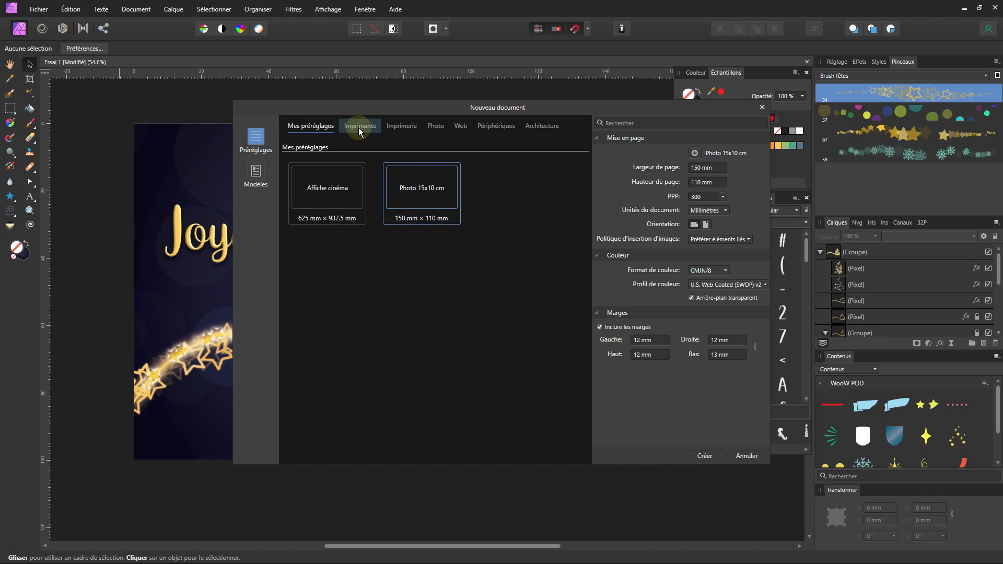
# Step: Set the new document's page size to 150 mm wide by 100 mm high
pyautogui.click(358, 127)
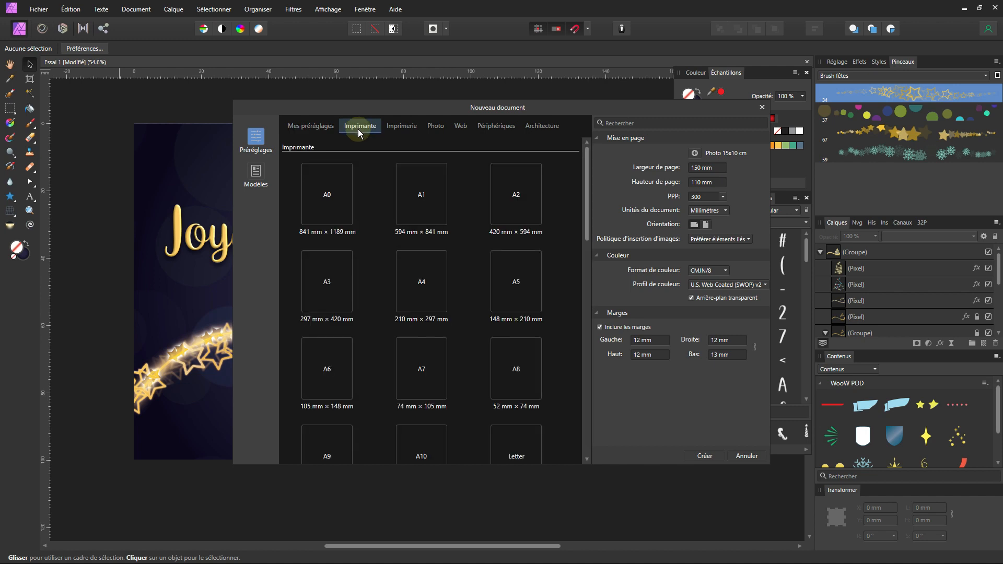
pyautogui.click(716, 167)
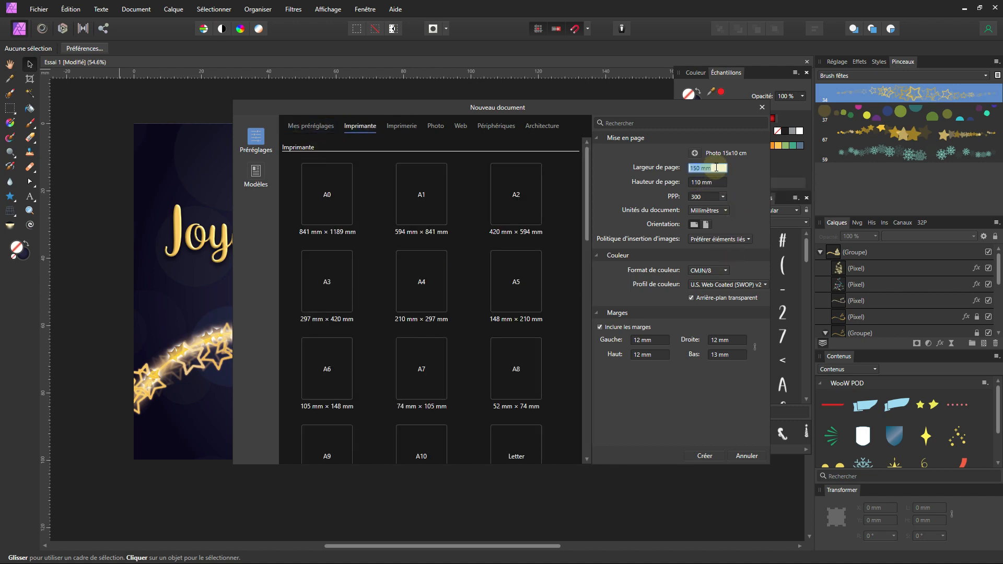
pyautogui.write('15')
pyautogui.click(717, 181)
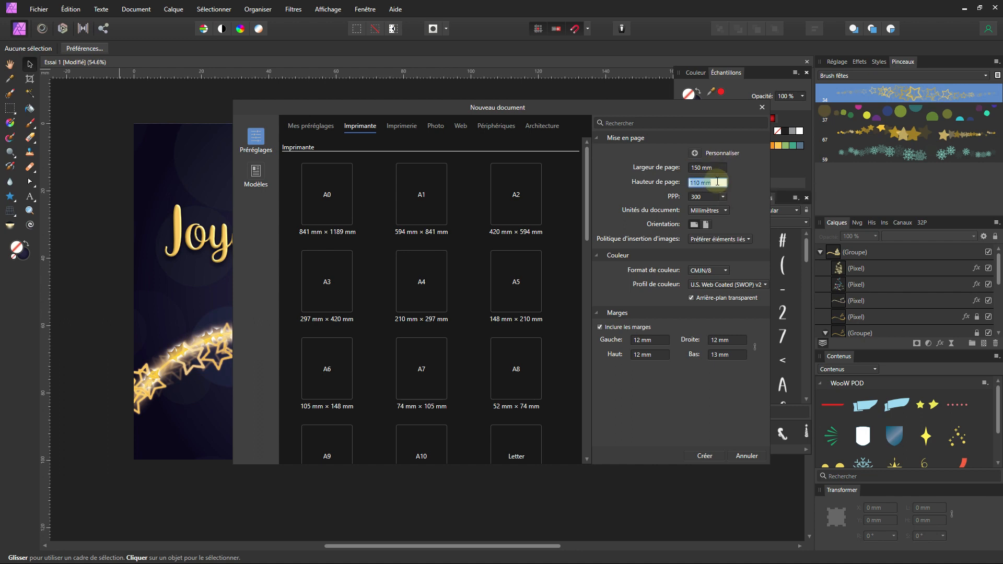
pyautogui.write('10')
pyautogui.press('Tab')
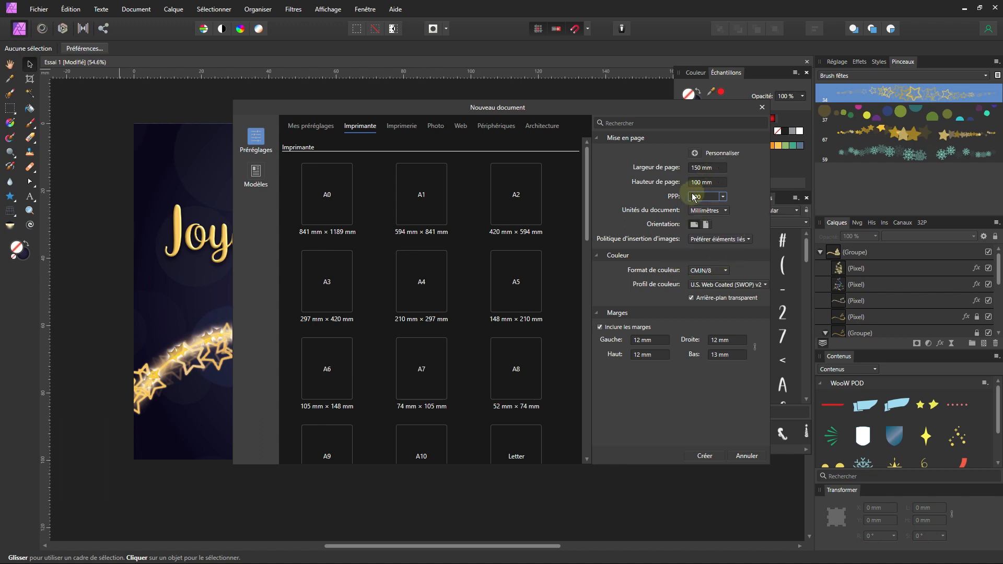
# Step: Keep the CMJN/8 colour format, exclude margins, and create the new document
pyautogui.click(716, 271)
pyautogui.click(653, 276)
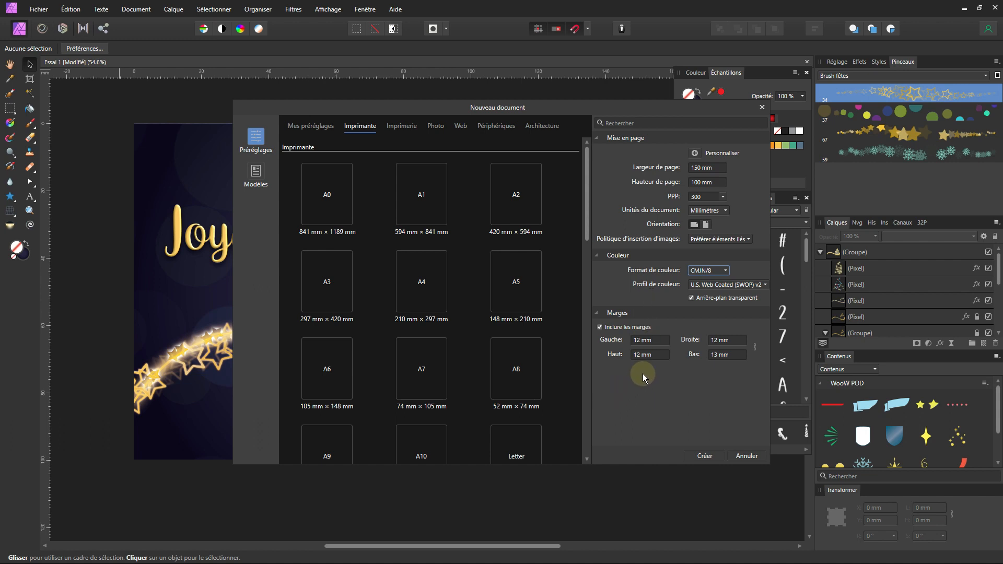
pyautogui.click(600, 327)
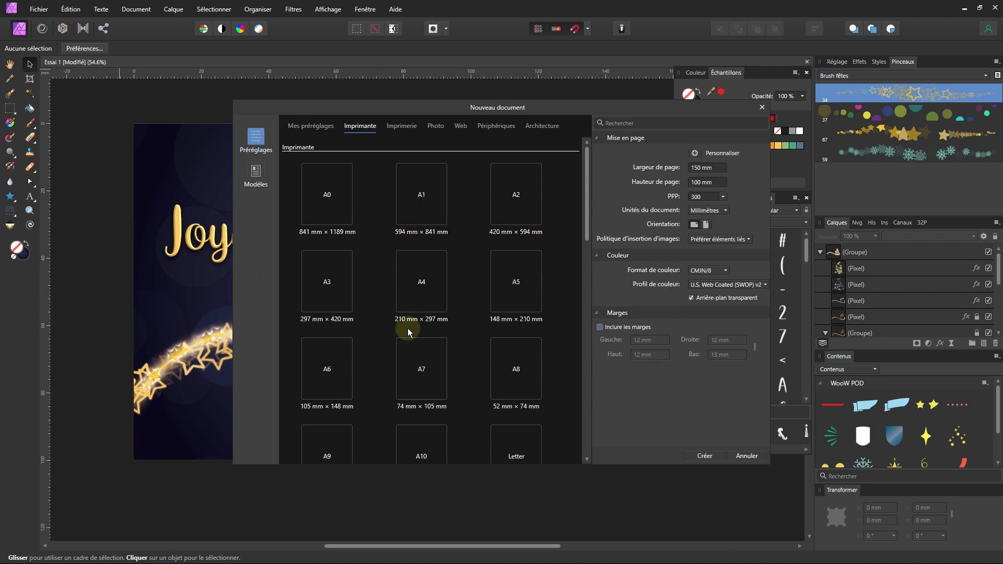
pyautogui.click(717, 452)
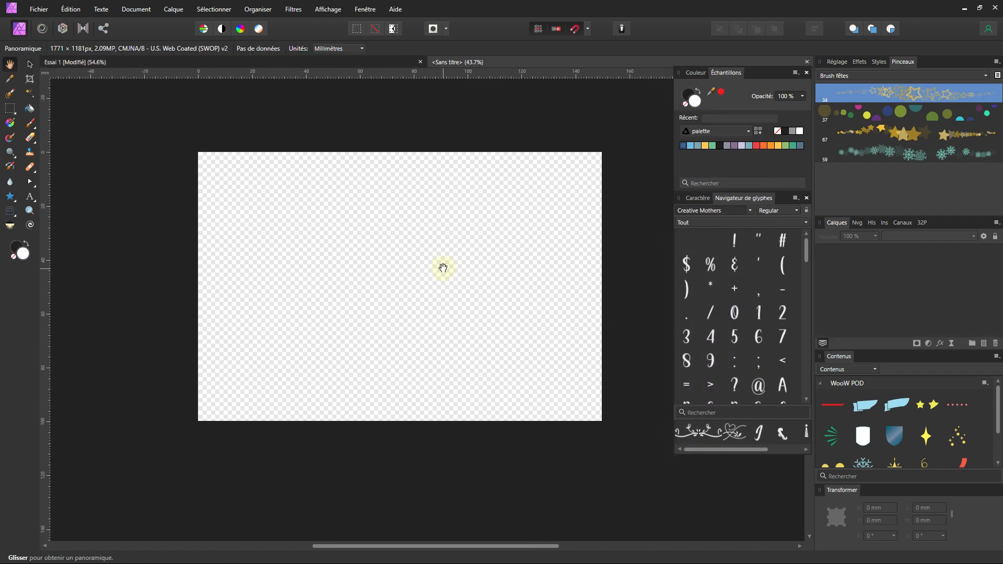
# Step: Draw a white rectangle covering the whole 150 × 100 mm page
pyautogui.moveTo(349, 246); pyautogui.dragTo(368, 246)
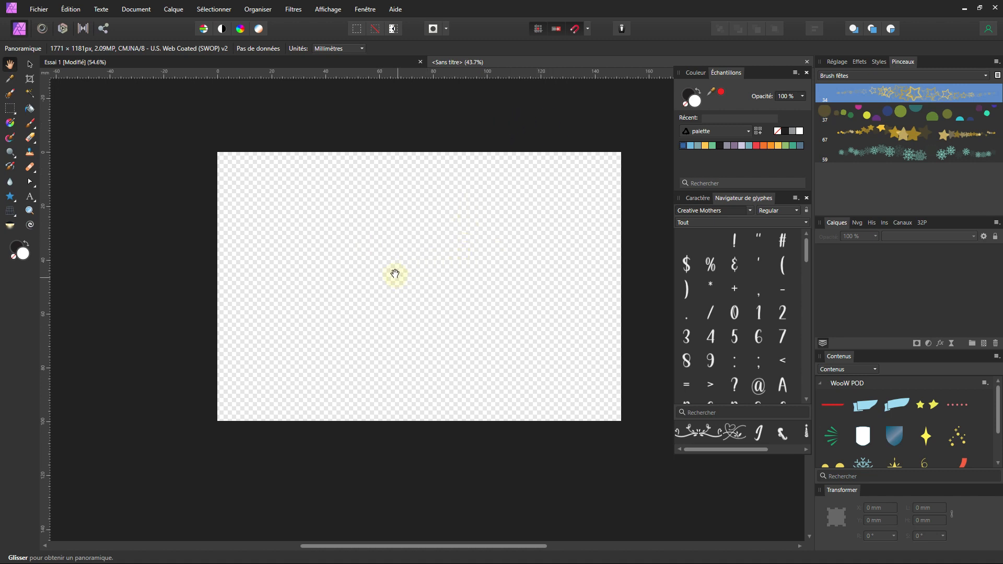
pyautogui.scroll(2, 395, 274)
pyautogui.scroll(-1, 394, 269)
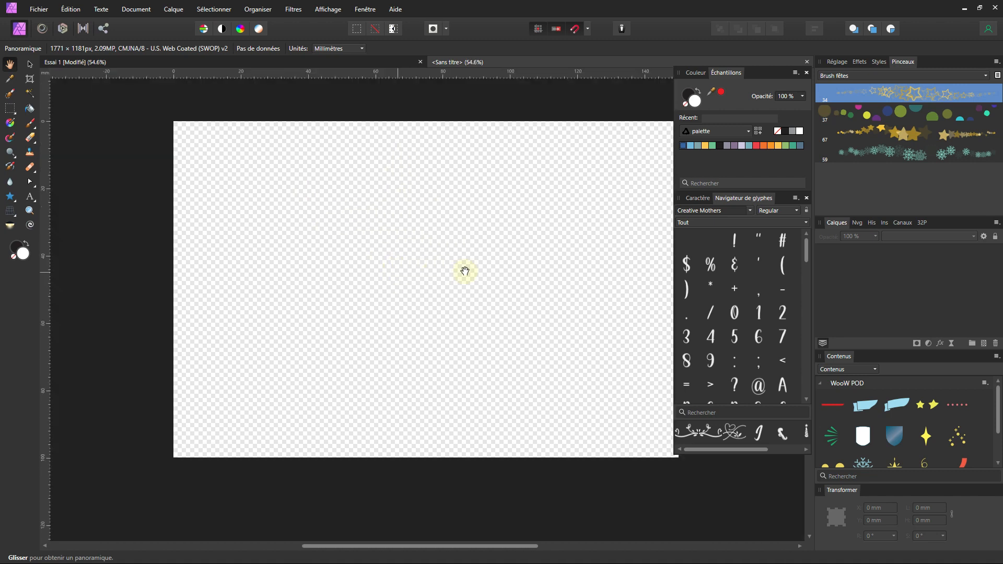
pyautogui.moveTo(464, 270); pyautogui.dragTo(428, 263)
pyautogui.click(10, 195)
pyautogui.click(30, 199)
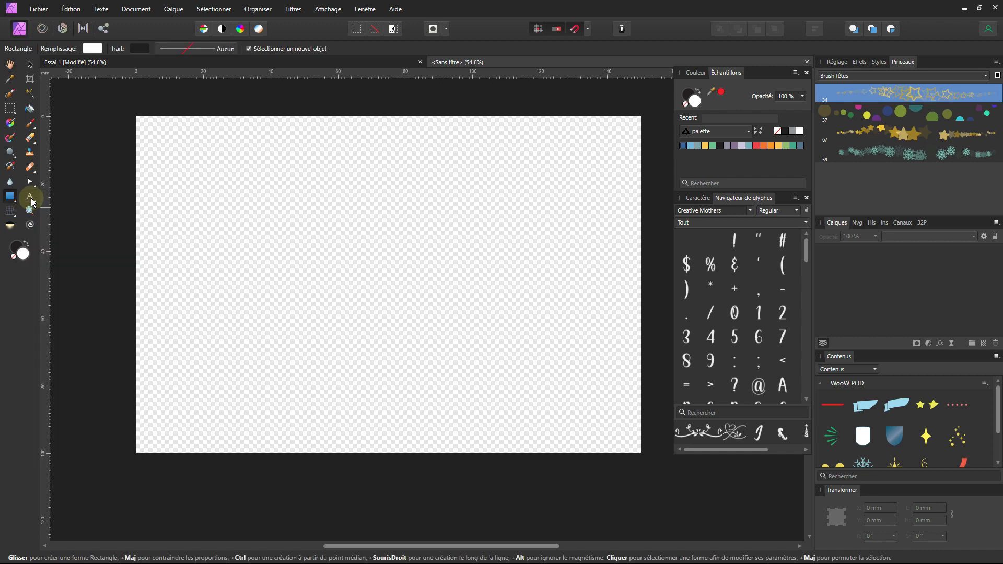
pyautogui.moveTo(134, 123)
pyautogui.mouseDown()
pyautogui.moveTo(425, 257)
pyautogui.moveTo(662, 414)
pyautogui.moveTo(641, 454)
pyautogui.mouseUp()
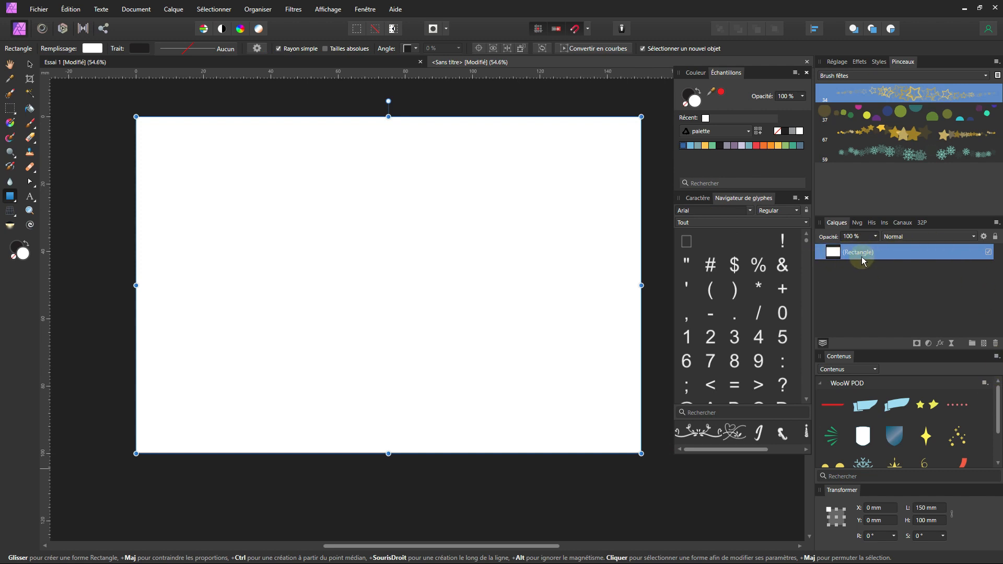
# Step: Rename the rectangle layer as Fond
pyautogui.doubleClick(857, 252)
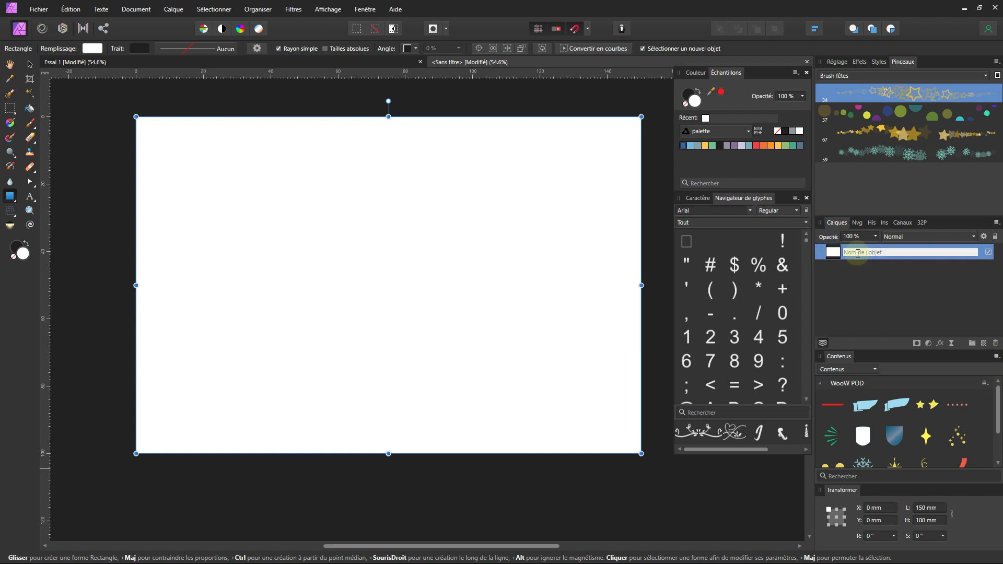
pyautogui.write('Fond')
pyautogui.press('Return')
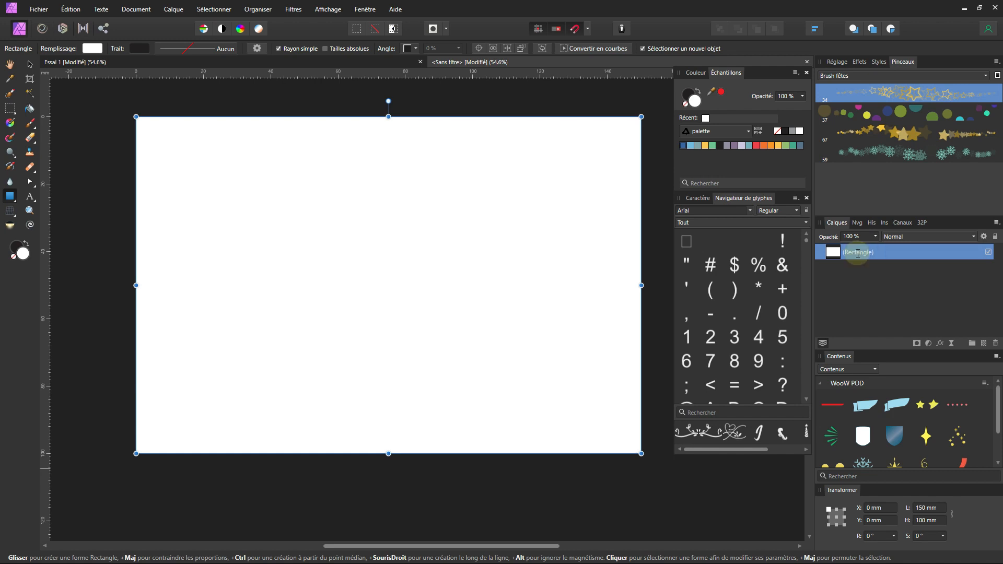
# Step: Apply a gradient fill to the Fond rectangle from the page centre to its right edge, using the Elliptique type
pyautogui.click(10, 123)
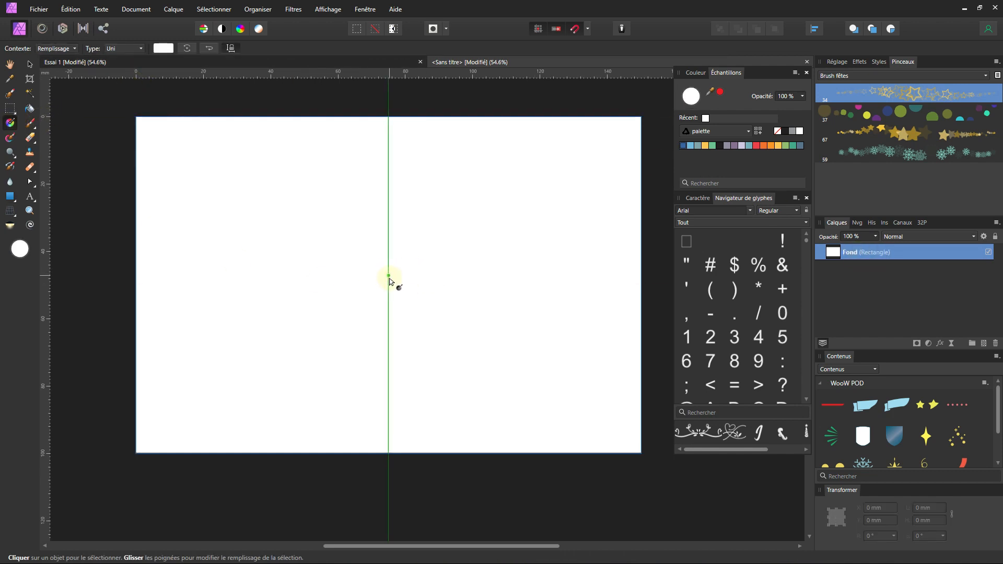
pyautogui.moveTo(418, 292); pyautogui.dragTo(642, 274)
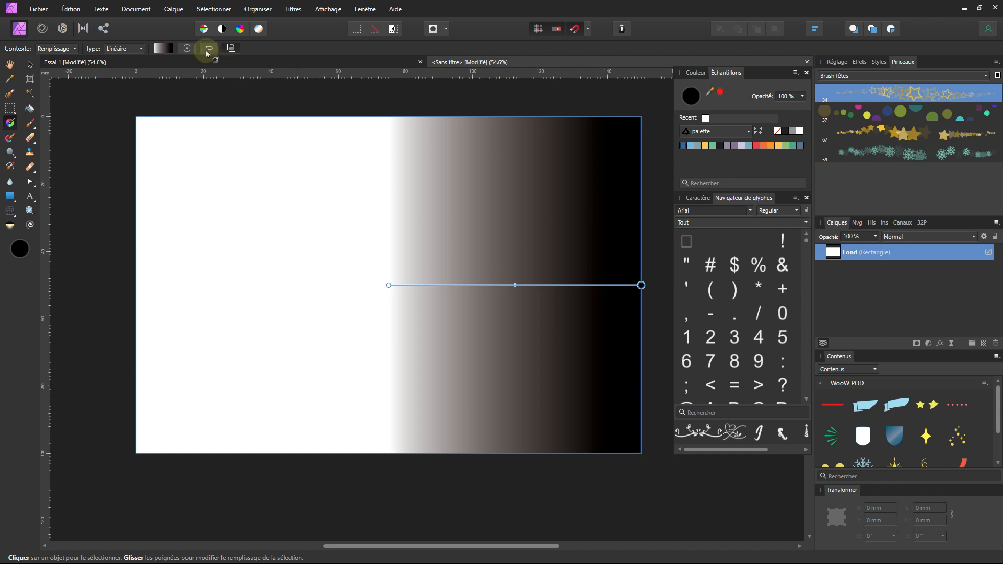
pyautogui.click(140, 51)
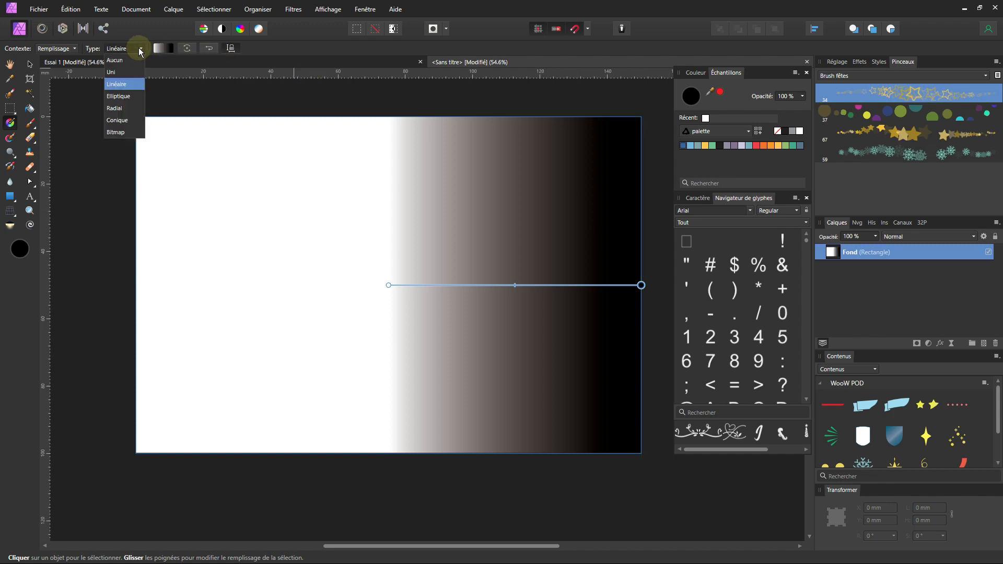
pyautogui.click(119, 101)
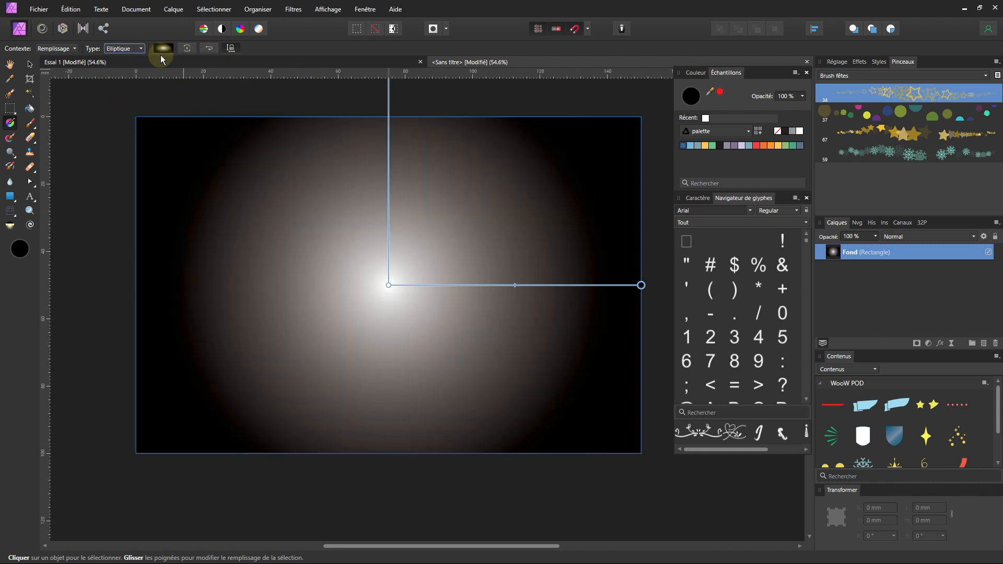
pyautogui.scroll(-2, 337, 188)
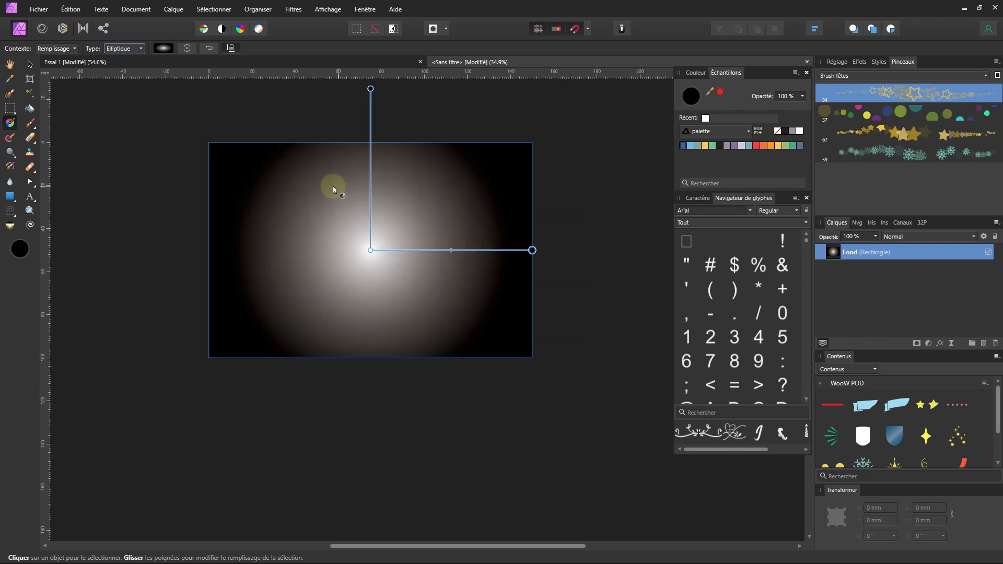
pyautogui.click(163, 48)
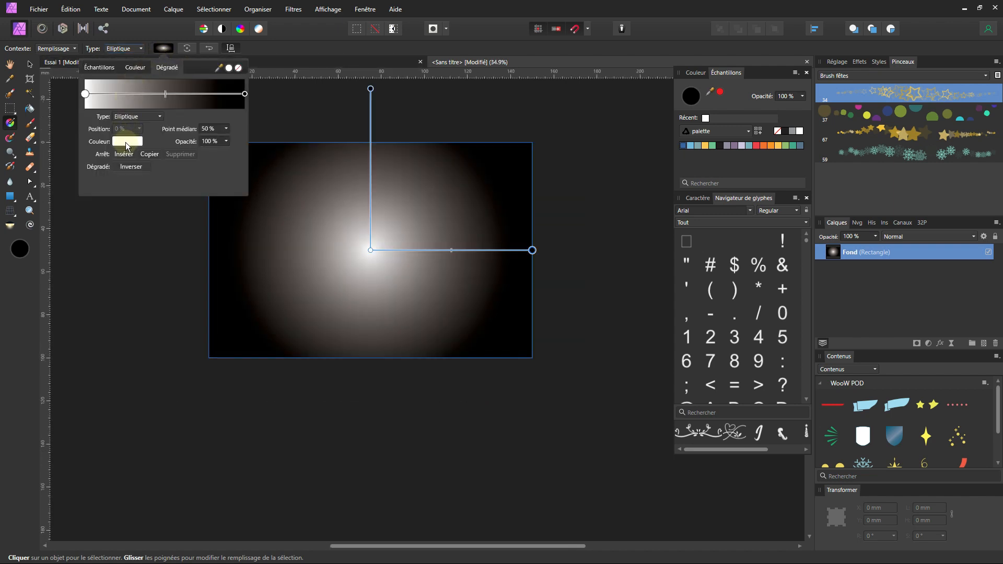
pyautogui.click(127, 142)
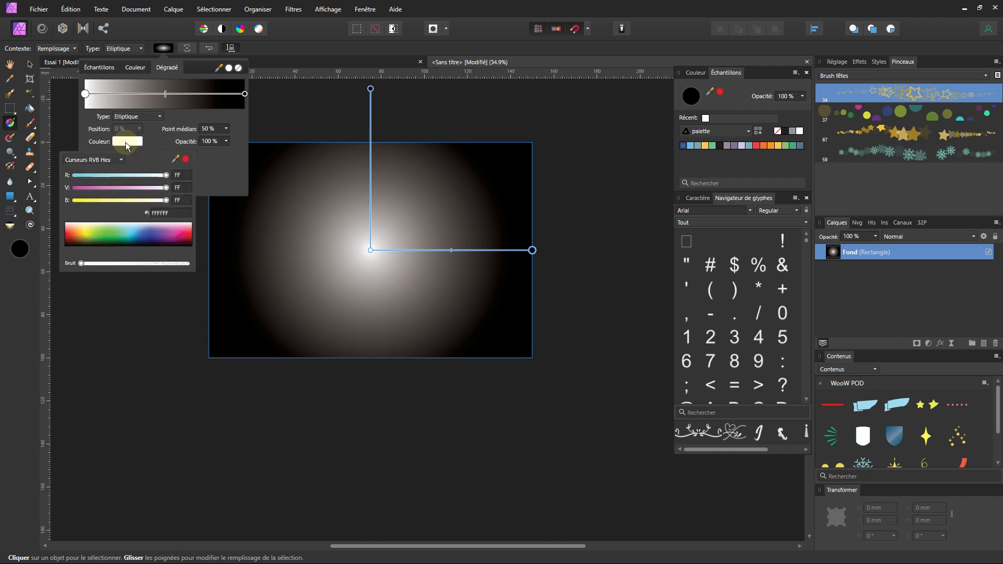
pyautogui.click(118, 159)
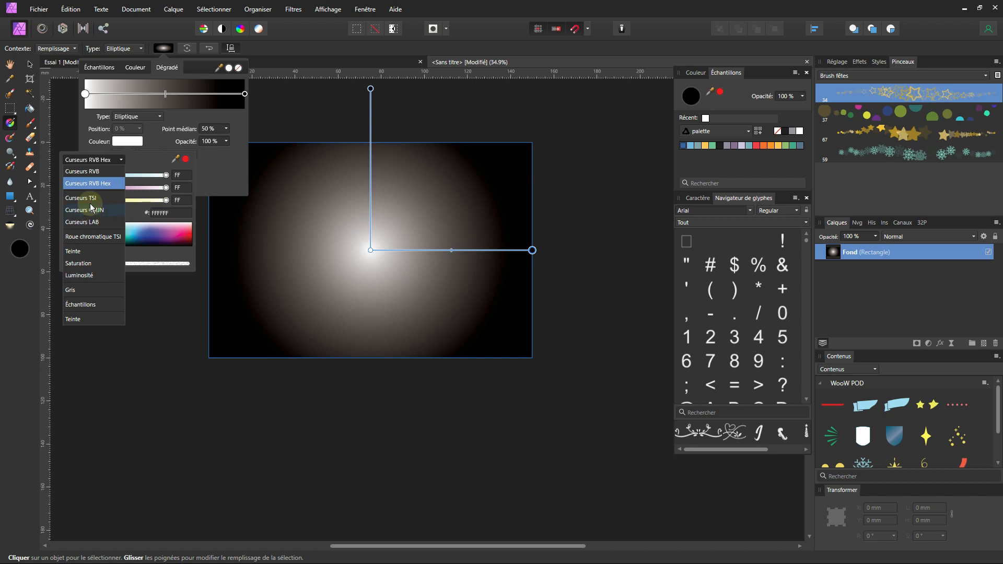
pyautogui.click(96, 183)
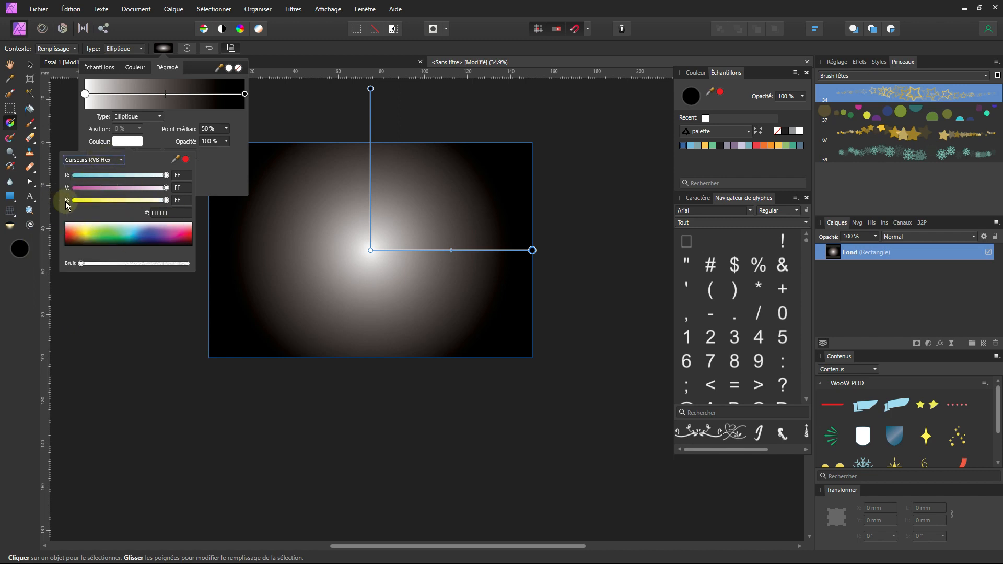
pyautogui.press('Escape')
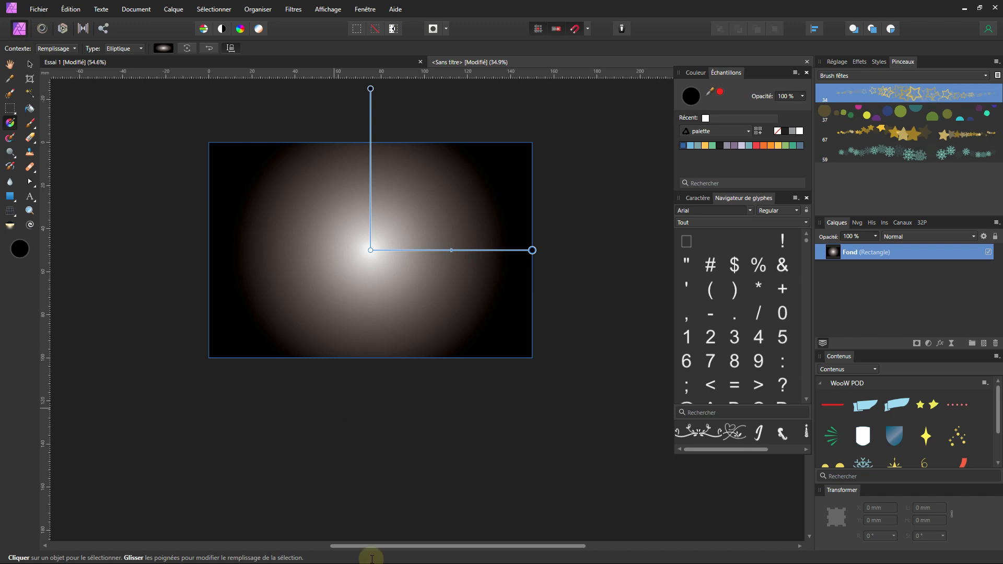
# Step: Set the colour of the elliptical gradient's first (centre) stop to hex 272443
pyautogui.click(129, 49)
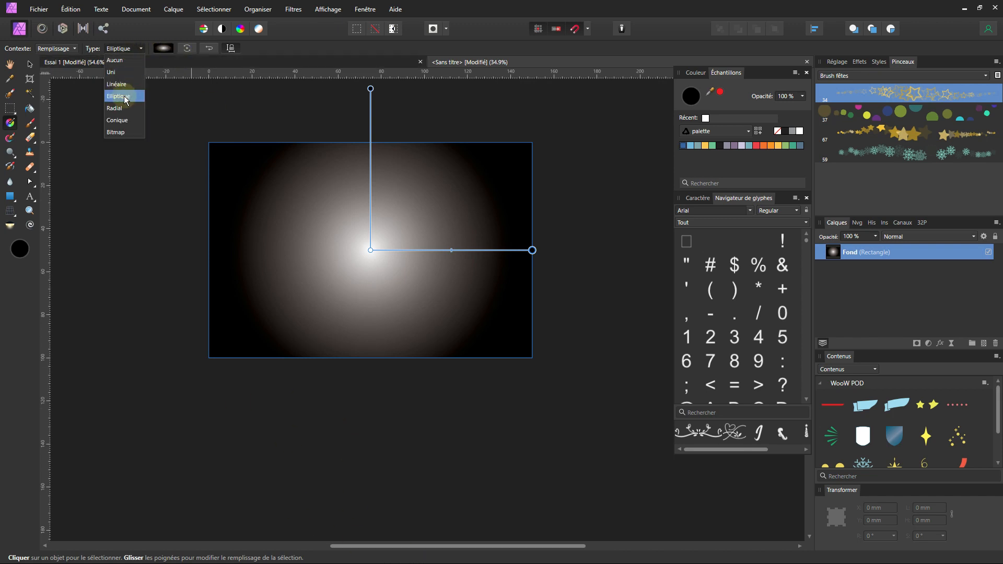
pyautogui.click(159, 48)
pyautogui.click(161, 50)
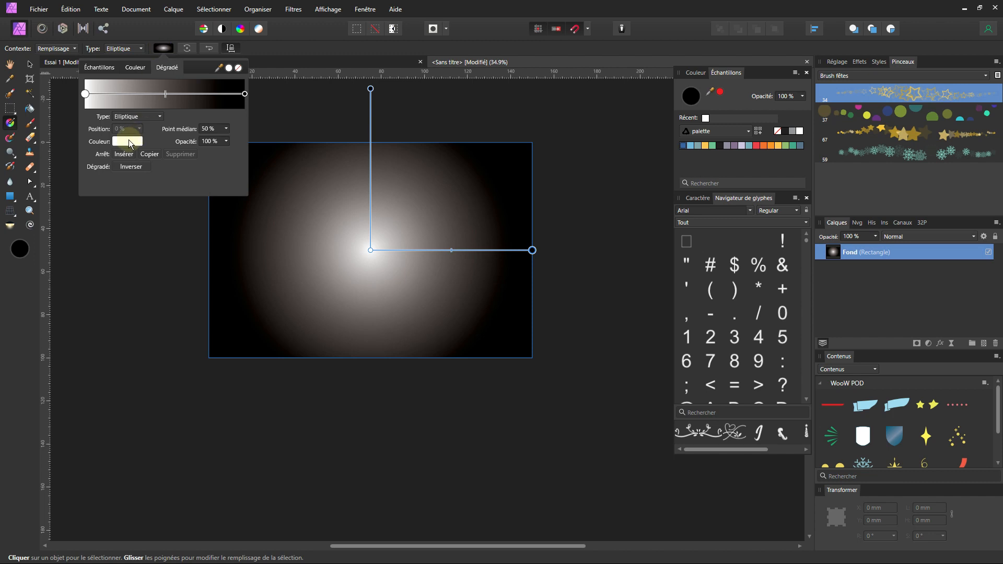
pyautogui.click(128, 141)
pyautogui.click(171, 213)
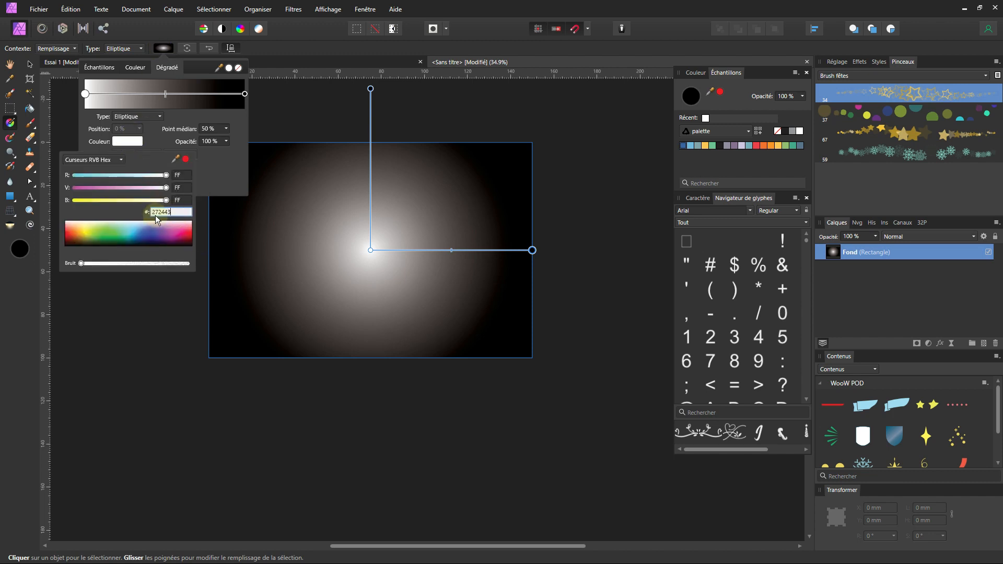
pyautogui.click(177, 200)
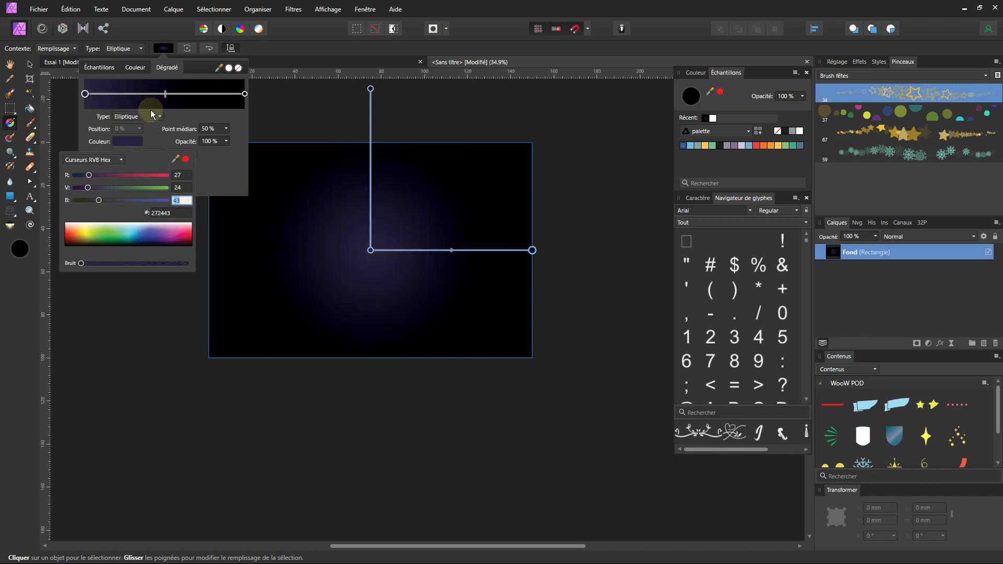
# Step: Insert an intermediate stop in the gradient at position 46 %
pyautogui.click(160, 96)
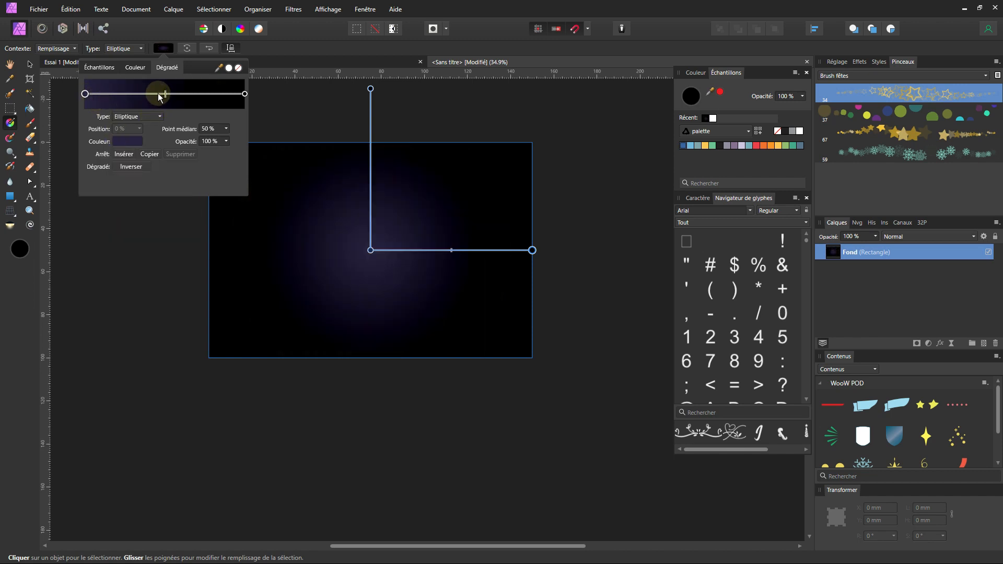
pyautogui.click(159, 95)
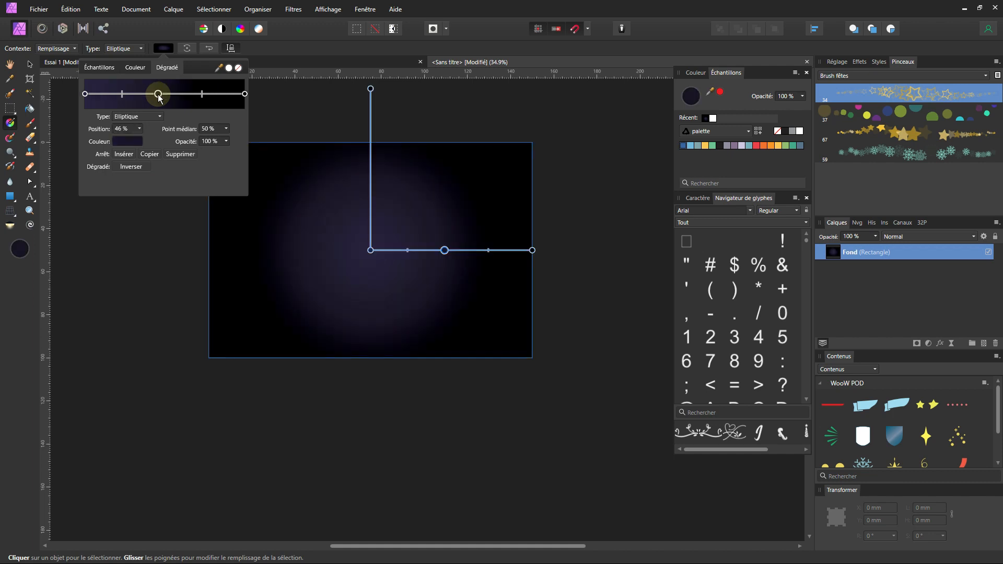
pyautogui.press('Escape')
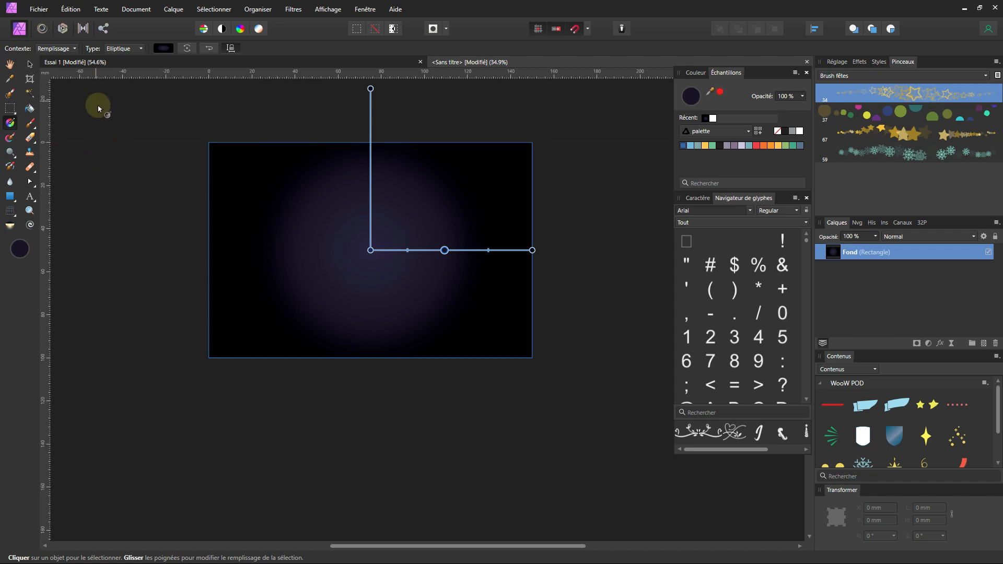
# Step: Set the colour of the gradient's outer end stop to hex 0C081E
pyautogui.click(156, 49)
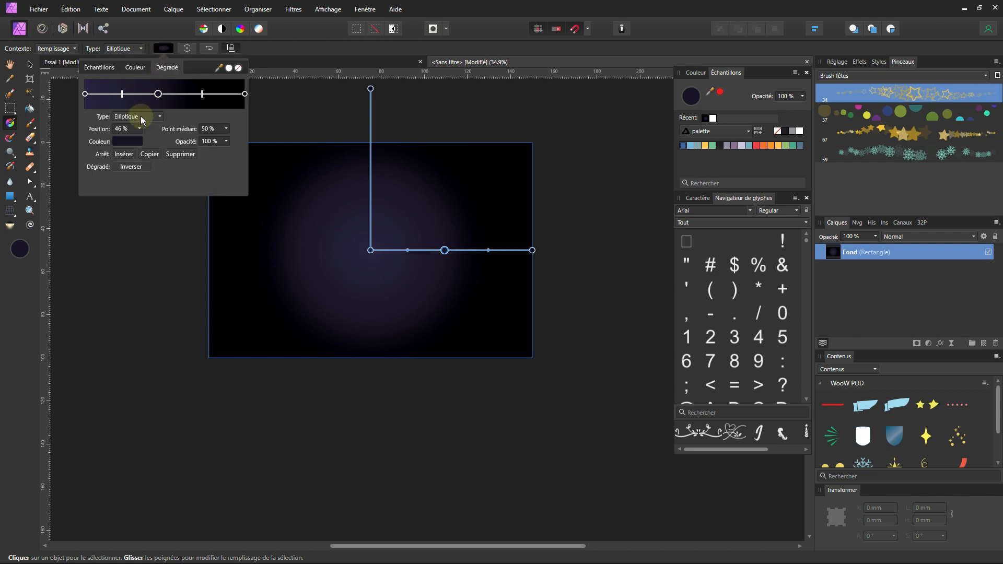
pyautogui.click(244, 94)
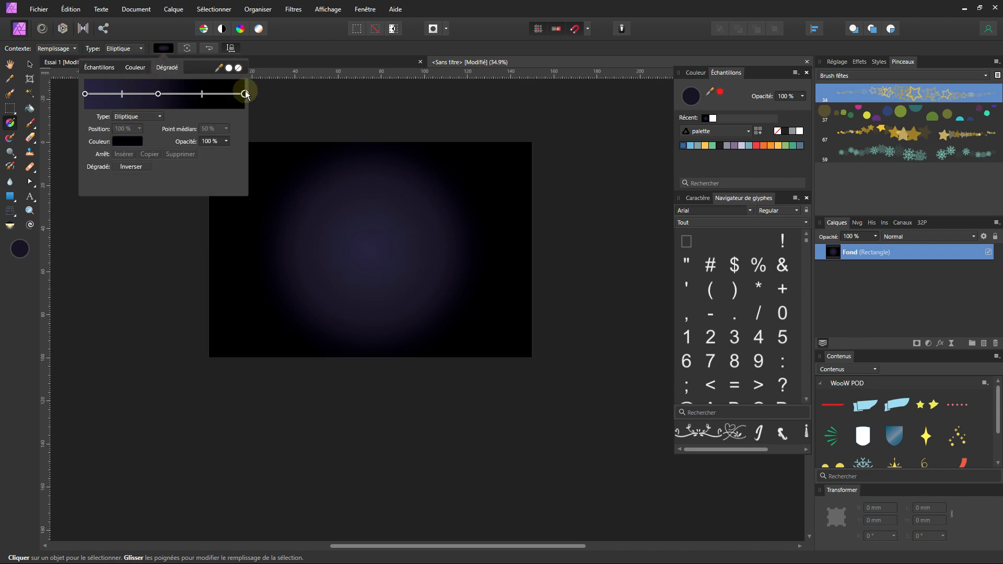
pyautogui.click(128, 141)
pyautogui.press('Return')
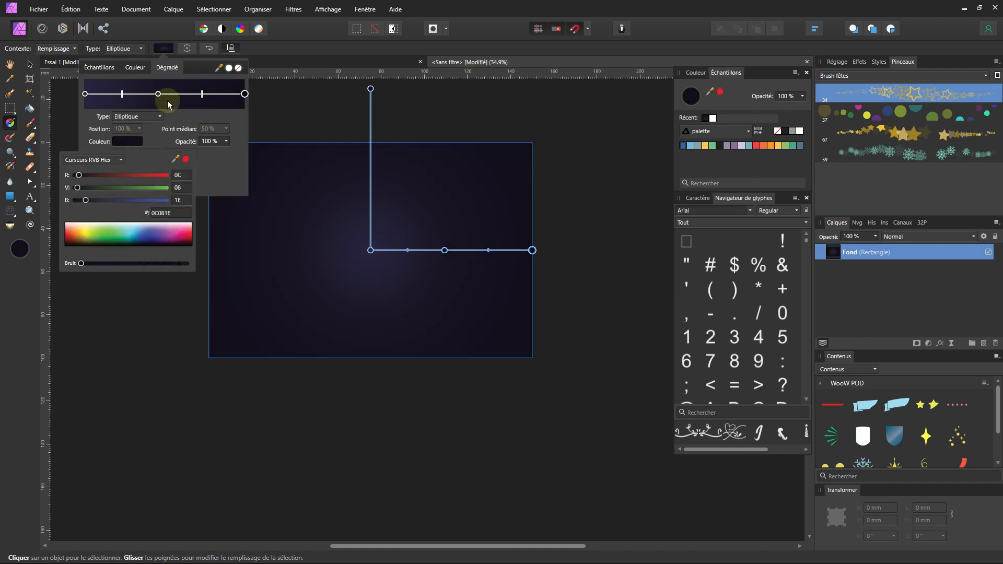
# Step: Shift the gradient's intermediate stop to about mid-gradient and adjust the midpoint after the first stop to 45 %
pyautogui.click(200, 97)
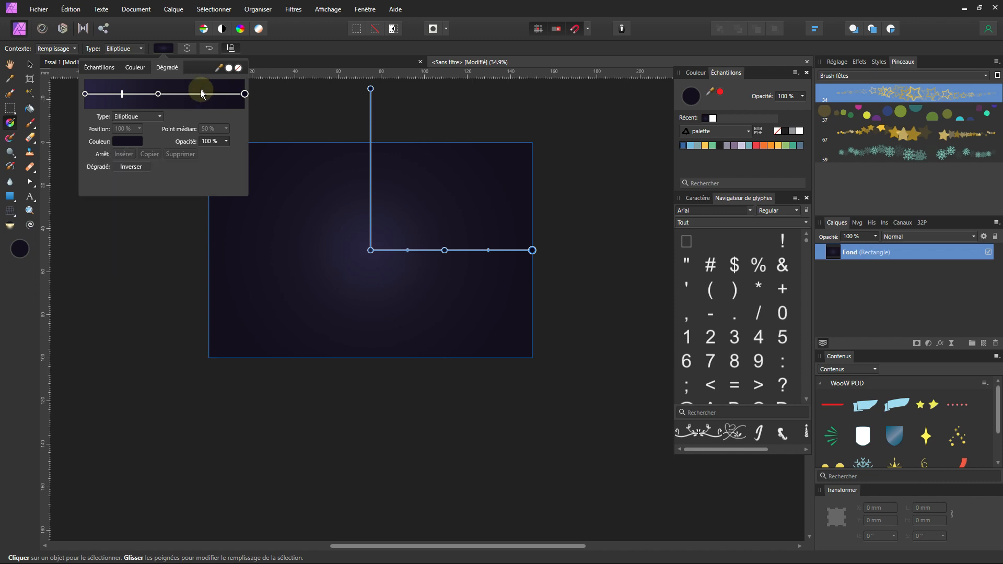
pyautogui.moveTo(201, 94)
pyautogui.mouseDown()
pyautogui.moveTo(157, 94)
pyautogui.moveTo(242, 100)
pyautogui.moveTo(105, 98)
pyautogui.moveTo(121, 98)
pyautogui.mouseUp()
pyautogui.click(86, 95)
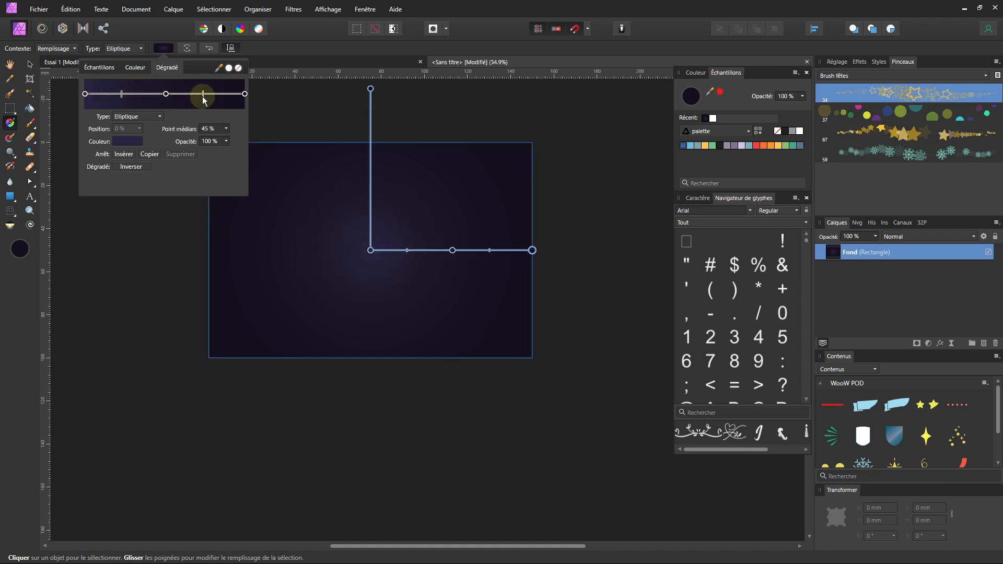
# Step: Set the gradient's midpoint between the intermediate and outer stops to 51 %
pyautogui.moveTo(205, 101)
pyautogui.mouseDown()
pyautogui.moveTo(230, 100)
pyautogui.moveTo(208, 102)
pyautogui.mouseUp()
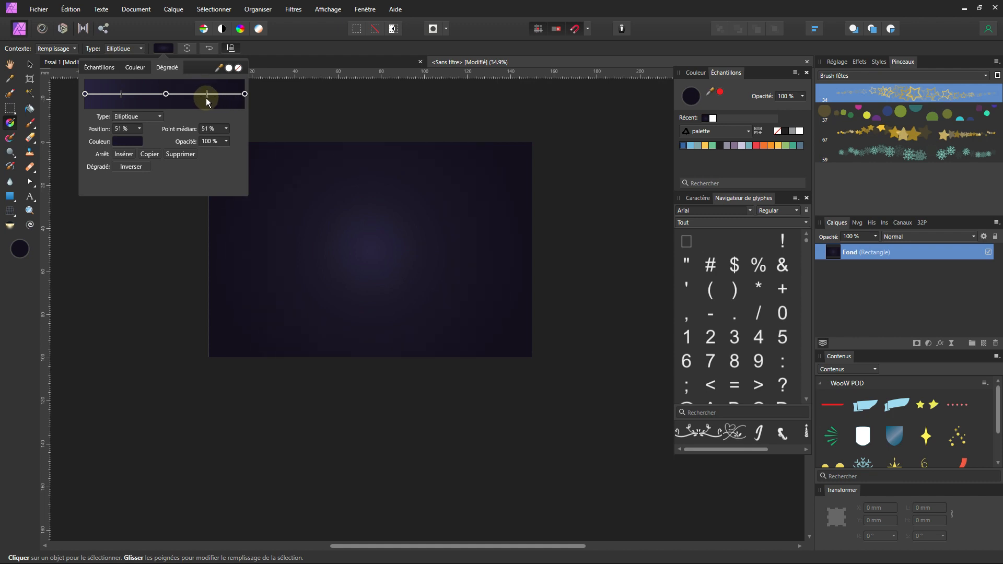
pyautogui.scroll(-1, 406, 266)
pyautogui.scroll(1, 396, 254)
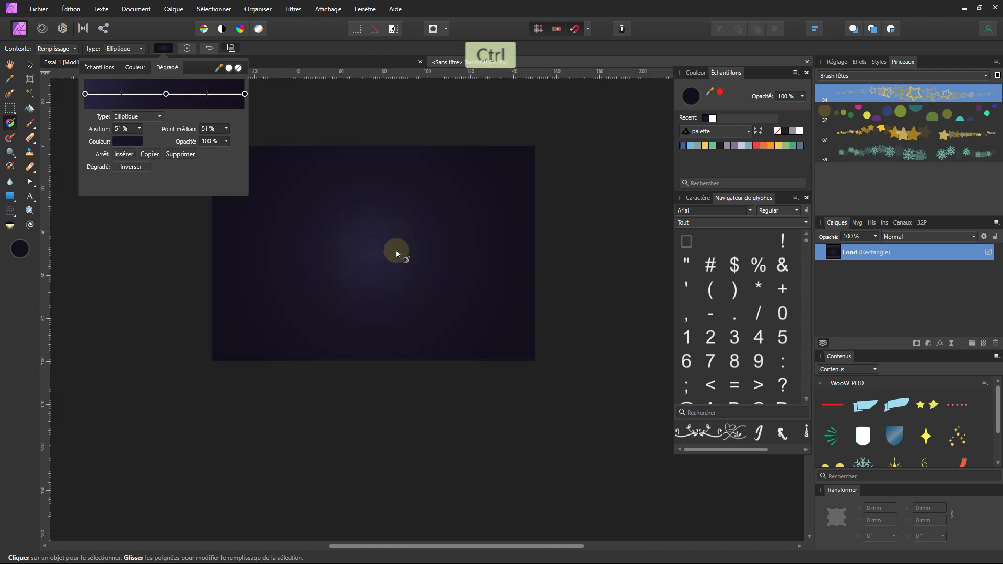
pyautogui.moveTo(396, 254); pyautogui.dragTo(411, 272)
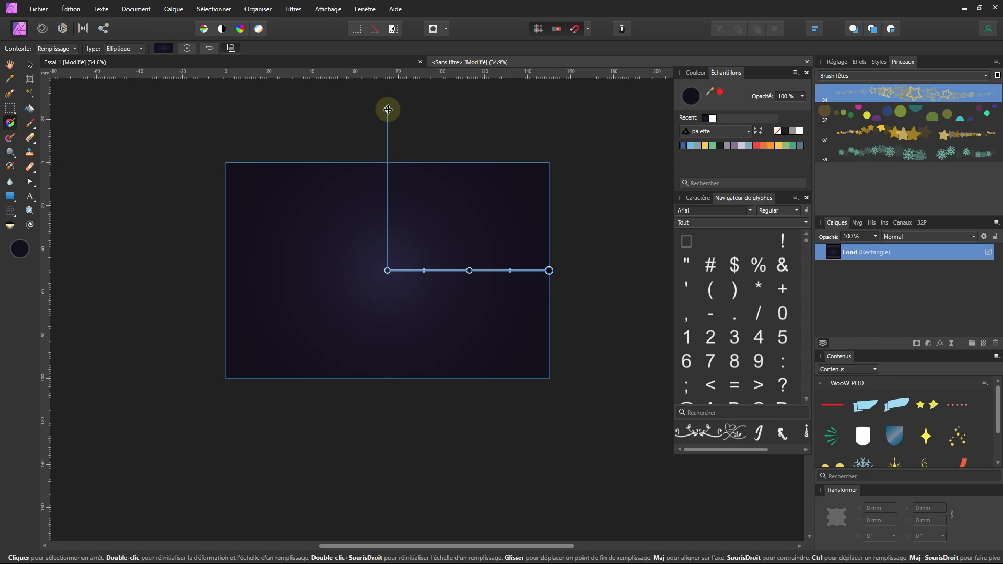
# Step: Adjust the elliptical gradient's vertical and horizontal handles, ending the horizontal one on the background's right edge, and deselect the background
pyautogui.moveTo(387, 110)
pyautogui.mouseDown()
pyautogui.moveTo(387, 179)
pyautogui.moveTo(387, 100)
pyautogui.moveTo(389, 250)
pyautogui.moveTo(390, 45)
pyautogui.moveTo(393, 168)
pyautogui.moveTo(385, 99)
pyautogui.mouseUp()
pyautogui.moveTo(385, 103)
pyautogui.mouseDown()
pyautogui.moveTo(390, 150)
pyautogui.moveTo(390, 108)
pyautogui.mouseUp()
pyautogui.press('shift')
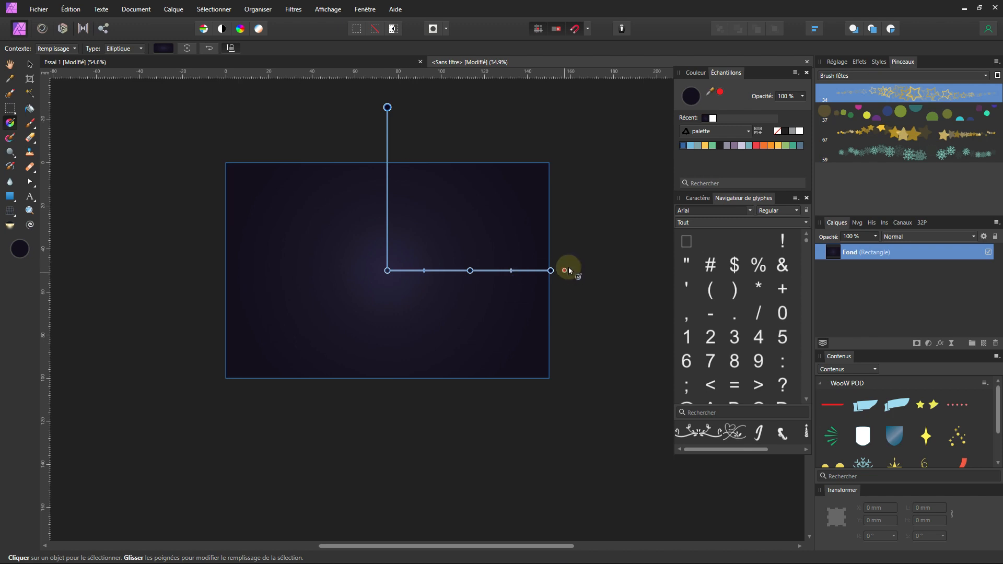
pyautogui.moveTo(550, 271)
pyautogui.mouseDown()
pyautogui.moveTo(540, 220)
pyautogui.moveTo(550, 226)
pyautogui.moveTo(549, 280)
pyautogui.moveTo(549, 271)
pyautogui.mouseUp()
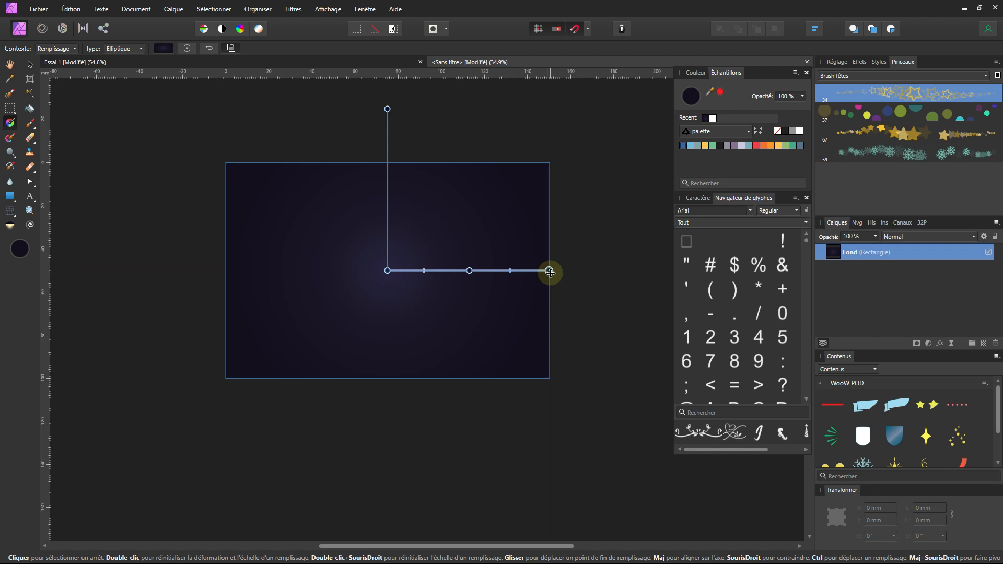
pyautogui.click(30, 63)
pyautogui.click(208, 237)
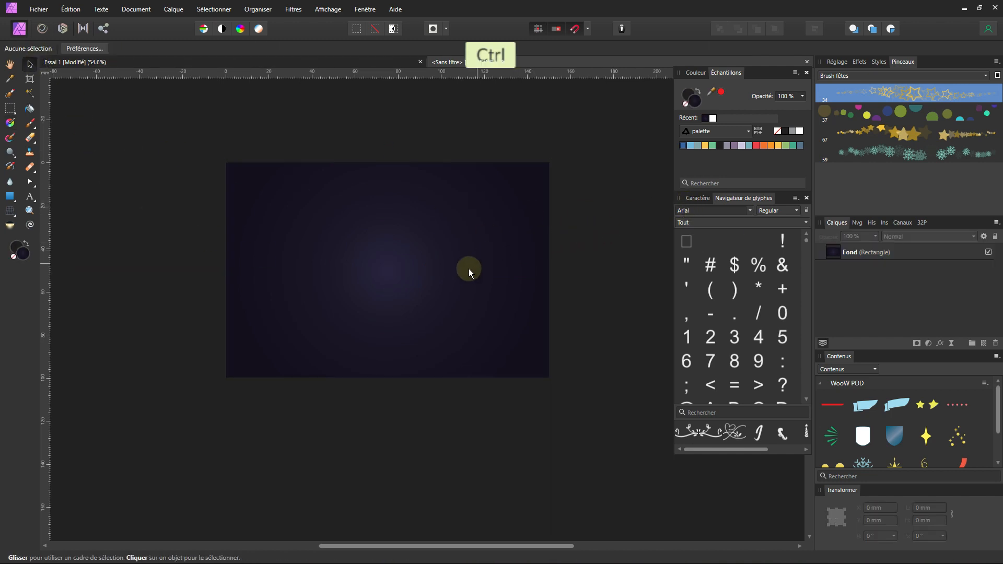
# Step: Draw a triangle about 82.6 × 82.6 mm, centred right of the card's middle
pyautogui.scroll(-1, 465, 270)
pyautogui.scroll(1, 445, 289)
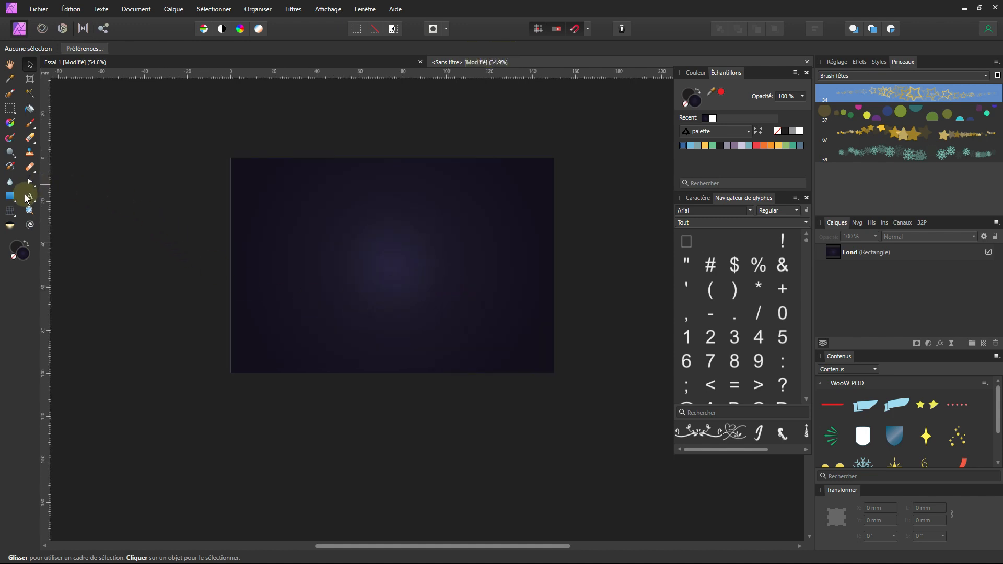
pyautogui.click(10, 199)
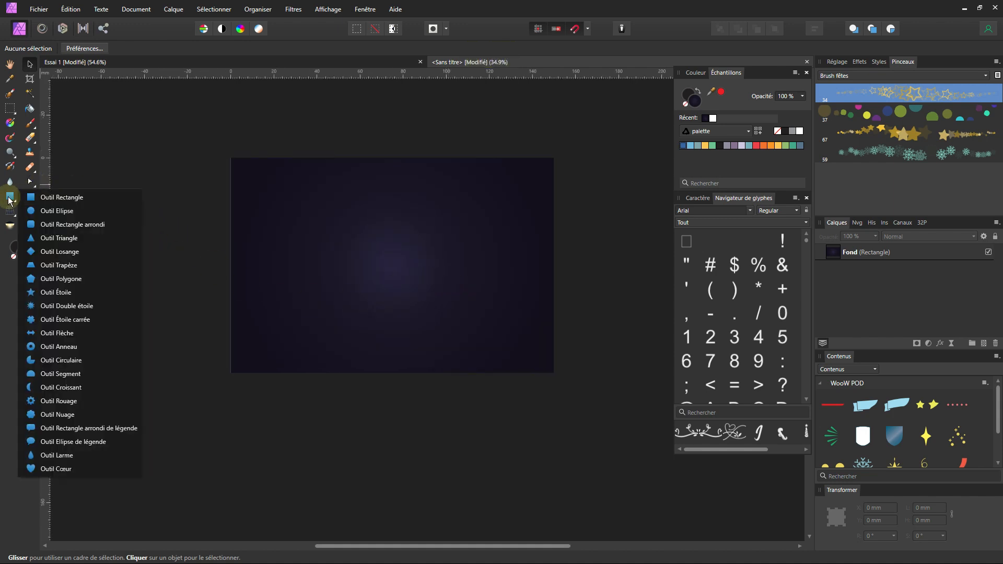
pyautogui.click(40, 240)
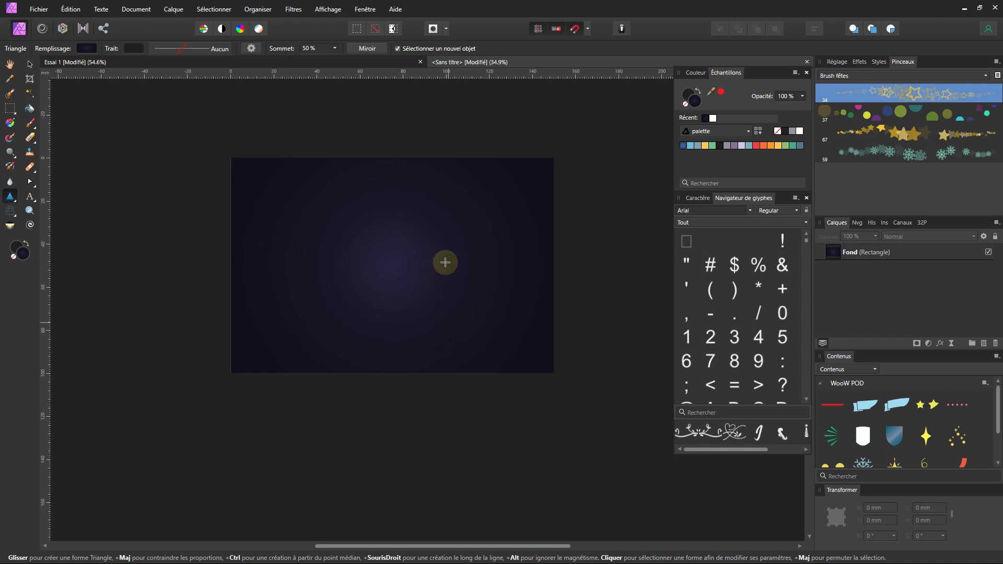
pyautogui.moveTo(447, 239); pyautogui.dragTo(508, 352)
pyautogui.press('shift')
# Step: Resize the triangle to about 52.6 × 75.1 mm and place it on the card's right side at about X 85.9, Y 17.7 mm
pyautogui.click(29, 64)
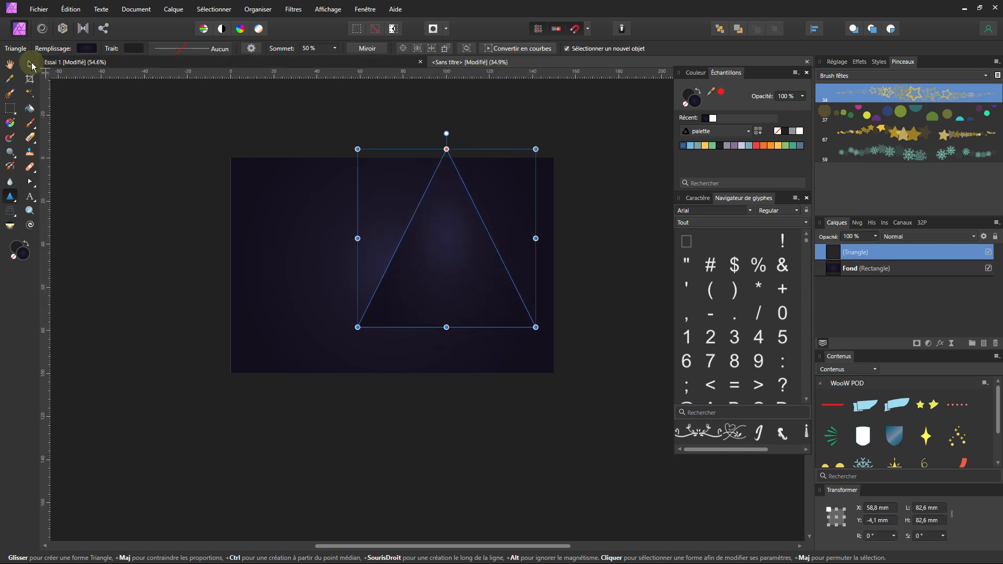
pyautogui.moveTo(535, 238); pyautogui.dragTo(495, 234)
pyautogui.moveTo(459, 266); pyautogui.dragTo(492, 292)
pyautogui.moveTo(542, 183); pyautogui.dragTo(515, 211)
pyautogui.moveTo(468, 273); pyautogui.dragTo(481, 271)
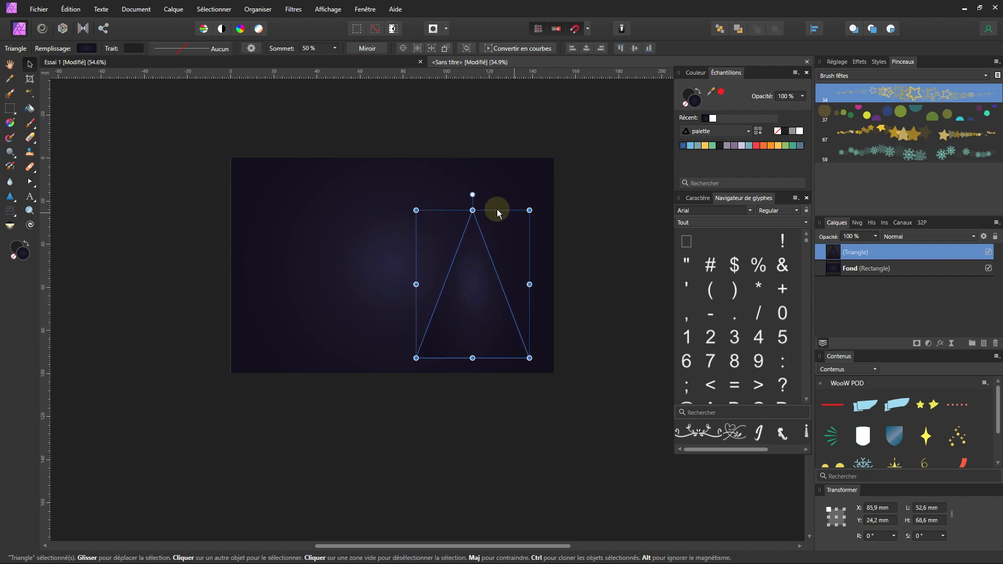
pyautogui.moveTo(472, 210); pyautogui.dragTo(472, 195)
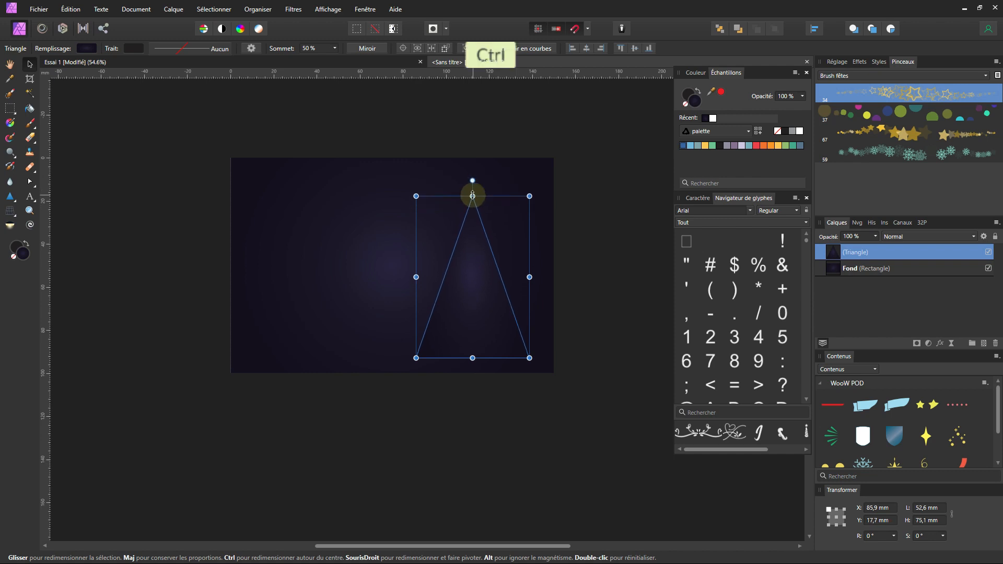
# Step: Remove the triangle's gradient fill so that it has no fill
pyautogui.scroll(2, 472, 257)
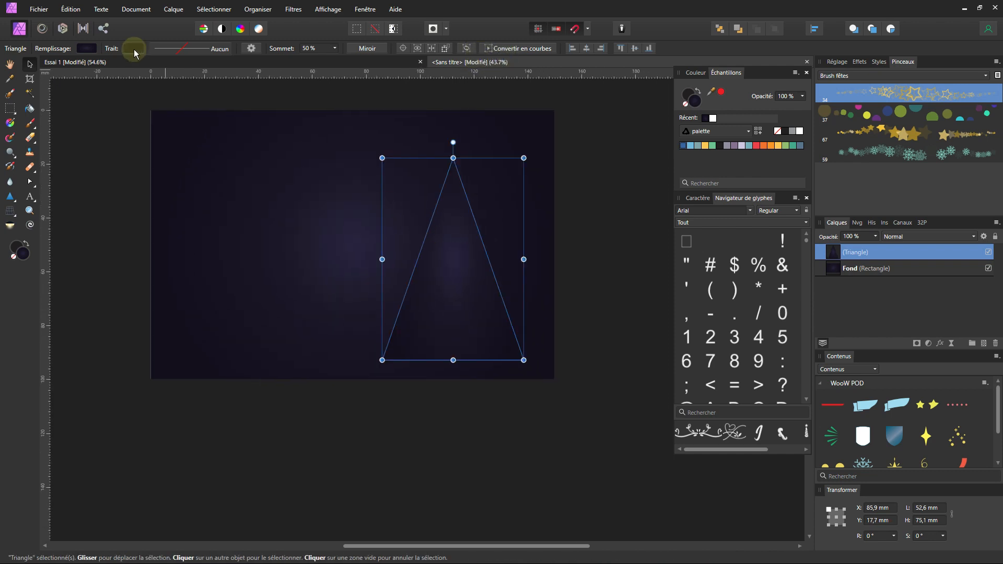
pyautogui.click(86, 48)
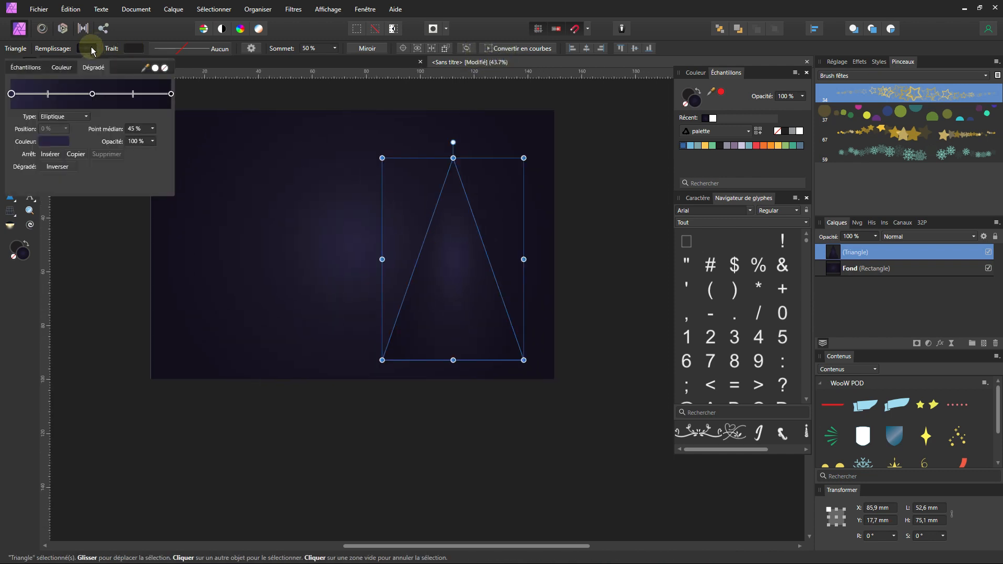
pyautogui.click(164, 68)
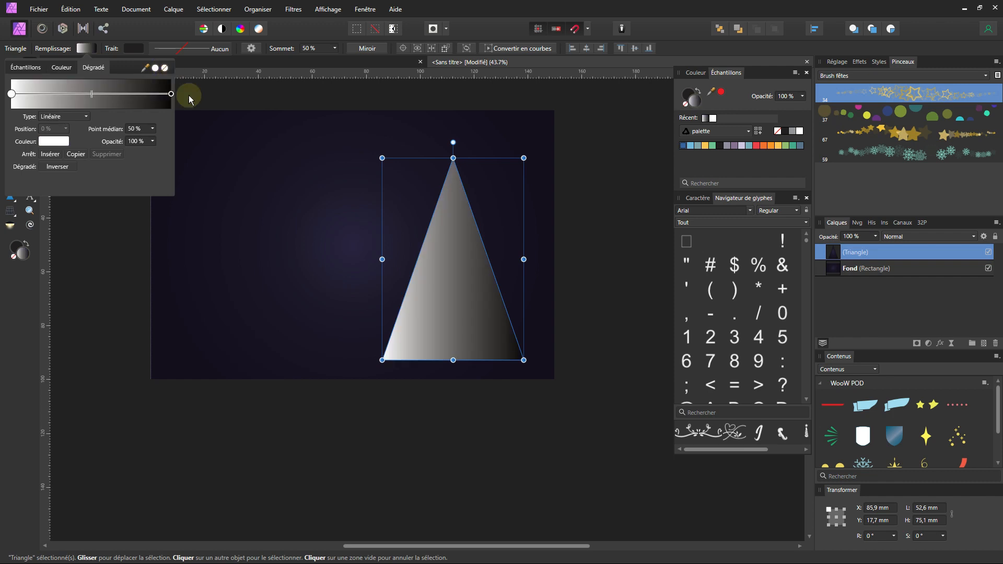
pyautogui.click(164, 68)
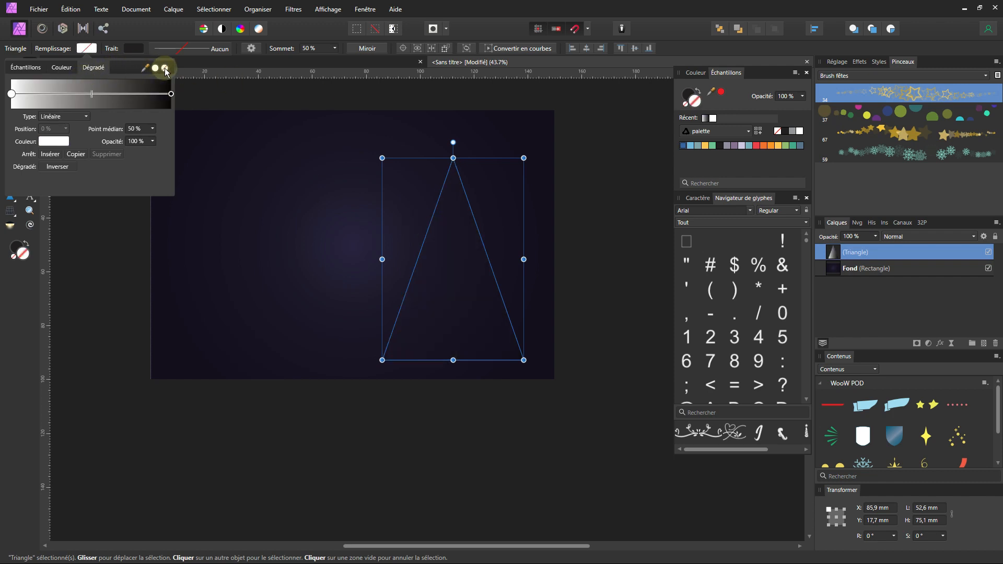
# Step: Set the triangle's stroke colour to the golden yellow swatch of the document palette
pyautogui.click(128, 51)
pyautogui.click(130, 50)
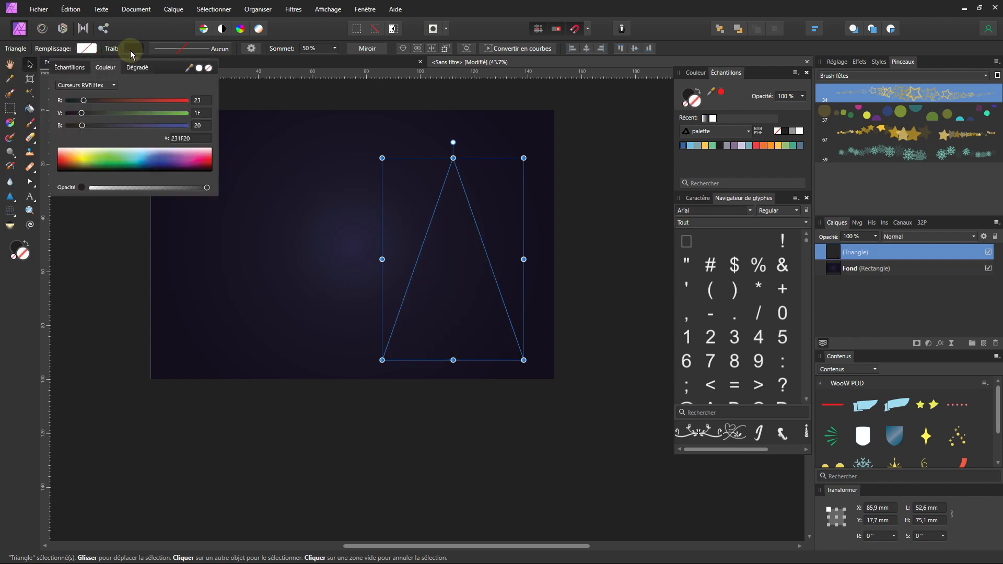
pyautogui.click(103, 85)
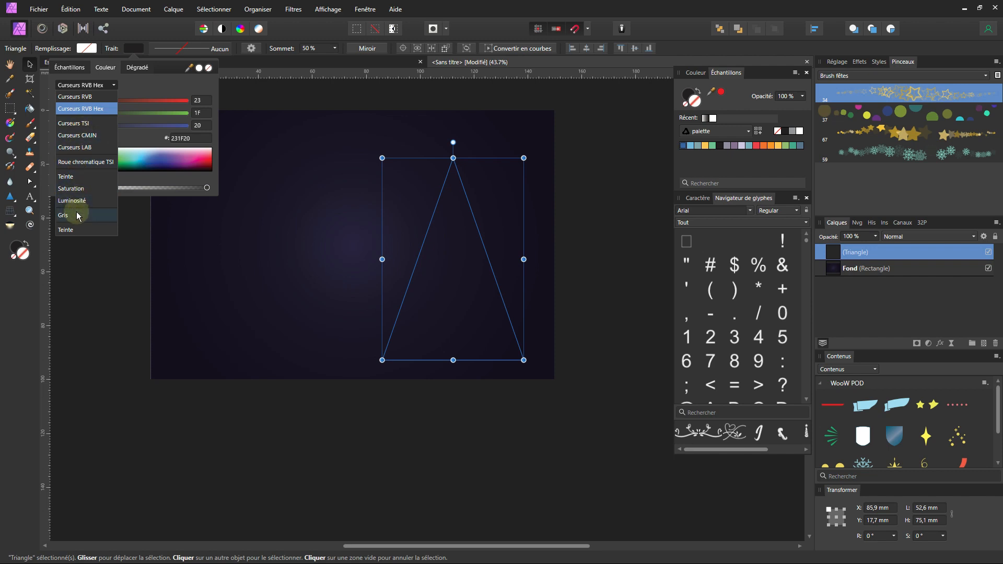
pyautogui.click(79, 67)
pyautogui.click(79, 67)
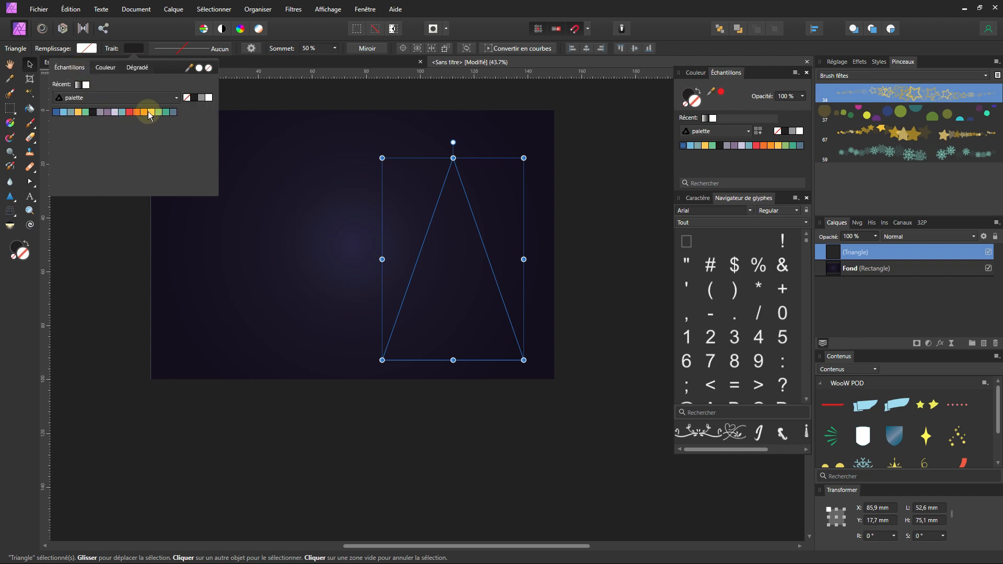
pyautogui.click(78, 111)
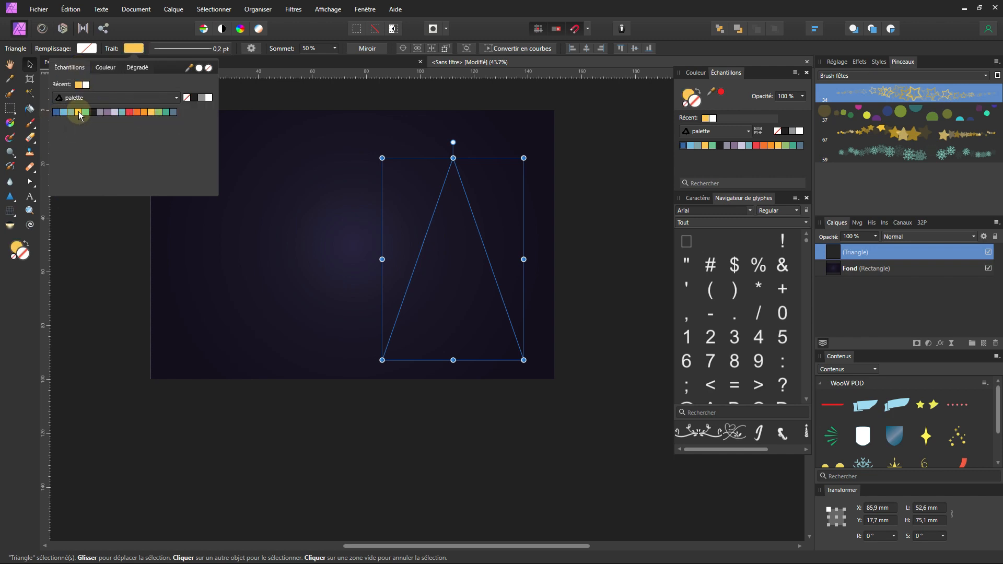
# Step: Set the triangle's stroke width to 2.5 pt and deselect the triangle
pyautogui.click(159, 48)
pyautogui.click(232, 85)
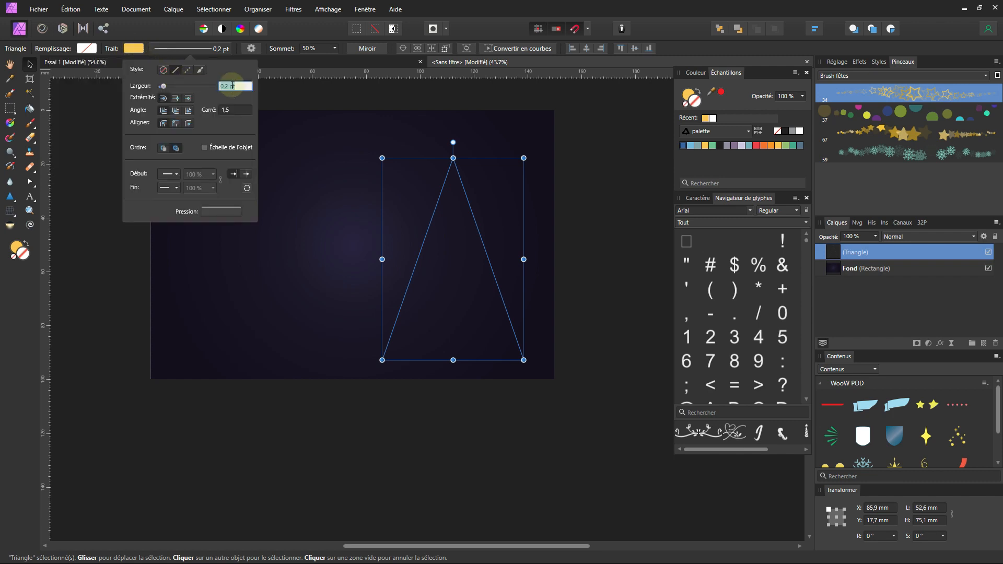
pyautogui.write('2')
pyautogui.press('Return')
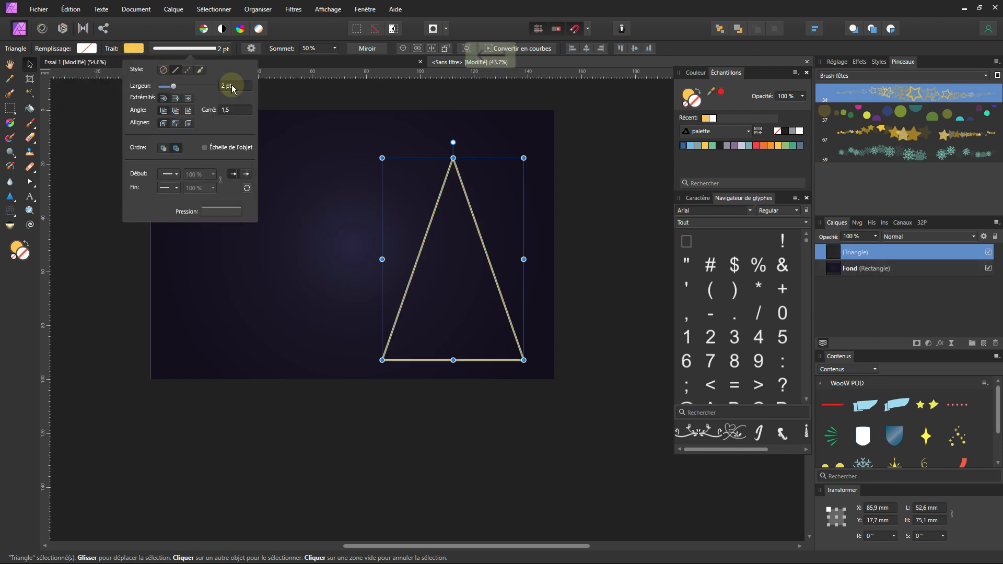
pyautogui.click(226, 86)
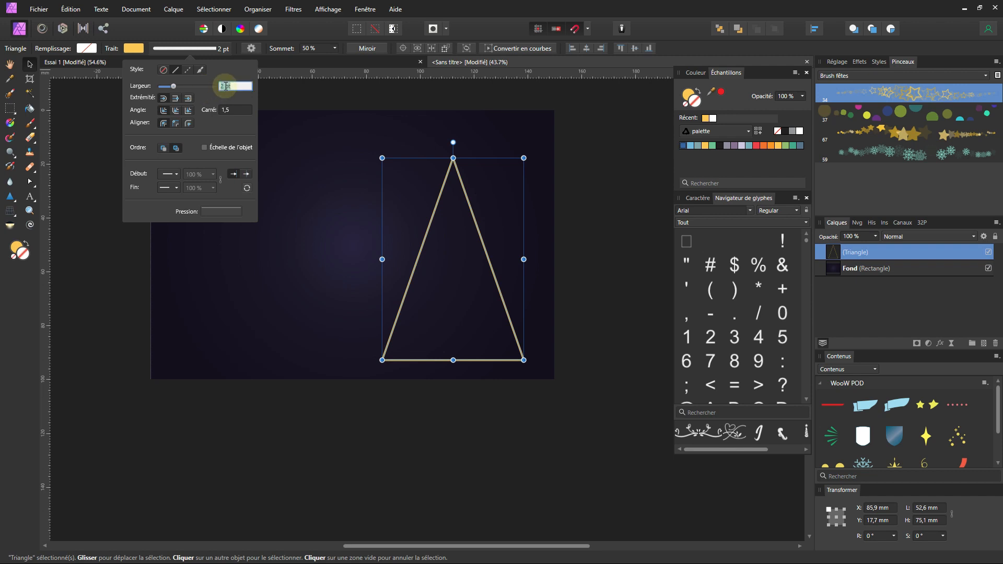
pyautogui.press('Left')
pyautogui.press('Left')
pyautogui.press('Left')
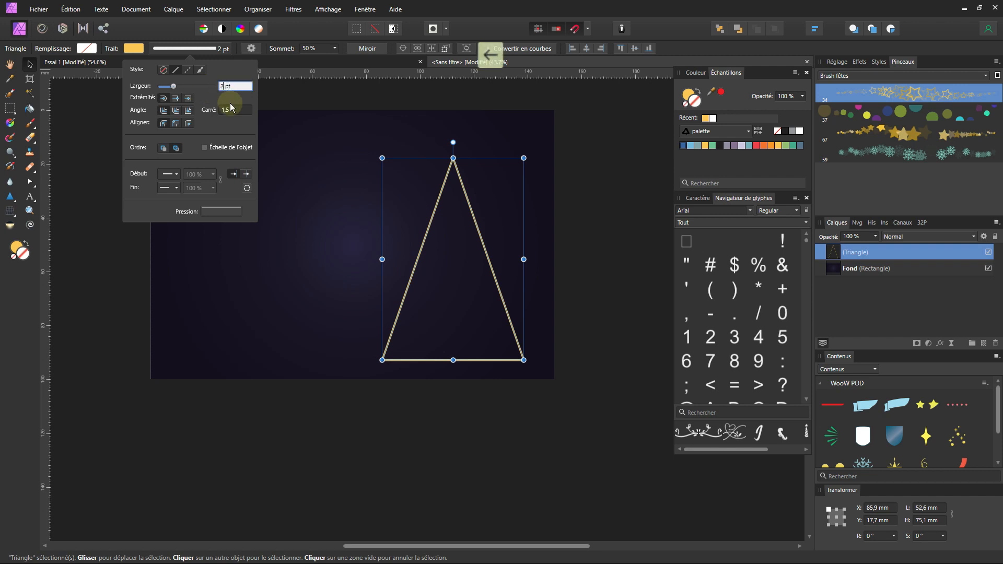
pyautogui.write(',5')
pyautogui.press('Return')
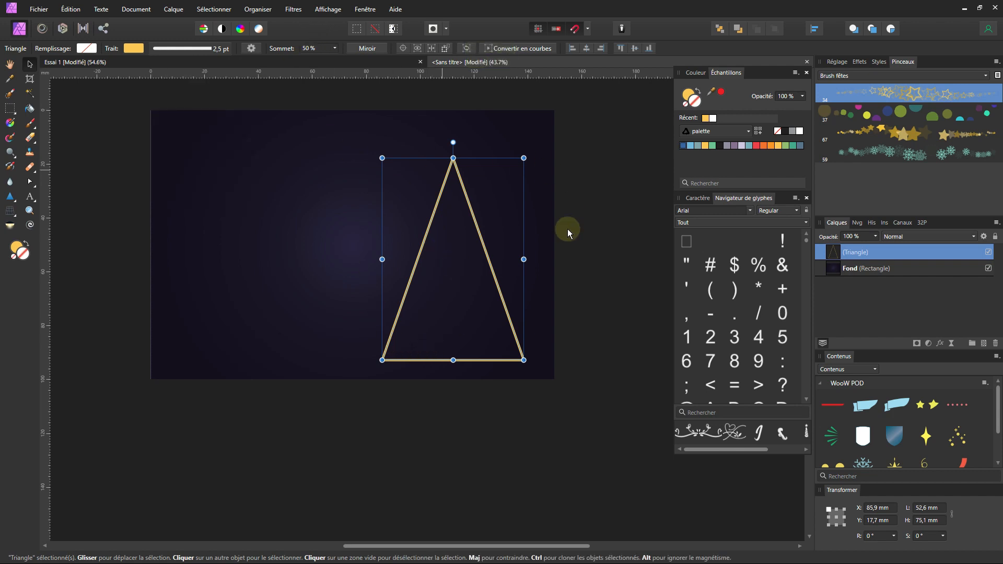
pyautogui.click(89, 151)
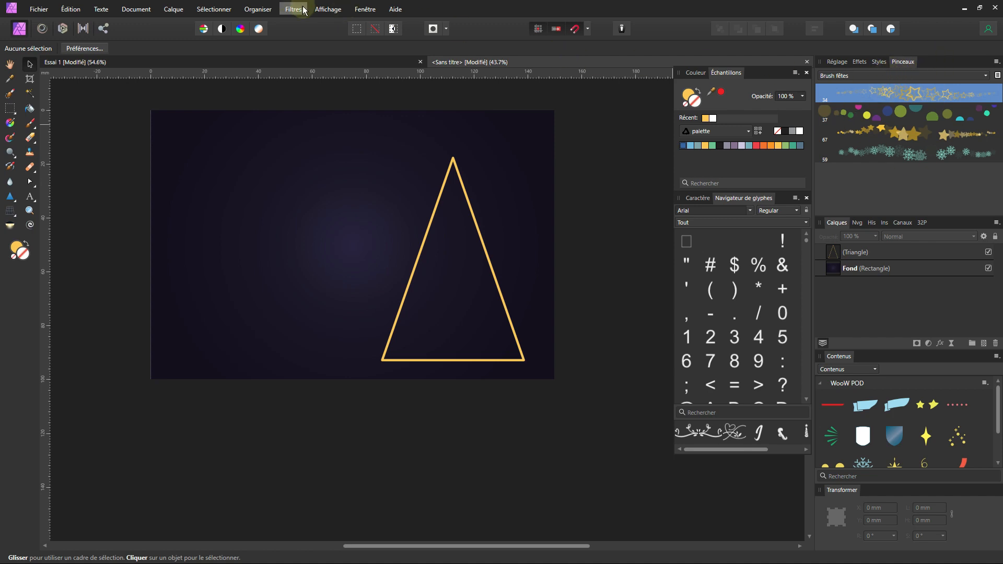
pyautogui.click(327, 10)
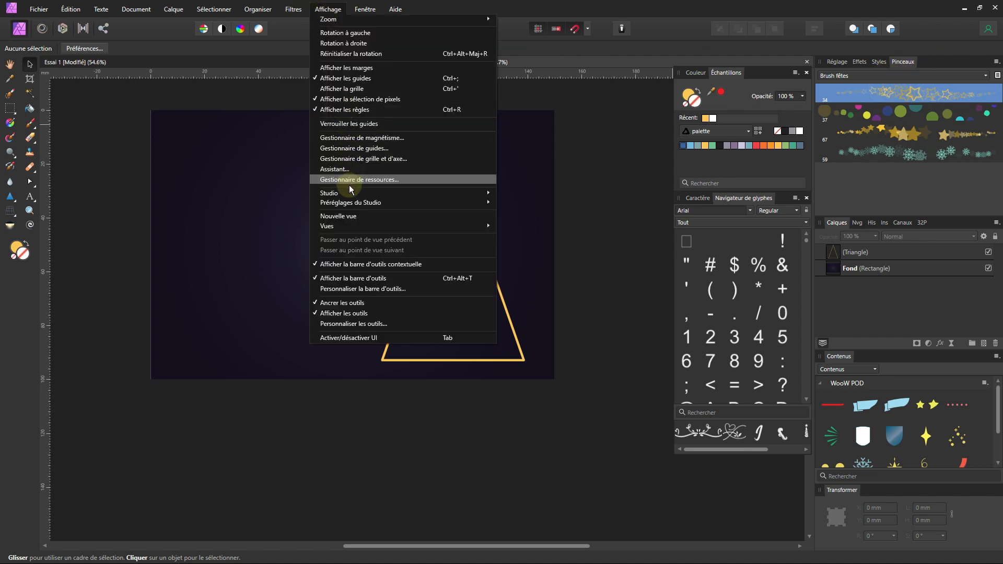
pyautogui.moveTo(349, 193)
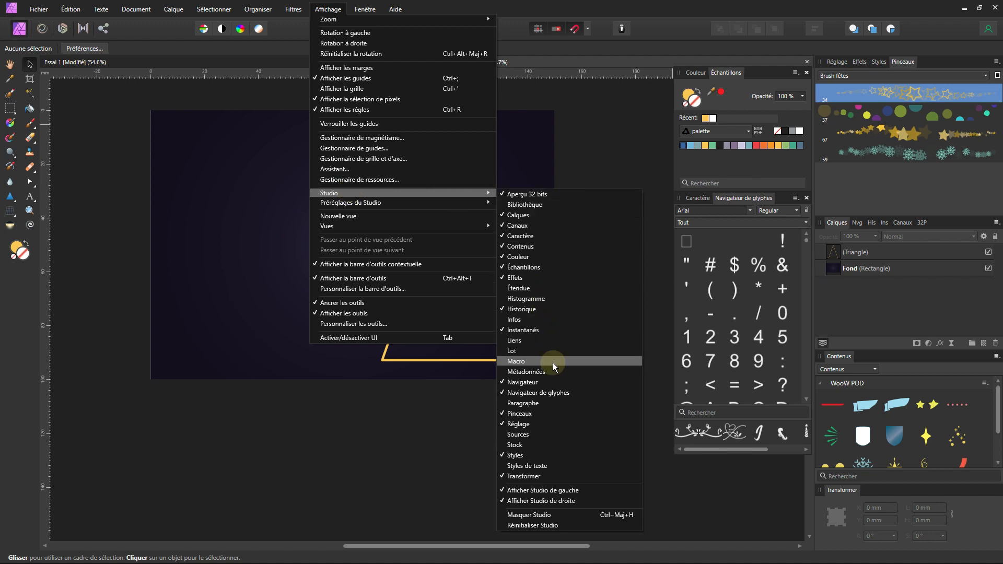
pyautogui.click(867, 199)
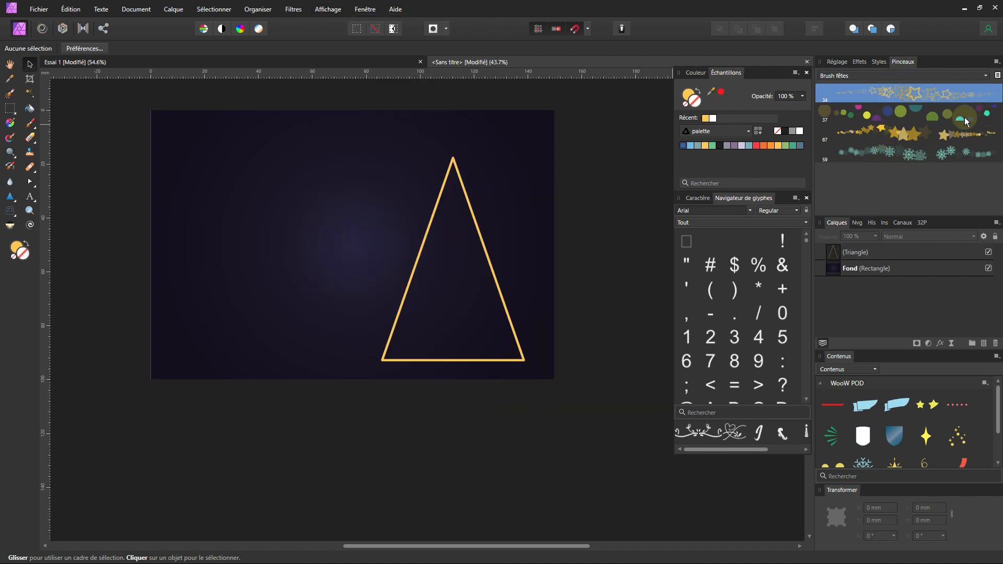
# Step: Show the Acryliques brush category and look through its brushes
pyautogui.click(974, 77)
pyautogui.click(893, 87)
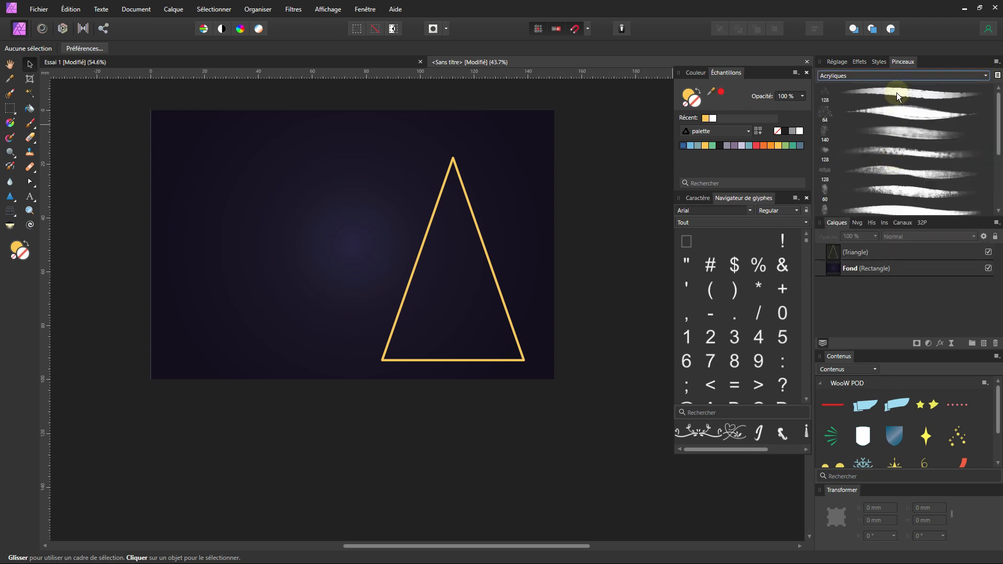
pyautogui.scroll(4, 898, 184)
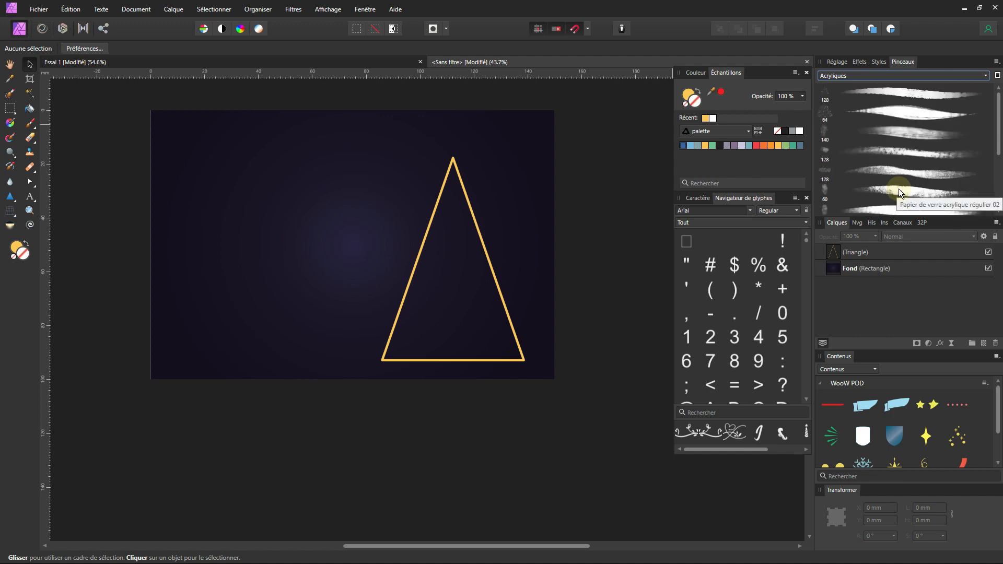
# Step: Create a new brush category and rename it "Brush de fête"
pyautogui.click(995, 61)
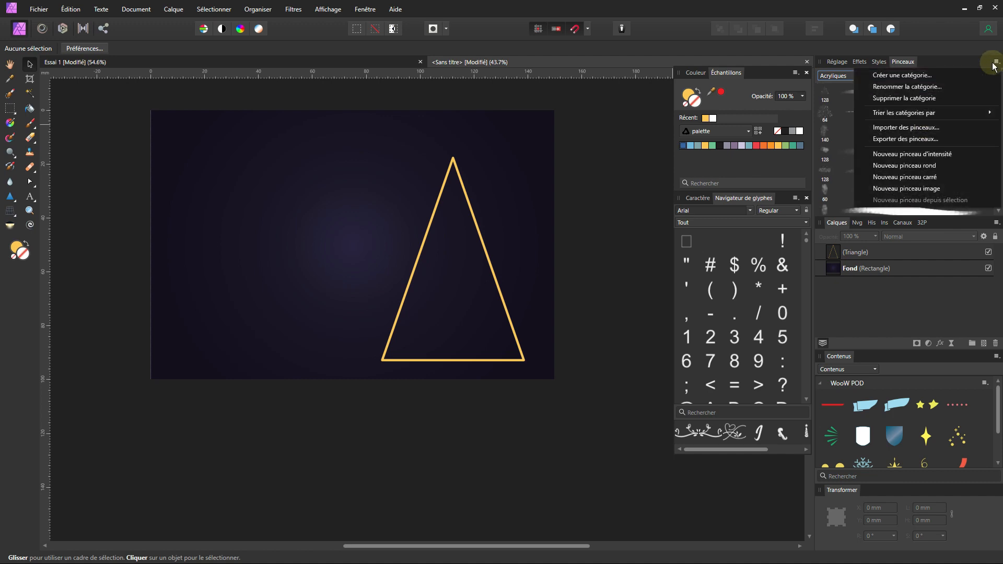
pyautogui.click(945, 76)
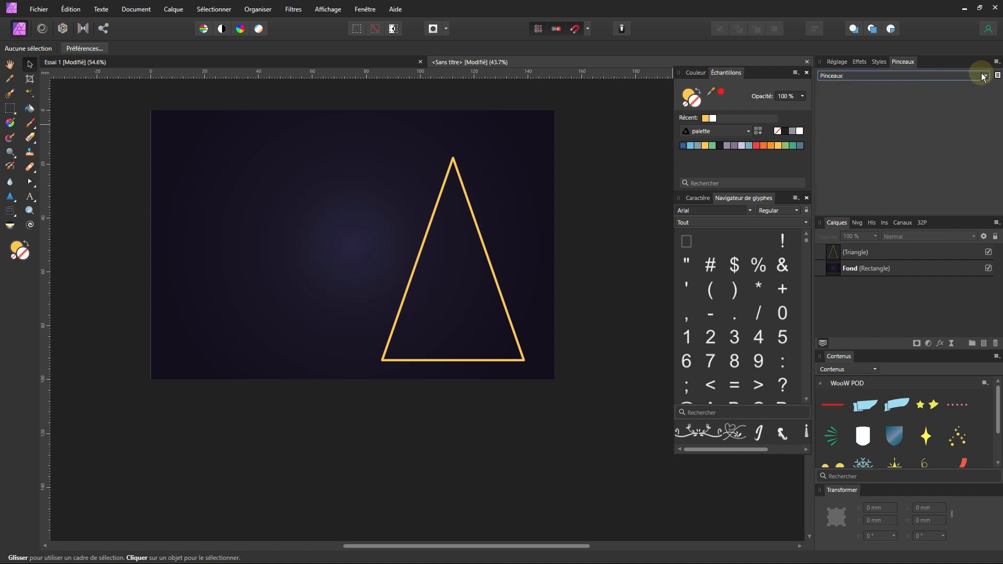
pyautogui.click(996, 62)
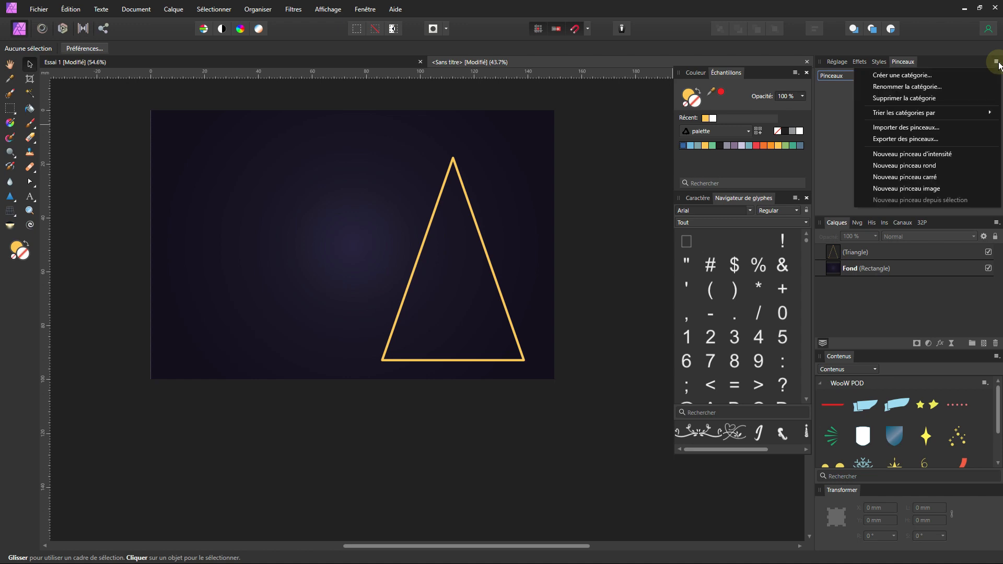
pyautogui.click(942, 89)
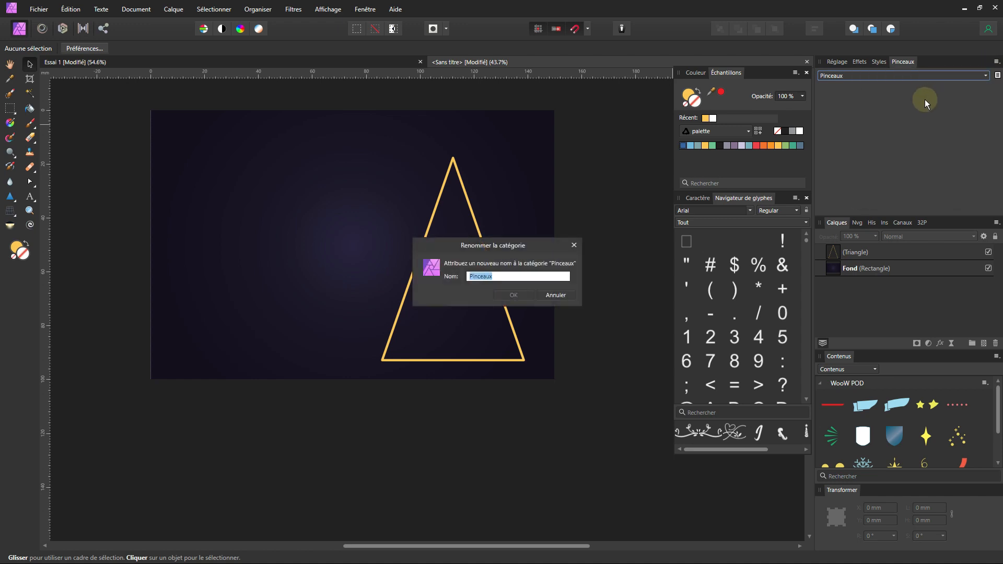
pyautogui.write('R')
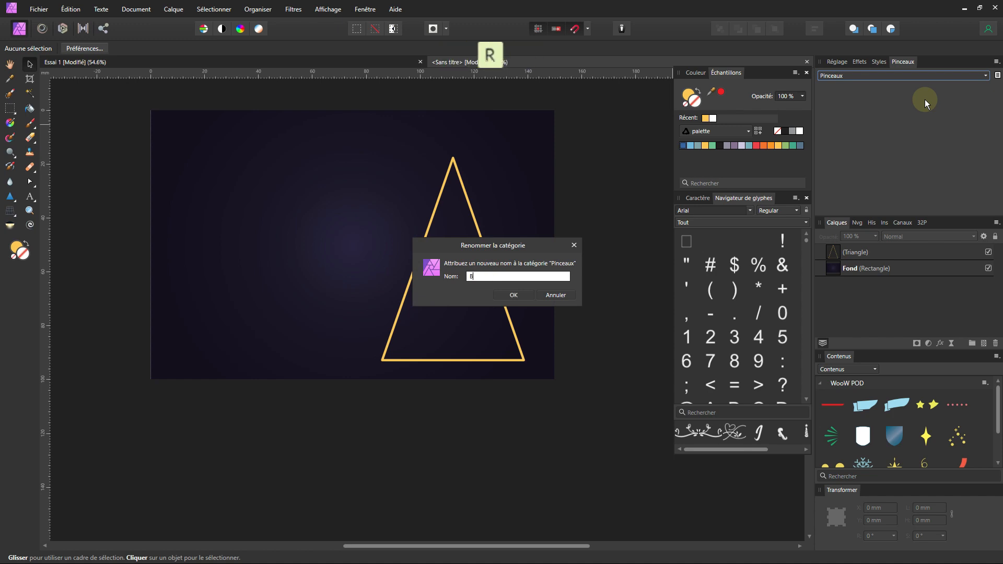
pyautogui.write('ush de fête')
pyautogui.press('Return')
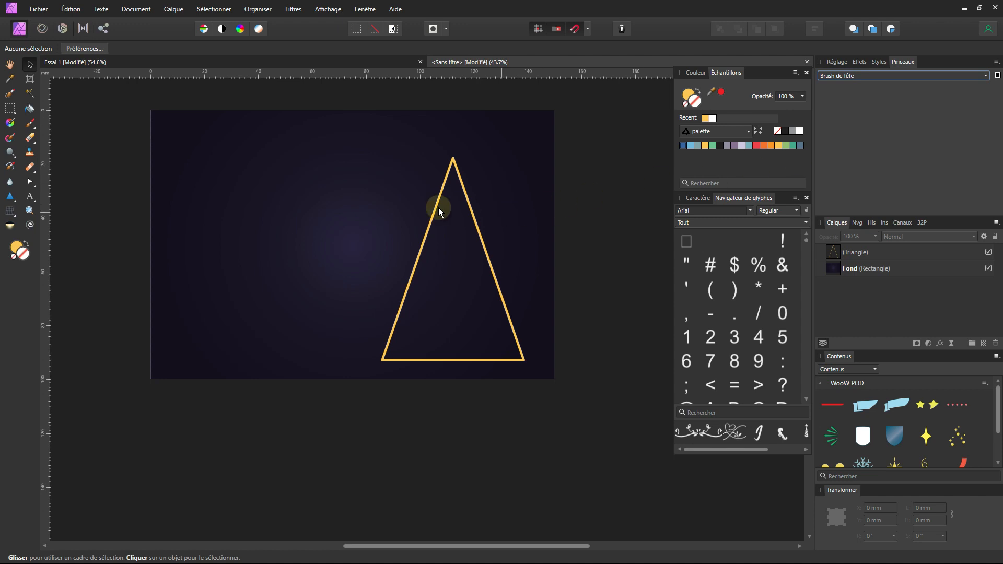
# Step: Draw a five-pointed star about 19.5 mm wide and high from its centre, in the empty area beside the triangle
pyautogui.click(16, 200)
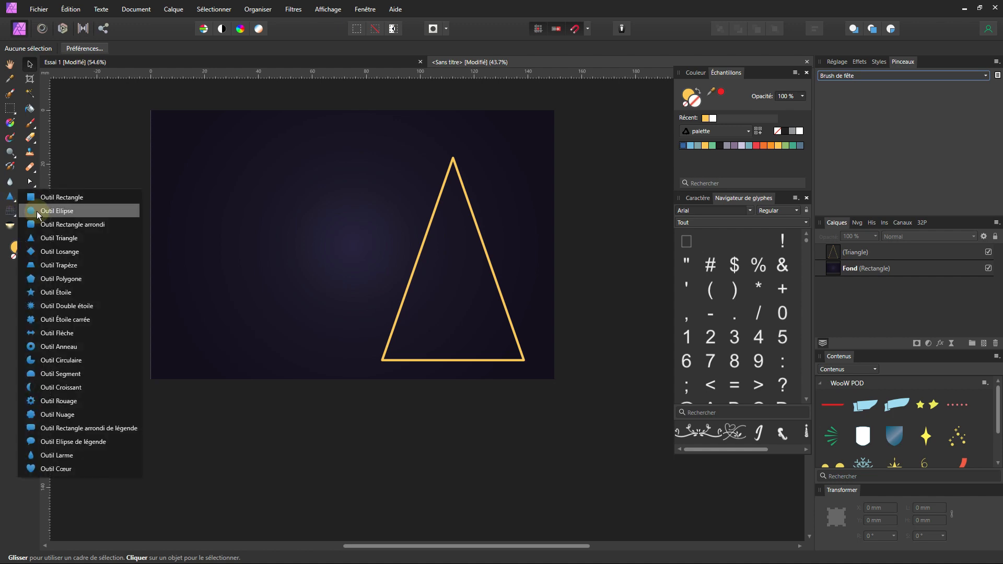
pyautogui.click(60, 292)
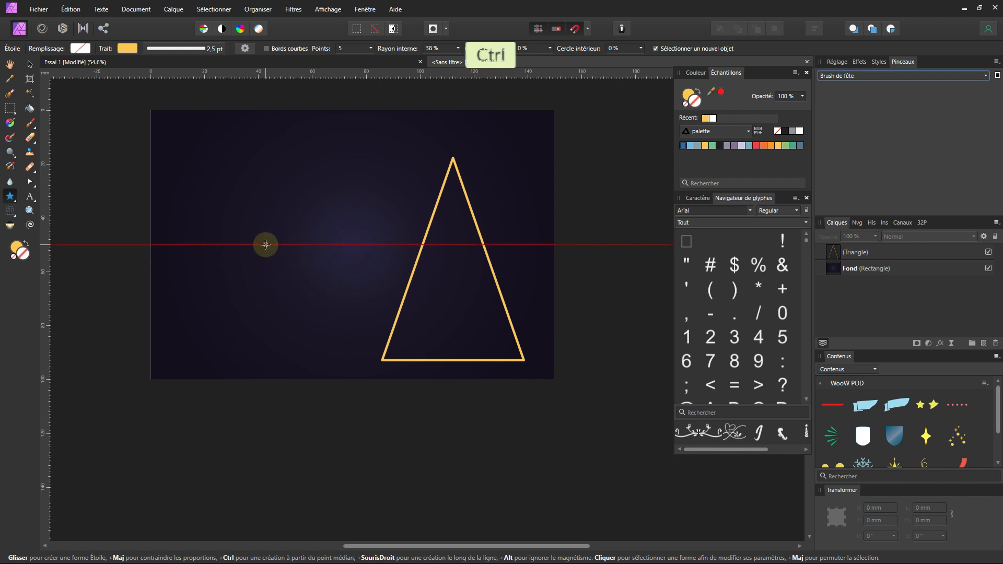
pyautogui.moveTo(266, 245)
pyautogui.mouseDown()
pyautogui.moveTo(301, 274)
pyautogui.moveTo(294, 268)
pyautogui.mouseUp()
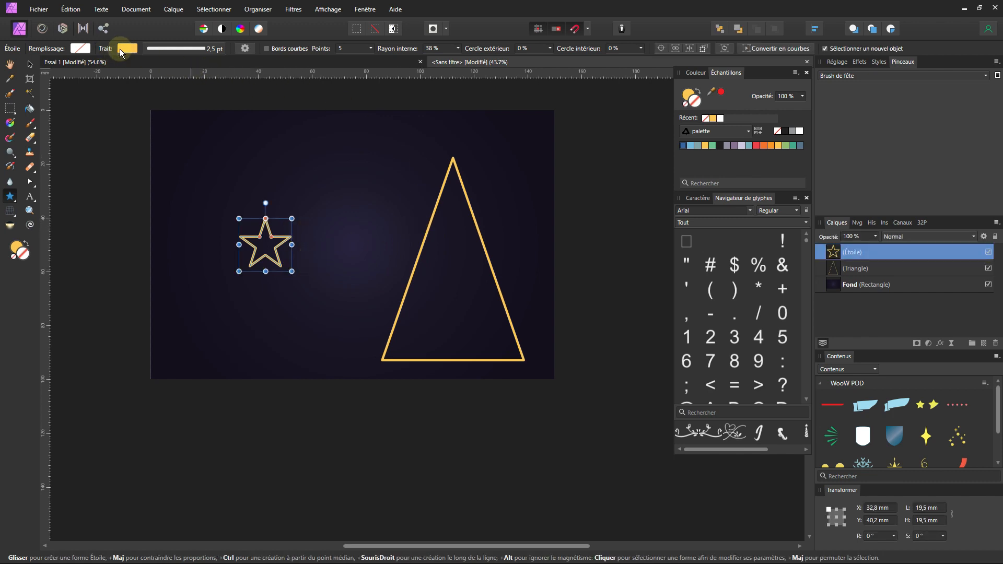
# Step: Widen the star's inner radius to 45 %
pyautogui.scroll(2, 252, 228)
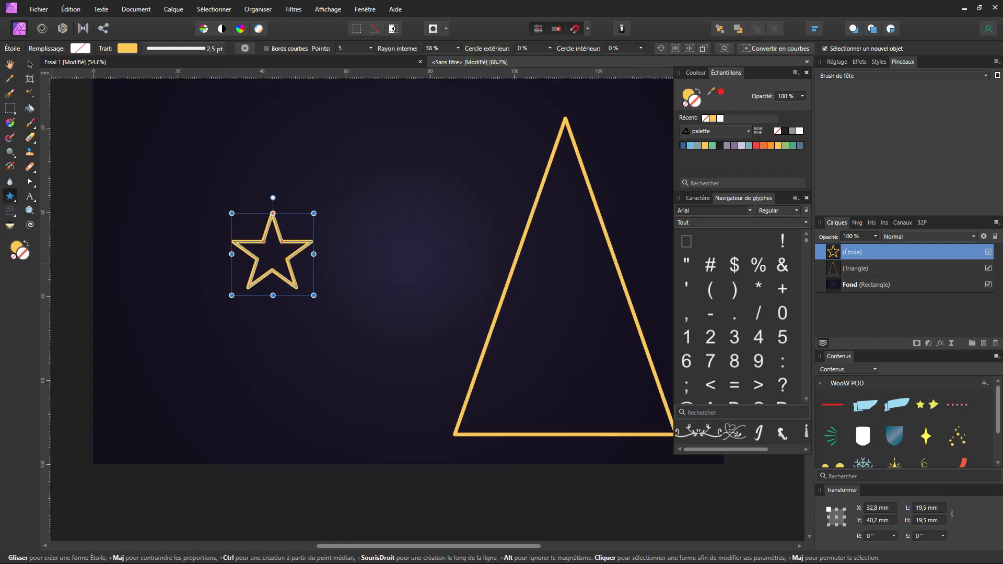
pyautogui.scroll(3, 284, 239)
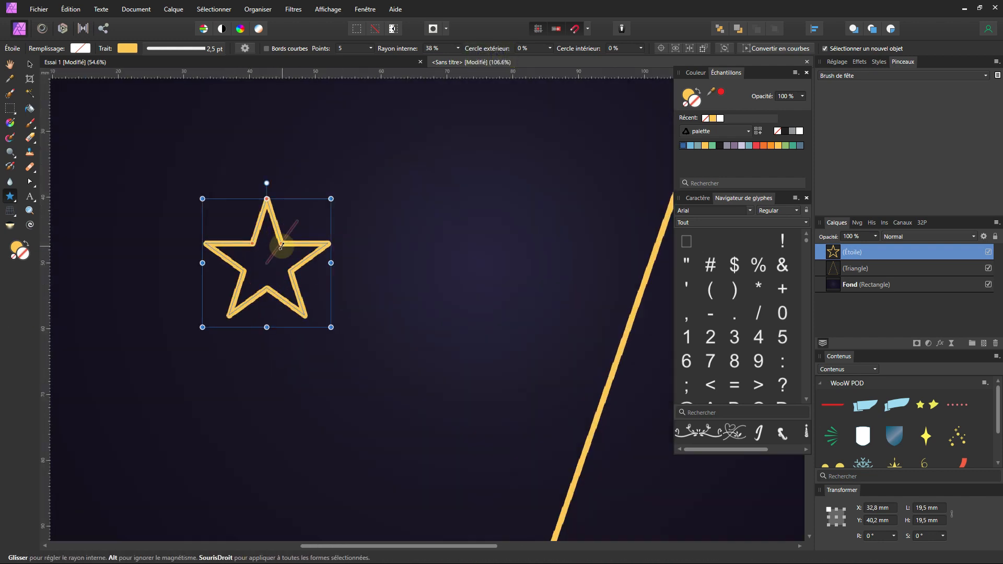
pyautogui.moveTo(282, 242)
pyautogui.mouseDown()
pyautogui.moveTo(285, 225)
pyautogui.moveTo(279, 235)
pyautogui.mouseUp()
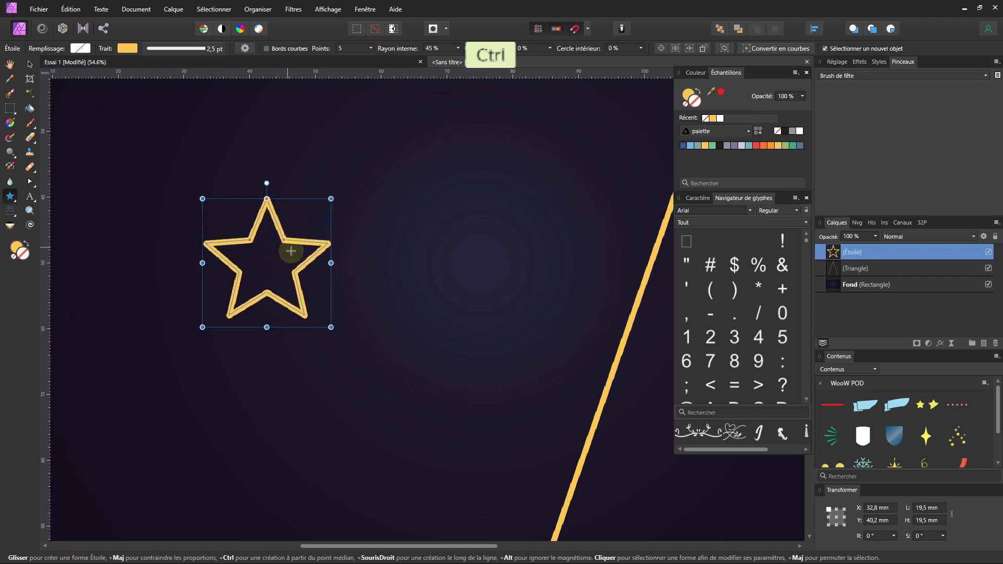
pyautogui.hotkey('ctrl', '0')
# Step: Rasterise the star and create a new brush from it in the Brush de fête category
pyautogui.click(29, 64)
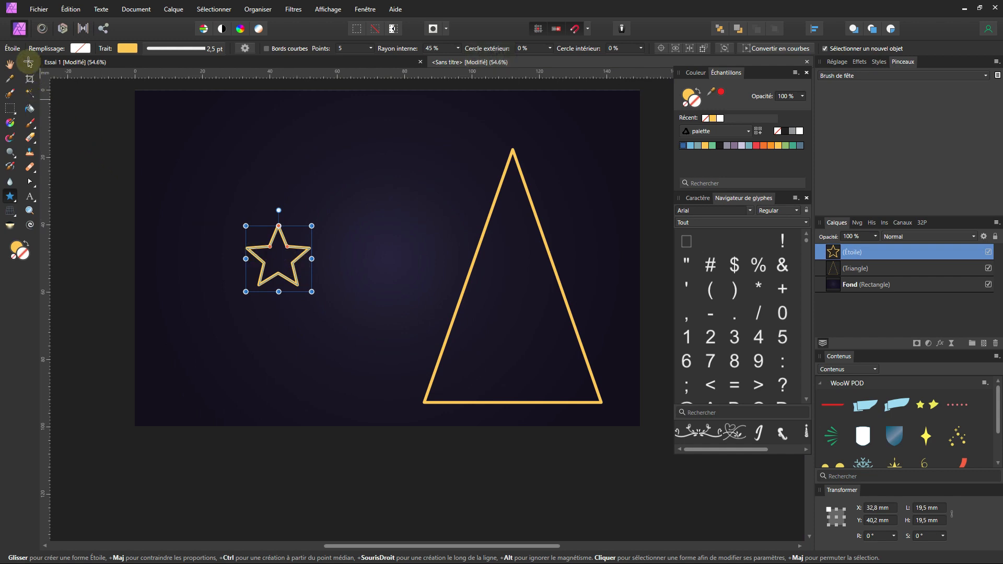
pyautogui.rightClick(298, 251)
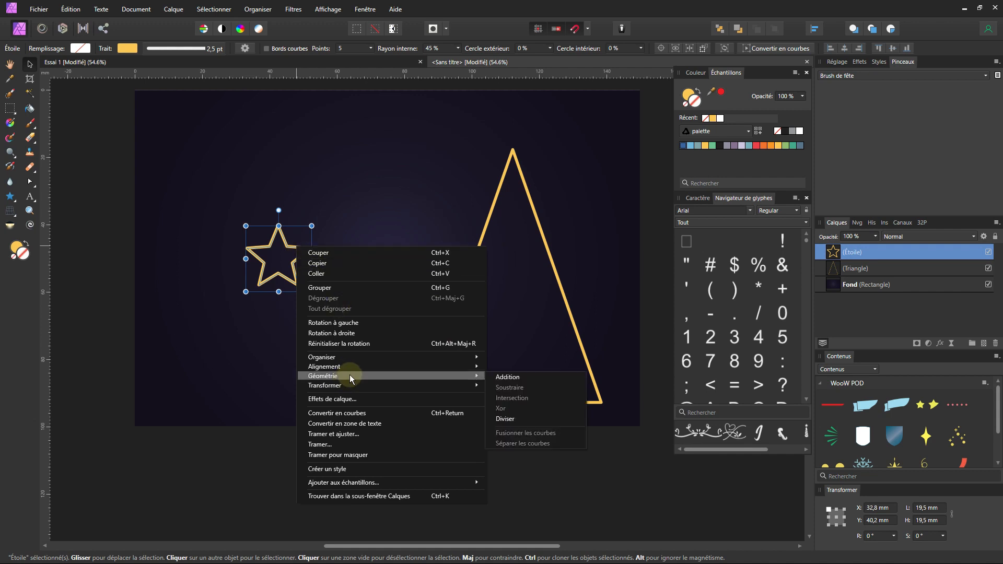
pyautogui.click(336, 444)
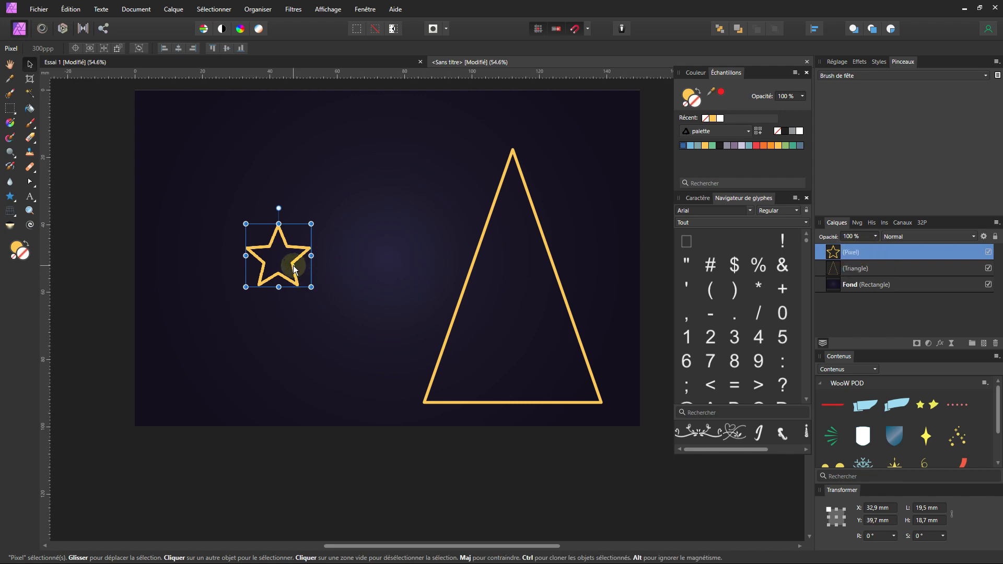
pyautogui.click(996, 62)
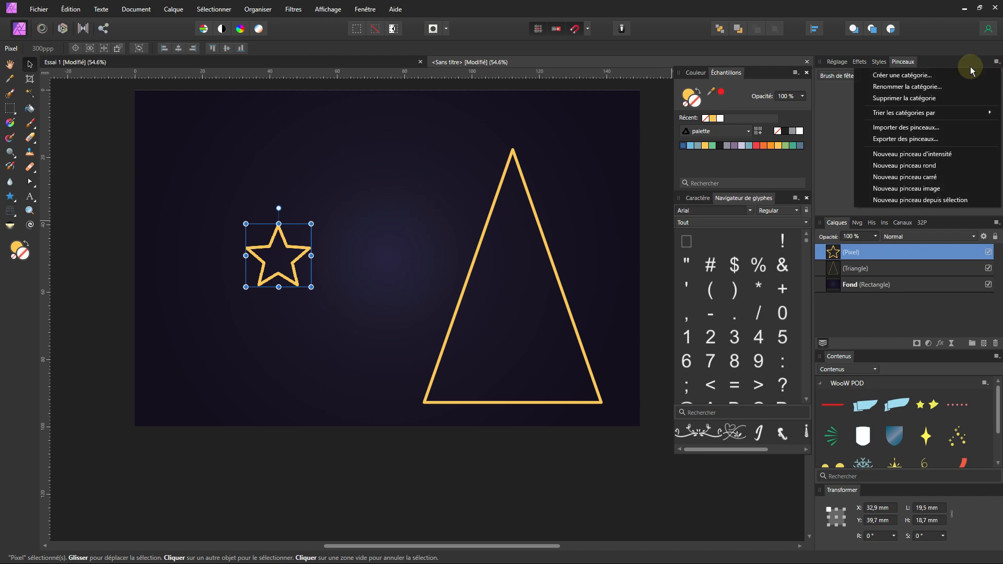
pyautogui.click(918, 200)
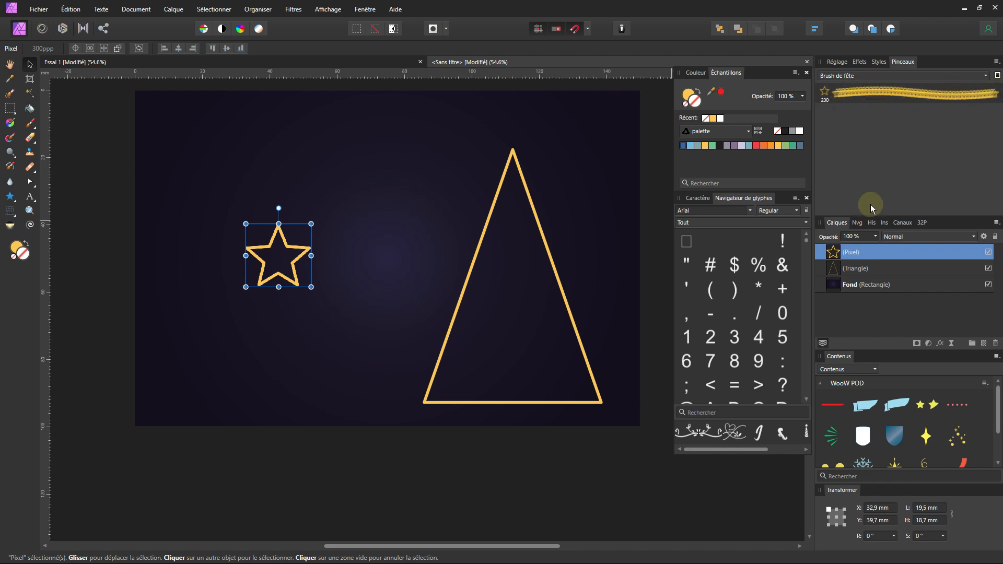
# Step: Edit the new star brush and set its size to 34 px
pyautogui.doubleClick(866, 90)
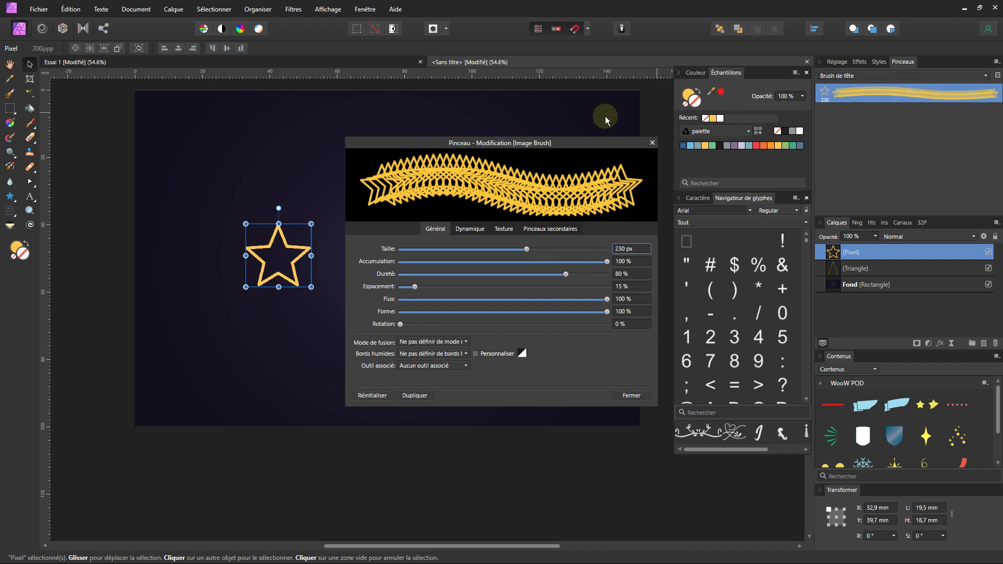
pyautogui.moveTo(527, 145)
pyautogui.mouseDown()
pyautogui.moveTo(562, 168)
pyautogui.moveTo(507, 131)
pyautogui.moveTo(520, 153)
pyautogui.mouseUp()
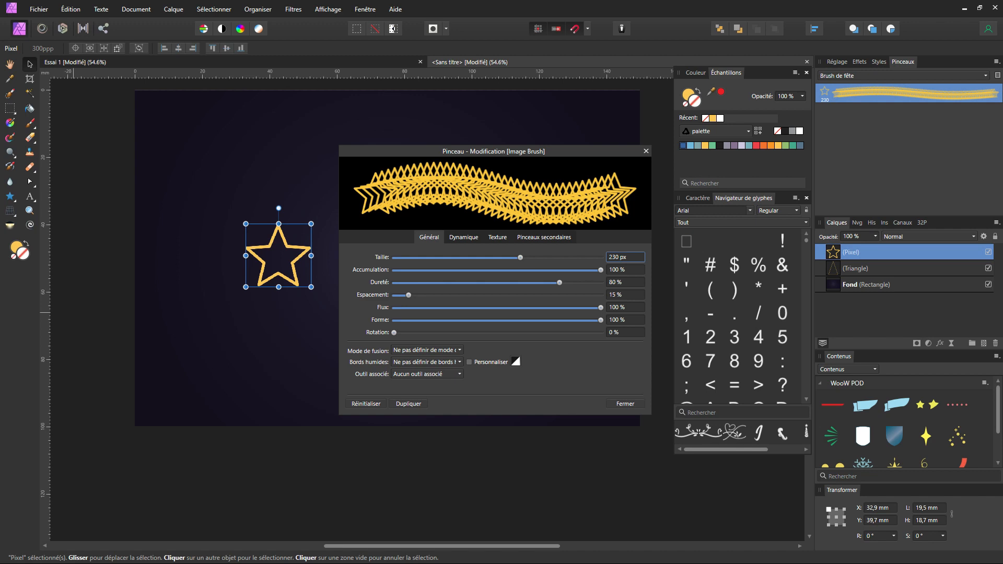
pyautogui.press('ctrl')
pyautogui.click(624, 256)
pyautogui.write('34')
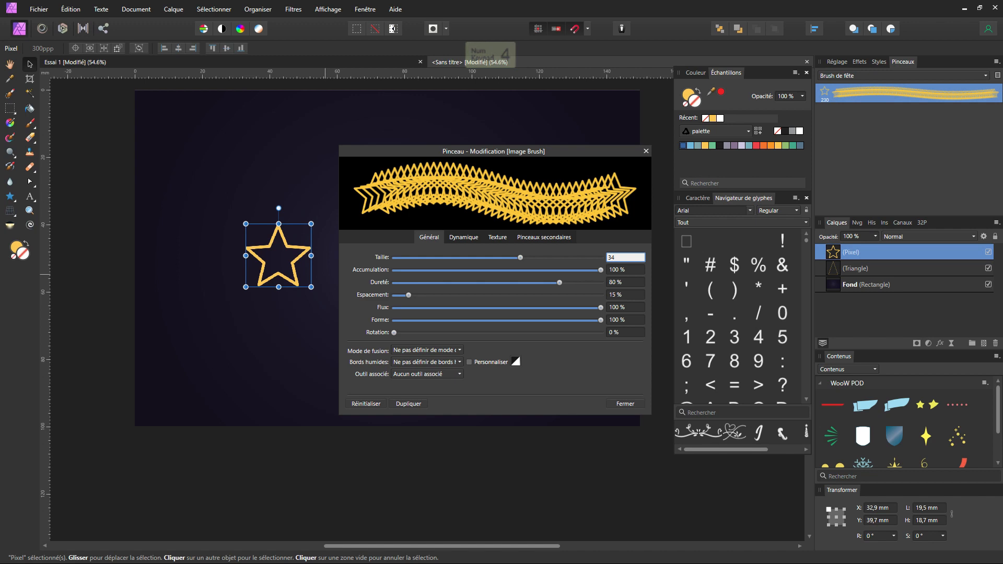
pyautogui.press('Tab')
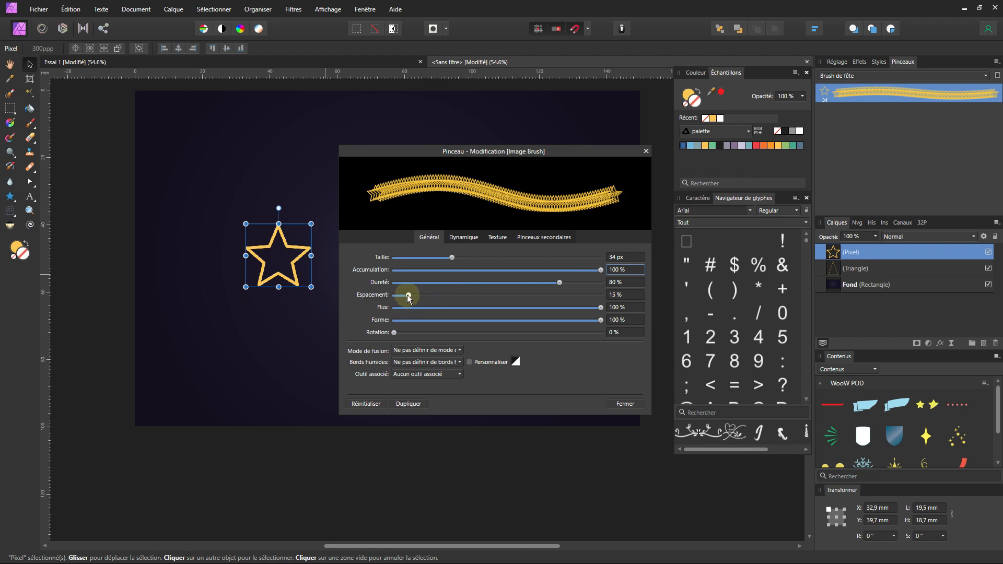
# Step: Set the star brush's spacing to 28 % and its flow to 70 %, keeping the shape at 100 %
pyautogui.moveTo(408, 295)
pyautogui.mouseDown()
pyautogui.moveTo(481, 294)
pyautogui.moveTo(424, 295)
pyautogui.moveTo(444, 296)
pyautogui.mouseUp()
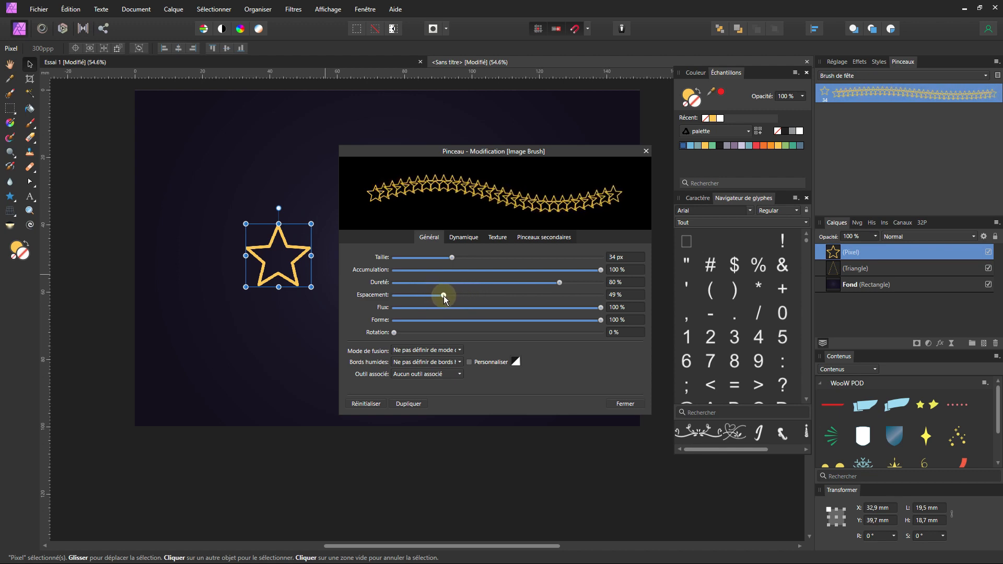
pyautogui.click(624, 295)
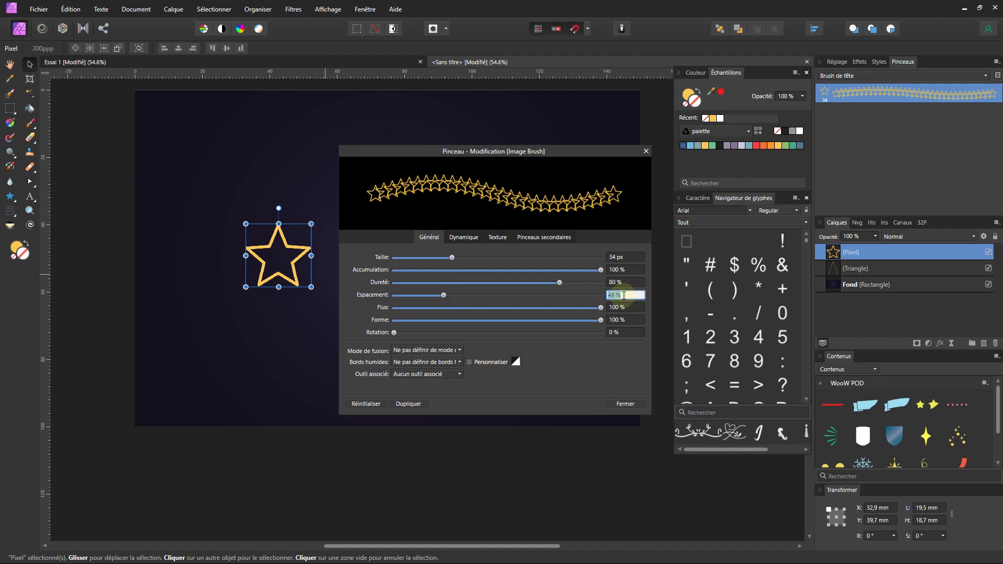
pyautogui.write('28')
pyautogui.press('Tab')
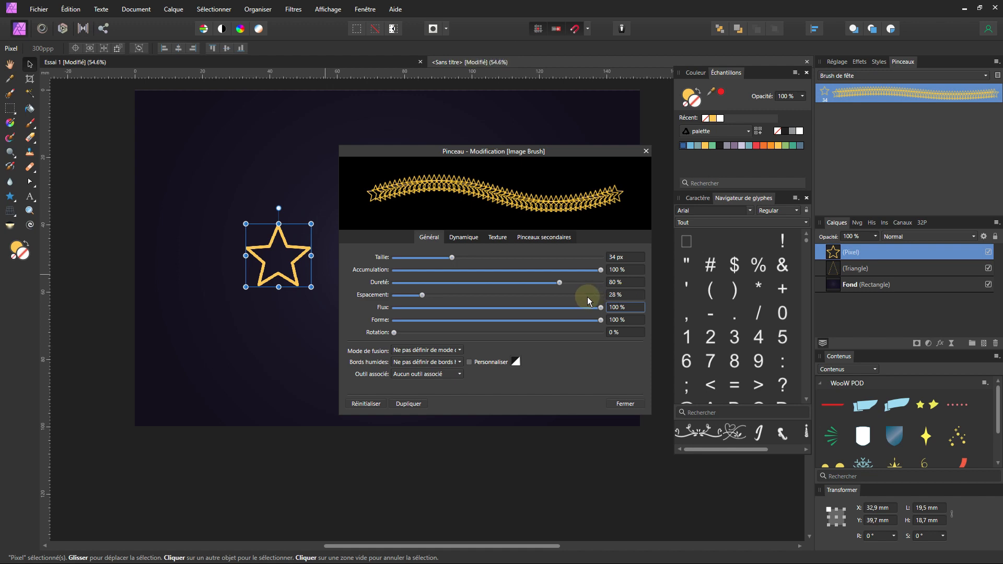
pyautogui.moveTo(600, 307)
pyautogui.mouseDown()
pyautogui.moveTo(394, 311)
pyautogui.moveTo(553, 308)
pyautogui.moveTo(525, 309)
pyautogui.moveTo(539, 309)
pyautogui.mouseUp()
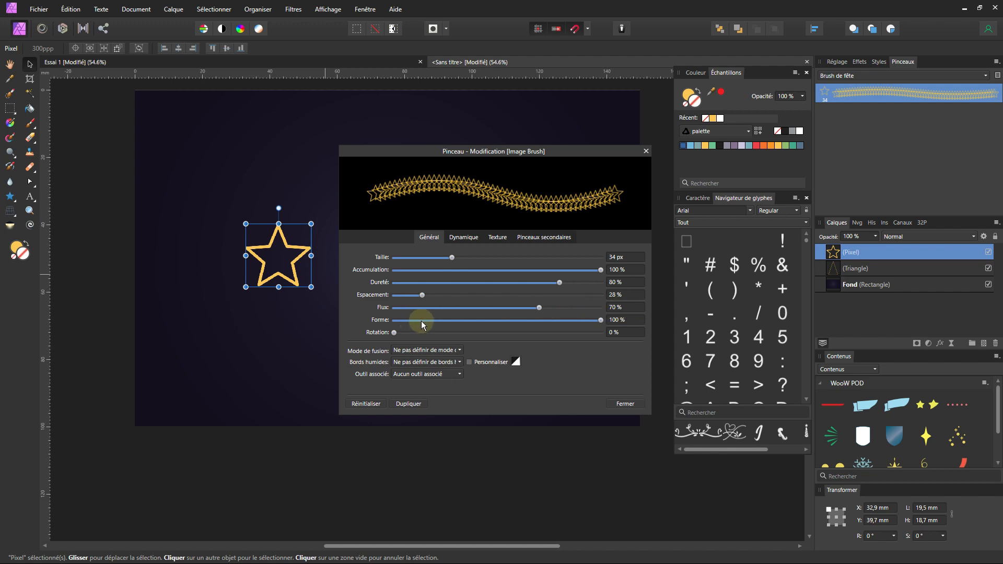
pyautogui.moveTo(598, 319); pyautogui.dragTo(624, 320)
# Step: Set the star brush's size variation to 75 % in its dynamics, controlled by pressure
pyautogui.click(464, 238)
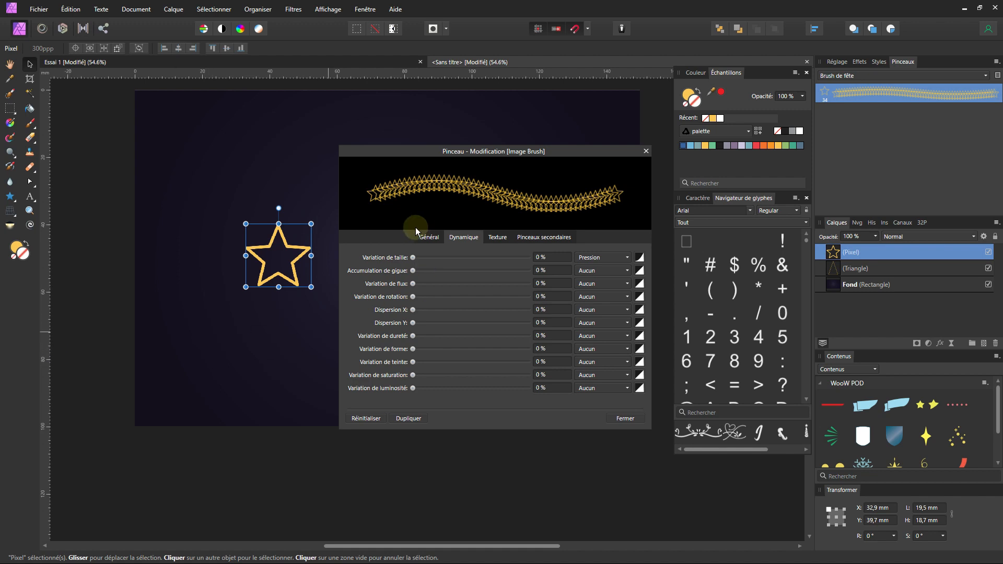
pyautogui.click(559, 256)
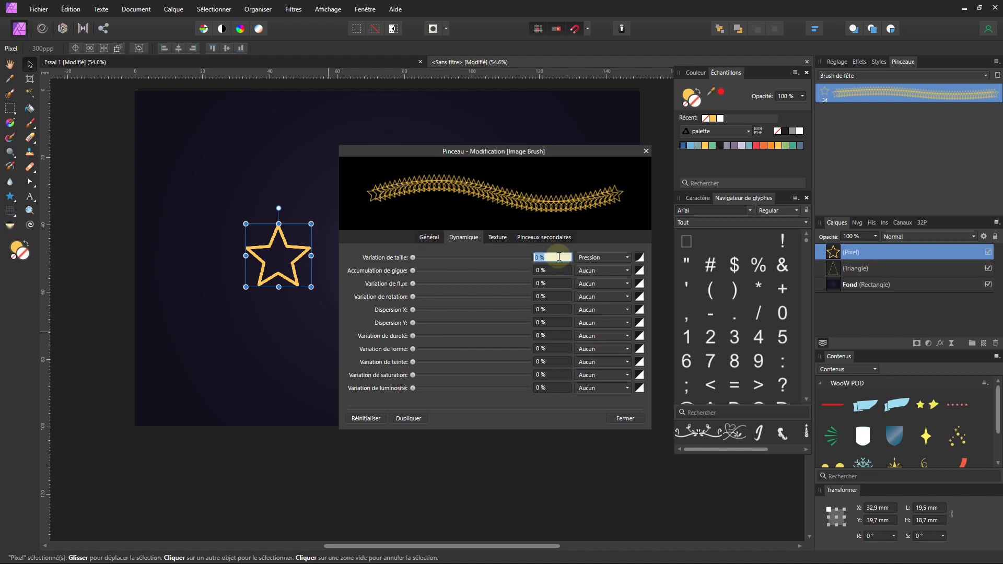
pyautogui.write('75')
pyautogui.press('Tab')
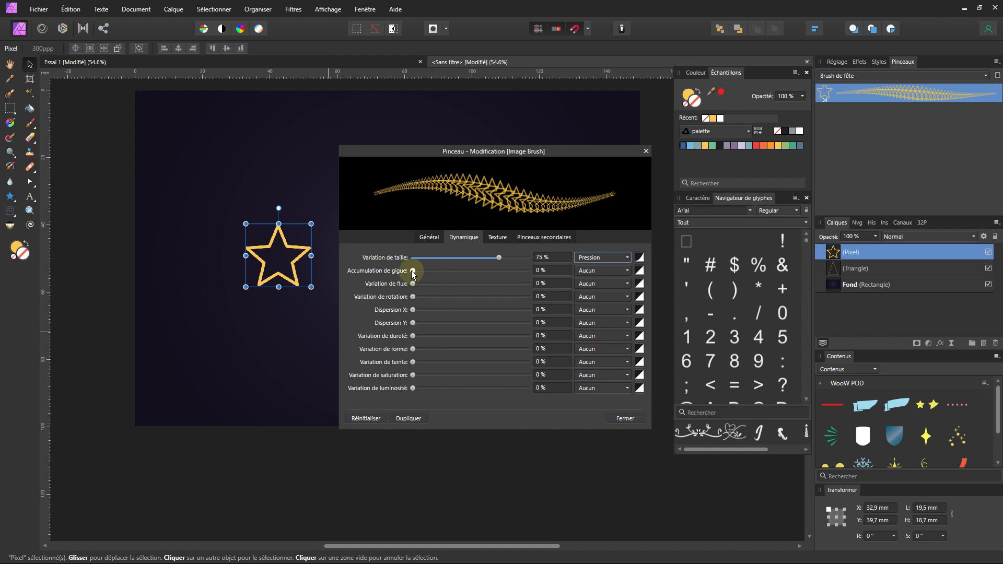
# Step: Set the star brush's accumulation jitter to 50 % and its flow variation to 100 %
pyautogui.moveTo(412, 271)
pyautogui.mouseDown()
pyautogui.moveTo(540, 268)
pyautogui.moveTo(472, 271)
pyautogui.mouseUp()
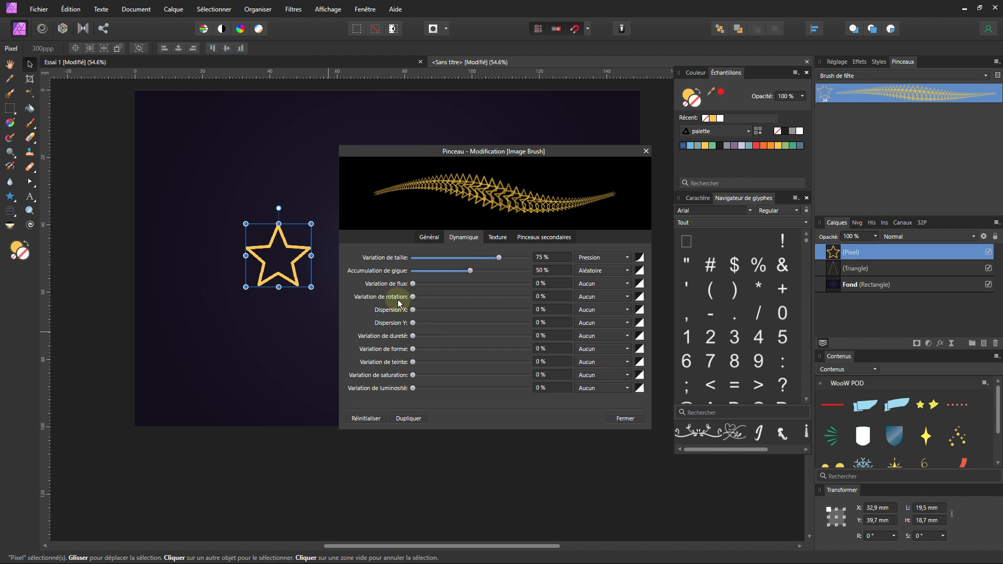
pyautogui.moveTo(413, 283)
pyautogui.mouseDown()
pyautogui.moveTo(569, 282)
pyautogui.moveTo(500, 282)
pyautogui.mouseUp()
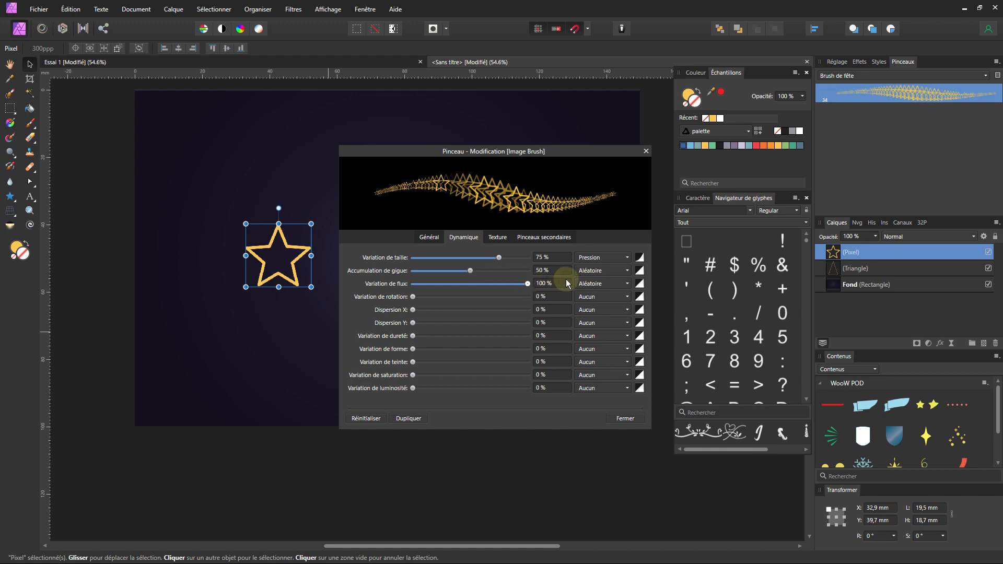
pyautogui.moveTo(565, 279)
pyautogui.mouseDown()
pyautogui.moveTo(453, 287)
pyautogui.moveTo(554, 295)
pyautogui.mouseUp()
# Step: Set the star brush's rotation variation to 20 % and its Y scatter to 120 %
pyautogui.moveTo(413, 297); pyautogui.dragTo(434, 301)
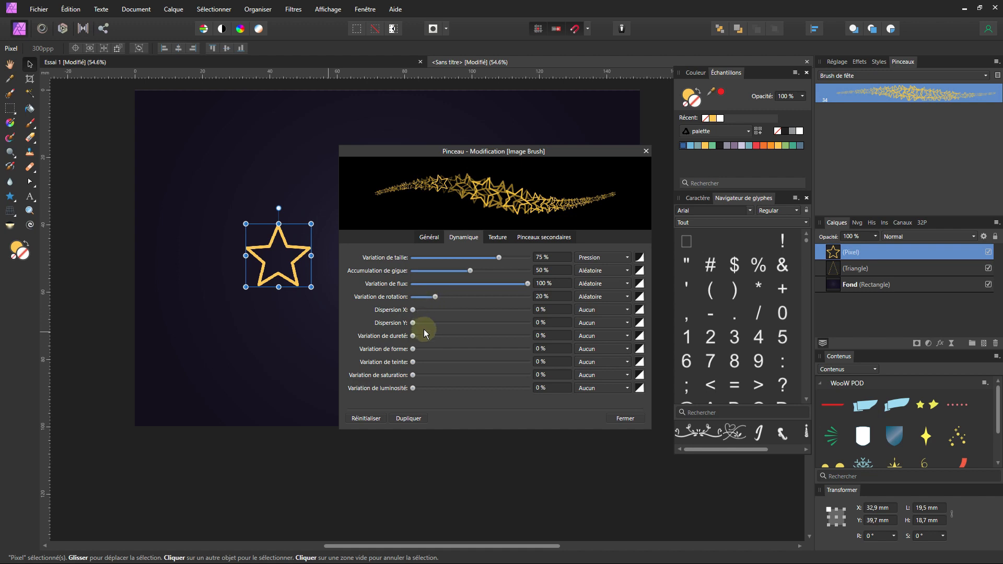
pyautogui.moveTo(413, 311)
pyautogui.mouseDown()
pyautogui.moveTo(445, 313)
pyautogui.moveTo(397, 312)
pyautogui.moveTo(438, 324)
pyautogui.moveTo(424, 326)
pyautogui.moveTo(501, 330)
pyautogui.moveTo(440, 329)
pyautogui.mouseUp()
pyautogui.moveTo(445, 333); pyautogui.dragTo(447, 333)
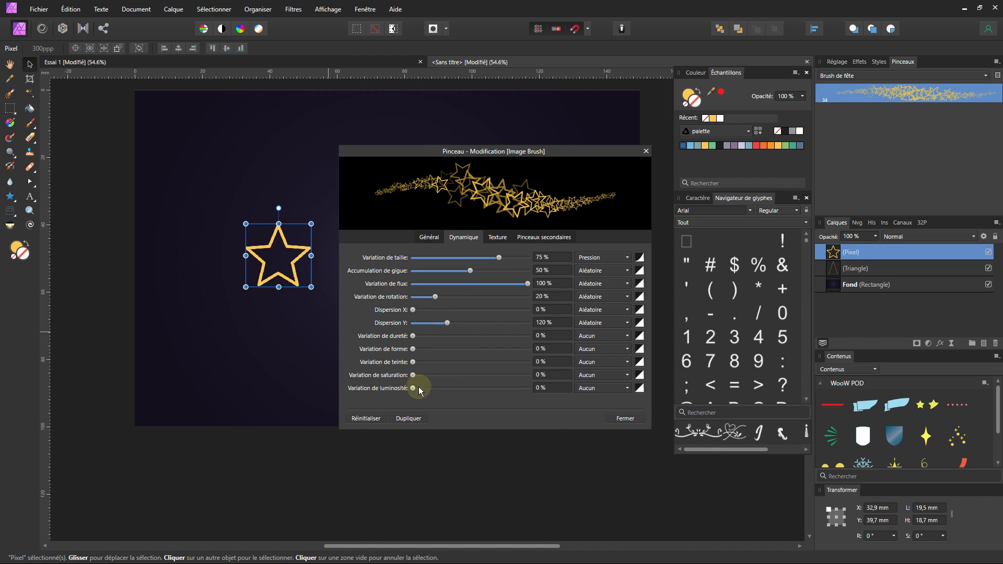
# Step: Set the star brush's luminosity variation to 35 %, keeping the Aléatoire controller
pyautogui.moveTo(423, 388)
pyautogui.mouseDown()
pyautogui.moveTo(496, 386)
pyautogui.moveTo(426, 384)
pyautogui.moveTo(485, 387)
pyautogui.moveTo(439, 388)
pyautogui.moveTo(454, 388)
pyautogui.mouseUp()
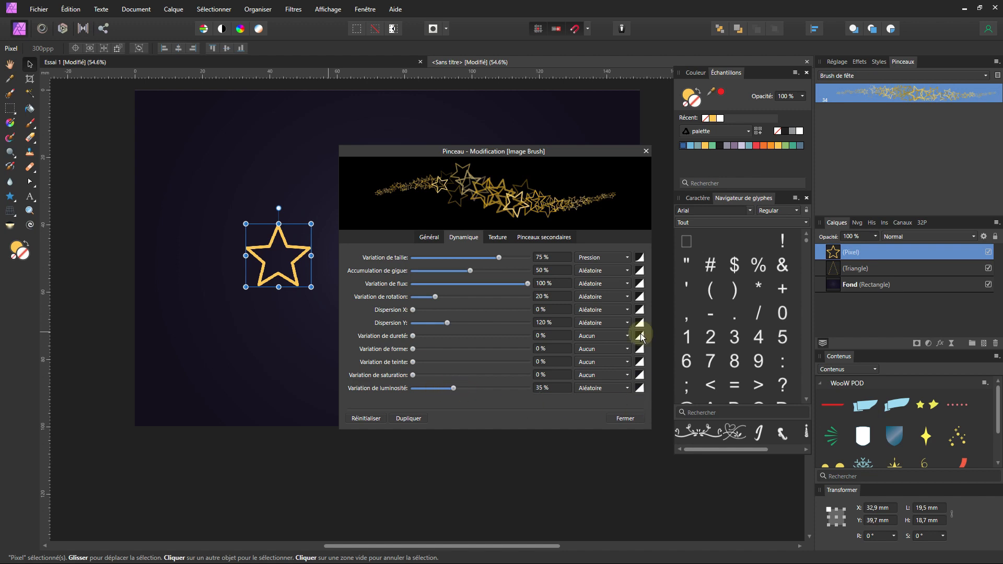
pyautogui.click(592, 389)
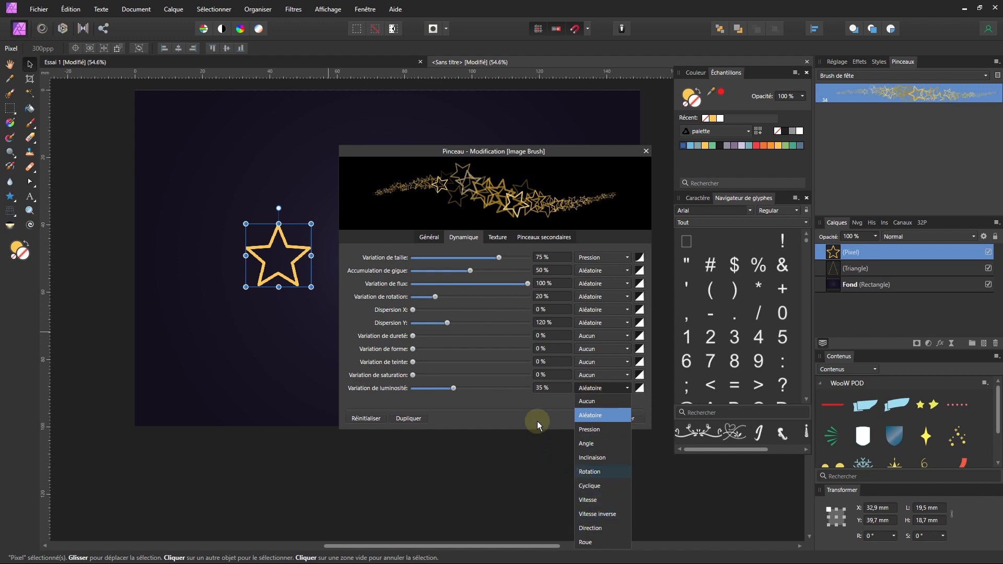
pyautogui.click(506, 404)
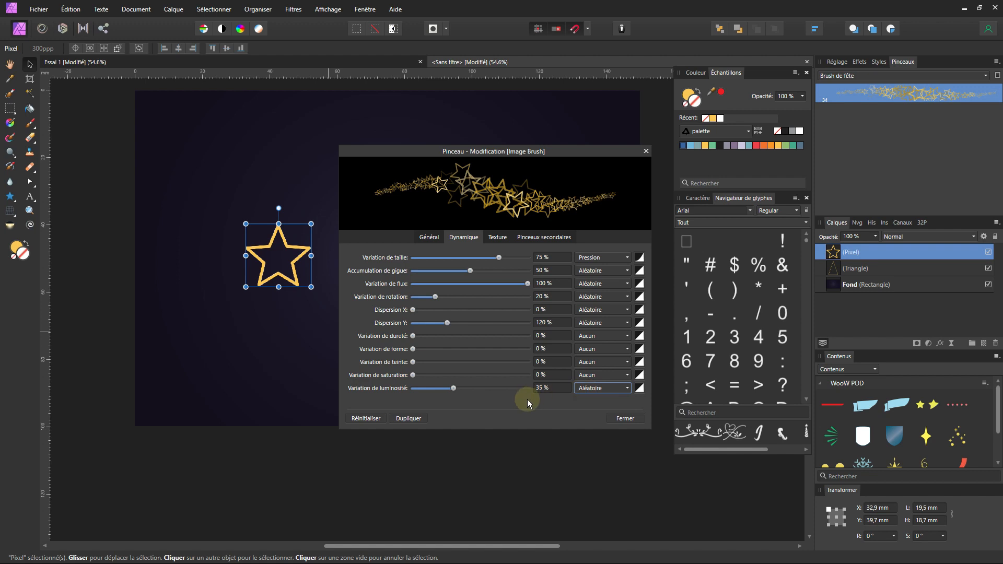
# Step: Close the star brush settings and delete the golden star from the card
pyautogui.click(627, 417)
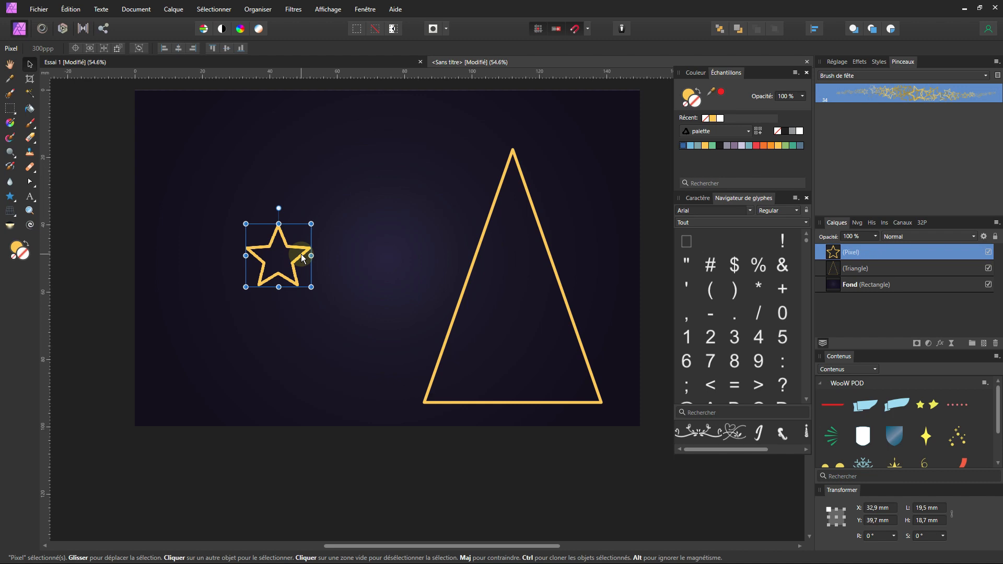
pyautogui.moveTo(301, 254); pyautogui.dragTo(333, 298)
pyautogui.press('Delete')
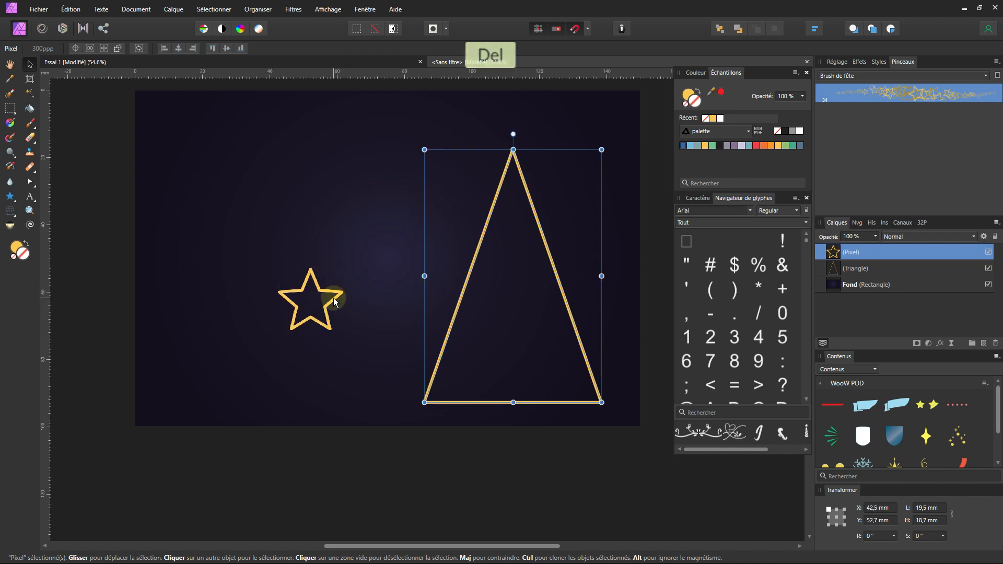
# Step: Lock the Fond background rectangle and clear the selection
pyautogui.rightClick(333, 297)
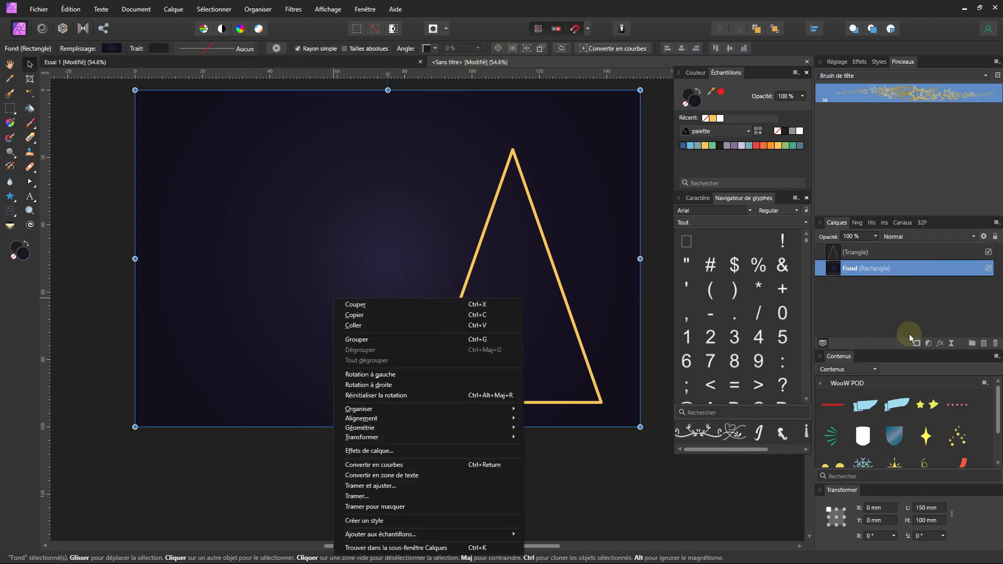
pyautogui.click(995, 237)
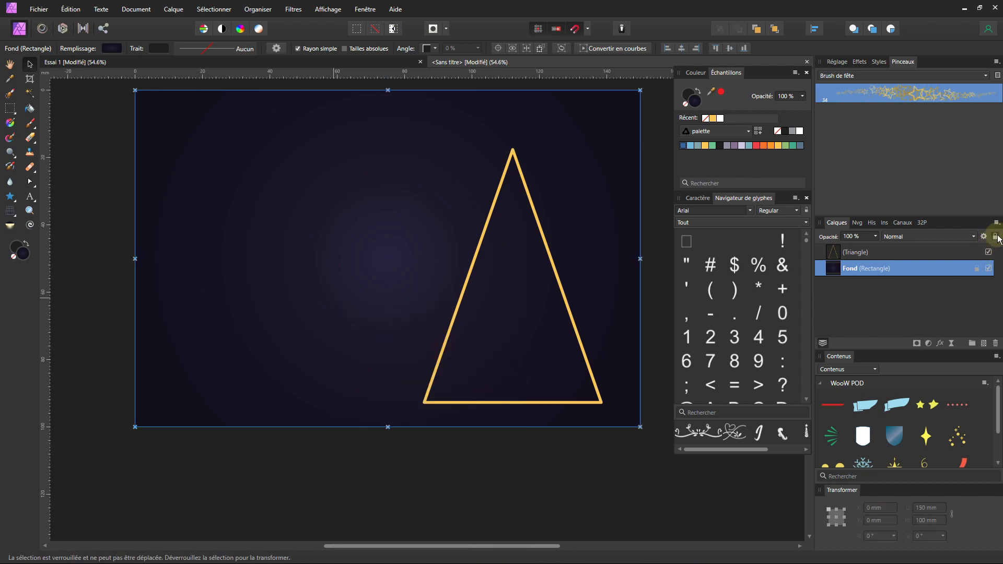
pyautogui.click(77, 198)
# Step: Paint a wavy test stroke across the card with the star brush, undo it and dismiss the assistant notice
pyautogui.click(30, 123)
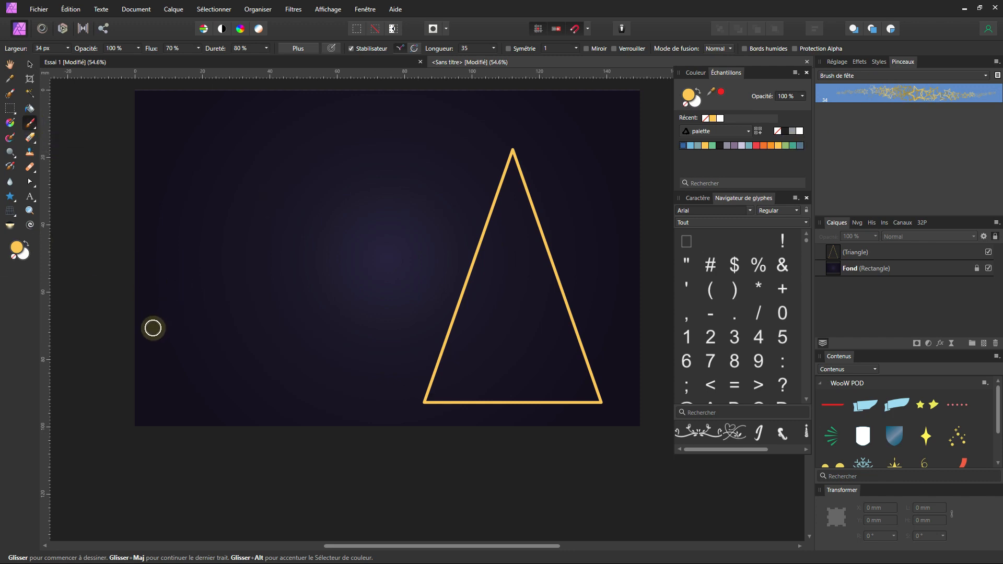
pyautogui.moveTo(152, 326)
pyautogui.mouseDown()
pyautogui.moveTo(205, 288)
pyautogui.moveTo(252, 293)
pyautogui.moveTo(287, 322)
pyautogui.moveTo(333, 386)
pyautogui.moveTo(396, 402)
pyautogui.moveTo(468, 380)
pyautogui.moveTo(480, 338)
pyautogui.moveTo(449, 299)
pyautogui.mouseUp()
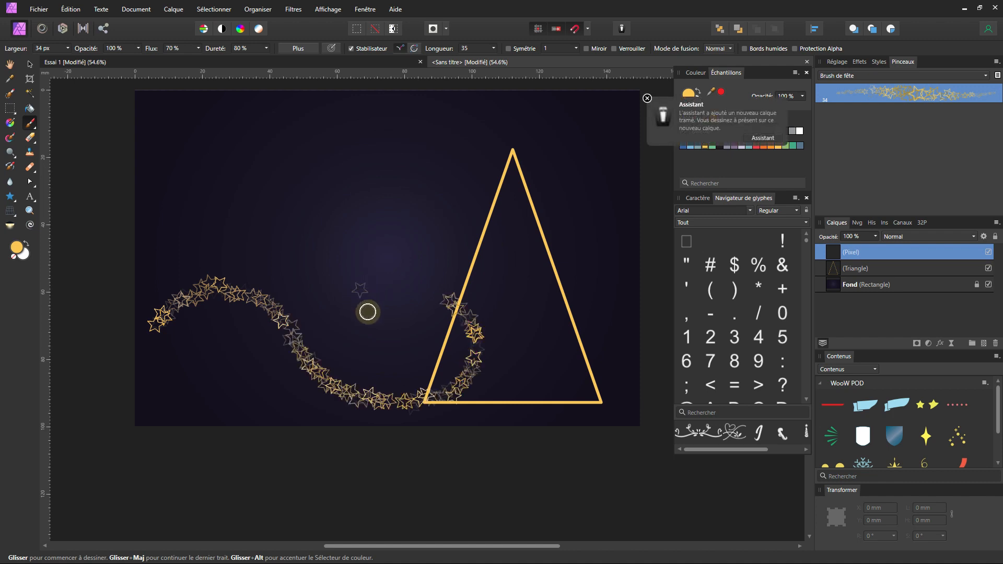
pyautogui.hotkey('ctrl', 'z')
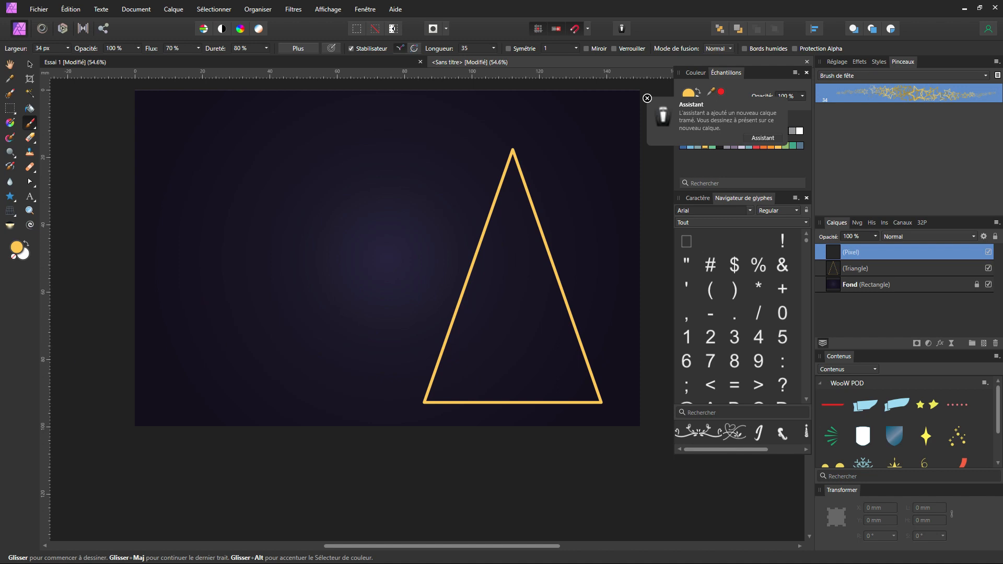
pyautogui.click(647, 99)
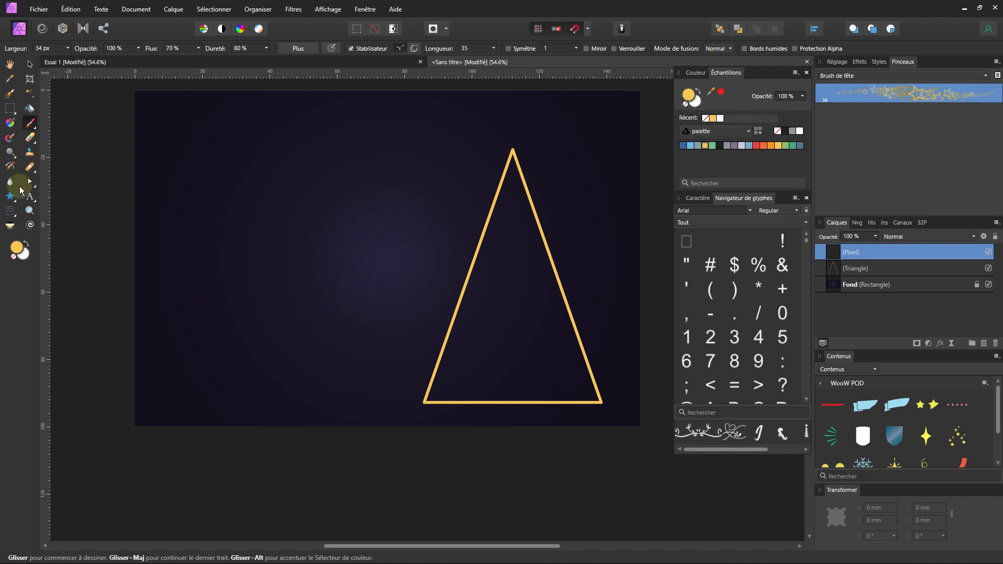
# Step: Draw a circle about 14.7 mm in diameter in the upper-left part of the card
pyautogui.click(16, 195)
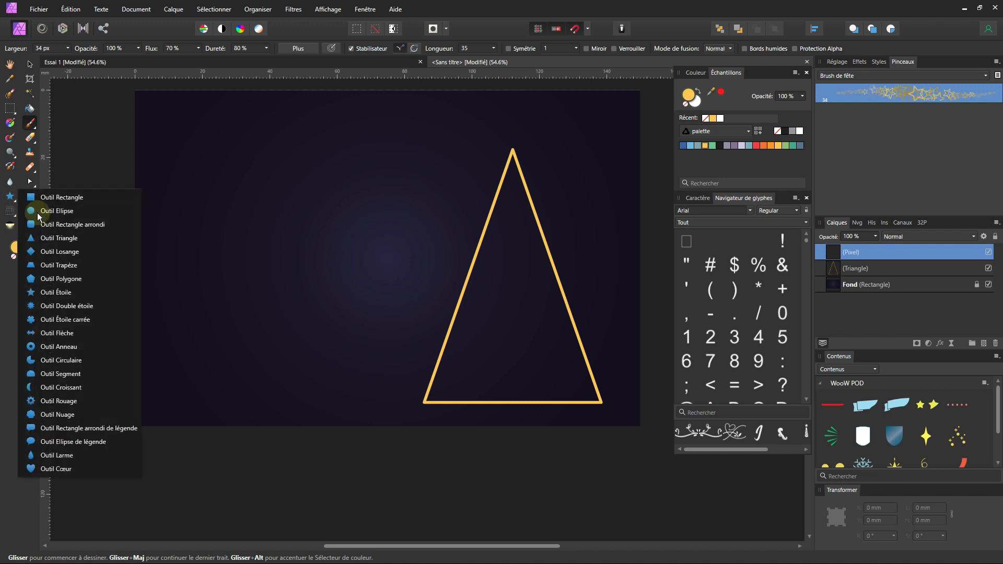
pyautogui.click(39, 215)
pyautogui.moveTo(282, 208); pyautogui.dragTo(307, 233)
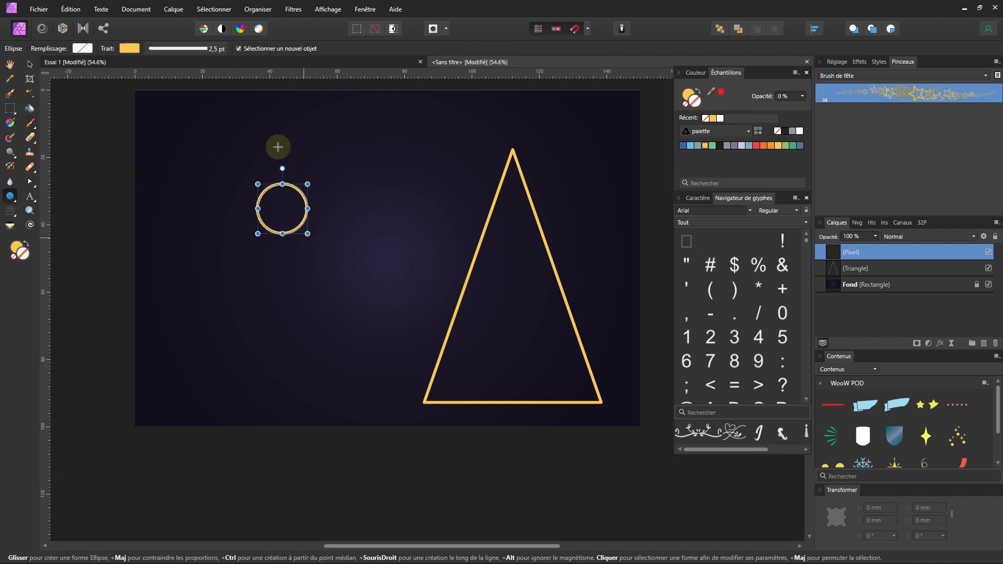
# Step: Remove the circle's stroke, fill it with the palette's golden yellow and deselect it
pyautogui.click(127, 52)
pyautogui.click(110, 79)
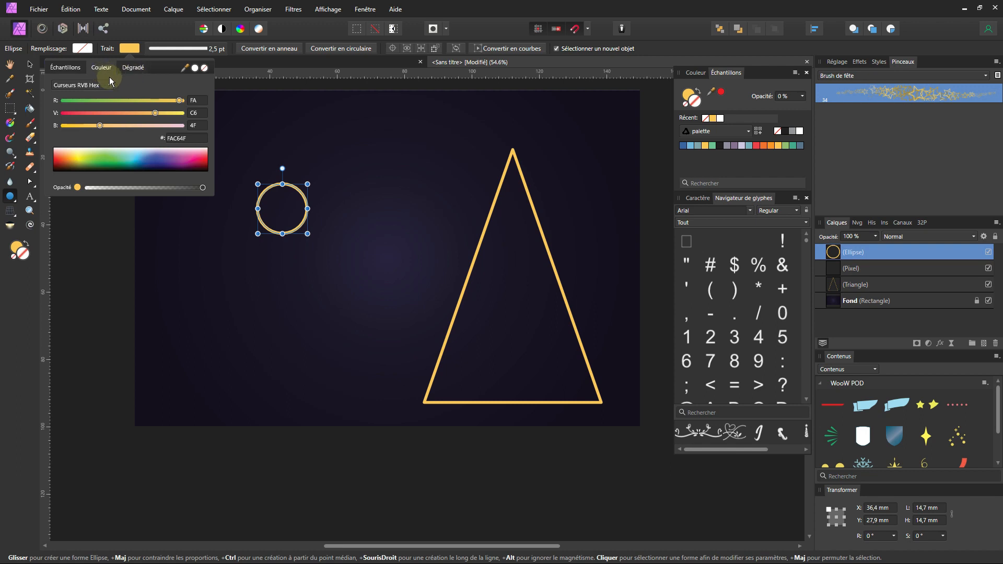
pyautogui.click(205, 68)
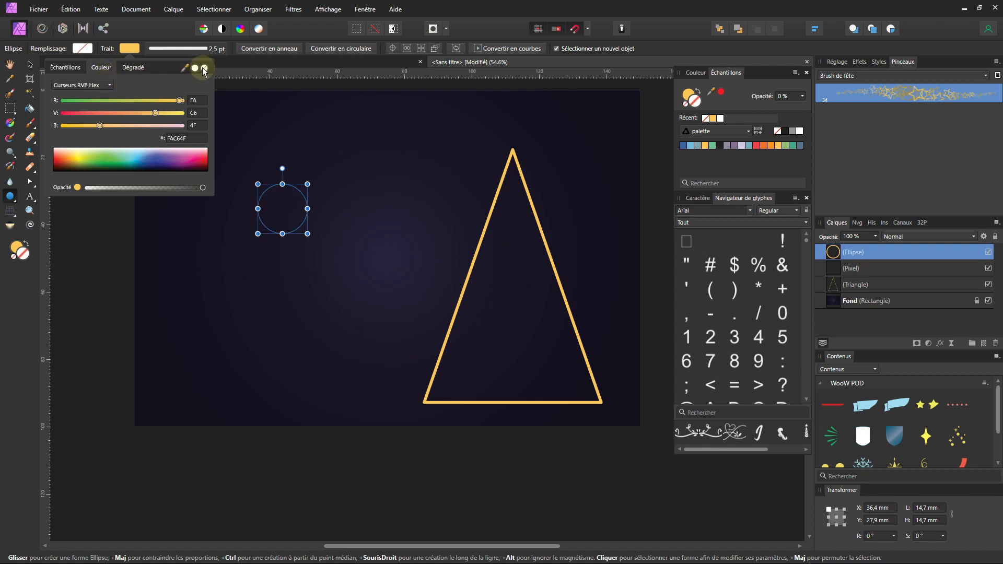
pyautogui.click(90, 49)
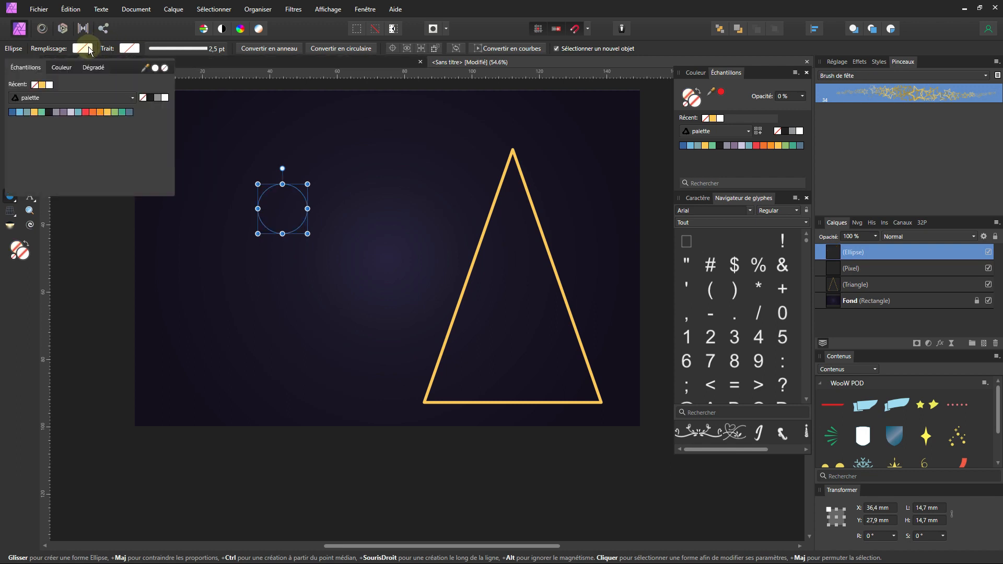
pyautogui.click(106, 112)
pyautogui.click(118, 222)
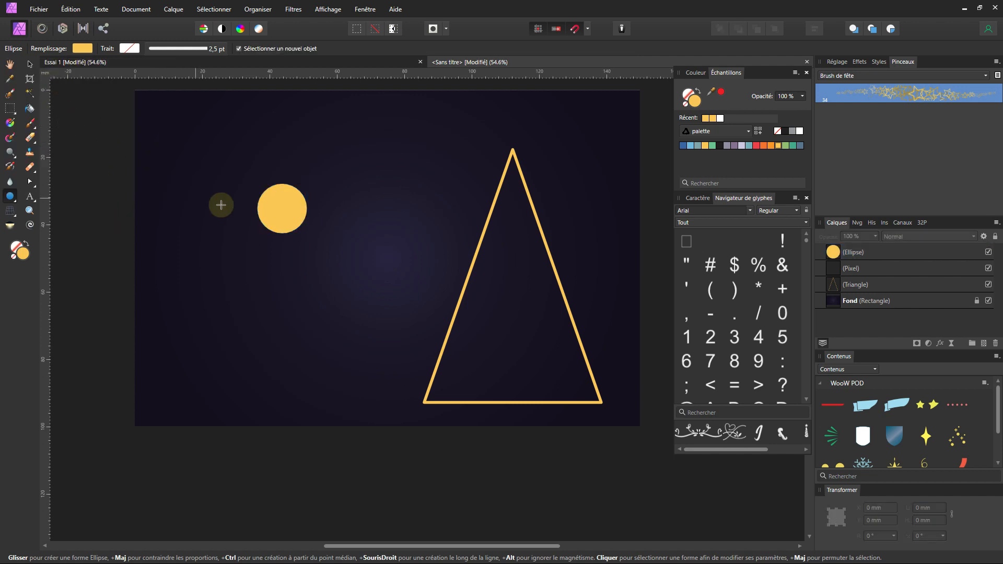
# Step: Rasterise the golden circle with Tramer and create a new brush from the selection in the Brush de fête category
pyautogui.click(883, 253)
pyautogui.rightClick(879, 252)
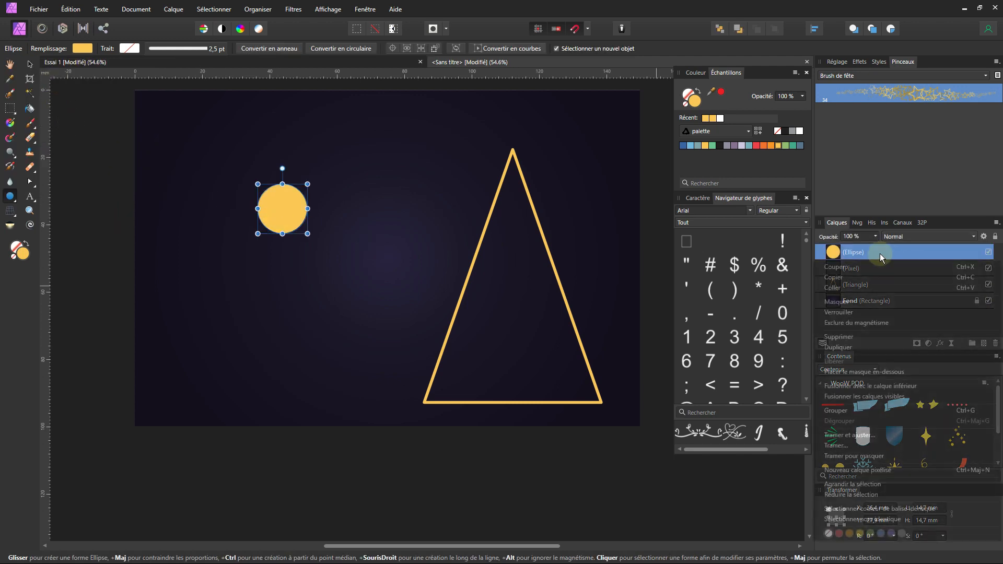
pyautogui.click(855, 445)
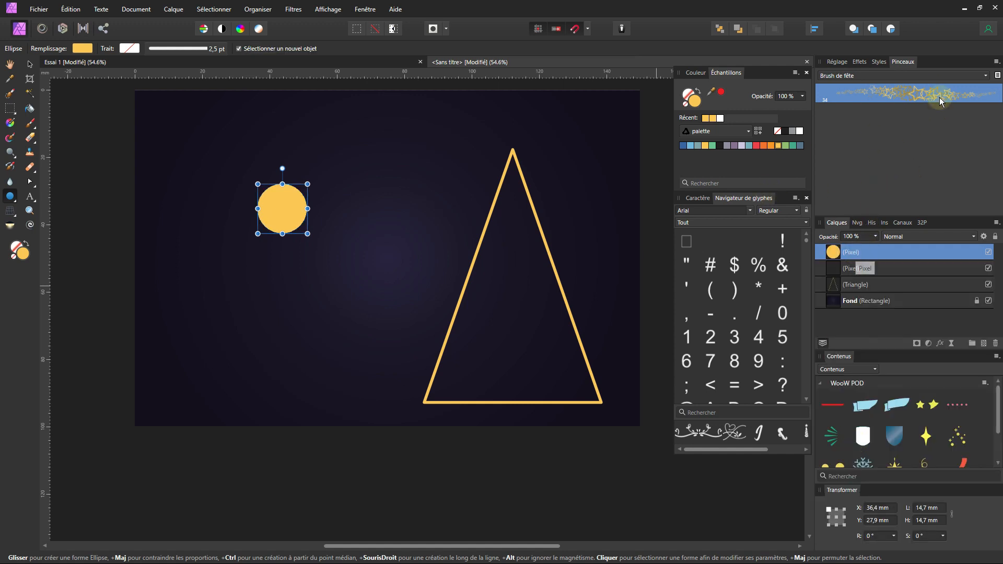
pyautogui.click(996, 62)
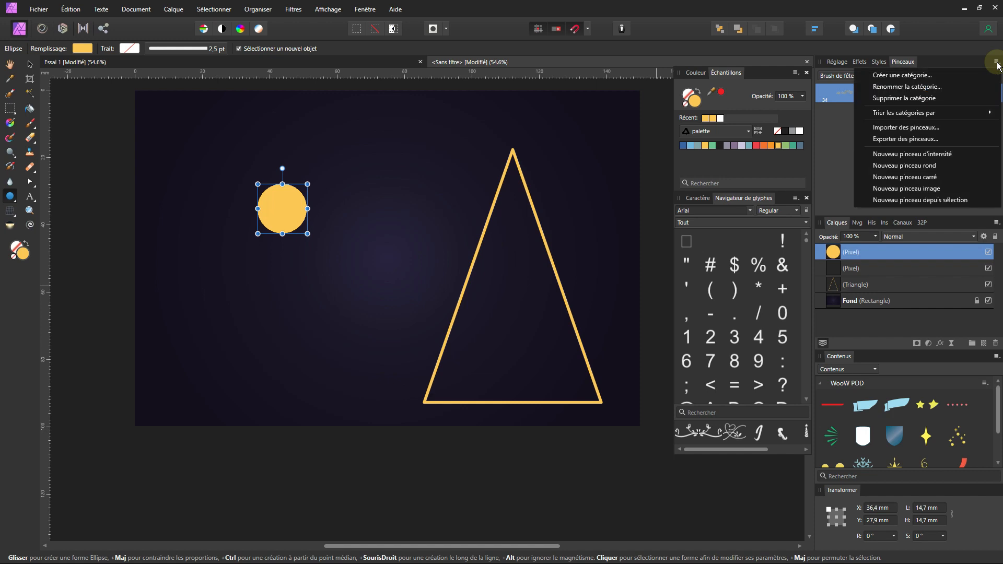
pyautogui.click(925, 201)
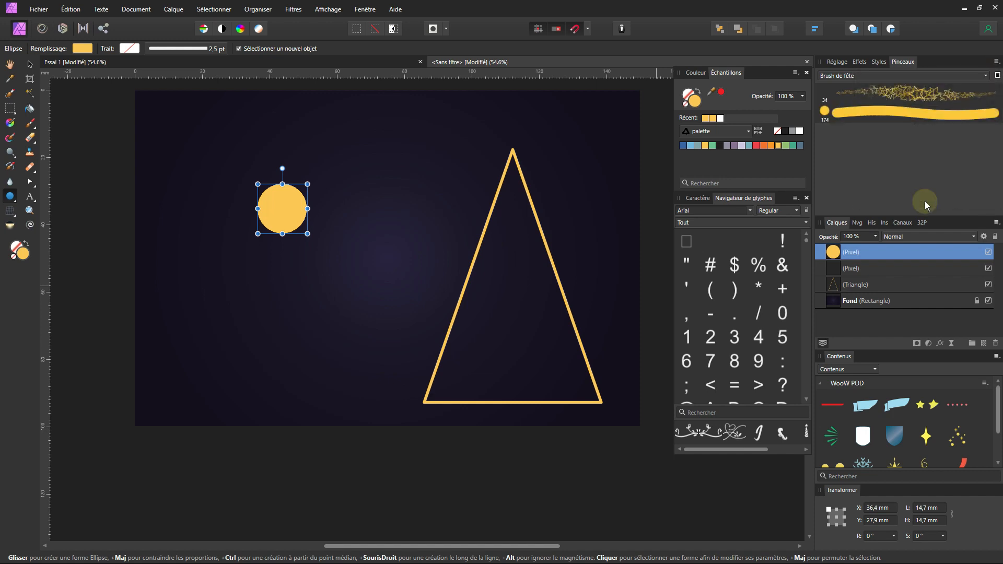
# Step: Open the new circle brush's settings and set its size to 34 px and its accumulation to 53 %
pyautogui.doubleClick(878, 110)
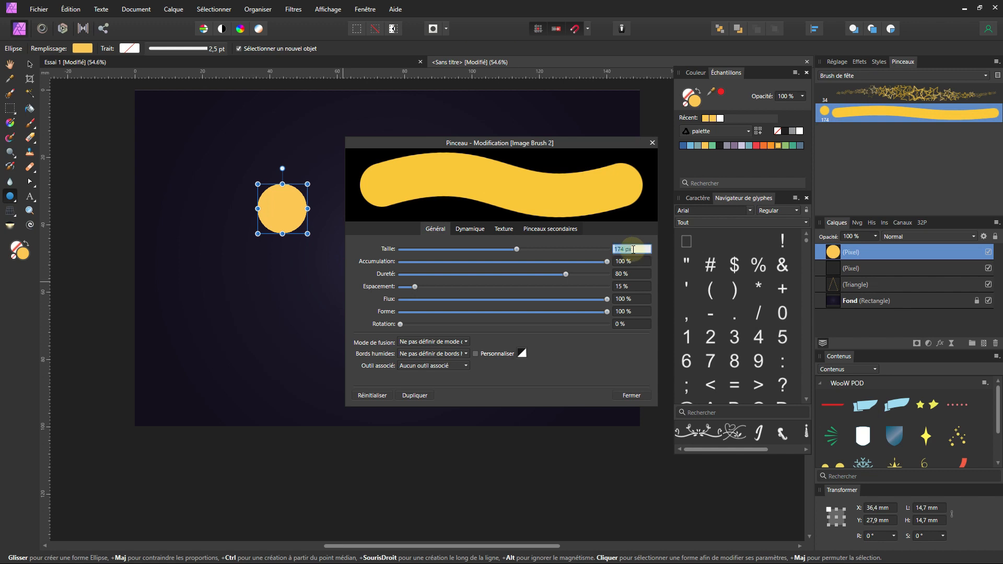
pyautogui.write('34')
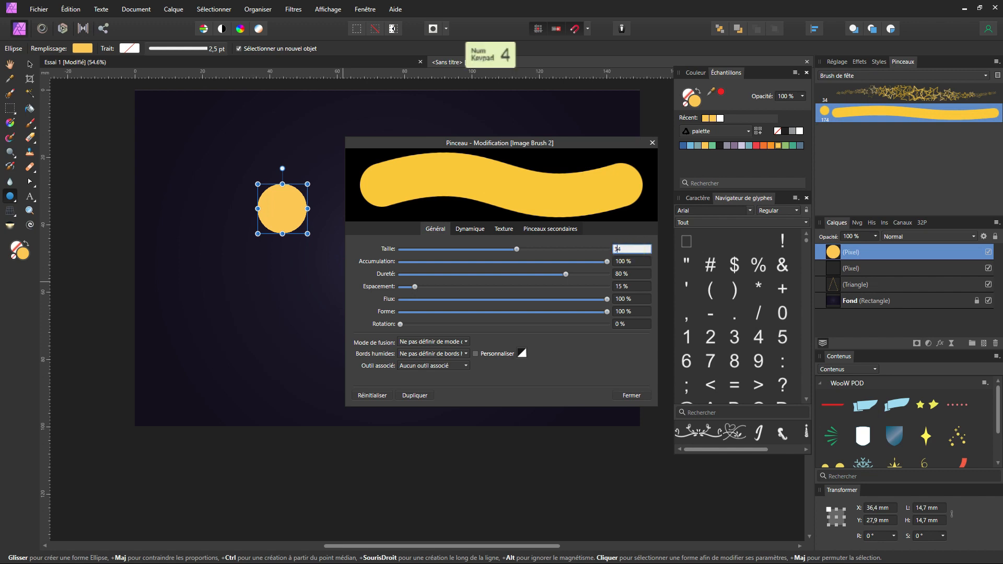
pyautogui.click(634, 261)
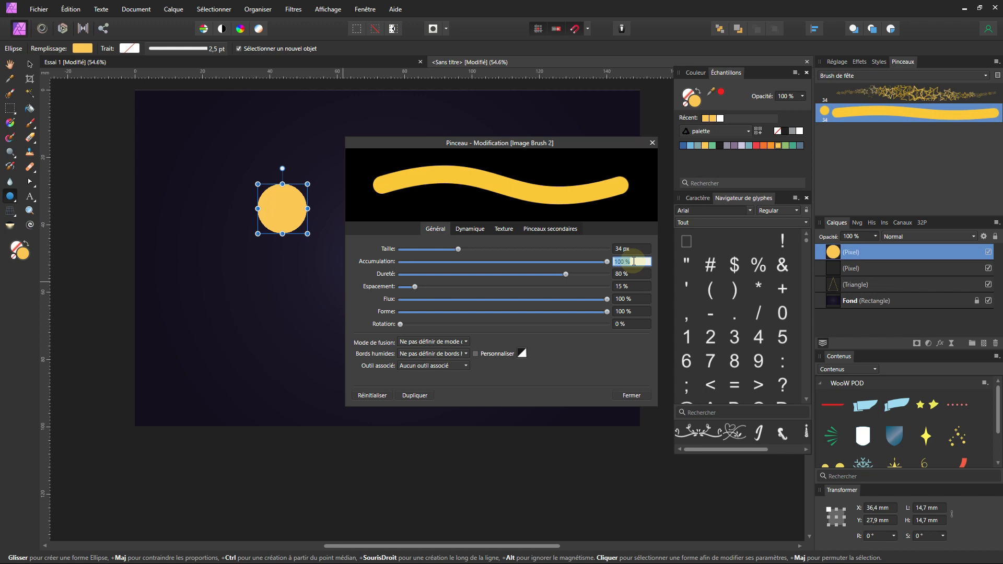
pyautogui.write('53')
pyautogui.press('Tab')
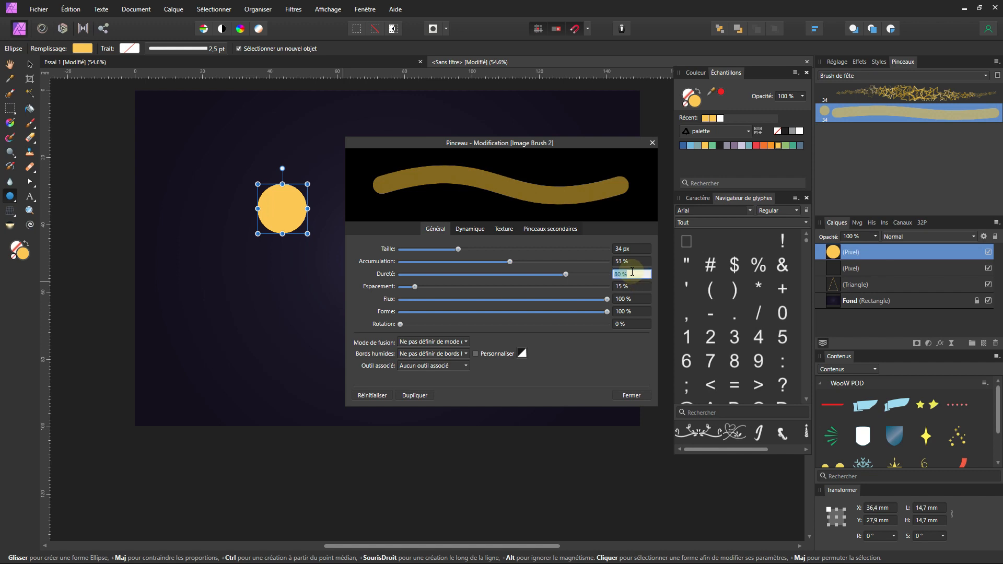
# Step: Set the circle brush's hardness to 36 % and its spacing to 130 %
pyautogui.write('36')
pyautogui.press('Tab')
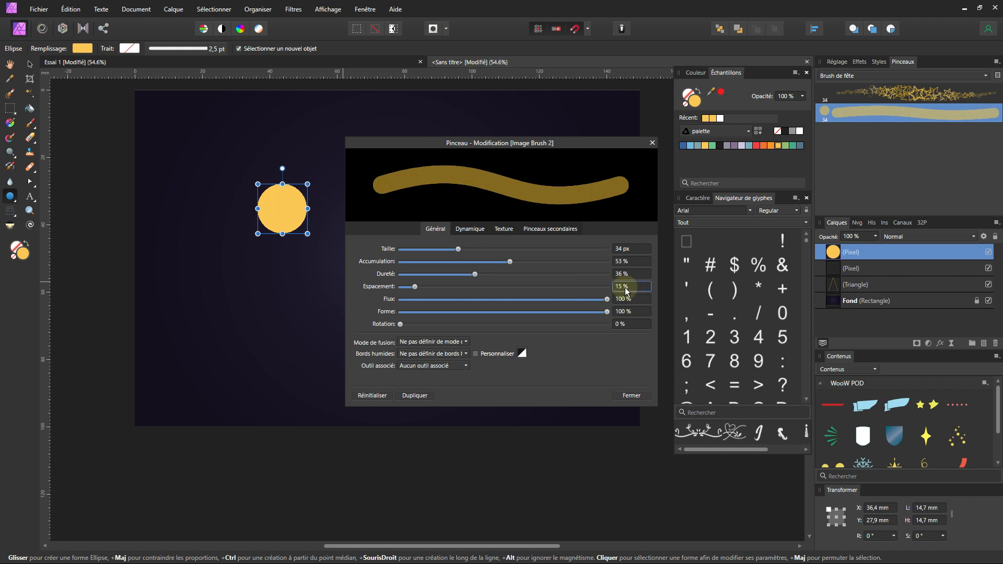
pyautogui.write('127')
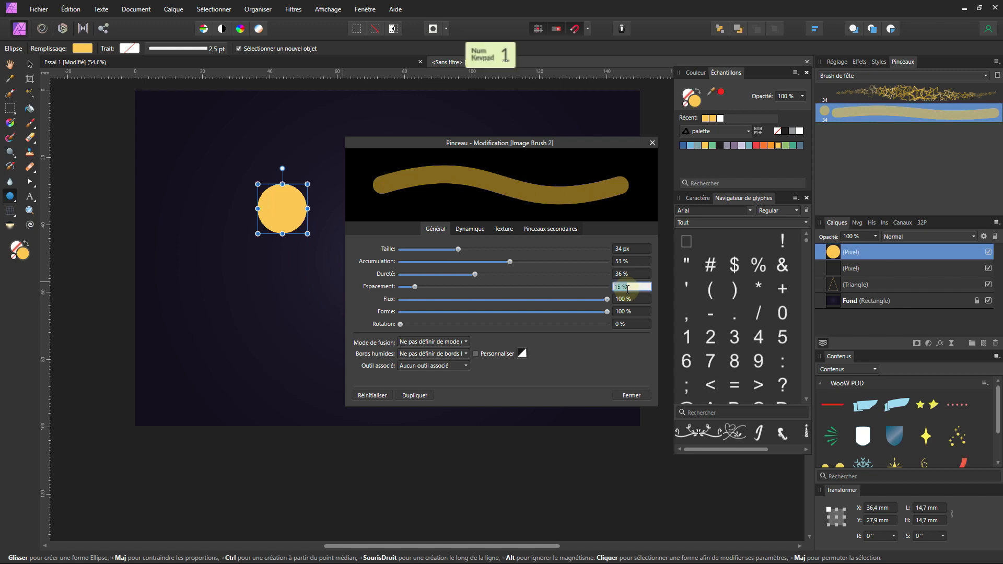
pyautogui.press('Tab')
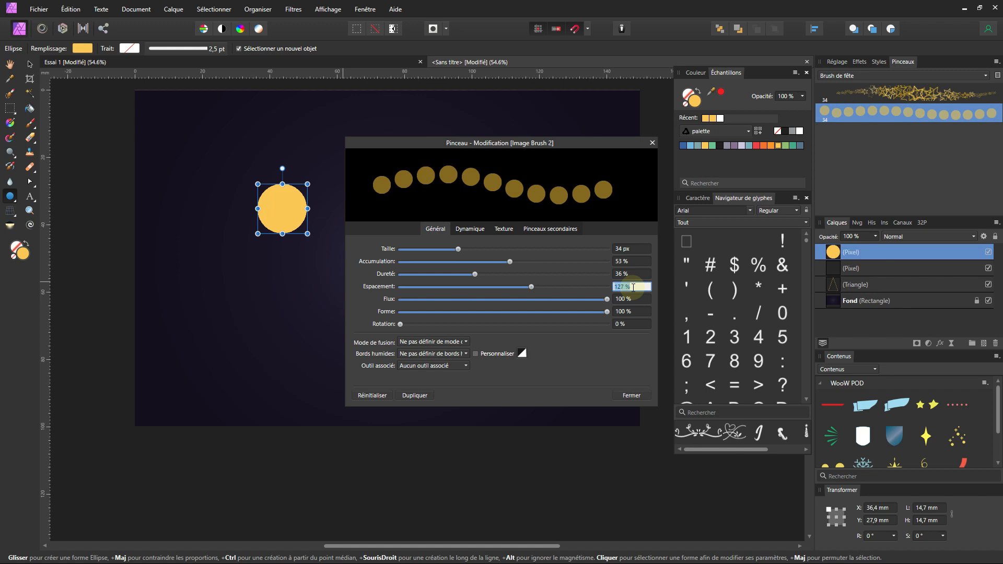
pyautogui.write('130')
pyautogui.press('Tab')
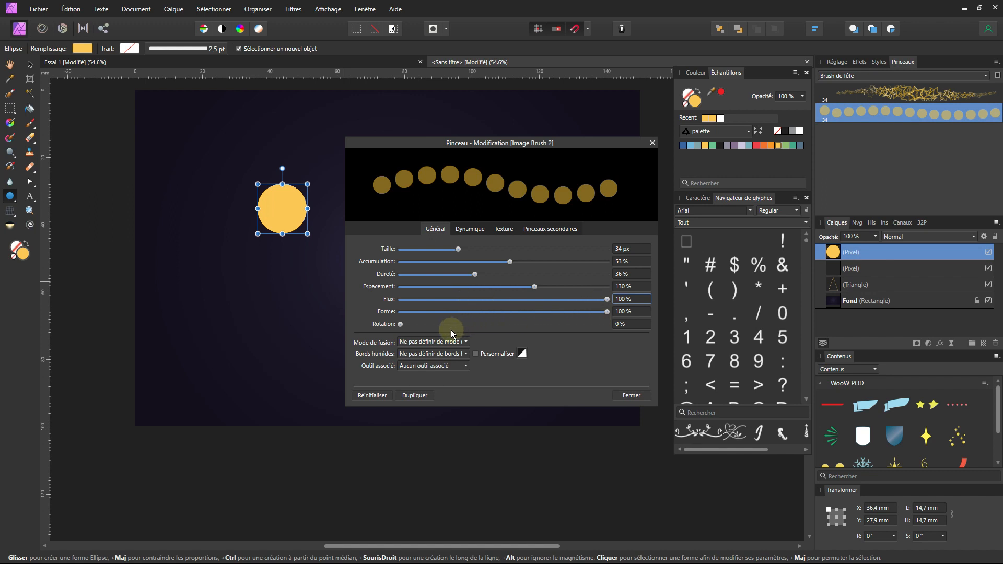
# Step: Set the circle brush's size variation to 41 % controlled by pressure and its accumulation jitter to 60 % with Aléatoire
pyautogui.click(472, 229)
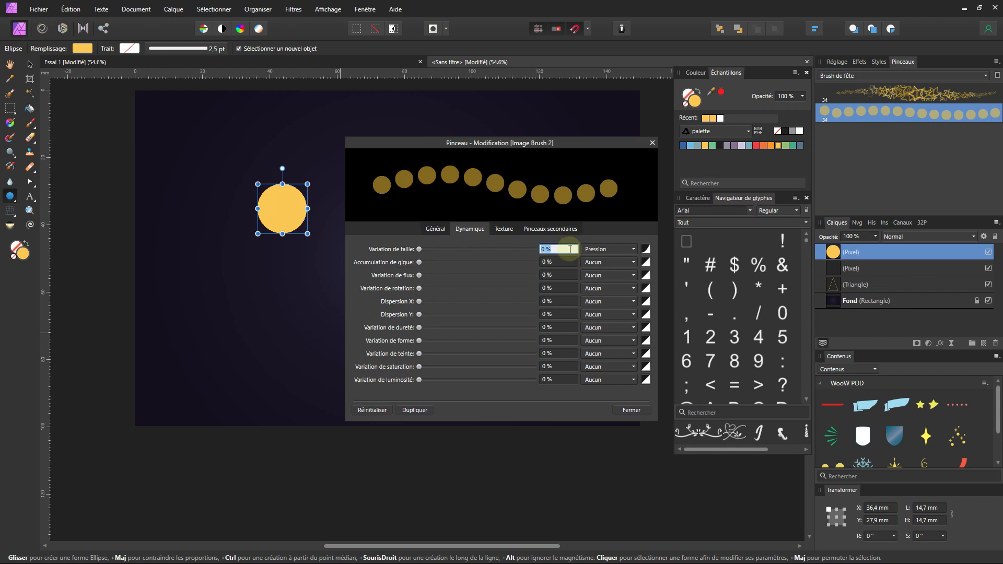
pyautogui.write('41')
pyautogui.press('Tab')
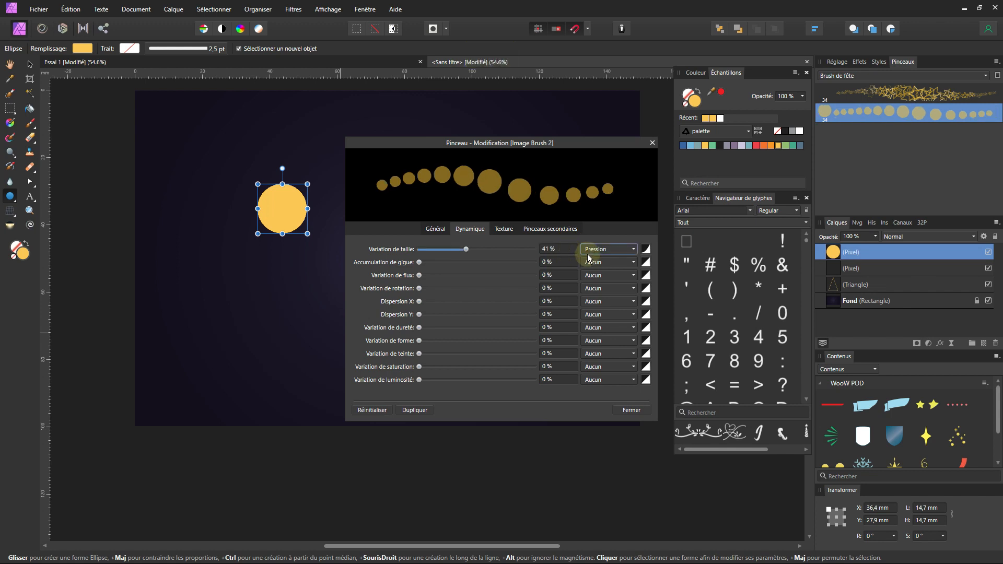
pyautogui.moveTo(419, 262); pyautogui.dragTo(481, 264)
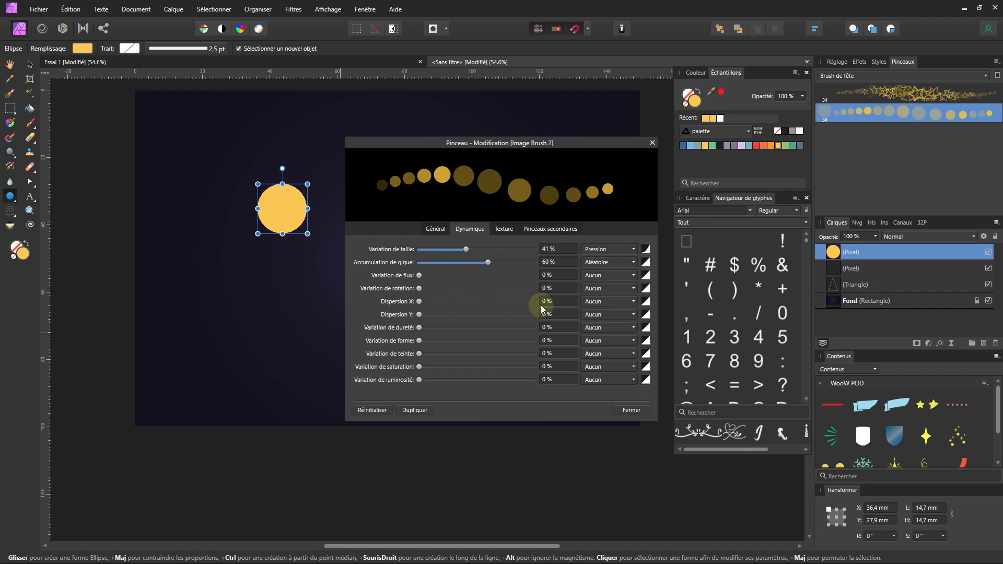
# Step: Set the circle brush's flow variation to 81 % and its Y scatter to 400 %, both with the Aléatoire controller
pyautogui.write('81')
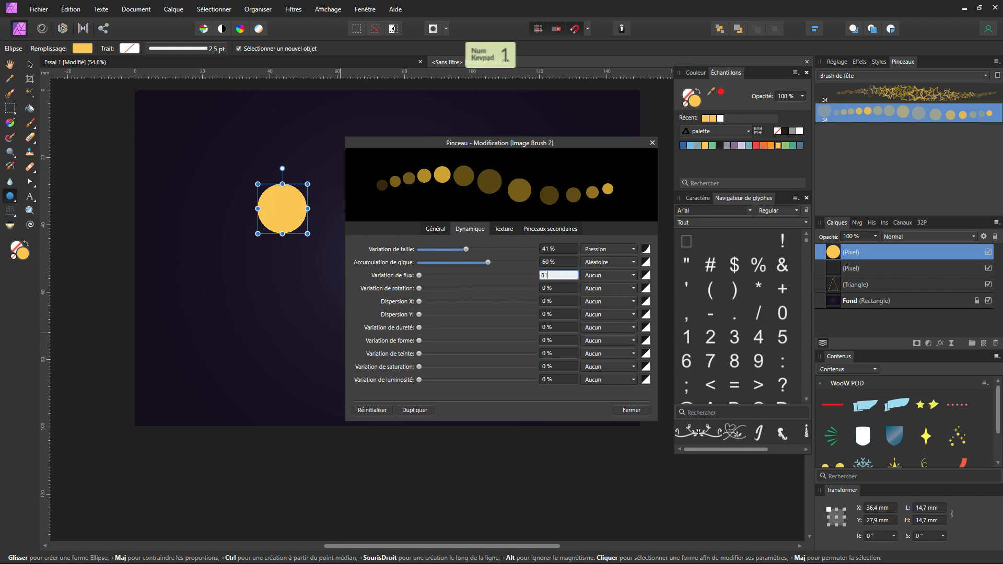
pyautogui.press('Tab')
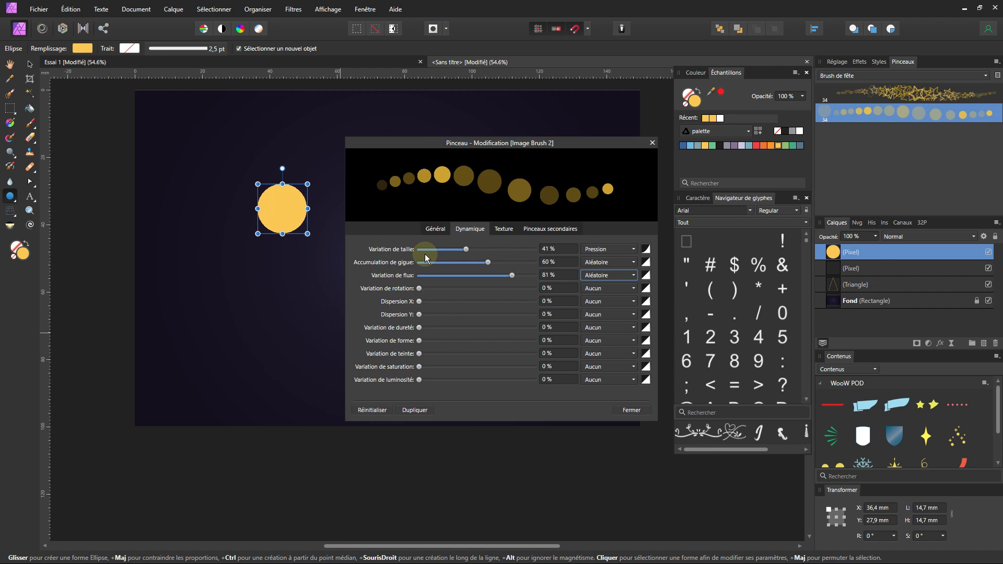
pyautogui.moveTo(421, 315); pyautogui.dragTo(547, 314)
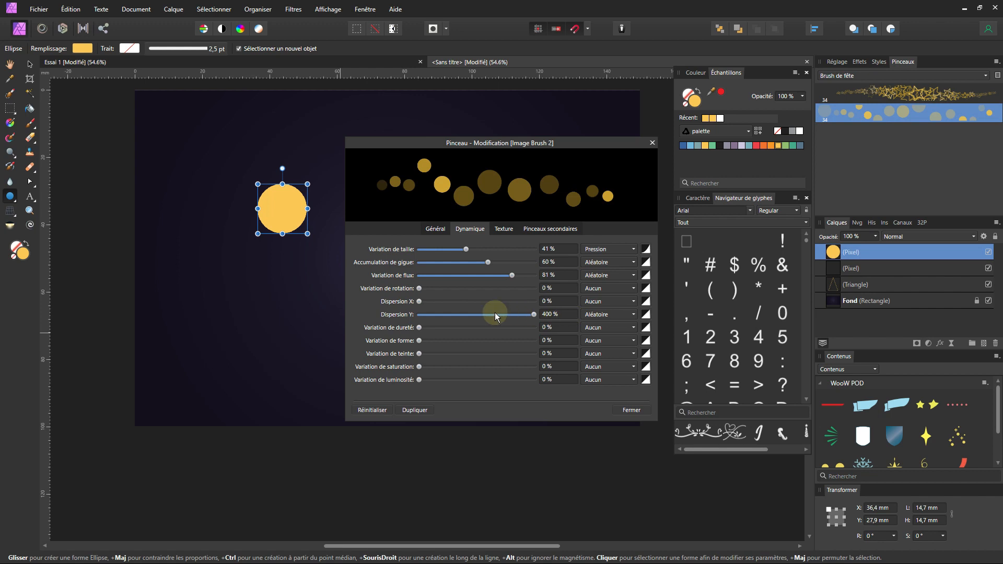
# Step: Set the circle brush's hue variation to 100 % with the Aléatoire controller and close its settings
pyautogui.moveTo(422, 342); pyautogui.dragTo(440, 342)
pyautogui.moveTo(504, 342)
pyautogui.mouseDown()
pyautogui.moveTo(369, 340)
pyautogui.moveTo(578, 360)
pyautogui.mouseUp()
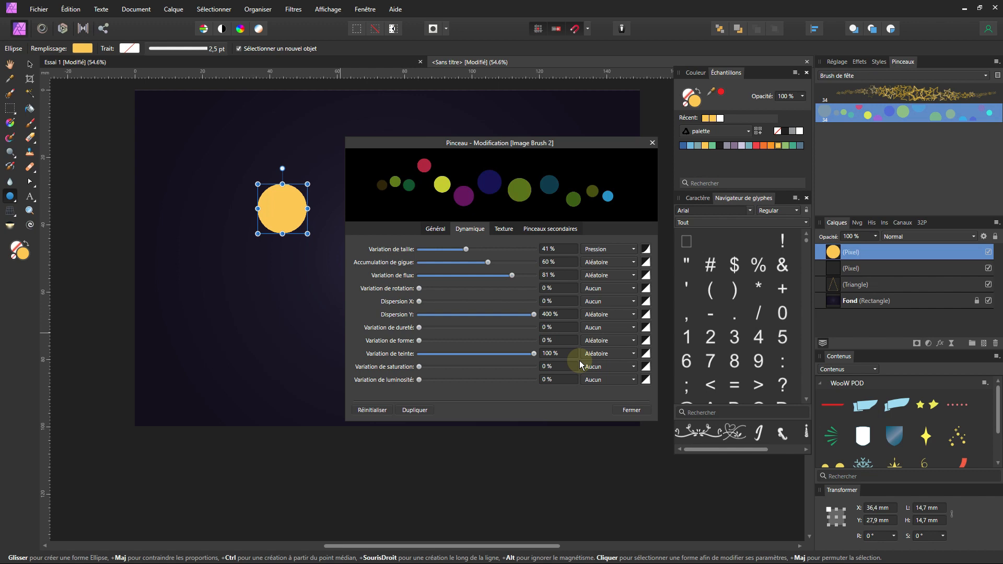
pyautogui.click(635, 410)
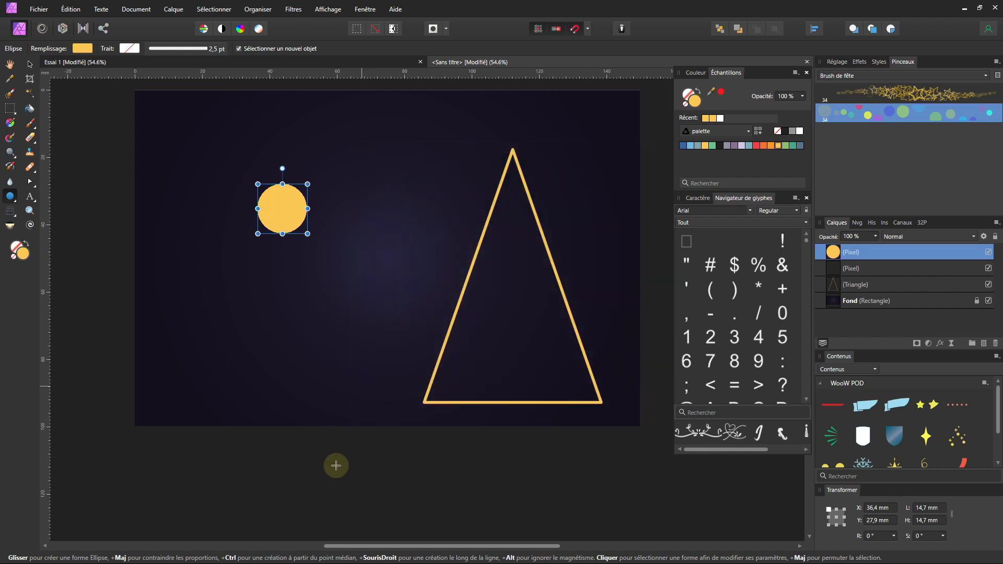
# Step: Delete the golden circle from the card
pyautogui.click(289, 299)
pyautogui.click(30, 64)
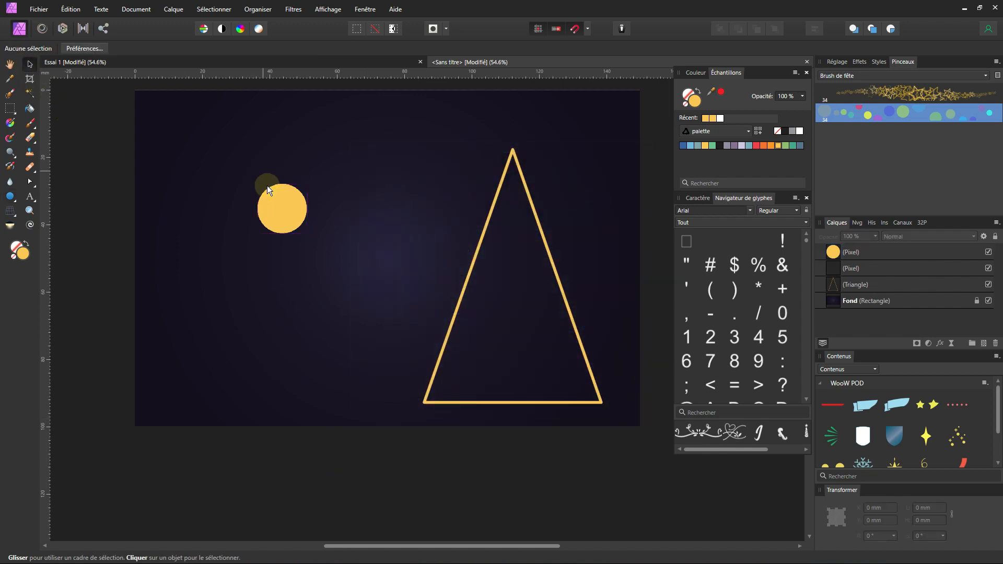
pyautogui.click(272, 199)
pyautogui.press('Delete')
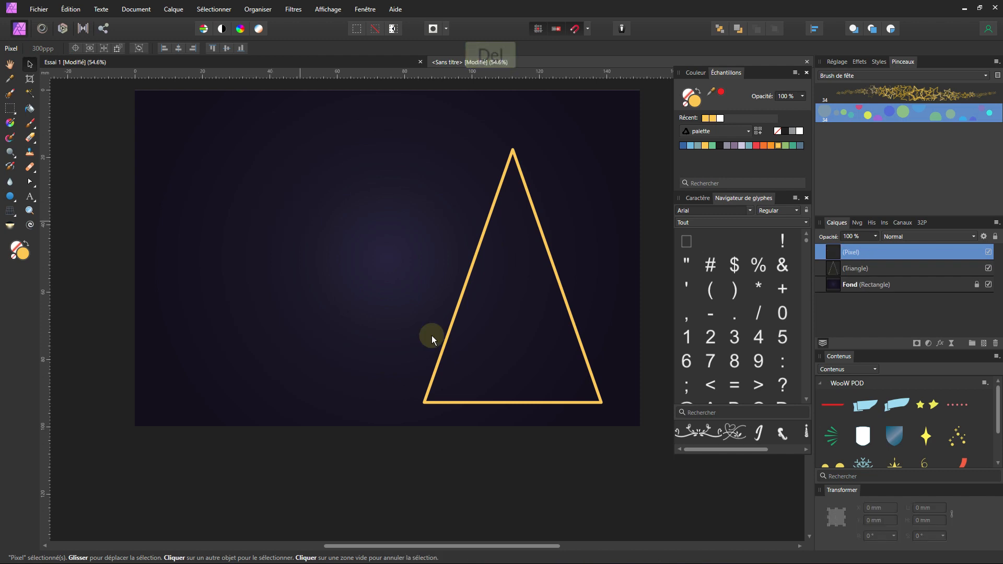
# Step: Place the snowflake asset on the card beside the tree and scale it to about 10.6 mm wide
pyautogui.scroll(-2, 879, 436)
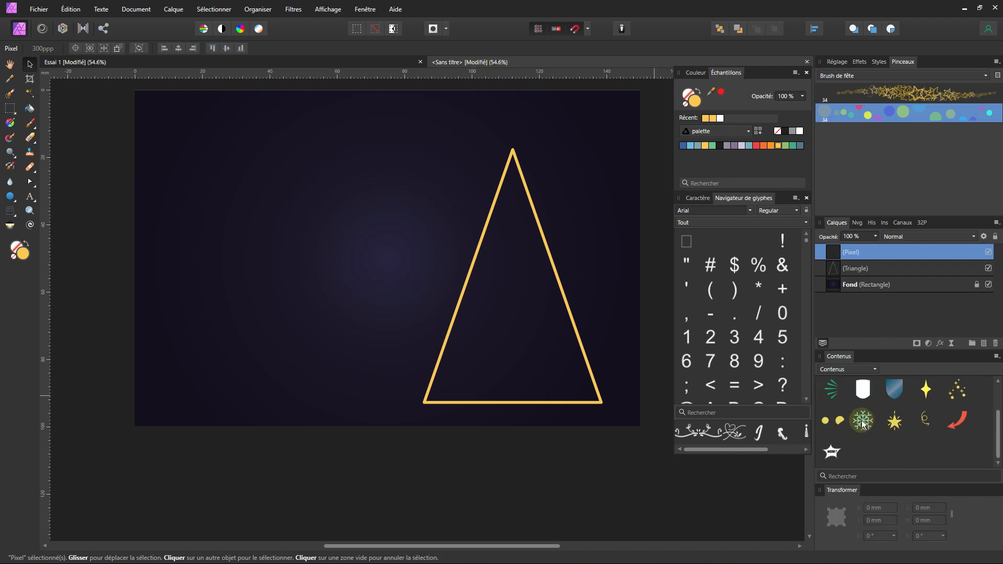
pyautogui.moveTo(862, 424); pyautogui.dragTo(367, 266)
pyautogui.moveTo(476, 366); pyautogui.dragTo(335, 255)
# Step: Rasterise the snowflake with Tramer and create a new brush from the selection
pyautogui.rightClick(334, 256)
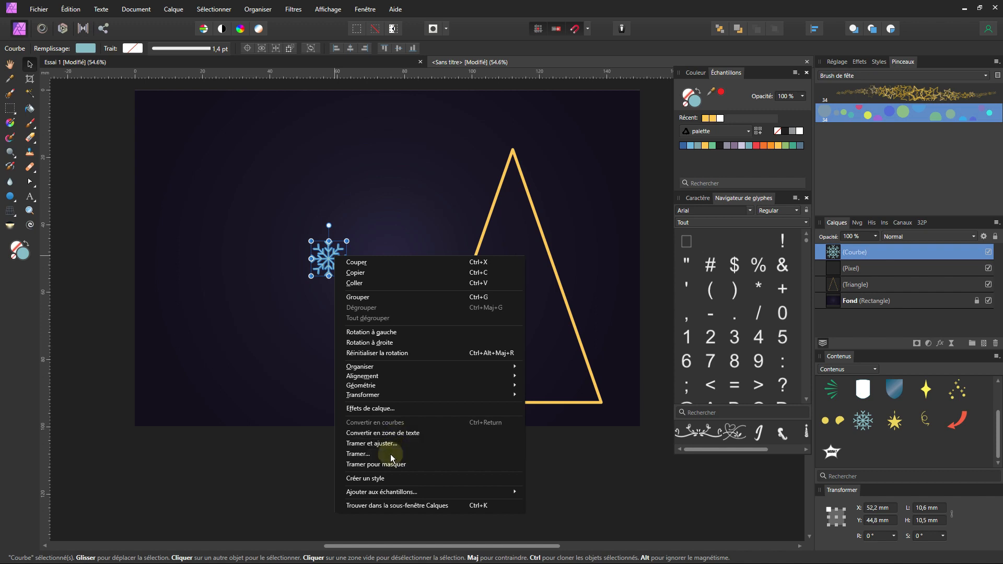
pyautogui.click(390, 453)
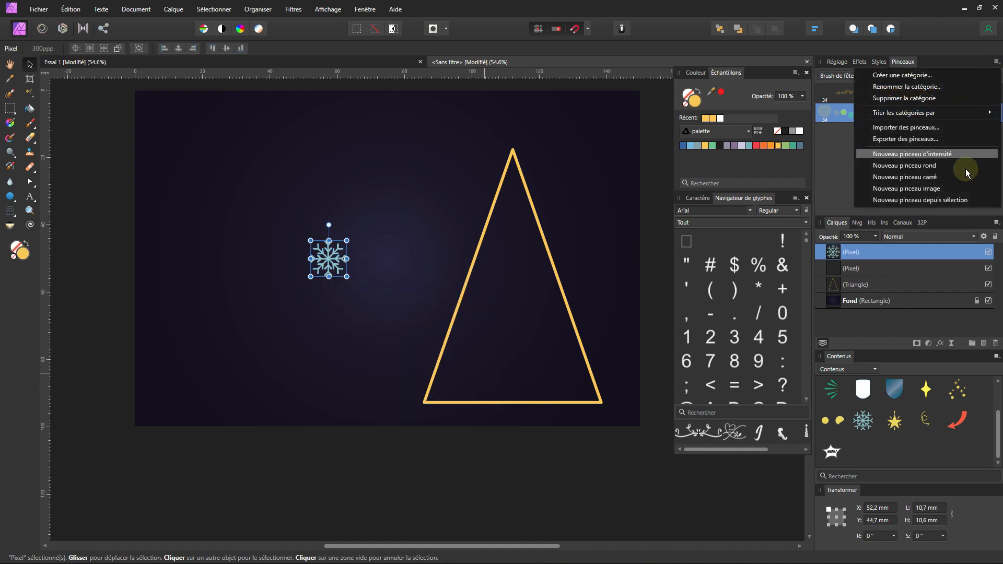
pyautogui.click(957, 201)
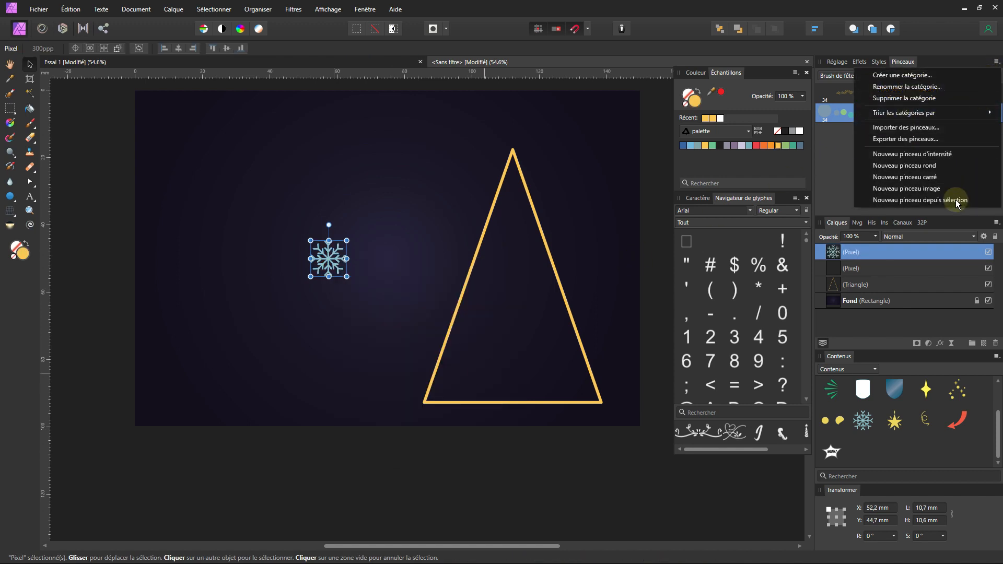
# Step: Set the snowflake brush's size variation to 48 % controlled by pressure and its spacing to 92 %
pyautogui.doubleClick(860, 130)
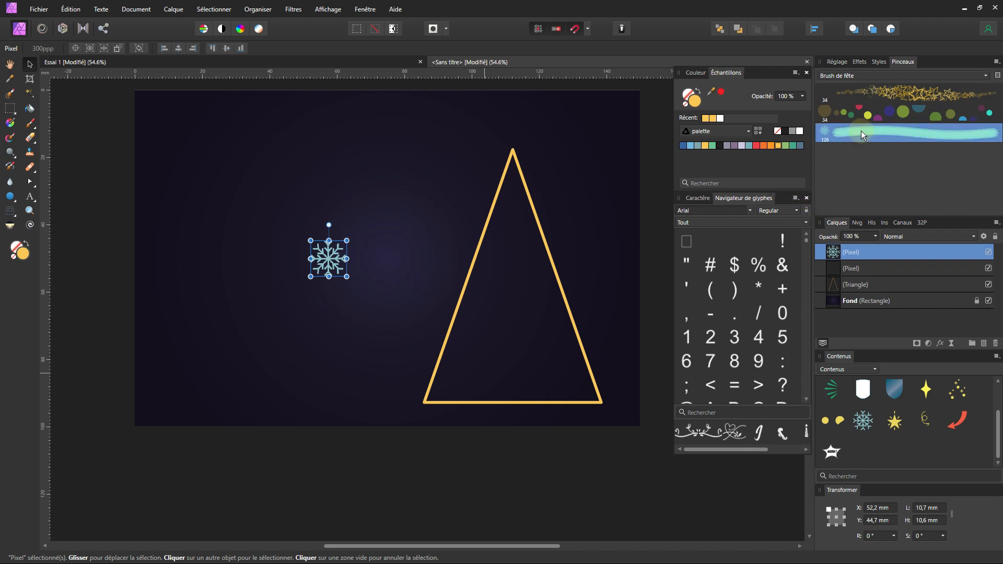
pyautogui.click(472, 230)
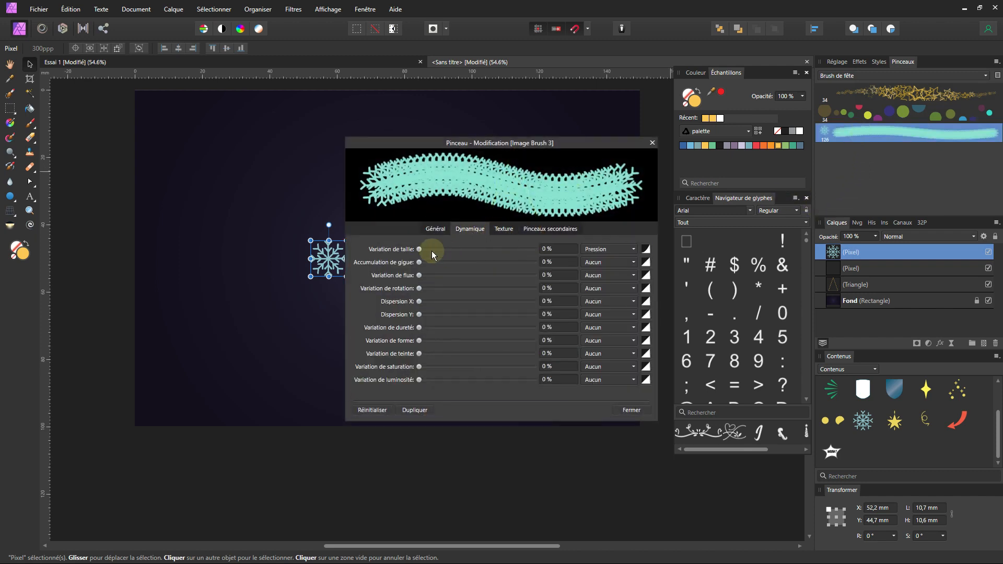
pyautogui.moveTo(420, 249); pyautogui.dragTo(491, 250)
pyautogui.click(436, 230)
pyautogui.moveTo(410, 288); pyautogui.dragTo(494, 290)
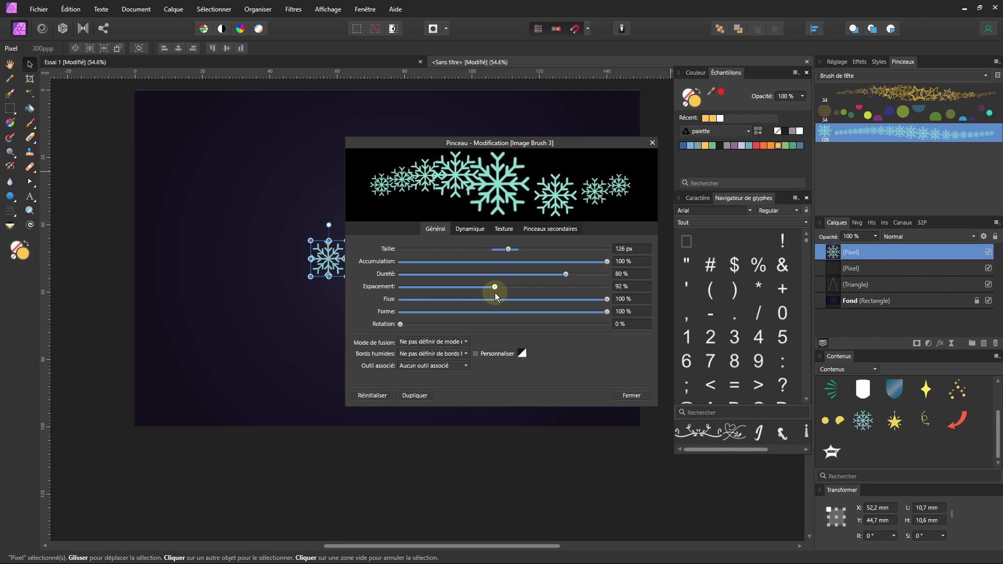
# Step: Set the snowflake brush's accumulation jitter to 47 %, flow variation to 42 %, rotation variation to 27 % and X scatter to about 31 %, all Aléatoire
pyautogui.click(469, 229)
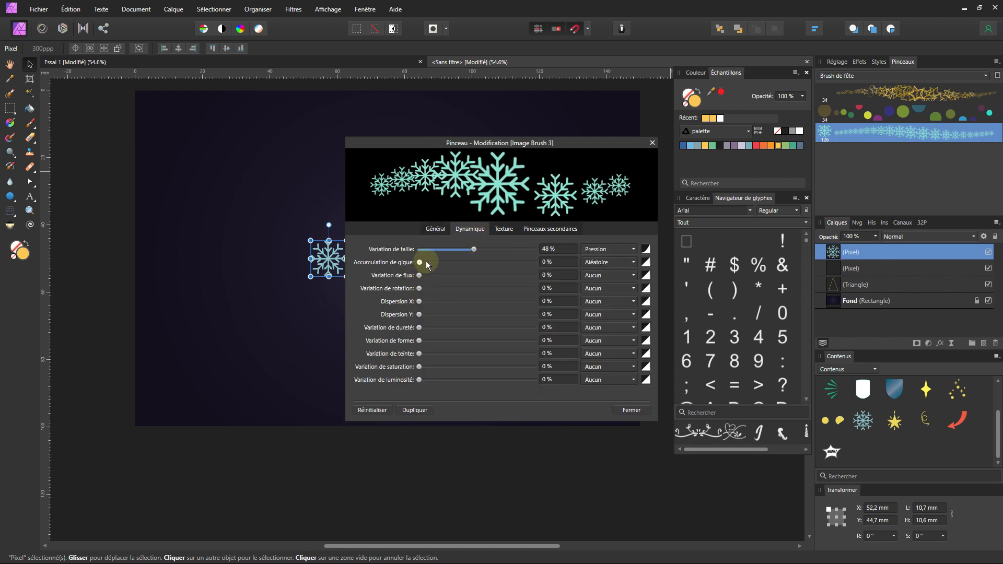
pyautogui.moveTo(419, 262)
pyautogui.mouseDown()
pyautogui.moveTo(473, 263)
pyautogui.moveTo(441, 289)
pyautogui.moveTo(451, 289)
pyautogui.moveTo(438, 303)
pyautogui.moveTo(463, 305)
pyautogui.moveTo(428, 304)
pyautogui.mouseUp()
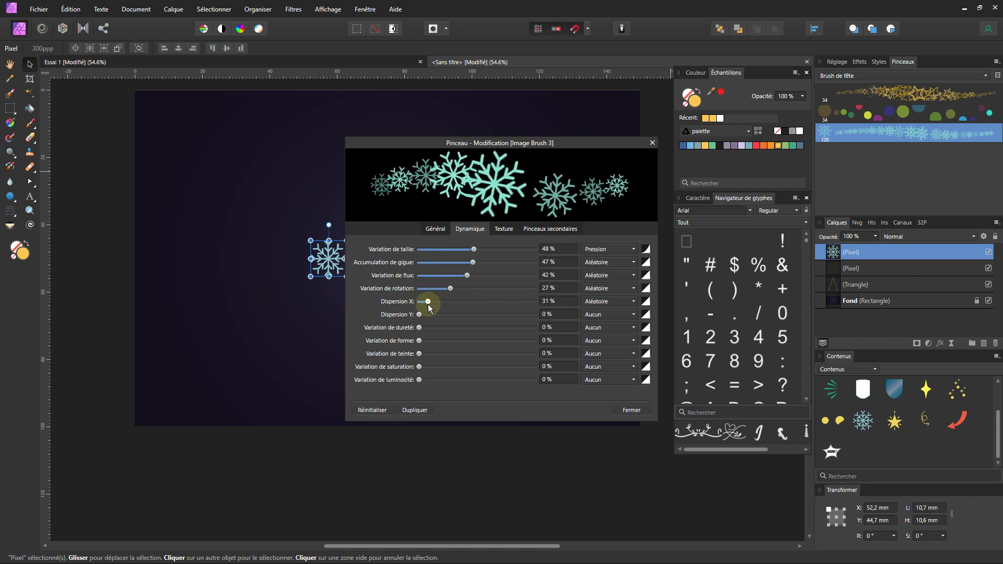
pyautogui.press('F9')
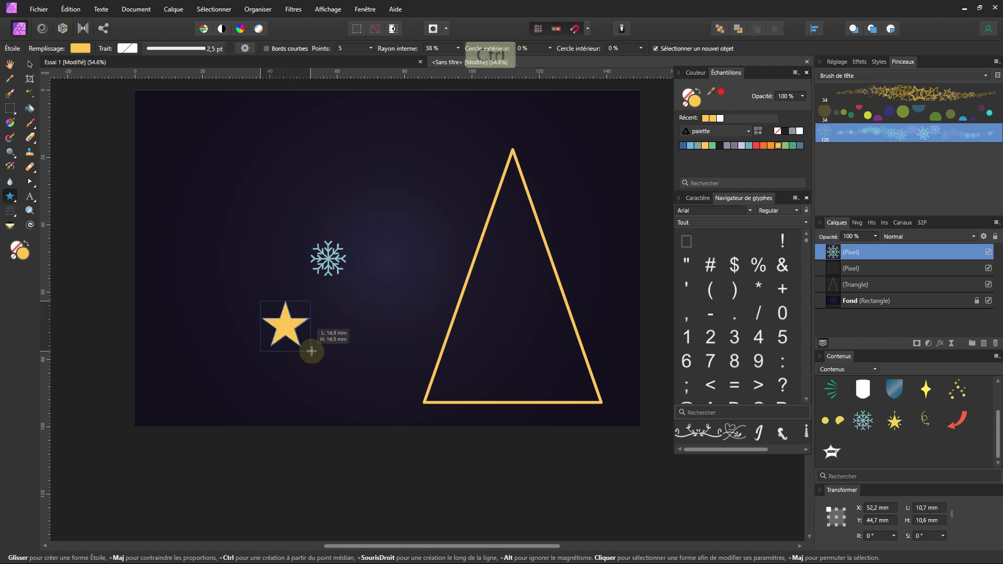
# Step: Draw a golden five-pointed star about 19 mm wide below the snowflake and delete the snowflake
pyautogui.moveTo(441, 48); pyautogui.dragTo(431, 48)
pyautogui.click(29, 64)
pyautogui.click(330, 258)
pyautogui.press('Delete')
# Step: Set the star's inner radius to 52 % and its outer circle to 14 %
pyautogui.scroll(3, 272, 331)
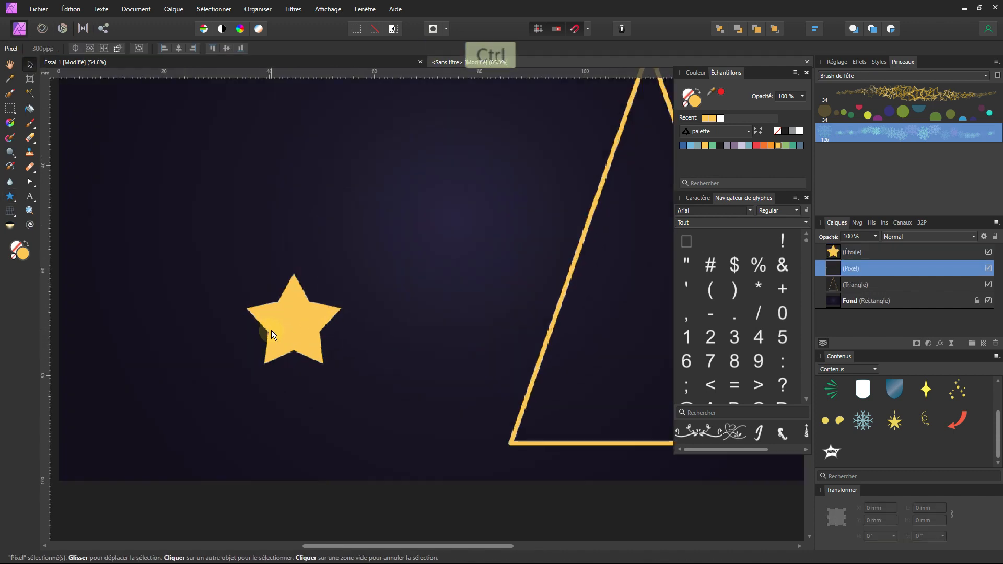
pyautogui.moveTo(271, 330); pyautogui.dragTo(320, 288)
pyautogui.click(334, 285)
pyautogui.click(447, 48)
pyautogui.click(458, 49)
pyautogui.moveTo(458, 60); pyautogui.dragTo(456, 60)
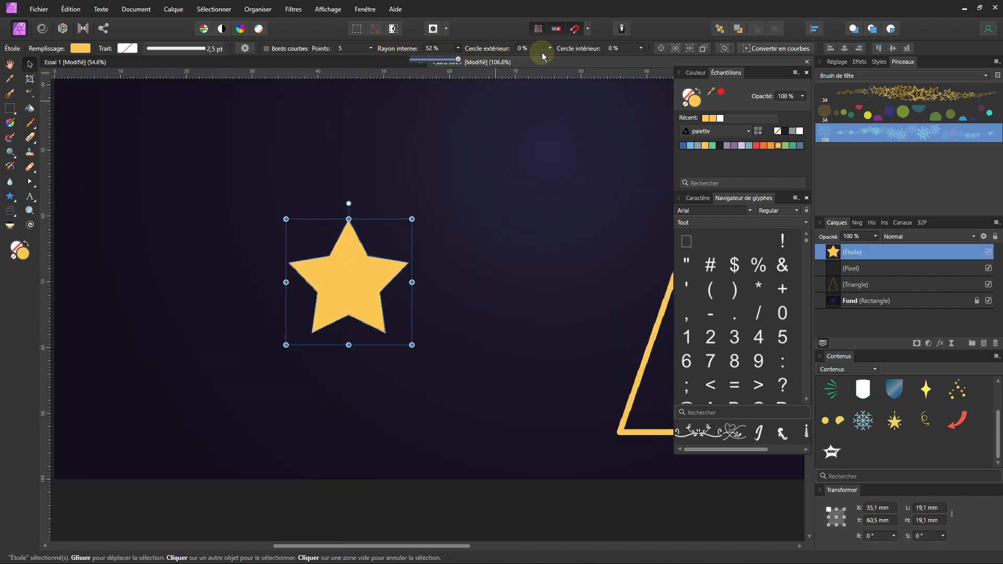
pyautogui.click(550, 49)
pyautogui.moveTo(552, 60); pyautogui.dragTo(562, 61)
# Step: Rasterise the star at about X 29.2 mm, Y 54.3 mm and create a new brush from the selection
pyautogui.moveTo(345, 267); pyautogui.dragTo(305, 227)
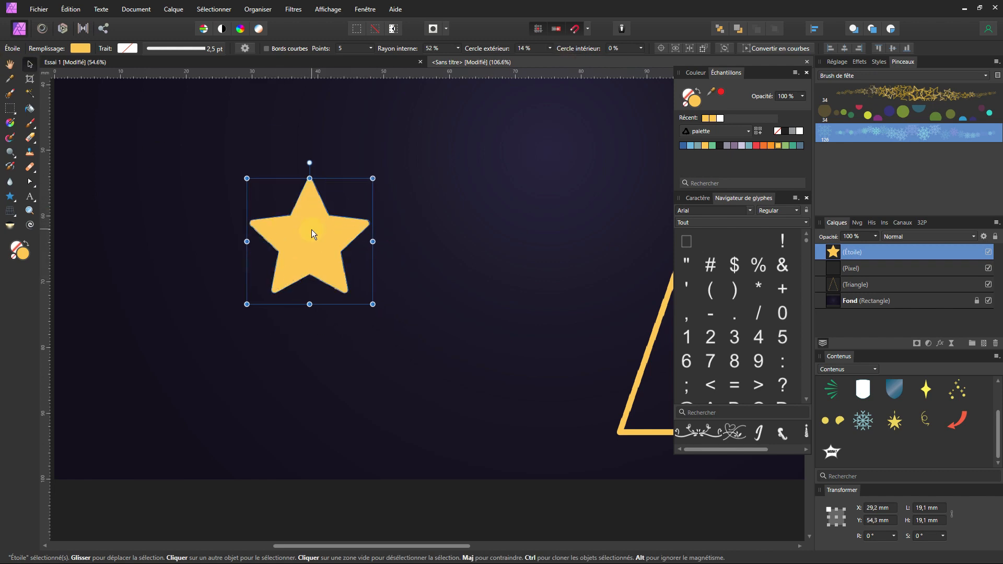
pyautogui.rightClick(312, 230)
pyautogui.click(313, 248)
pyautogui.click(996, 62)
pyautogui.click(919, 200)
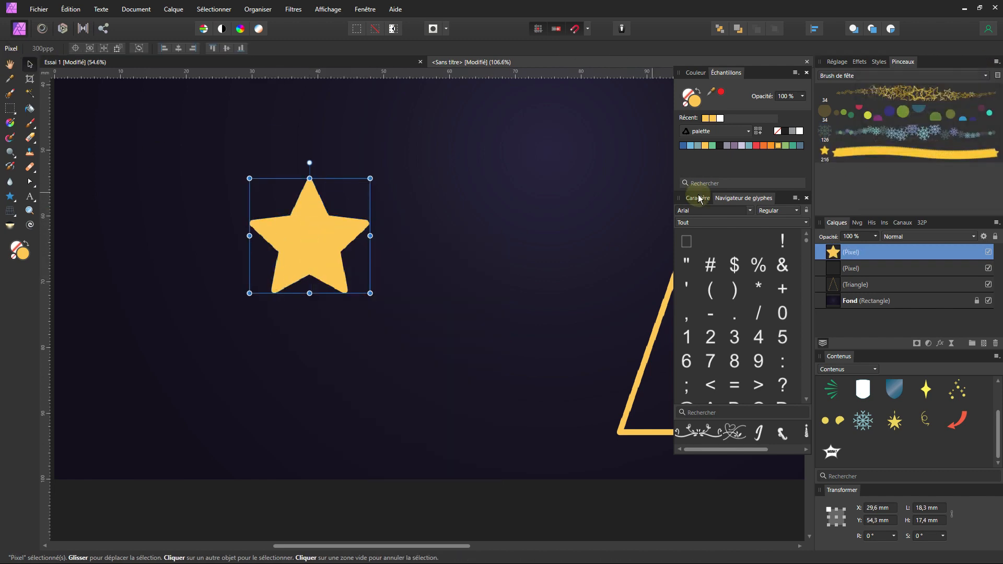
# Step: Set the filled-star brush's size to 35 px, accumulation to 58 % and spacing to 149 %, and give it a slight rotation
pyautogui.moveTo(520, 248); pyautogui.dragTo(466, 249)
pyautogui.click(630, 249)
pyautogui.write('35')
pyautogui.press('Return')
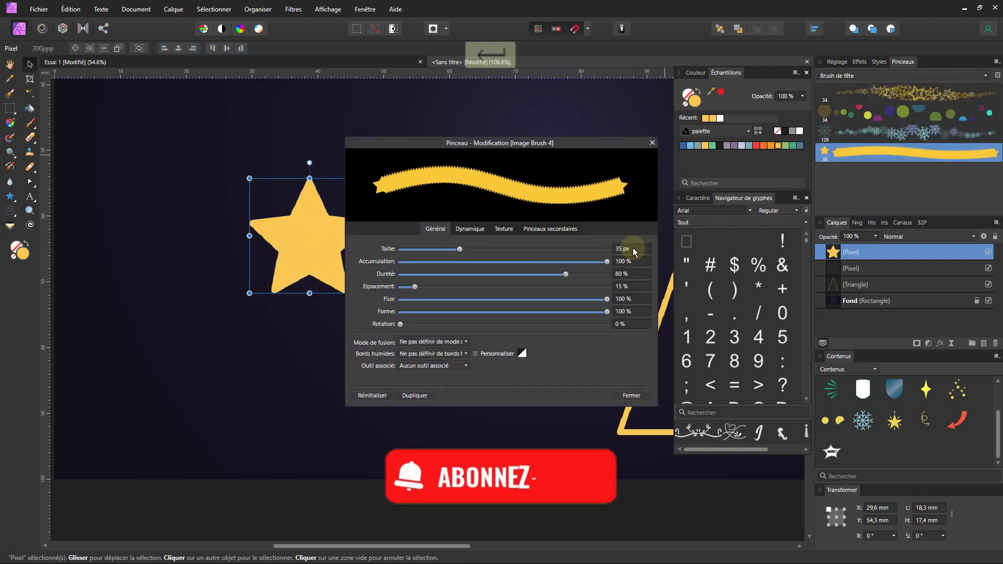
pyautogui.moveTo(606, 261); pyautogui.dragTo(520, 262)
pyautogui.moveTo(414, 286); pyautogui.dragTo(553, 289)
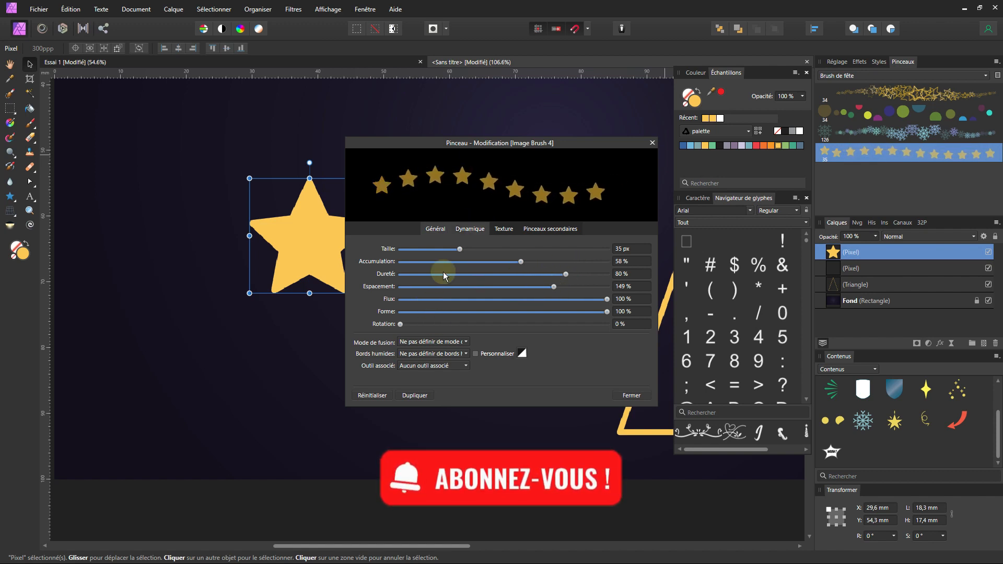
pyautogui.moveTo(400, 324); pyautogui.dragTo(434, 330)
# Step: Set the filled-star brush's size variation to 86 % with pressure, and accumulation jitter 81 %, flow variation 49 % and rotation variation 25 % with Aléatoire
pyautogui.click(470, 229)
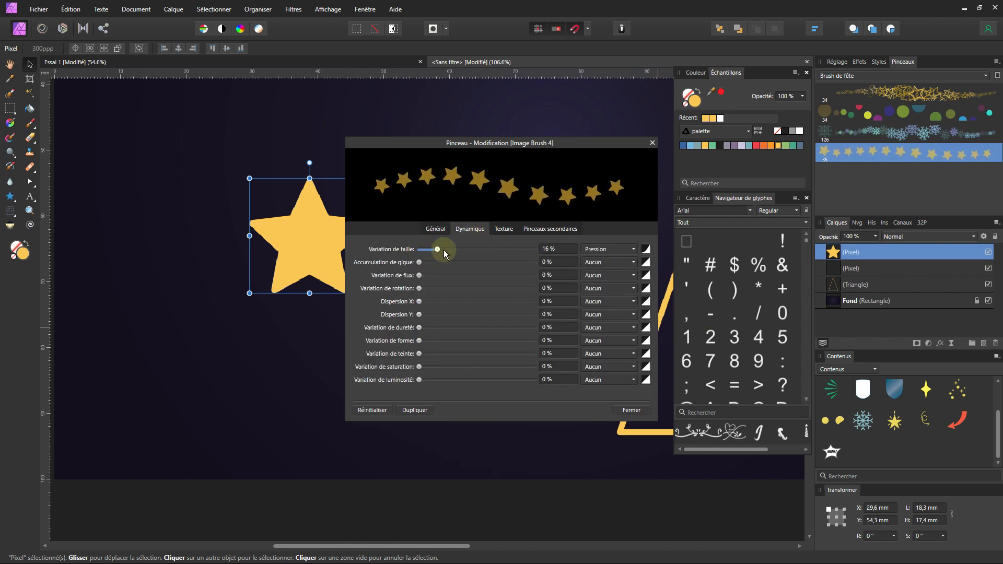
pyautogui.moveTo(419, 250); pyautogui.dragTo(475, 275)
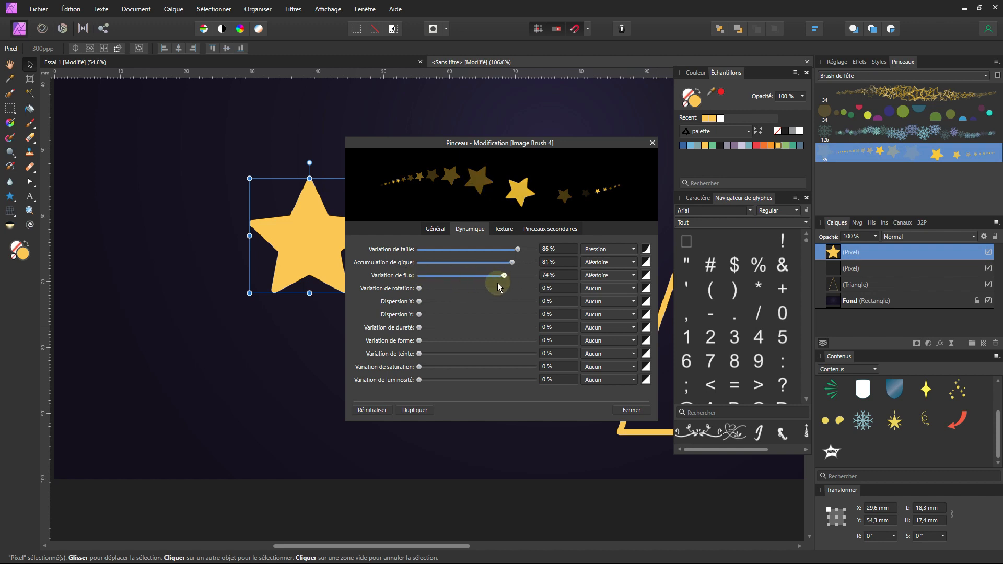
pyautogui.click(448, 289)
# Step: Set the filled-star brush's X scatter to 69 %, Y scatter to 100 %, hardness variation to 6 % and shape variation to 40 %, and close its settings
pyautogui.moveTo(419, 315); pyautogui.dragTo(465, 340)
pyautogui.moveTo(419, 354); pyautogui.dragTo(450, 358)
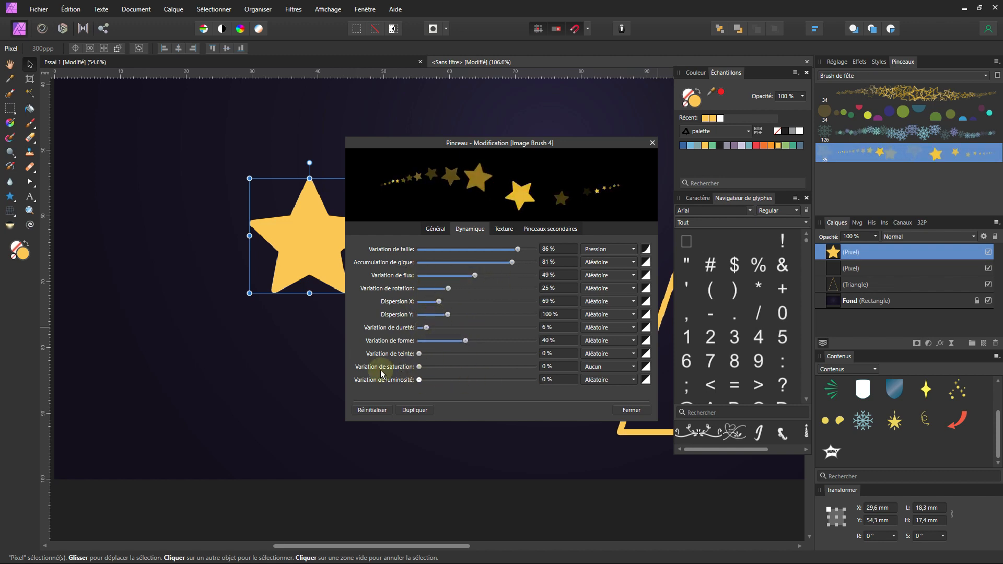
pyautogui.click(638, 408)
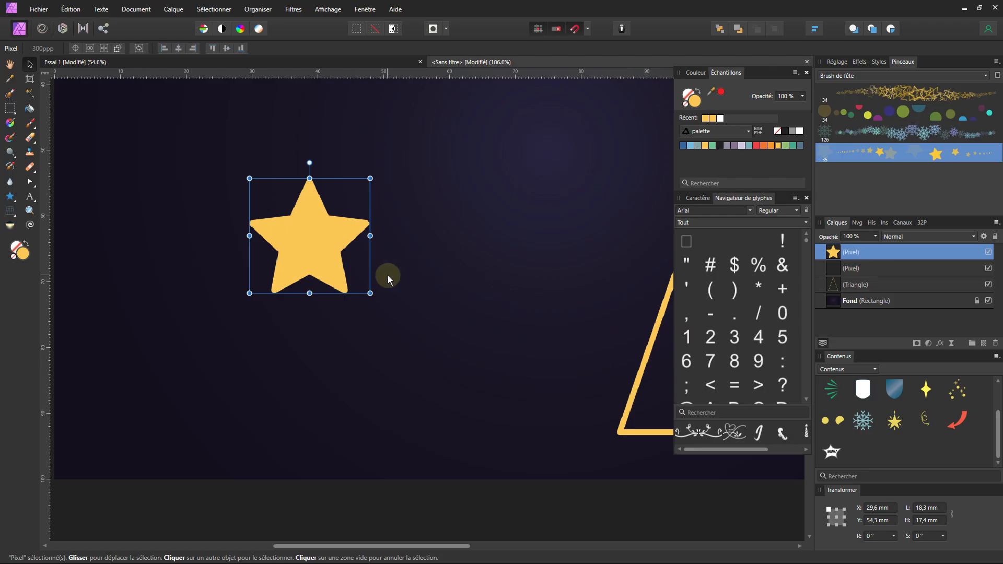
# Step: Delete the golden star from the card
pyautogui.scroll(-5, 377, 277)
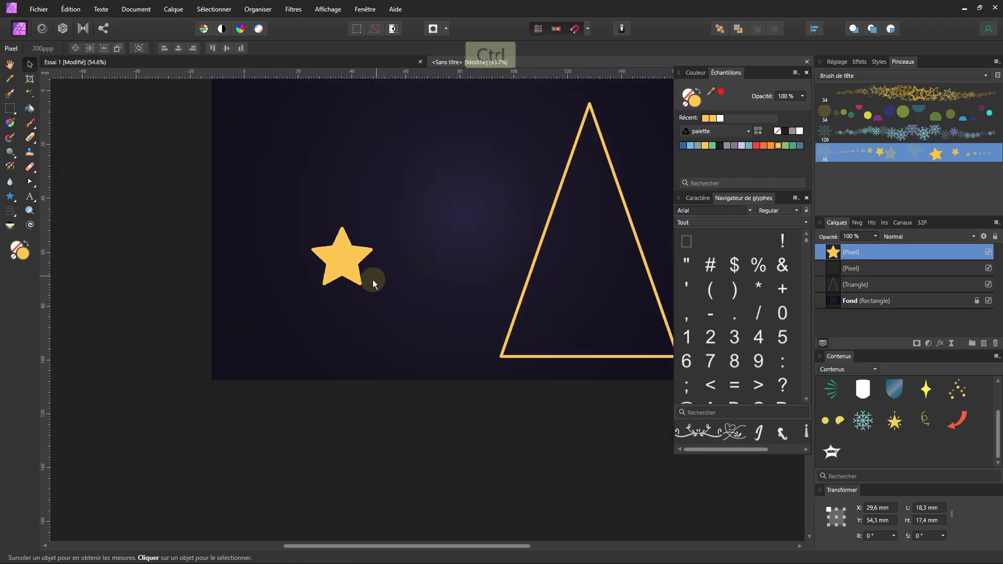
pyautogui.click(170, 187)
pyautogui.click(327, 273)
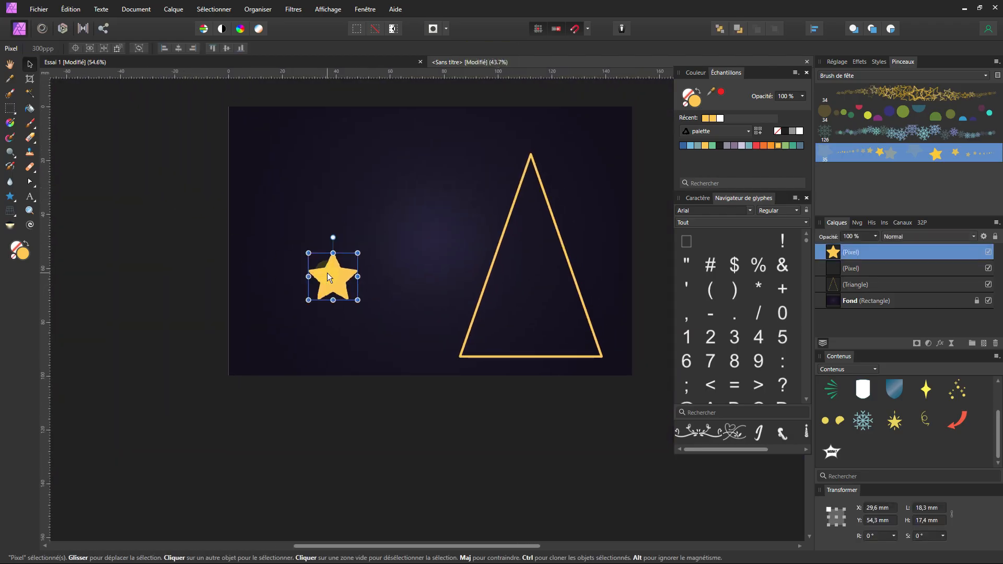
pyautogui.press('Delete')
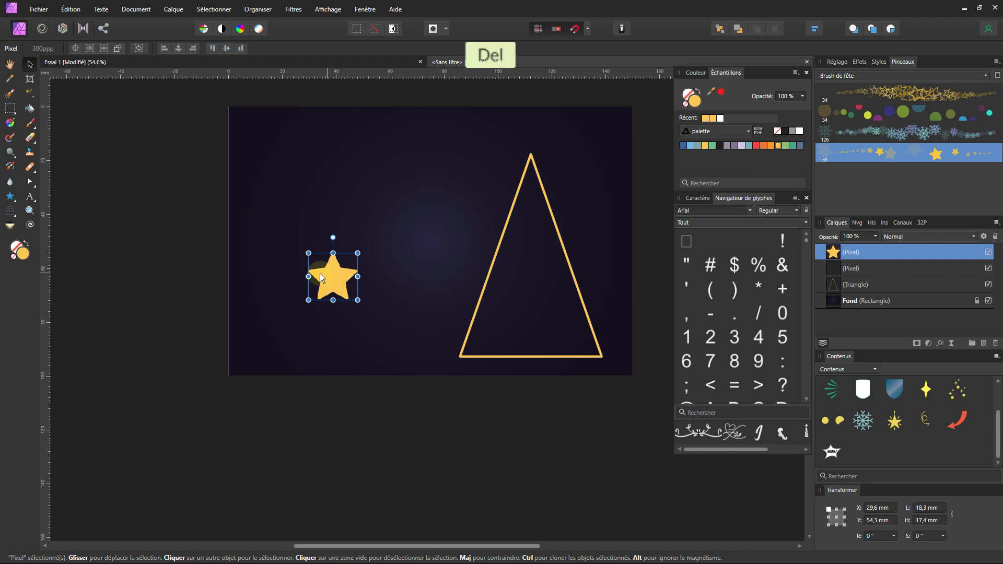
pyautogui.press('ctrl')
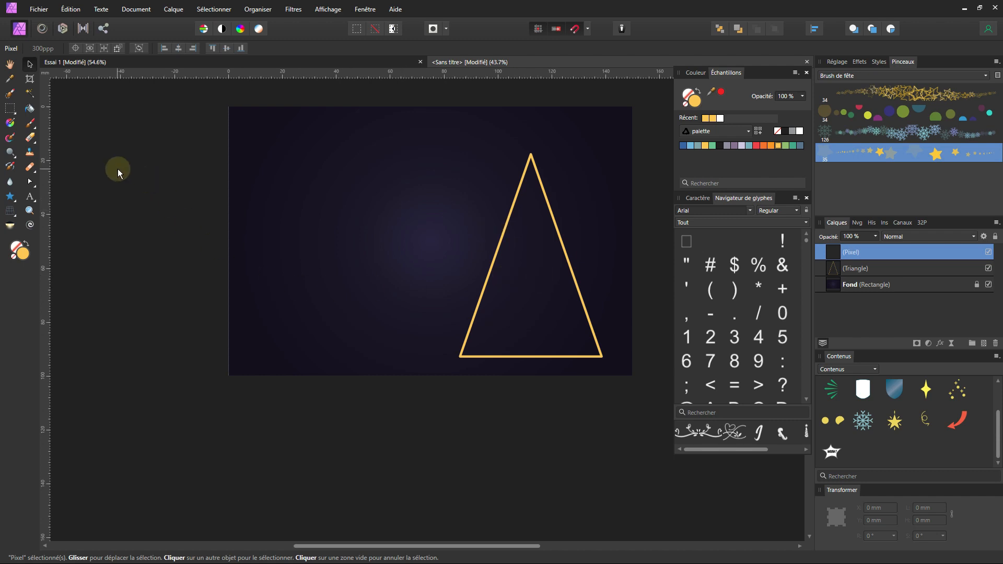
# Step: Start a Pen curve low on the card's left edge and add a smooth node at about X 37.8 mm, Y 67.6 mm
pyautogui.click(32, 124)
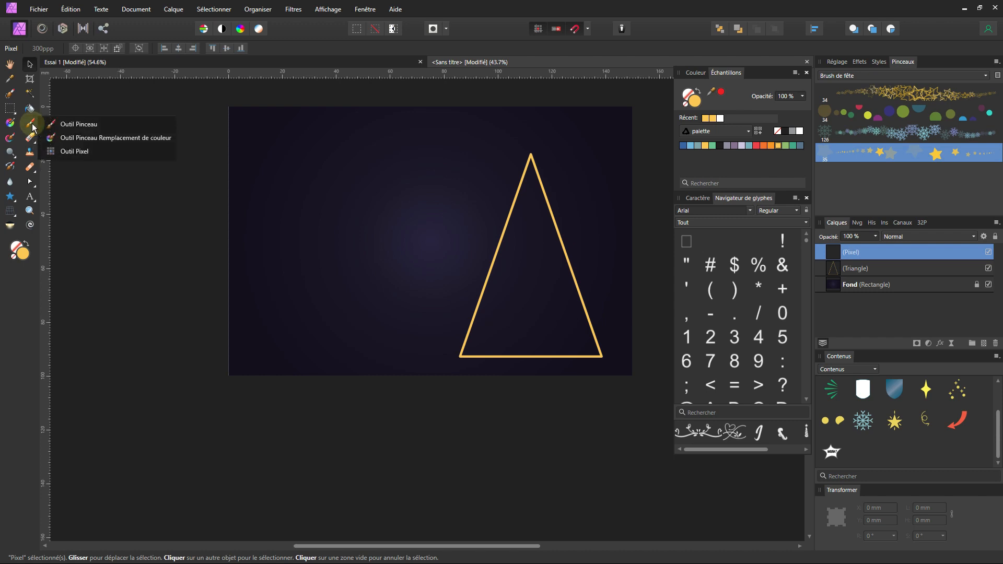
pyautogui.click(48, 124)
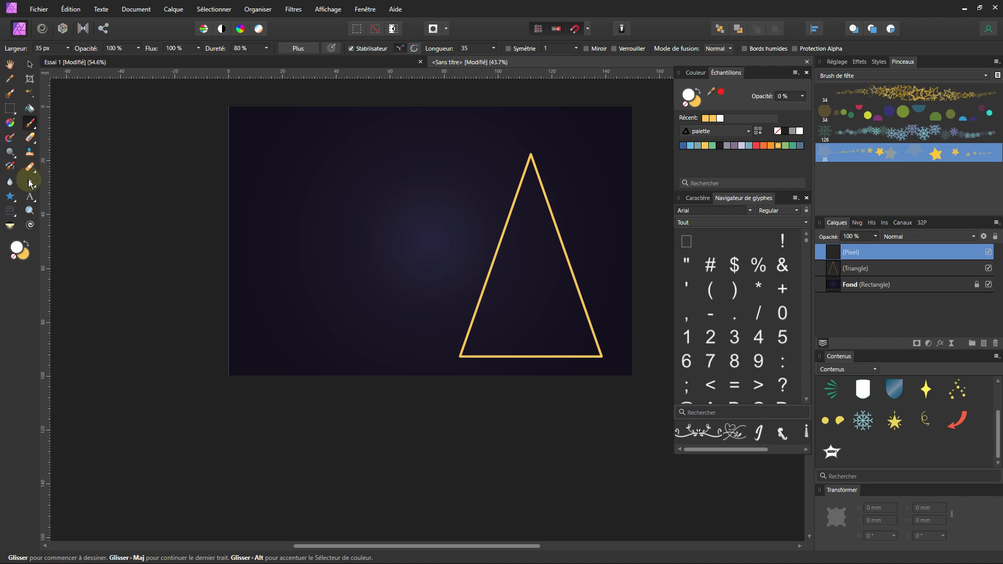
pyautogui.click(34, 185)
pyautogui.click(50, 183)
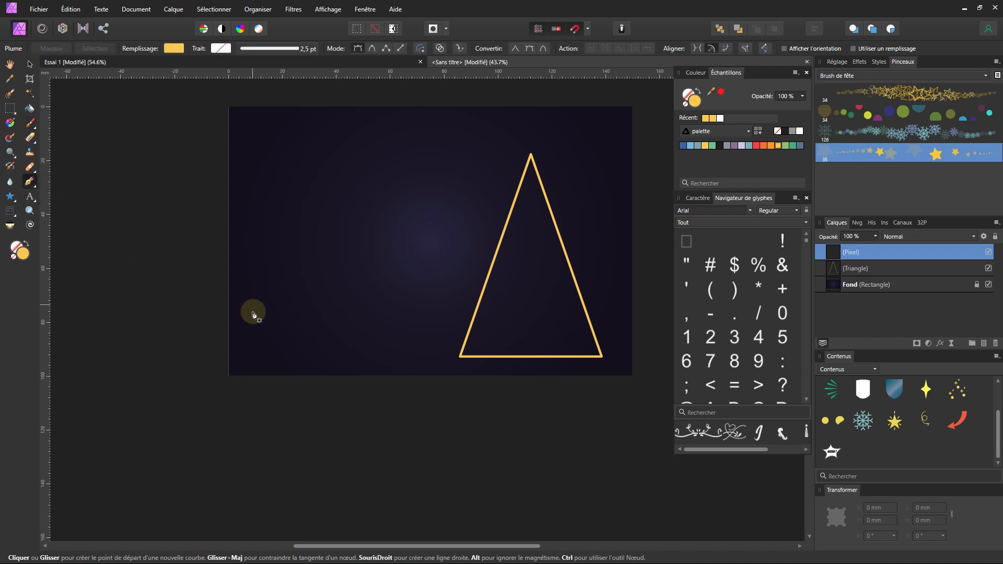
pyautogui.click(229, 338)
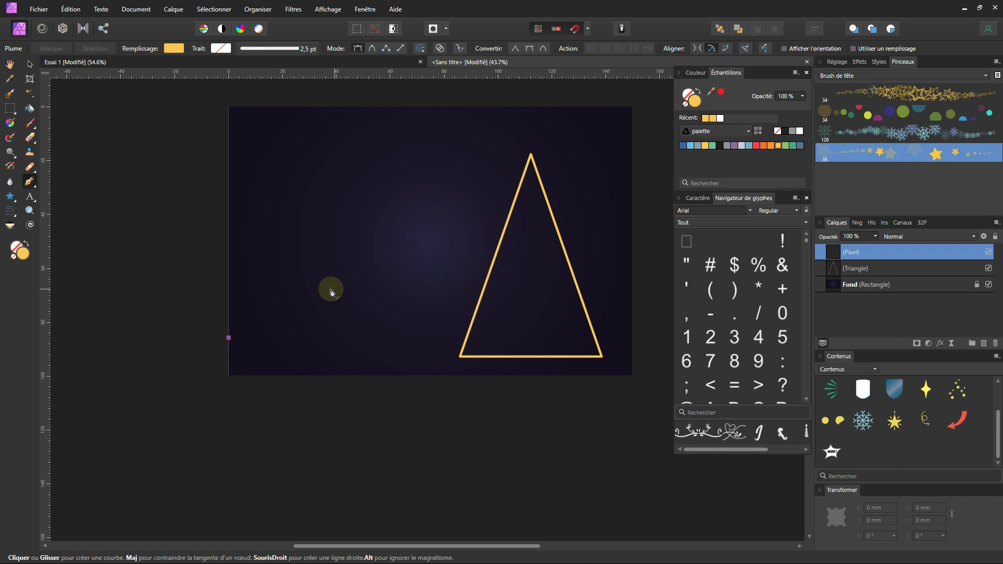
pyautogui.moveTo(330, 289); pyautogui.dragTo(400, 293)
pyautogui.moveTo(400, 291); pyautogui.dragTo(399, 290)
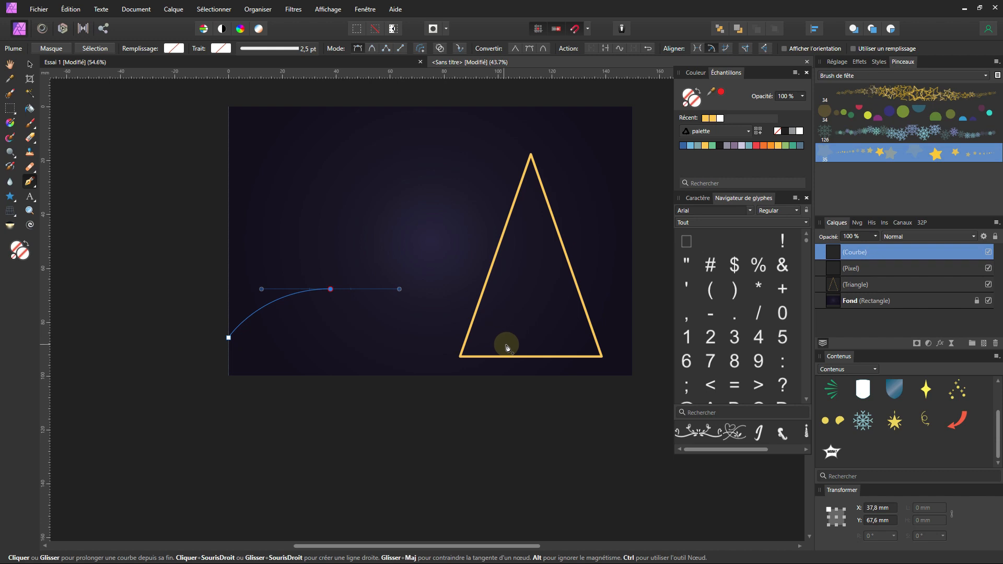
# Step: Continue the curve with smooth nodes alternating across the triangle at about X/Y 100.8/87.1, 129/60, 99.4/45.4 and 121.2/38 mm
pyautogui.moveTo(500, 341); pyautogui.dragTo(573, 348)
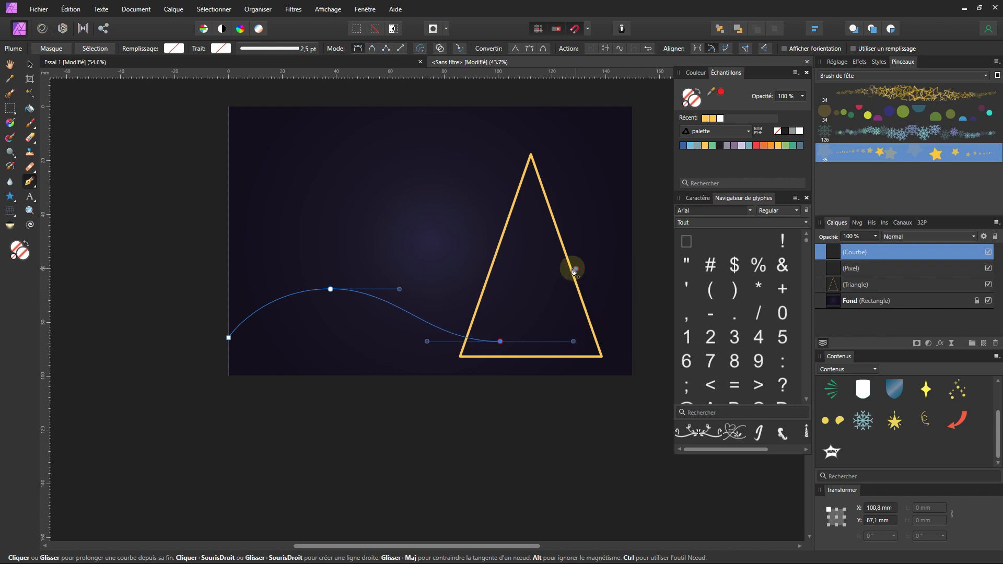
pyautogui.moveTo(564, 268); pyautogui.dragTo(536, 250)
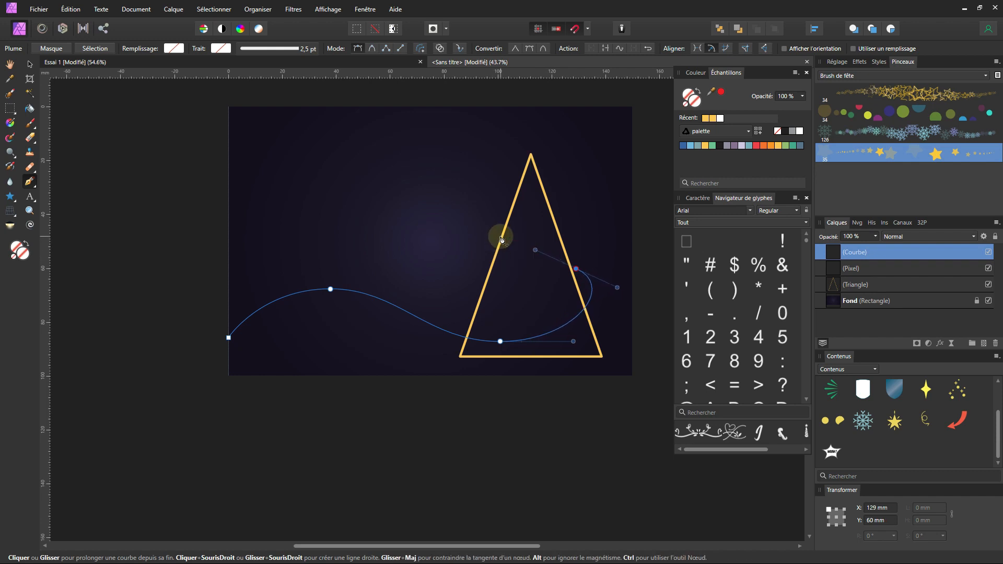
pyautogui.scroll(3, 568, 263)
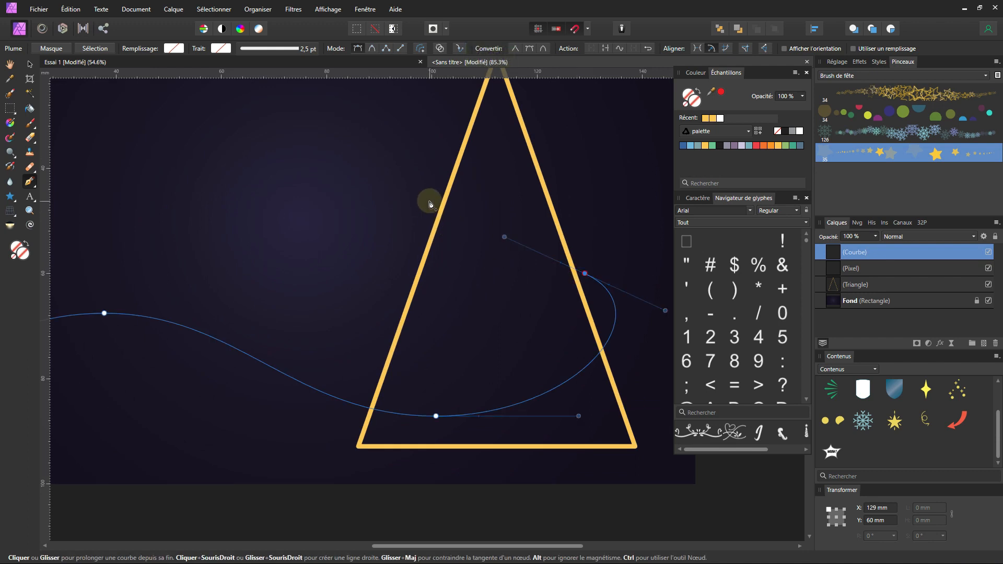
pyautogui.moveTo(429, 197); pyautogui.dragTo(469, 160)
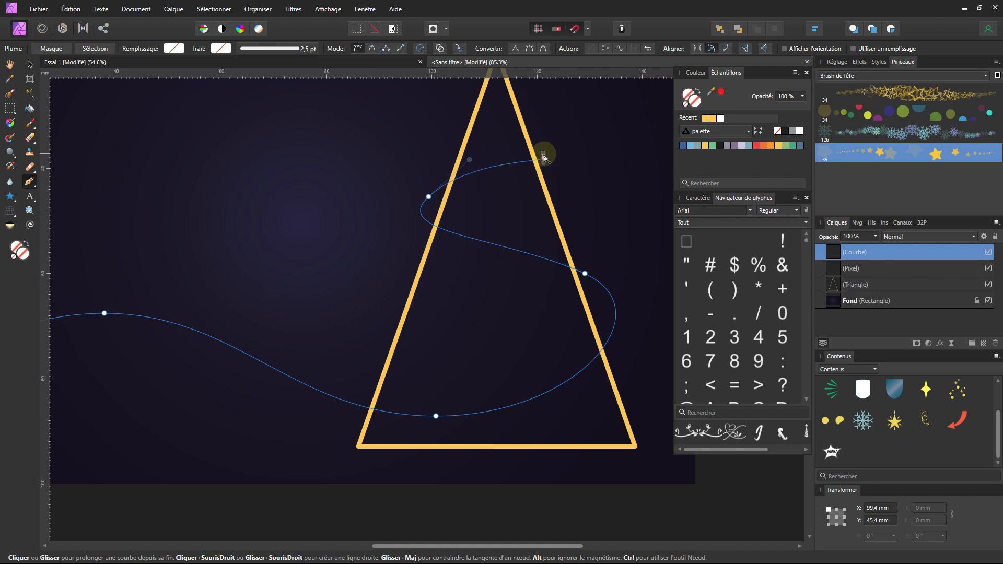
pyautogui.moveTo(543, 157); pyautogui.dragTo(542, 145)
# Step: Wind the curve up through narrowing bends across the triangle's upper part and end it at the apex, about X 112.2 mm, Y 17.7 mm
pyautogui.scroll(2, 511, 139)
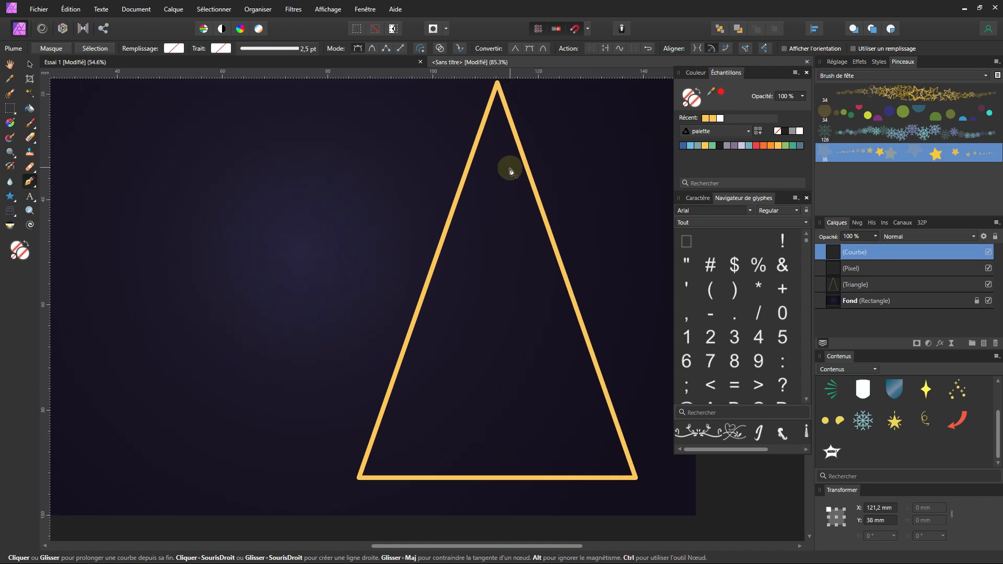
pyautogui.moveTo(477, 162); pyautogui.dragTo(462, 158)
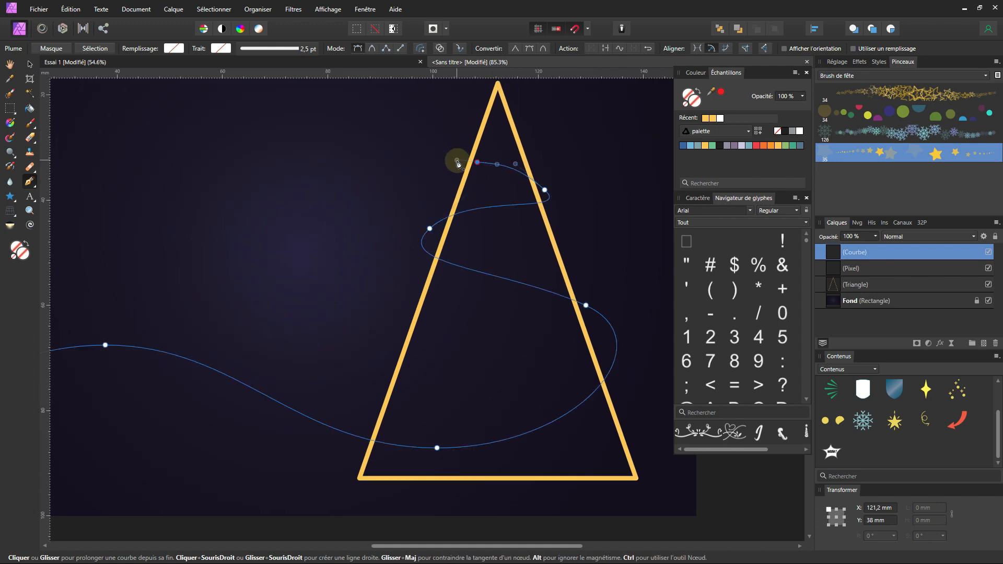
pyautogui.moveTo(485, 123); pyautogui.dragTo(508, 120)
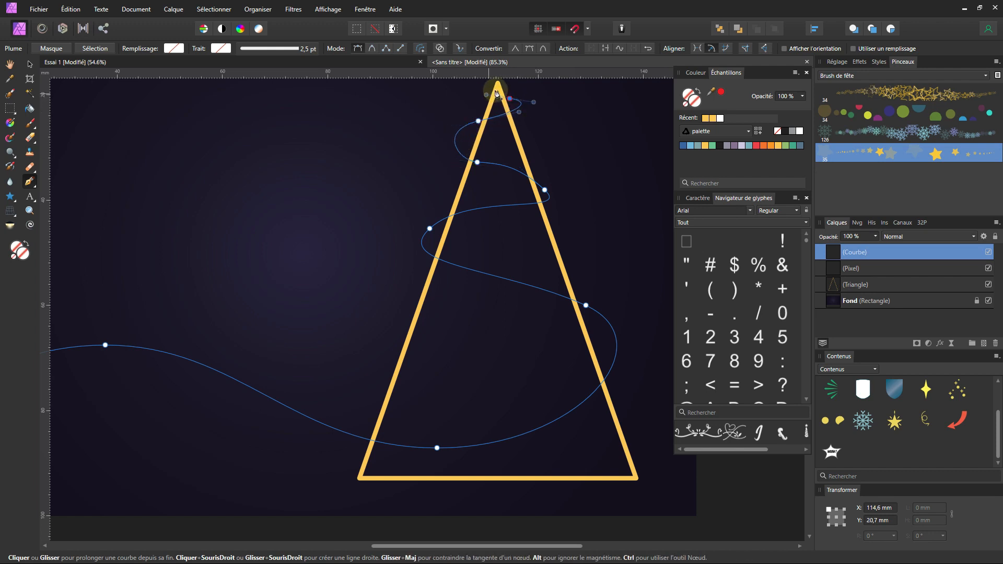
pyautogui.scroll(3, 497, 113)
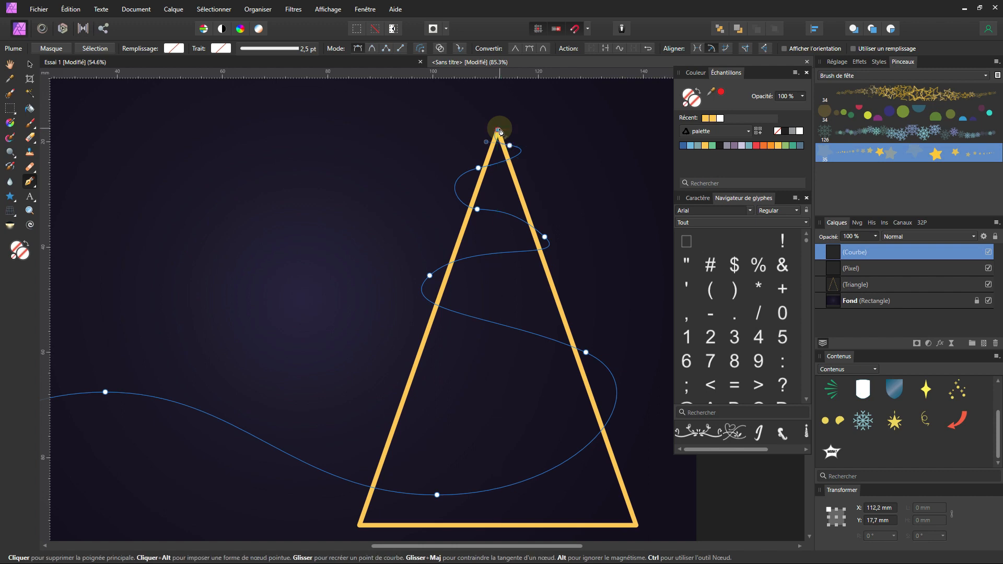
pyautogui.scroll(-2, 498, 197)
pyautogui.moveTo(500, 225)
pyautogui.mouseDown()
pyautogui.moveTo(501, 235)
pyautogui.moveTo(518, 224)
pyautogui.mouseUp()
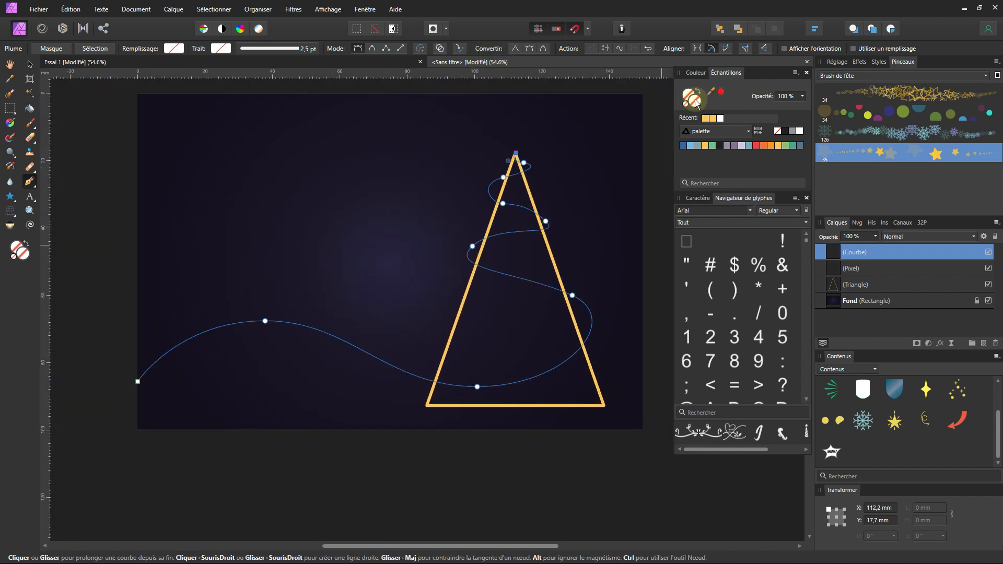
# Step: Give the winding curve a golden-yellow stroke and no fill
pyautogui.click(707, 119)
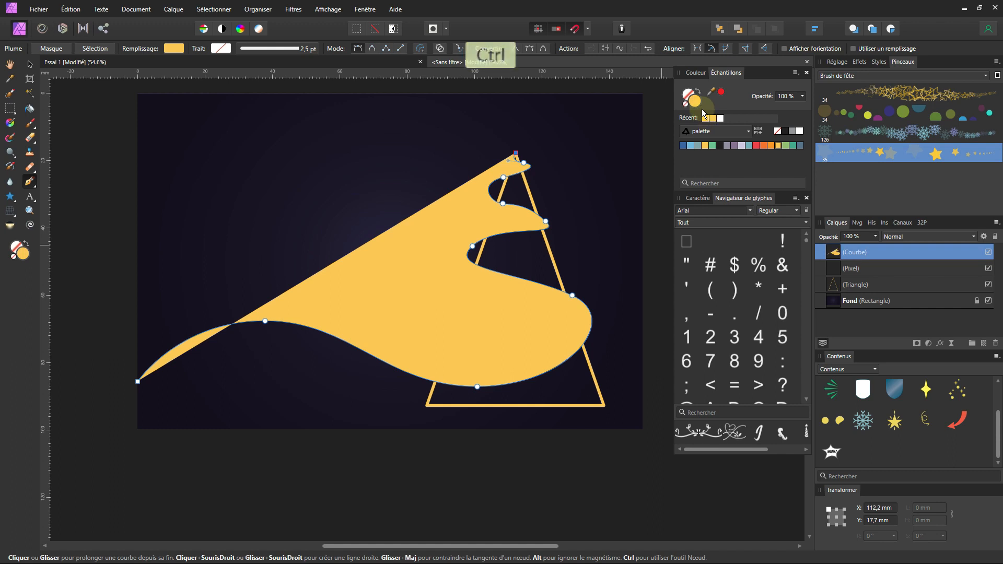
pyautogui.hotkey('ctrl', 'z')
pyautogui.click(705, 119)
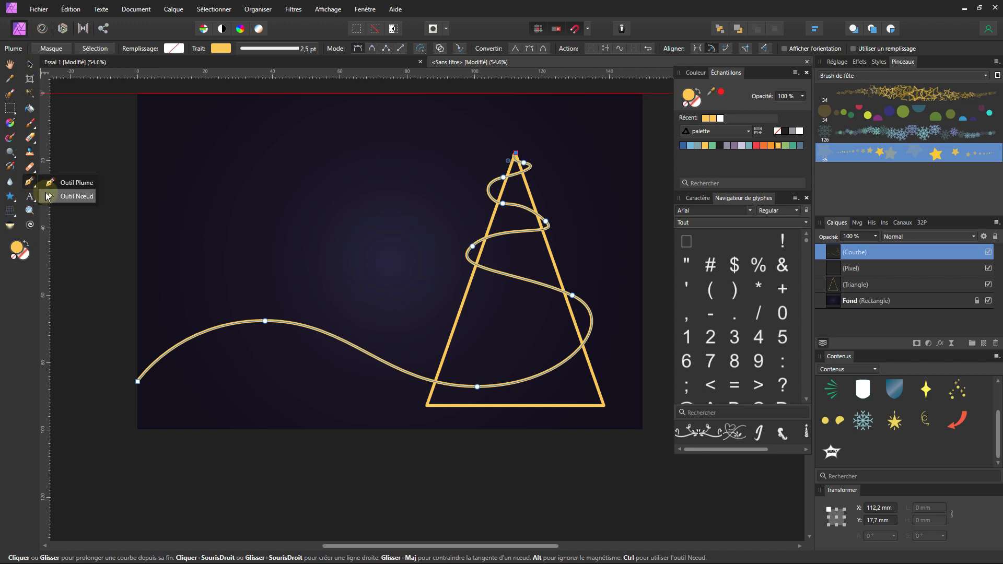
# Step: With the Node tool, shorten the curve handle near the triangle's apex to tighten the topmost bend
pyautogui.click(50, 196)
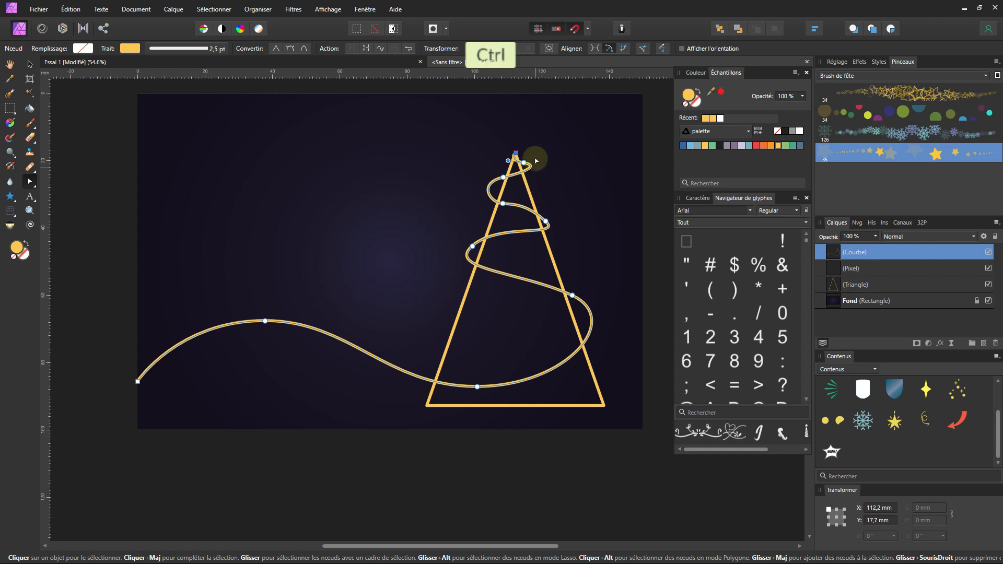
pyautogui.keyDown('ctrl'); pyautogui.scroll(5, 499, 128); pyautogui.keyUp('ctrl')
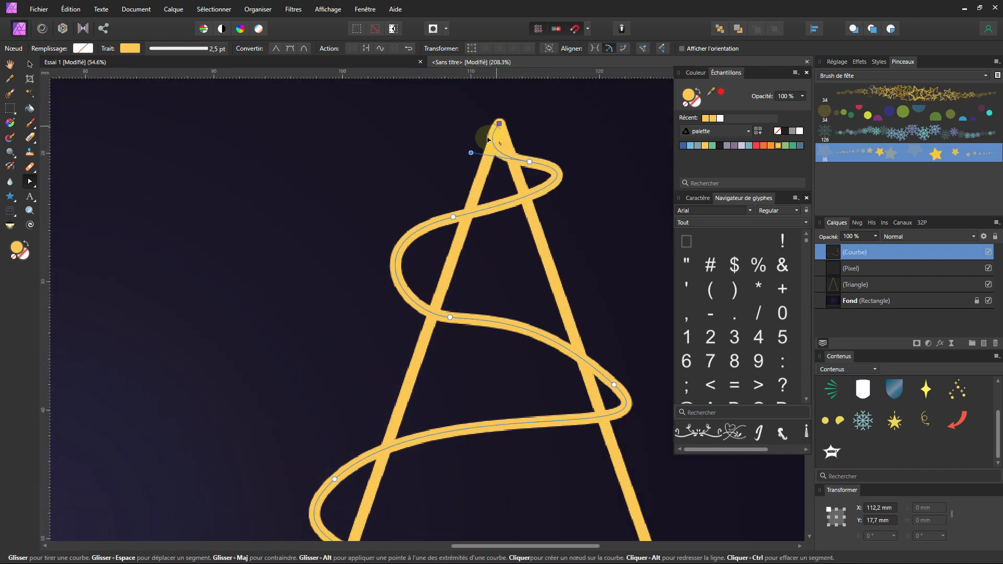
pyautogui.moveTo(471, 153); pyautogui.dragTo(487, 158)
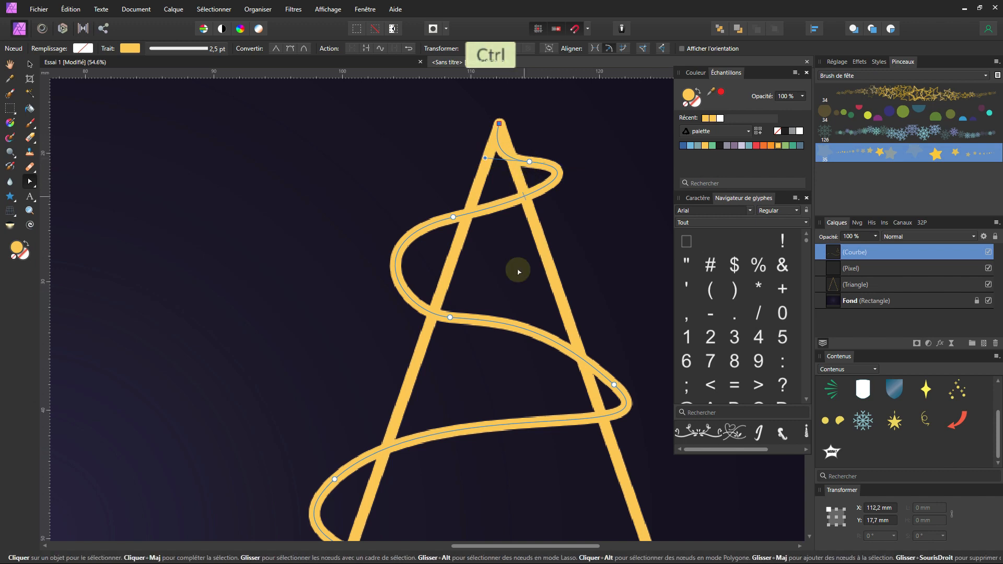
# Step: Reshape the curve's second right bend by moving its nodes to about X/Y 107.1/32.5 mm and 122.1/38 mm and adjusting their handles
pyautogui.scroll(-3, 517, 261)
pyautogui.moveTo(557, 285); pyautogui.dragTo(564, 285)
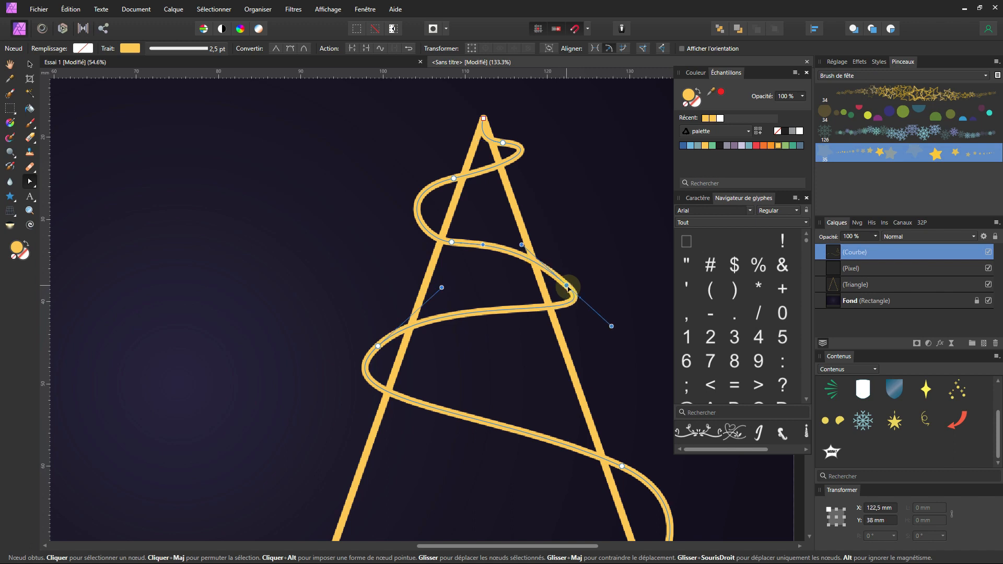
pyautogui.click(446, 242)
pyautogui.moveTo(444, 243); pyautogui.dragTo(442, 244)
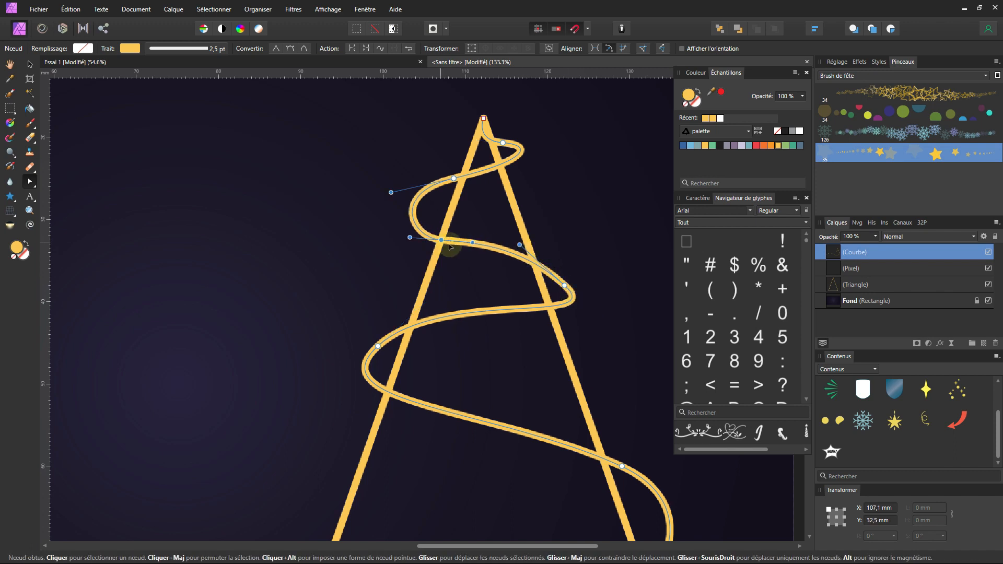
pyautogui.moveTo(519, 244)
pyautogui.mouseDown()
pyautogui.moveTo(537, 250)
pyautogui.moveTo(540, 224)
pyautogui.moveTo(534, 231)
pyautogui.mouseUp()
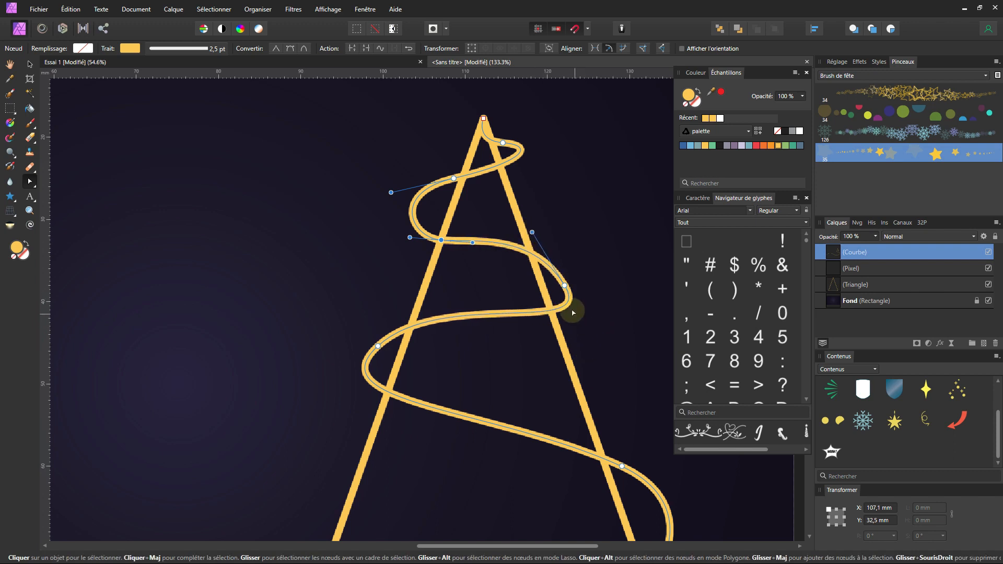
pyautogui.click(565, 286)
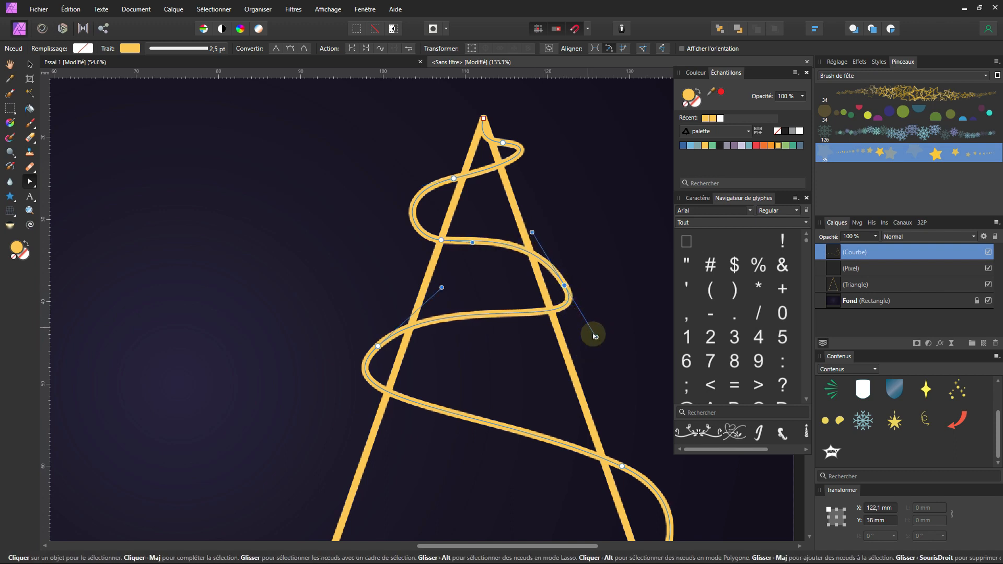
pyautogui.moveTo(593, 345); pyautogui.dragTo(537, 241)
# Step: Round out the curve's lower left bend by moving its node to about X 98 mm, Y 48.3 mm and adjusting its handle
pyautogui.scroll(-1, 570, 329)
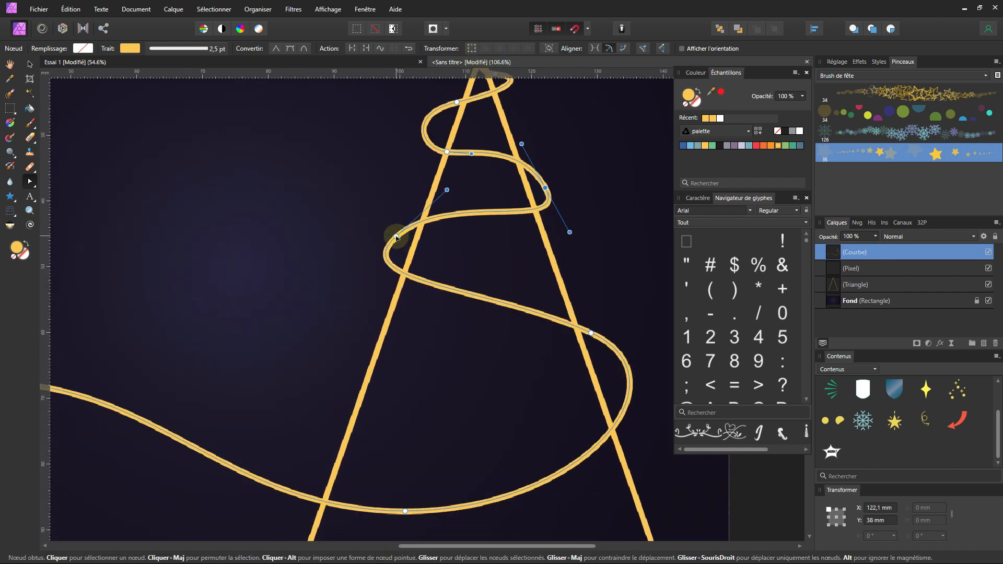
pyautogui.moveTo(400, 238); pyautogui.dragTo(403, 250)
pyautogui.click(349, 295)
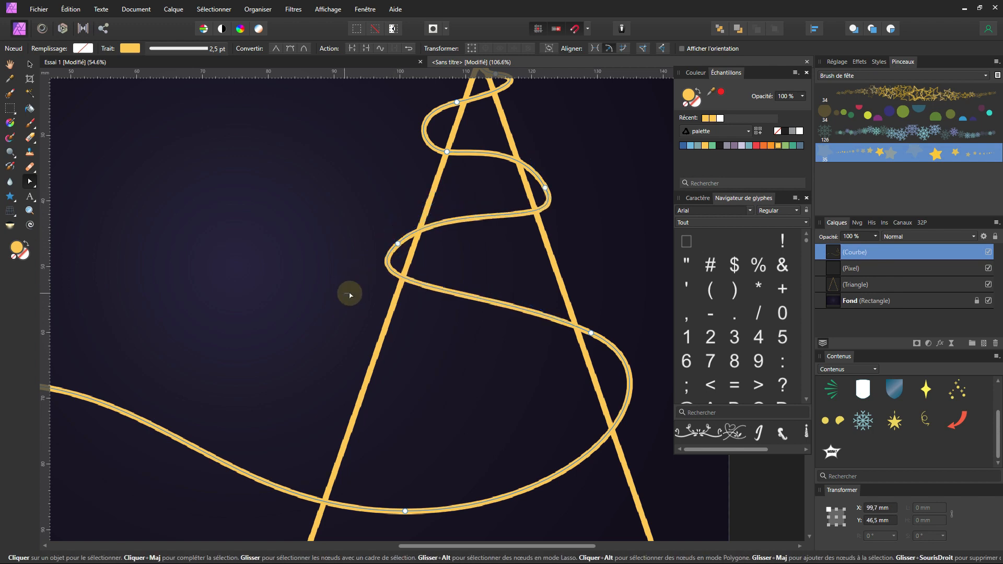
pyautogui.click(397, 243)
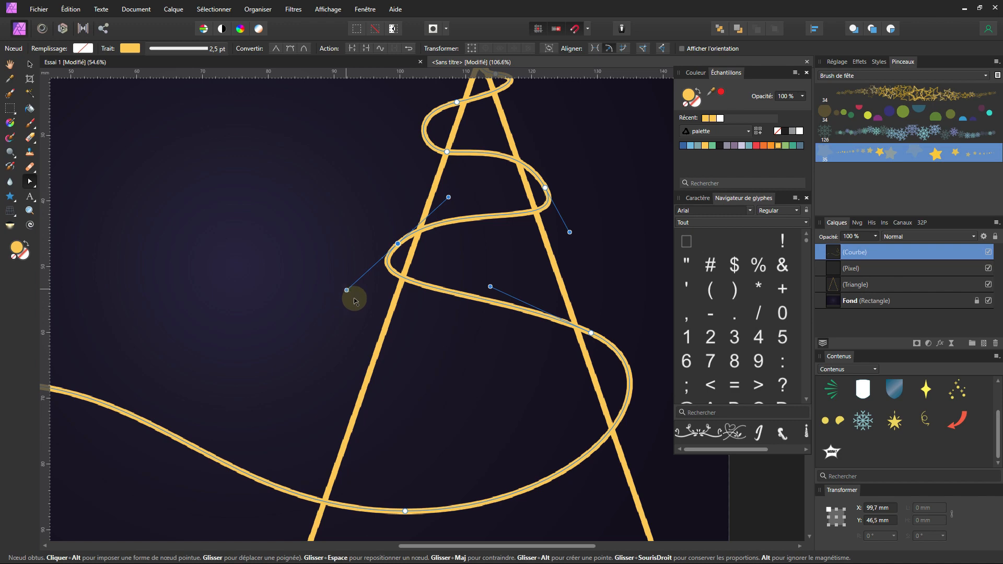
pyautogui.moveTo(347, 290); pyautogui.dragTo(366, 305)
pyautogui.moveTo(398, 243); pyautogui.dragTo(386, 256)
pyautogui.scroll(-1, 513, 275)
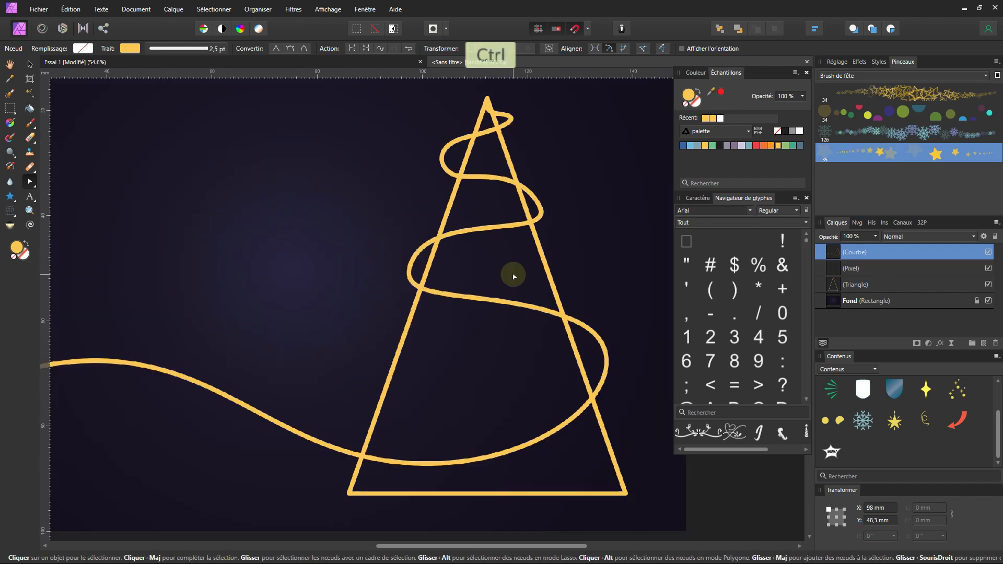
# Step: Add nodes where the curve's middle sweep crosses the triangle's left and right sides
pyautogui.scroll(1, 513, 275)
pyautogui.click(462, 269)
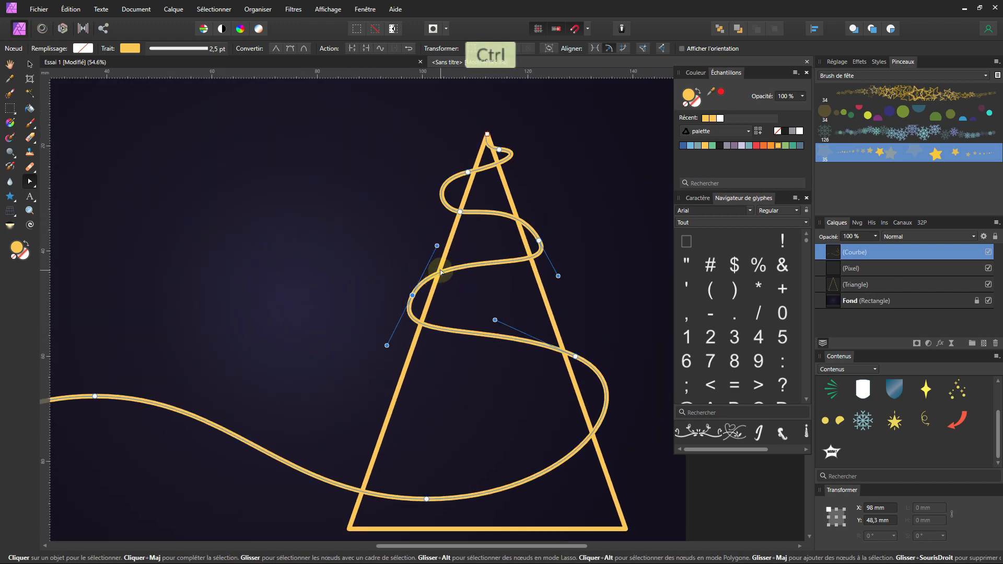
pyautogui.scroll(4, 440, 272)
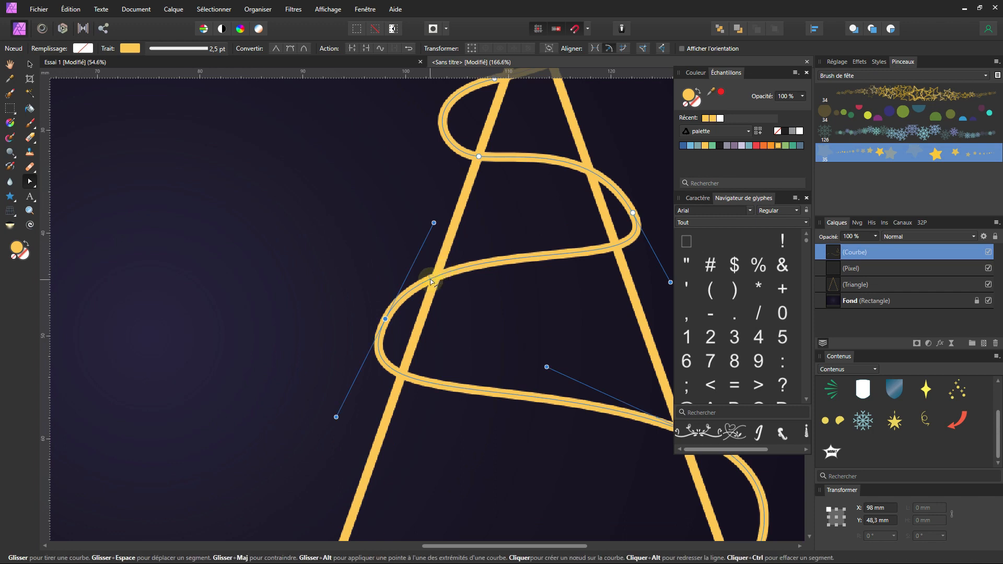
pyautogui.click(436, 278)
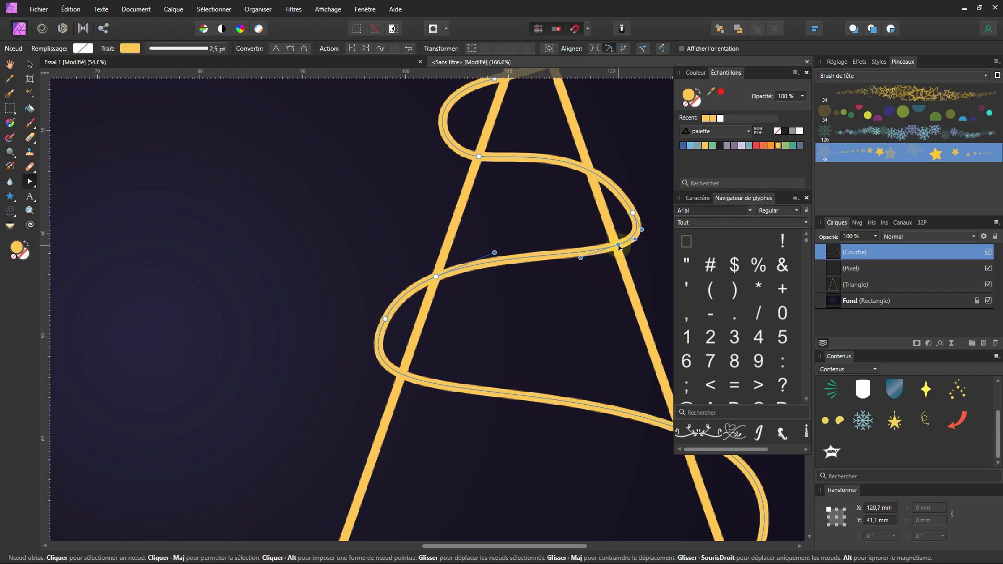
pyautogui.scroll(-2, 604, 311)
# Step: Add nodes where the lower sweep crosses both triangle sides and where the upper sweep crosses the right side
pyautogui.moveTo(605, 311); pyautogui.dragTo(539, 192)
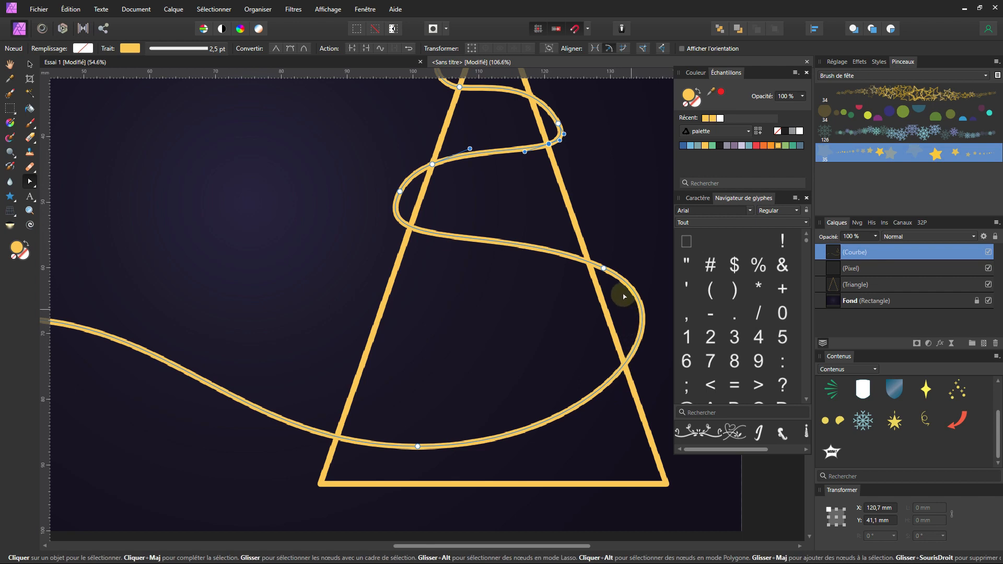
pyautogui.click(591, 264)
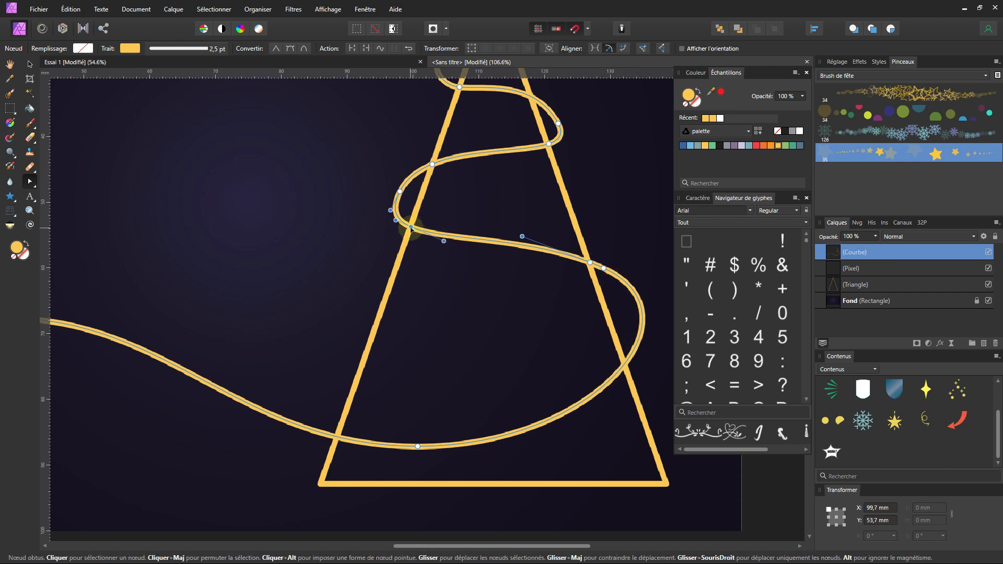
pyautogui.click(411, 228)
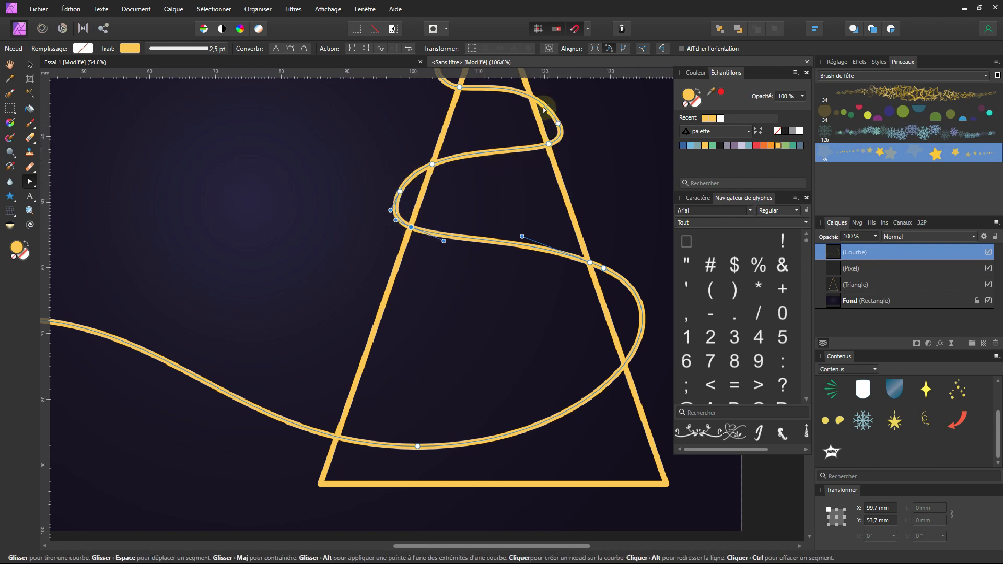
pyautogui.click(530, 96)
pyautogui.scroll(3, 520, 113)
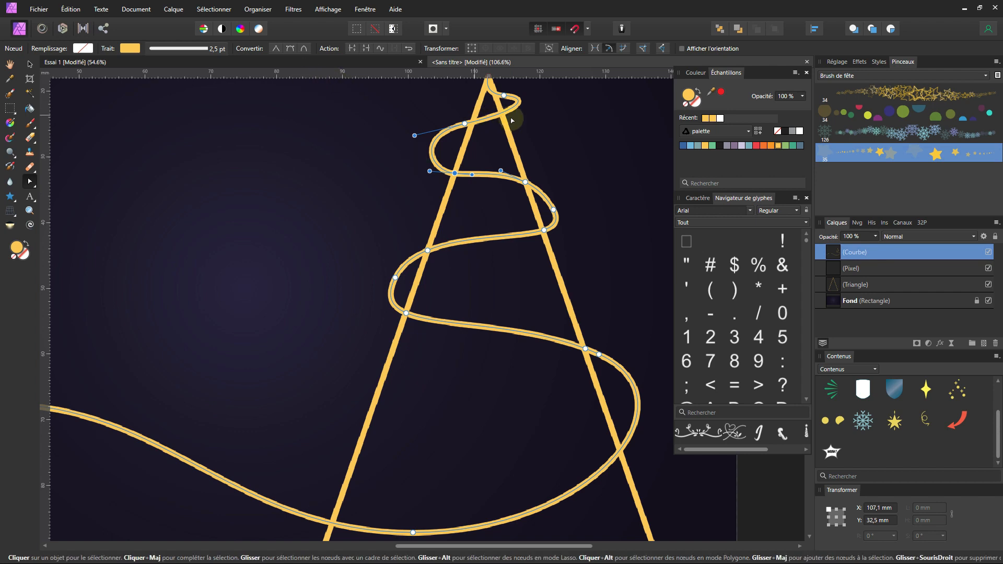
pyautogui.moveTo(492, 91); pyautogui.dragTo(491, 124)
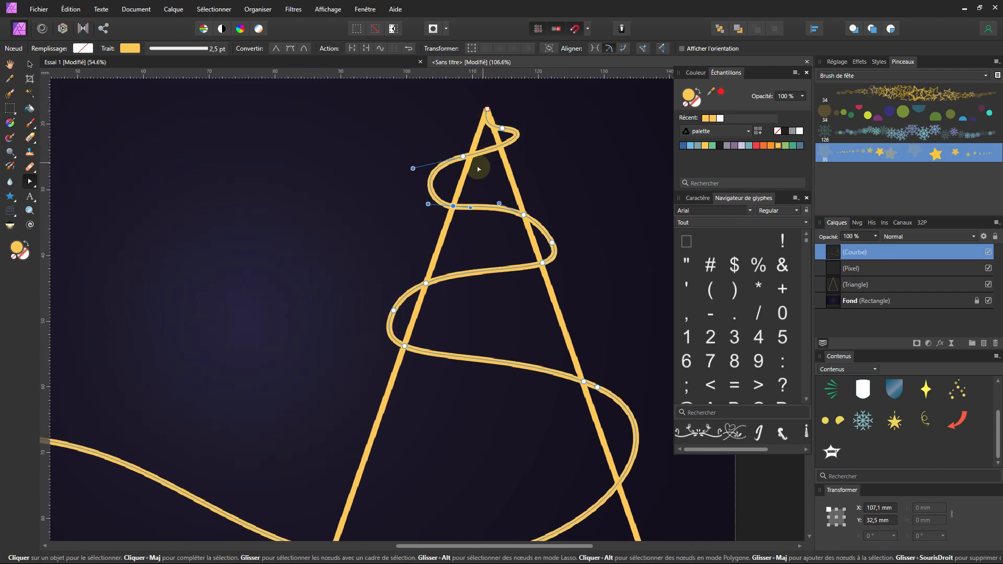
# Step: Break the curve at the lower sweep's two crossing nodes and delete the segment between them inside the triangle
pyautogui.scroll(-1, 449, 246)
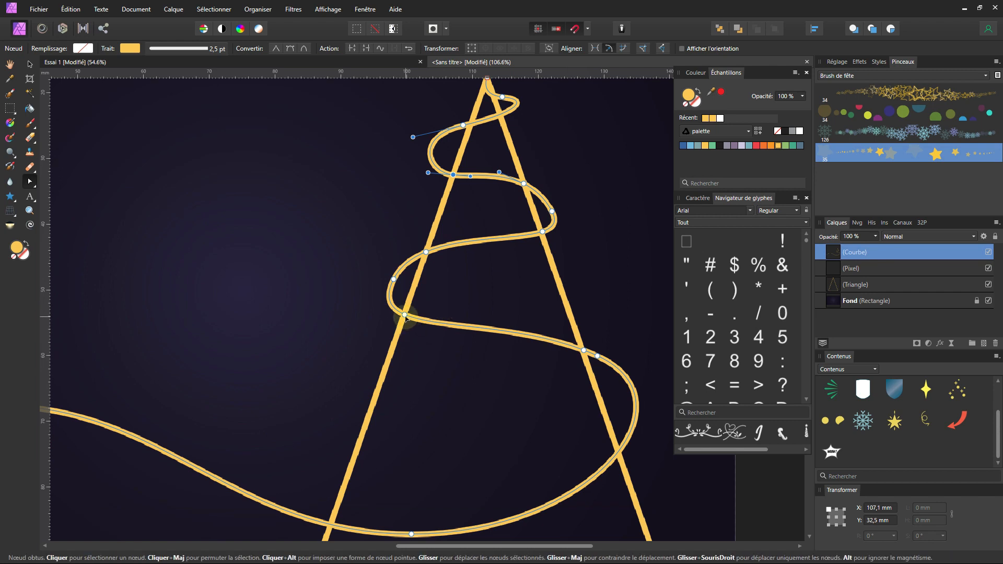
pyautogui.click(405, 315)
pyautogui.keyDown('shift'); pyautogui.click(584, 350); pyautogui.keyUp('shift')
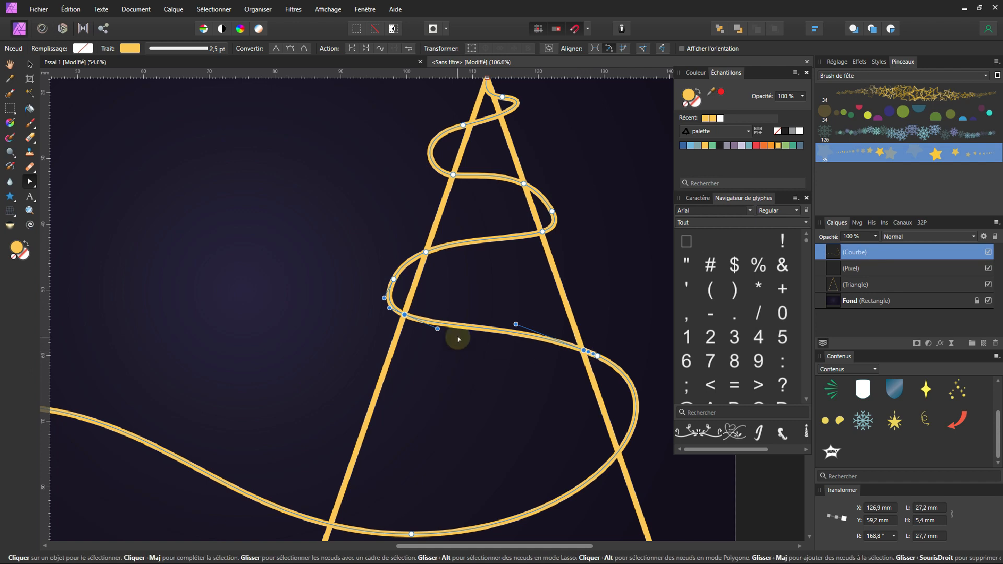
pyautogui.click(353, 49)
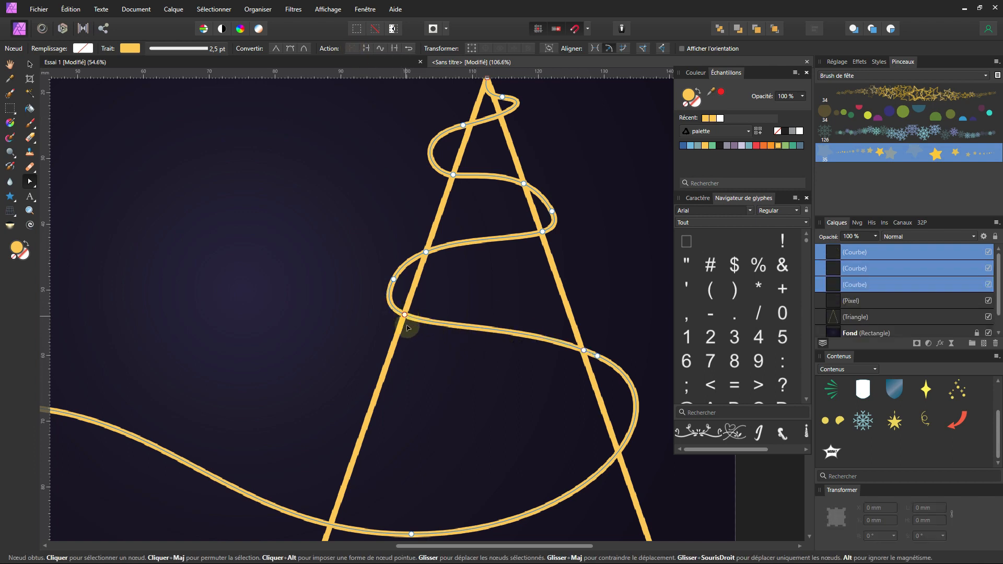
pyautogui.moveTo(406, 324); pyautogui.dragTo(429, 326)
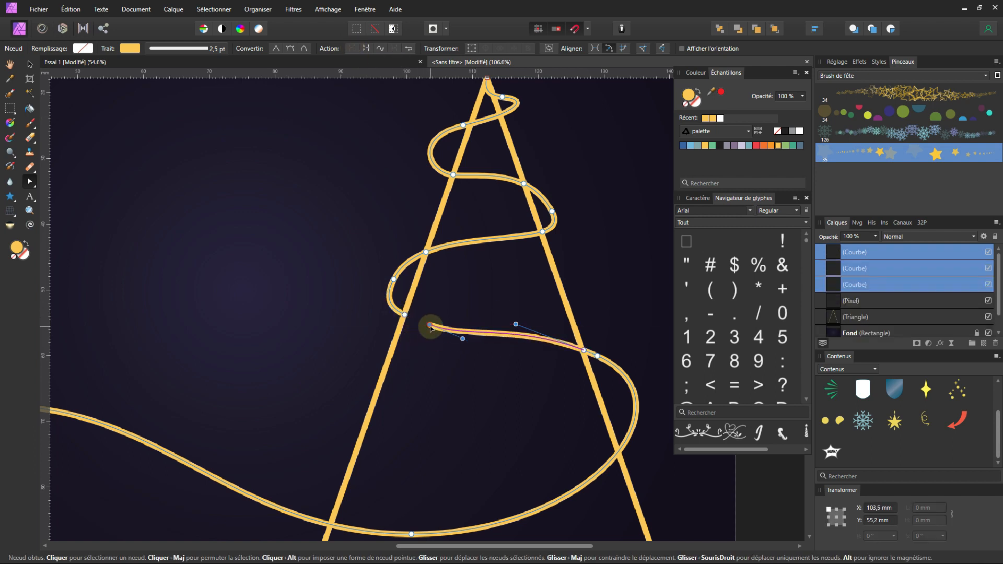
pyautogui.press('Delete')
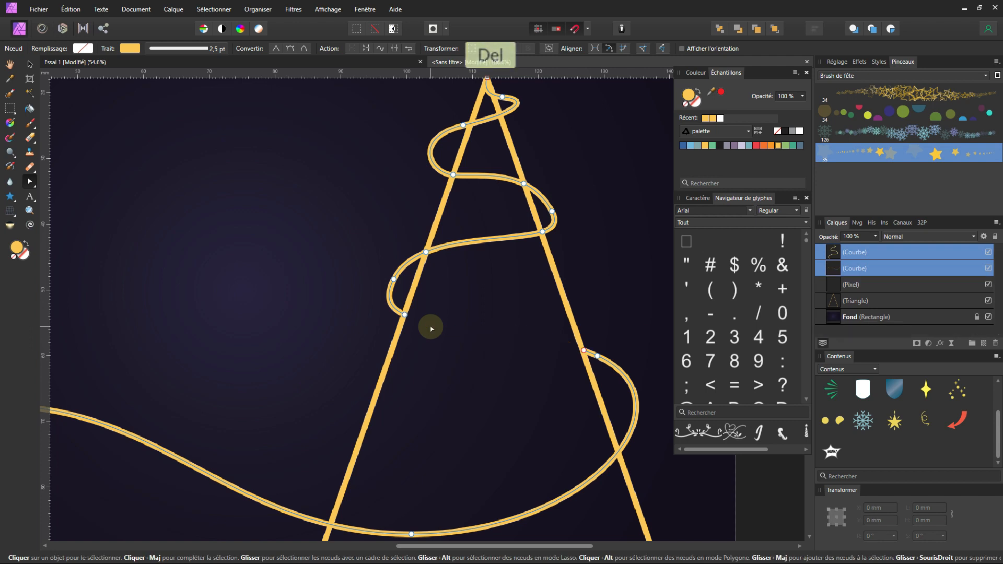
# Step: Break the curve at the upper sweep's two crossing nodes and delete the segment between them inside the triangle
pyautogui.scroll(2, 461, 320)
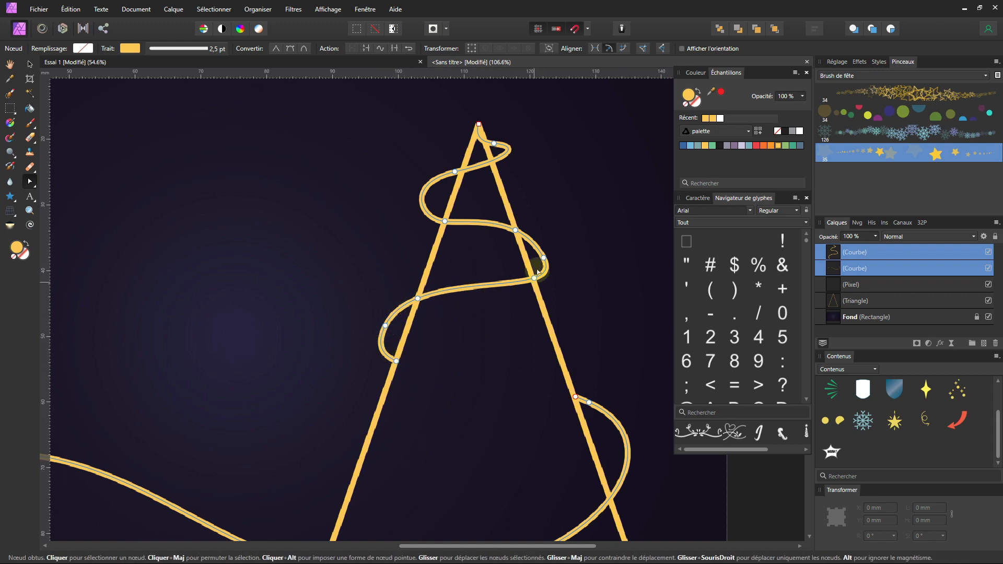
pyautogui.click(515, 231)
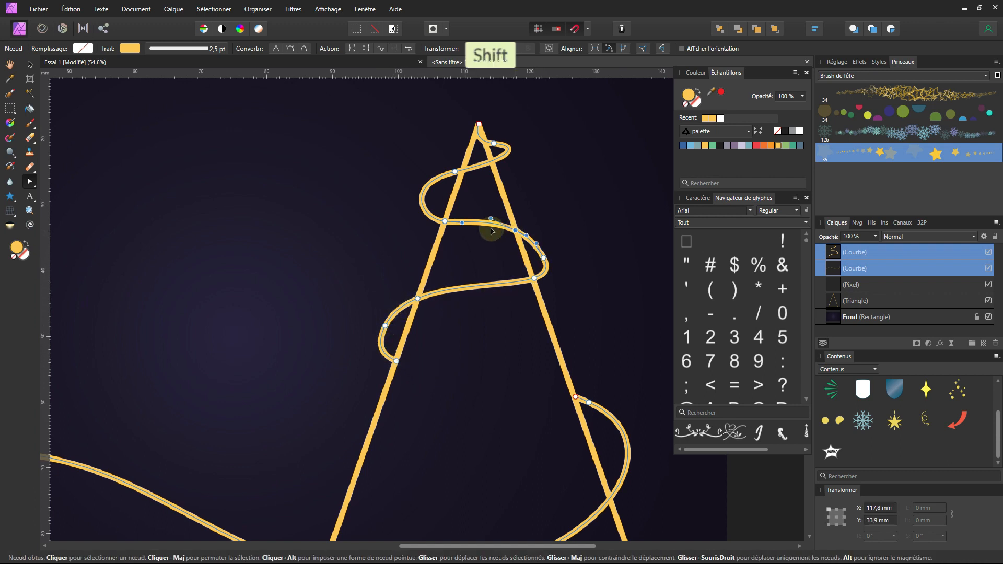
pyautogui.keyDown('shift'); pyautogui.click(444, 221); pyautogui.keyUp('shift')
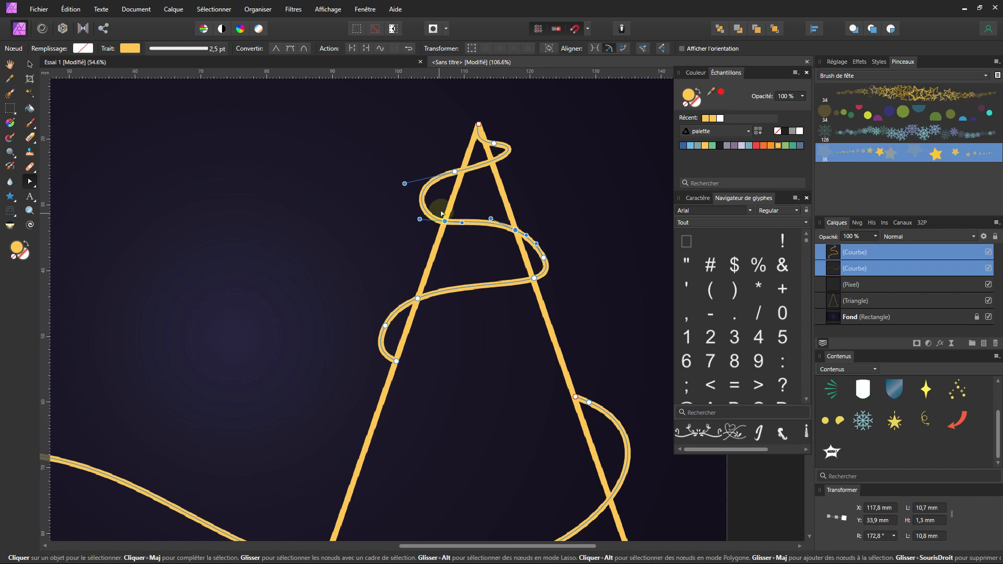
pyautogui.click(351, 48)
pyautogui.click(412, 232)
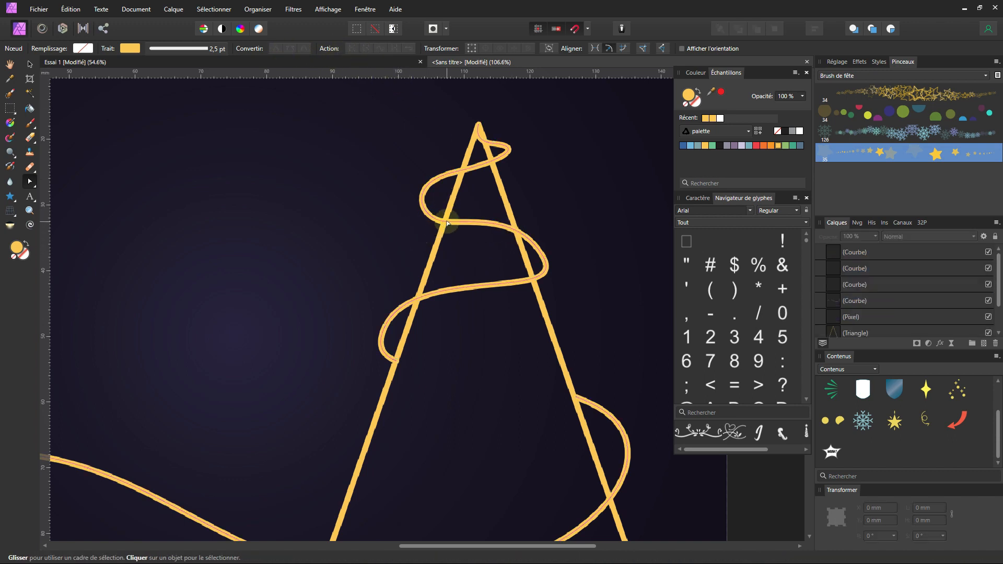
pyautogui.click(448, 223)
pyautogui.moveTo(446, 222); pyautogui.dragTo(464, 245)
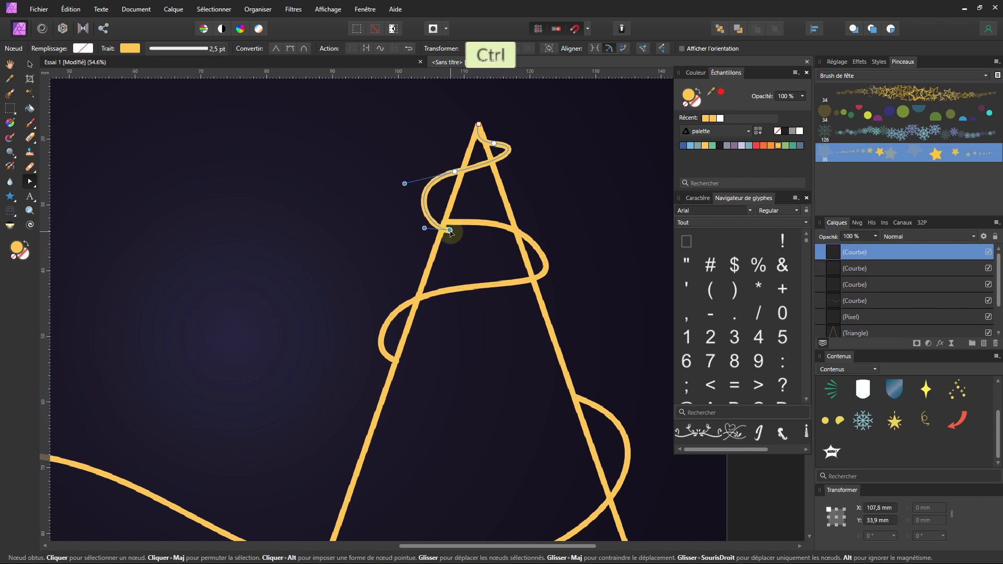
pyautogui.hotkey('ctrl', 'z')
pyautogui.click(459, 225)
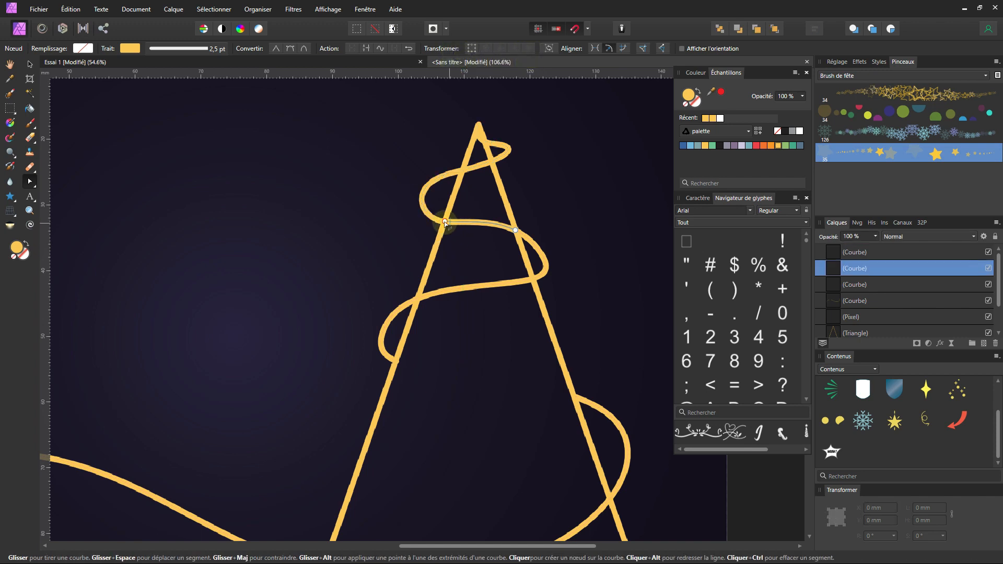
pyautogui.moveTo(445, 222); pyautogui.dragTo(455, 241)
pyautogui.press('Delete')
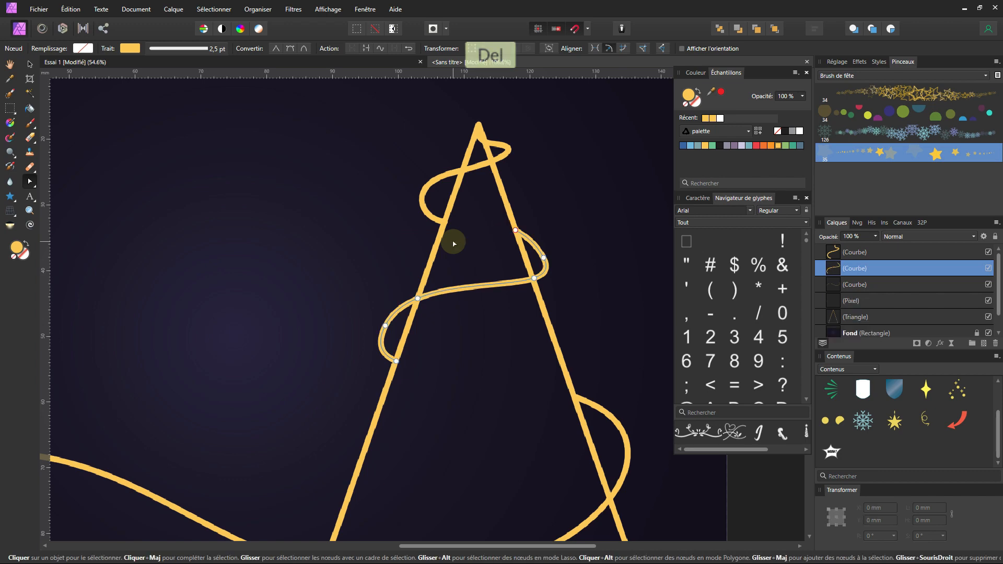
# Step: Try to rasterise the three remaining curve layers together
pyautogui.scroll(-3, 462, 232)
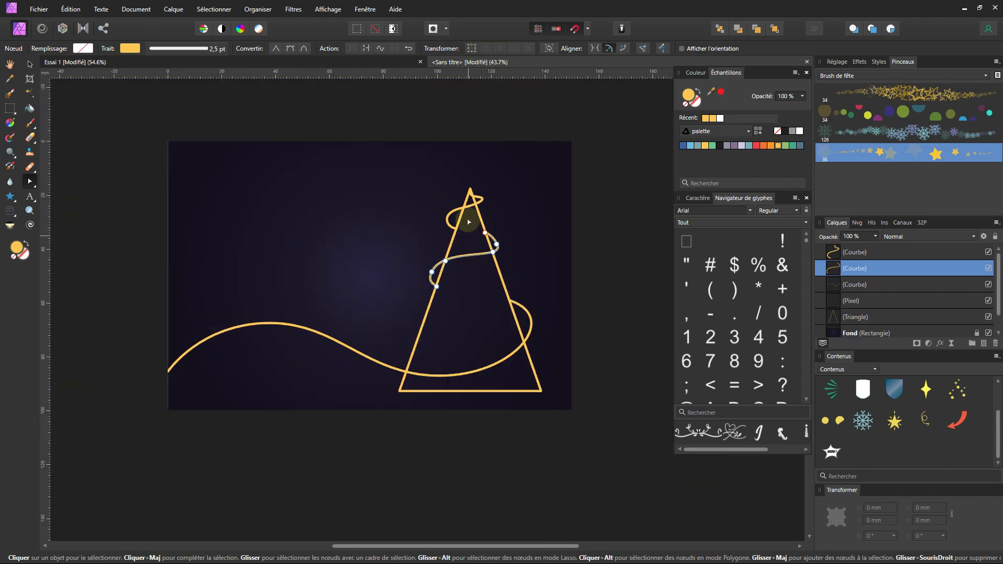
pyautogui.scroll(1, 470, 245)
pyautogui.scroll(-1, 476, 257)
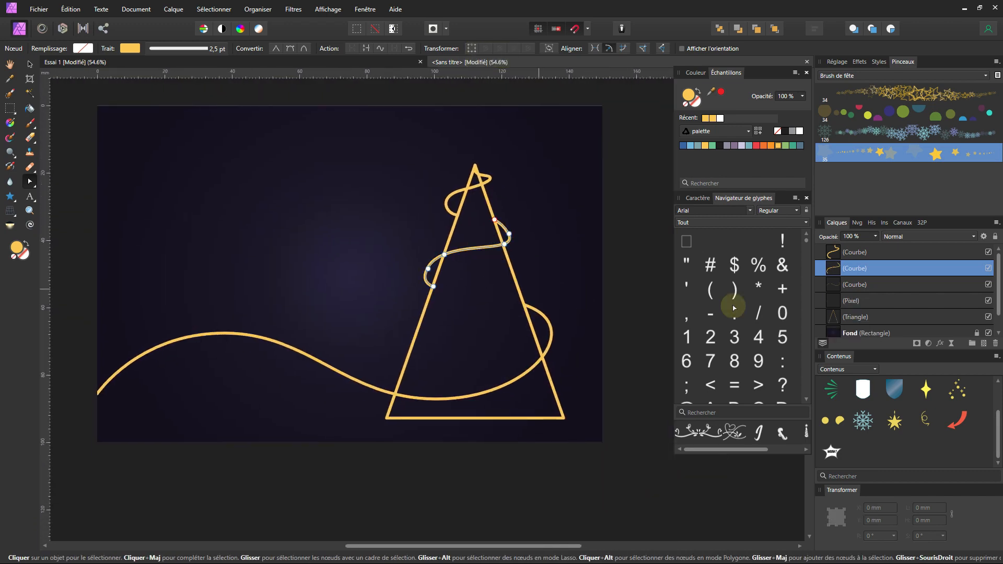
pyautogui.scroll(-1, 858, 285)
pyautogui.scroll(1, 858, 279)
pyautogui.click(855, 286)
pyautogui.keyDown('shift'); pyautogui.click(854, 255); pyautogui.keyUp('shift')
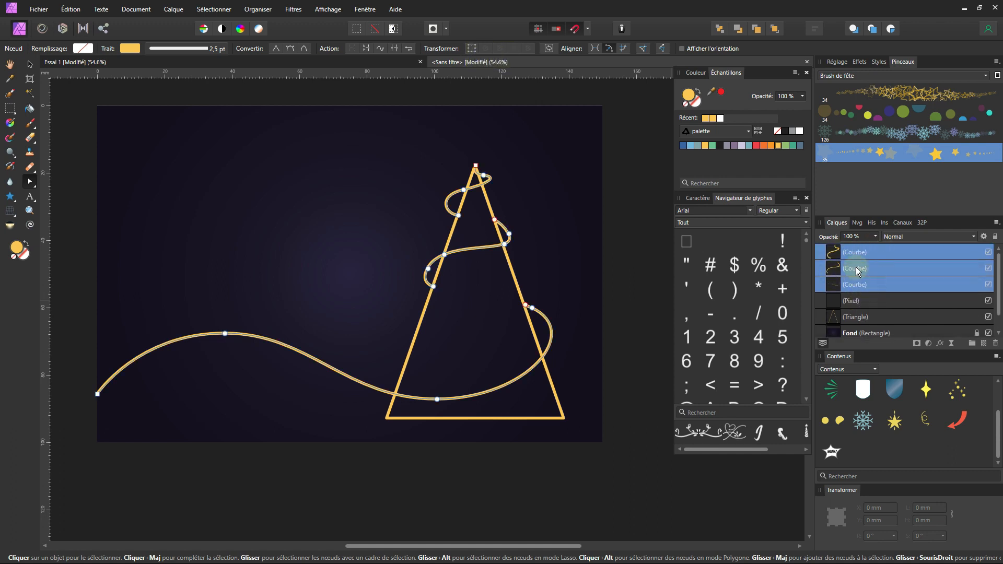
pyautogui.rightClick(856, 270)
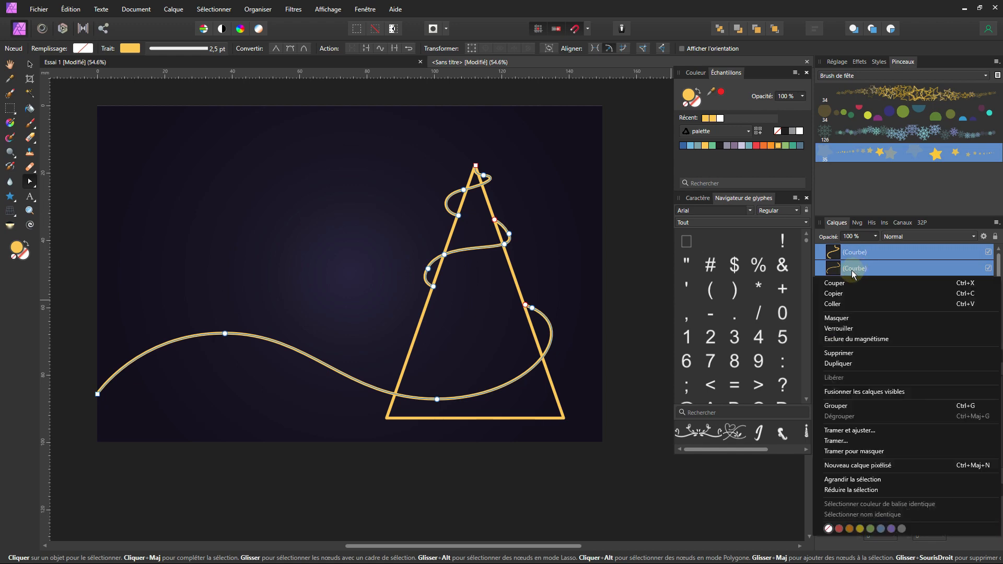
pyautogui.click(835, 440)
# Step: Rasterise the three curve layers one at a time, from the lowest to the uppermost
pyautogui.rightClick(850, 285)
pyautogui.click(851, 187)
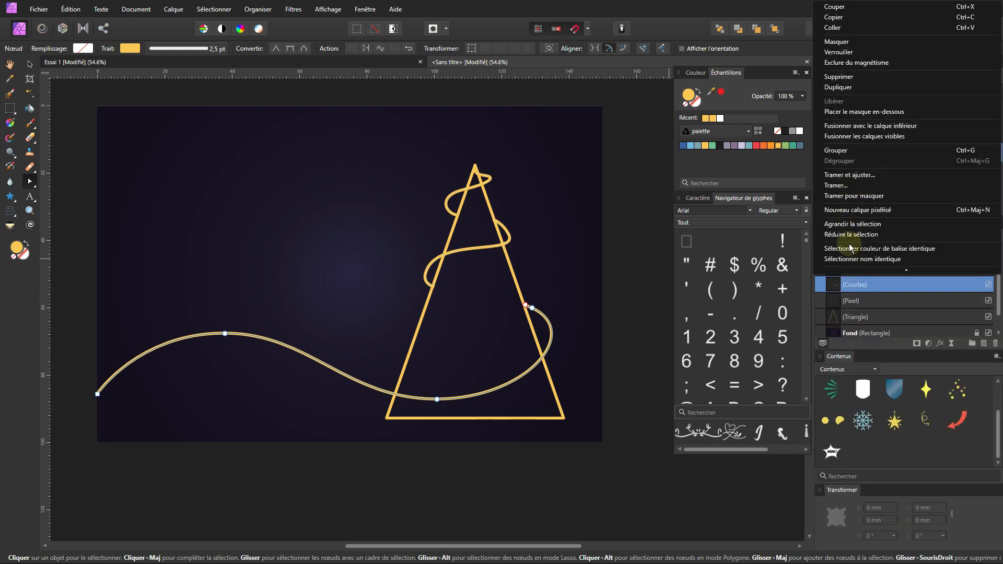
pyautogui.rightClick(850, 270)
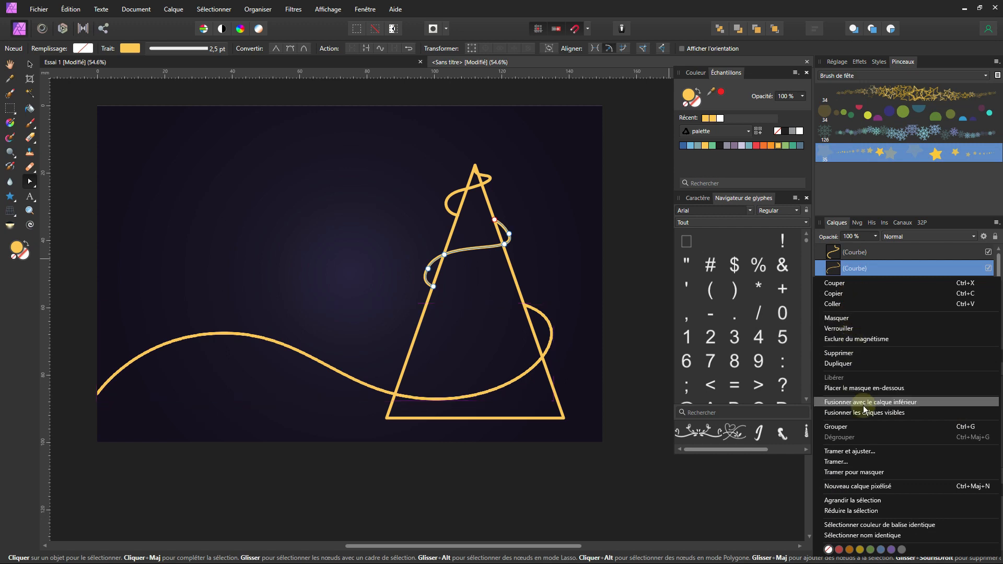
pyautogui.click(851, 461)
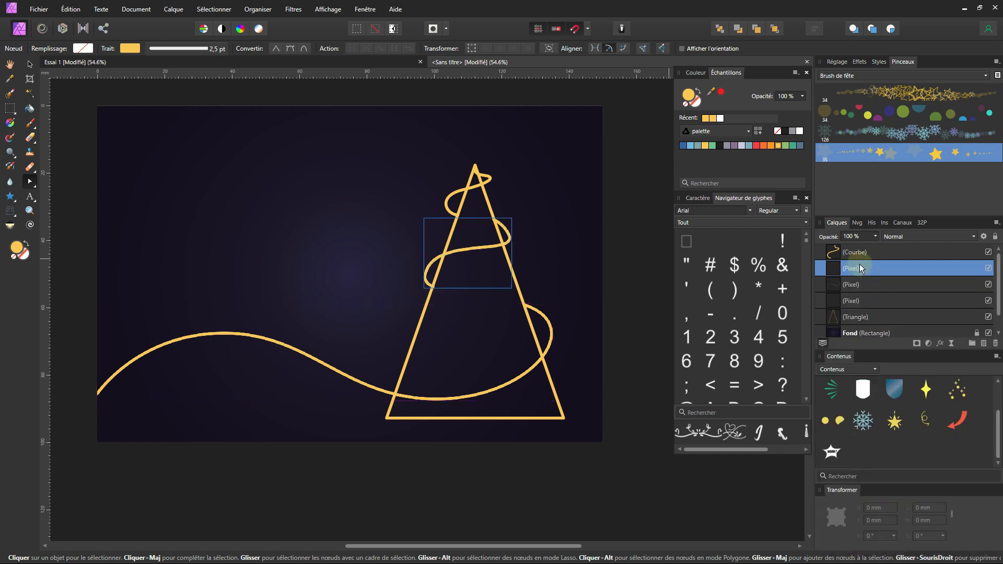
pyautogui.click(851, 253)
pyautogui.rightClick(851, 253)
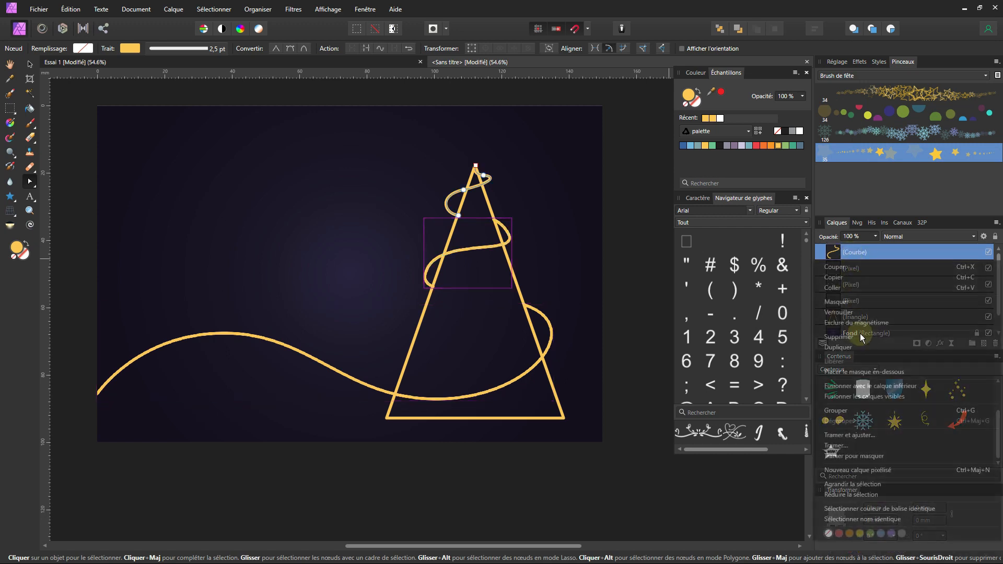
pyautogui.click(848, 446)
# Step: Merge the three rasterised curve layers into one layer and toggle its visibility to check the result
pyautogui.click(856, 288)
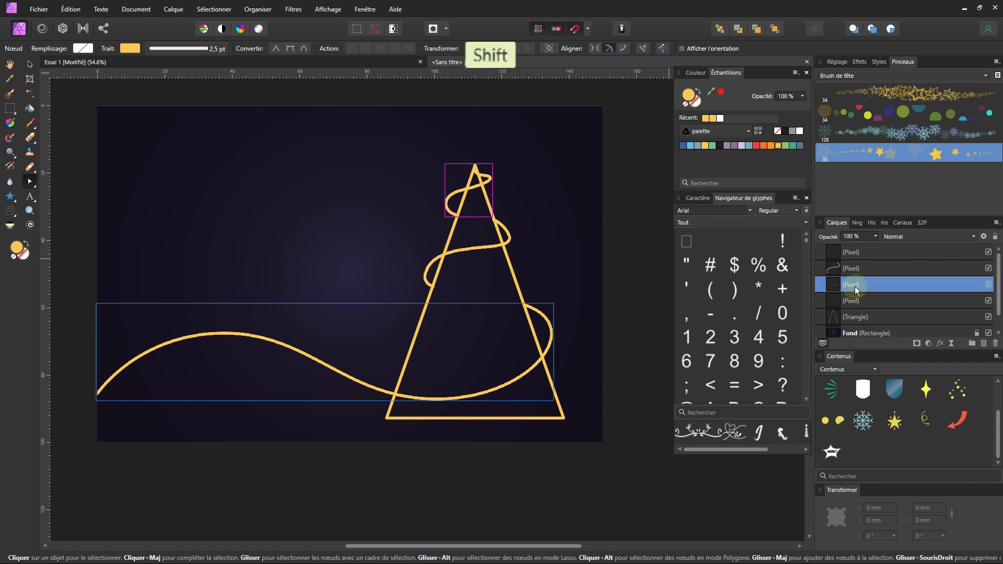
pyautogui.keyDown('shift'); pyautogui.click(848, 251); pyautogui.keyUp('shift')
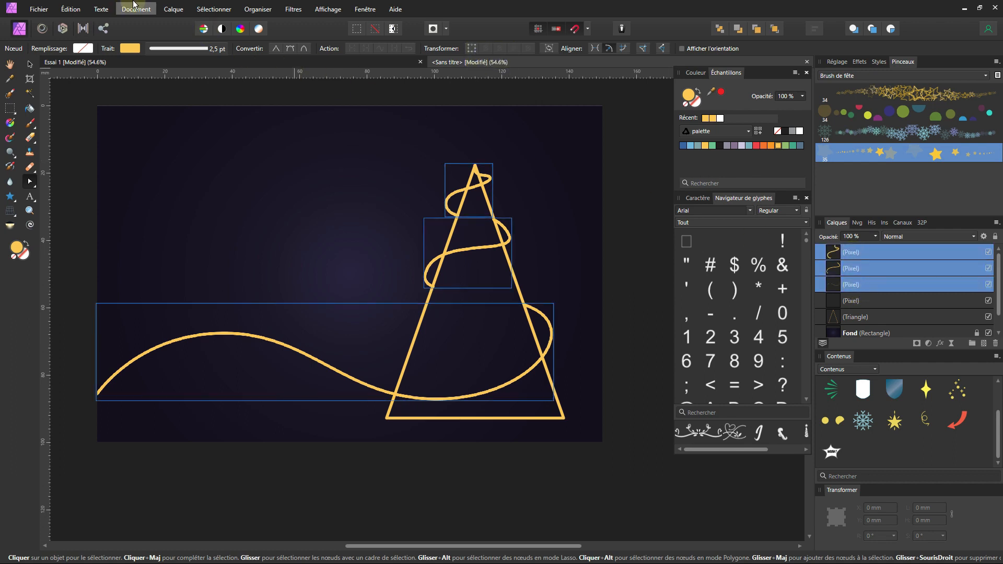
pyautogui.click(124, 10)
pyautogui.moveTo(174, 10)
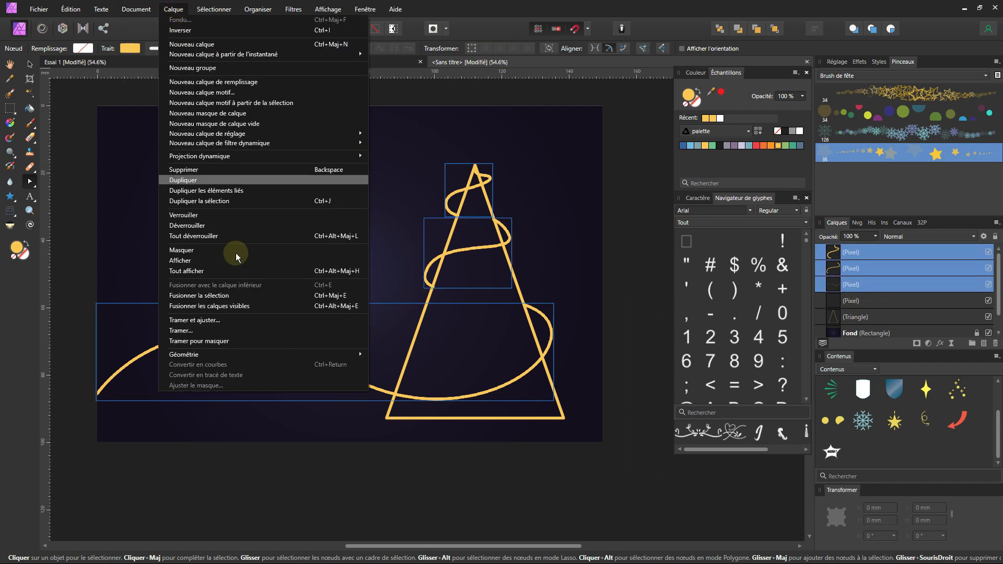
pyautogui.click(211, 295)
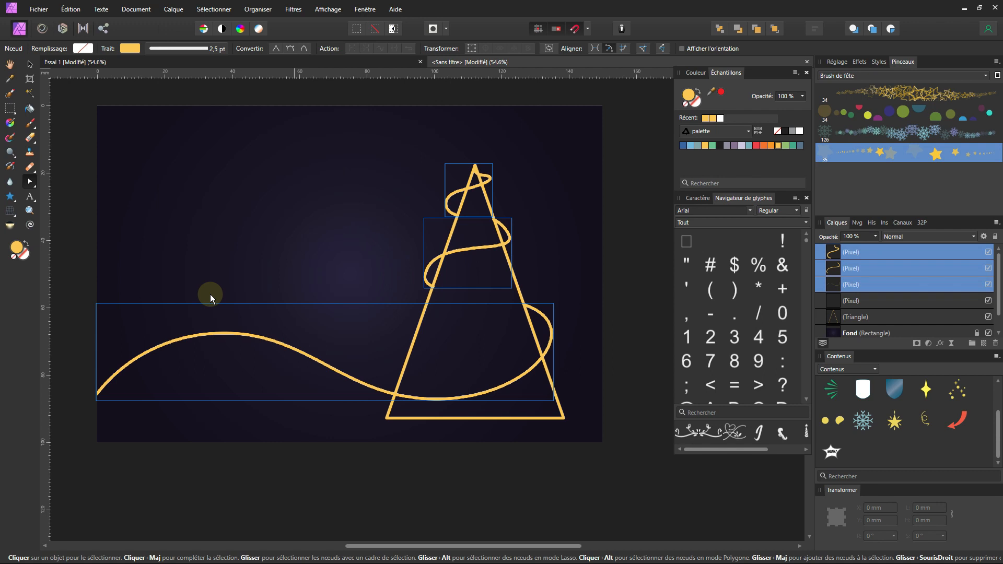
pyautogui.click(988, 252)
pyautogui.click(988, 252)
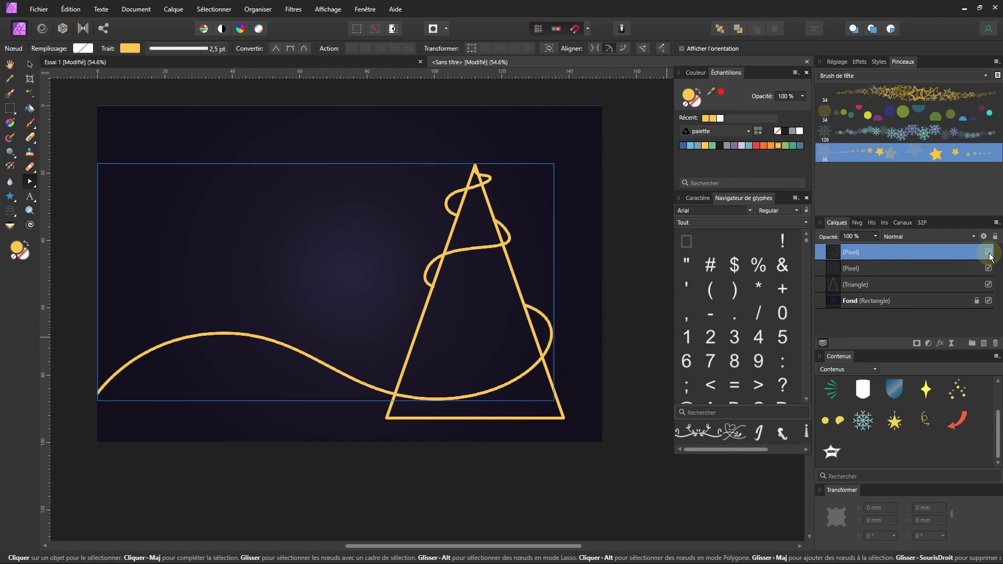
pyautogui.click(988, 251)
pyautogui.click(988, 252)
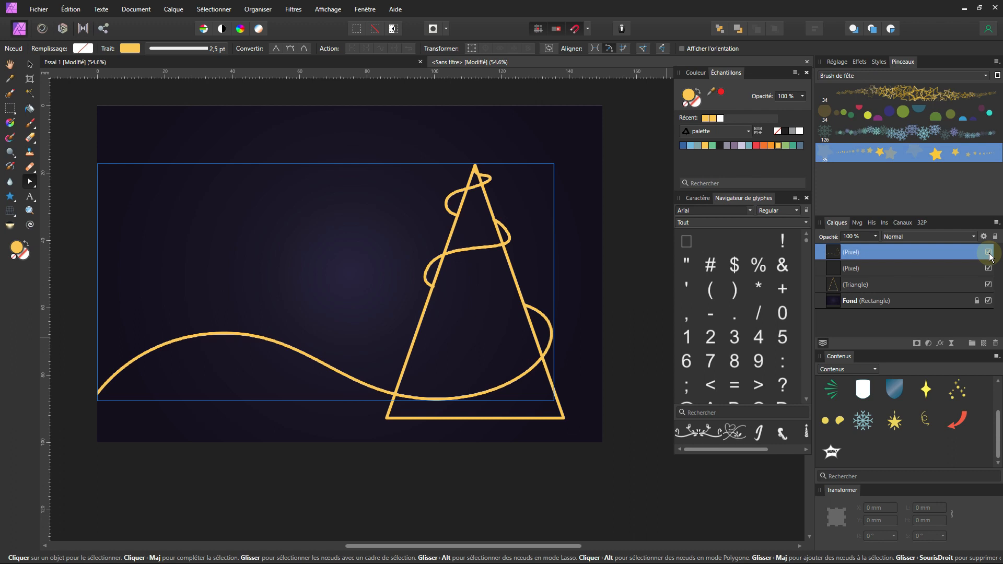
# Step: Add three empty pixel layers above the merged curve layer
pyautogui.click(983, 343)
pyautogui.click(983, 343)
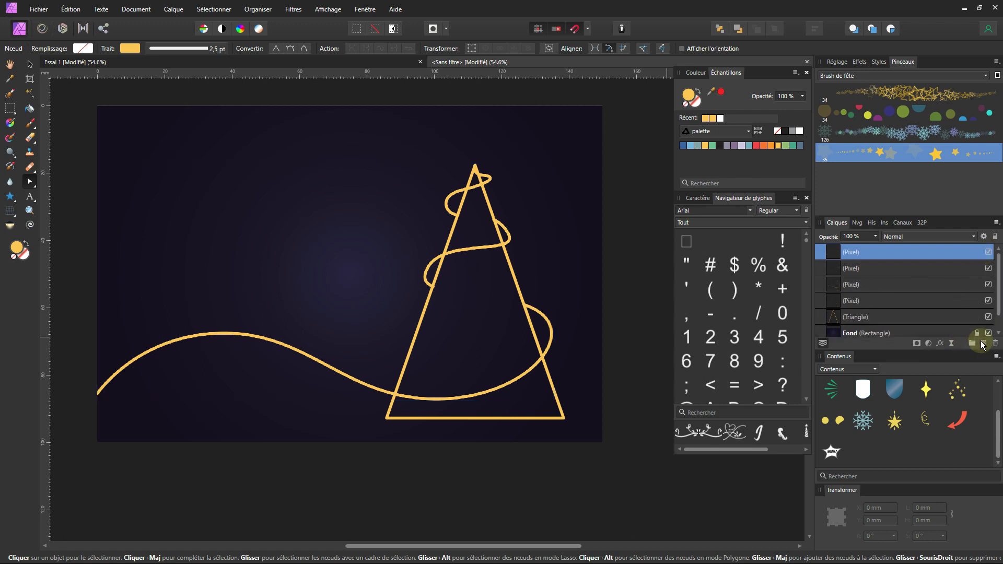
pyautogui.click(983, 343)
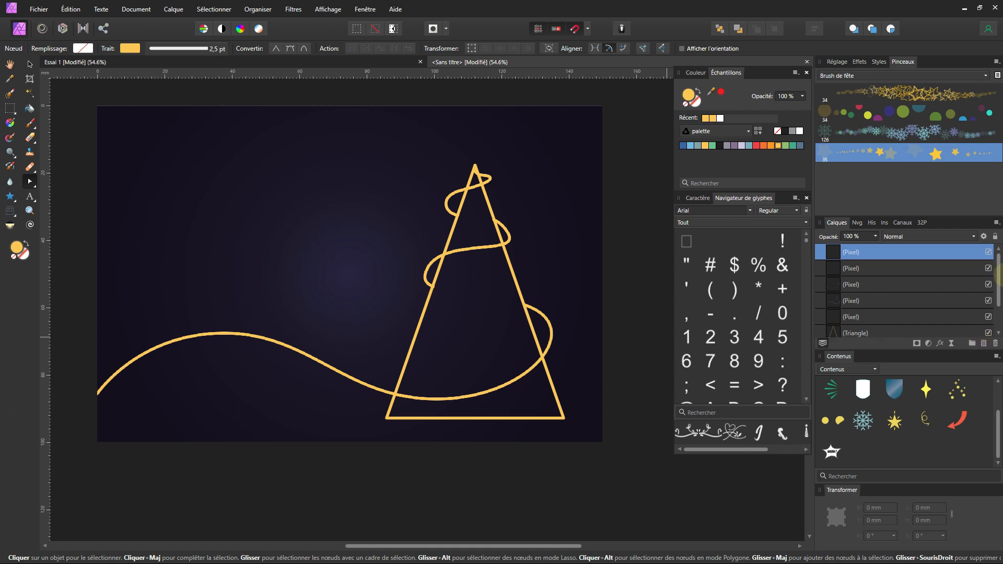
# Step: Choose the outlined golden stars brush from the Brush de fête set and set its width to 43 px
pyautogui.click(921, 96)
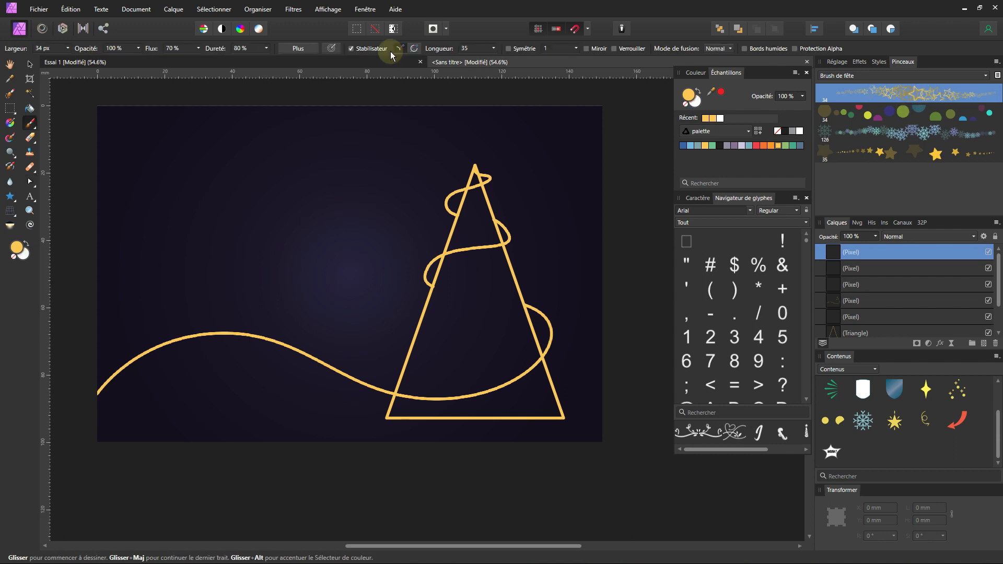
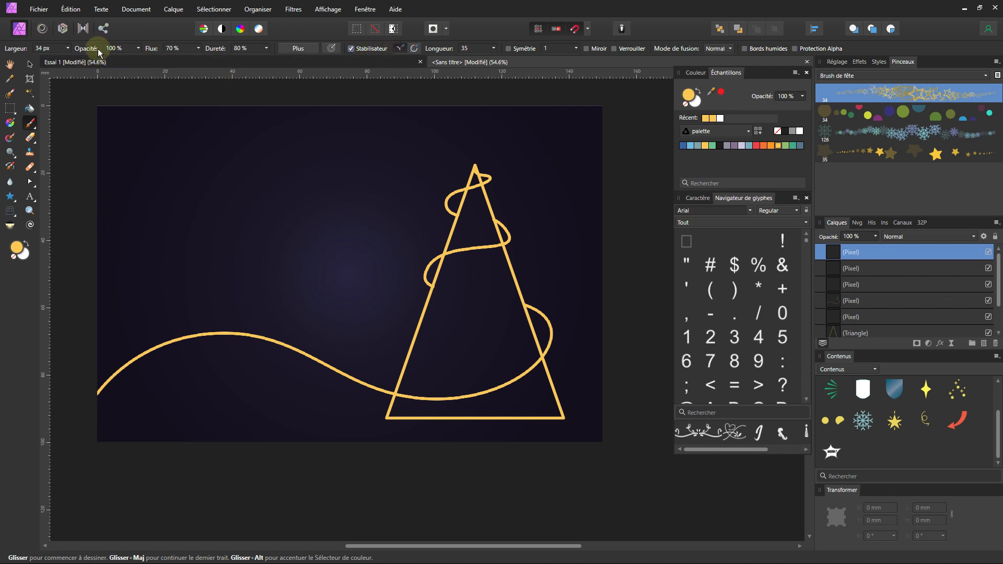
pyautogui.click(68, 48)
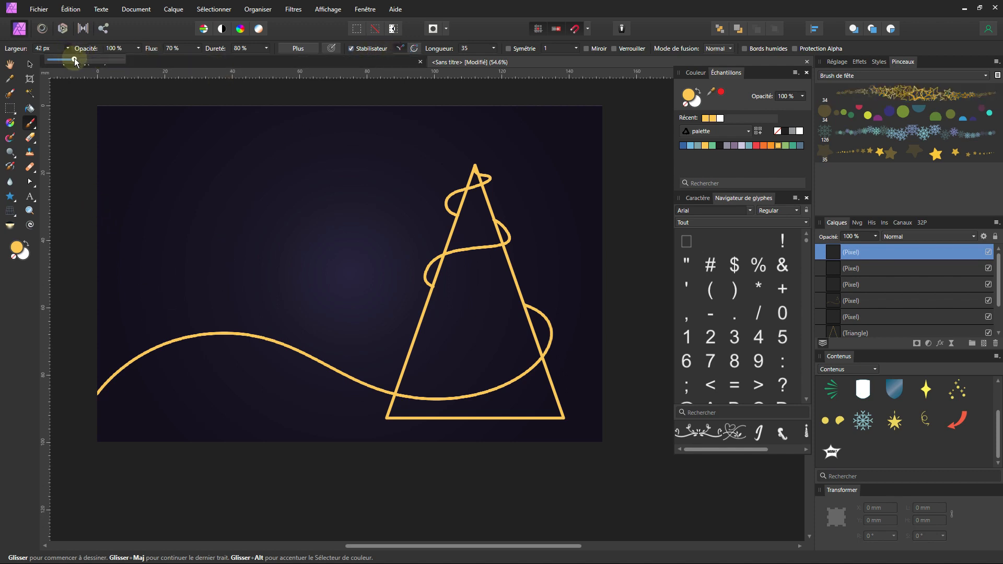
pyautogui.moveTo(75, 61); pyautogui.dragTo(75, 60)
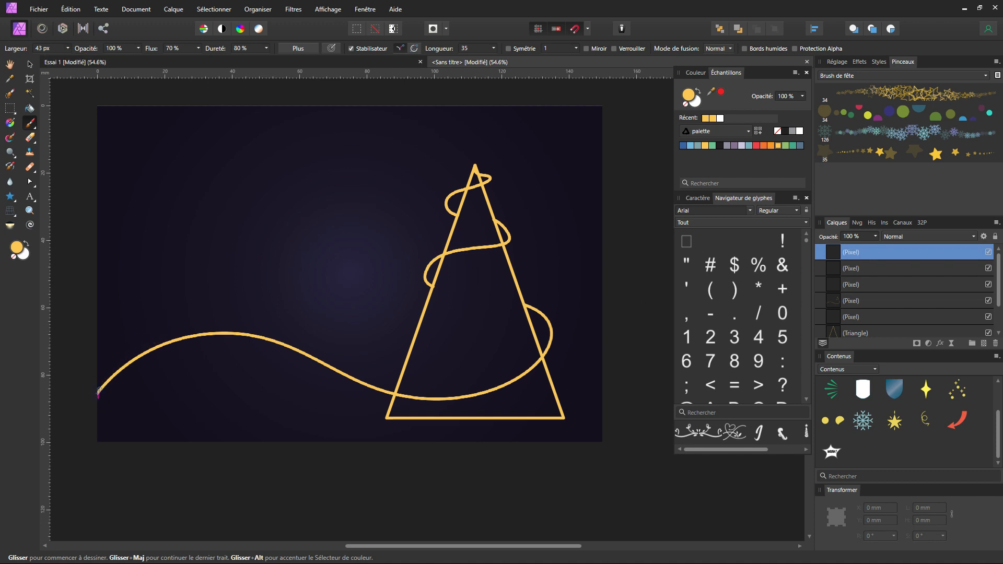
pyautogui.moveTo(131, 354)
pyautogui.mouseDown()
pyautogui.moveTo(214, 341)
pyautogui.moveTo(287, 352)
pyautogui.mouseUp()
pyautogui.press('ctrl')
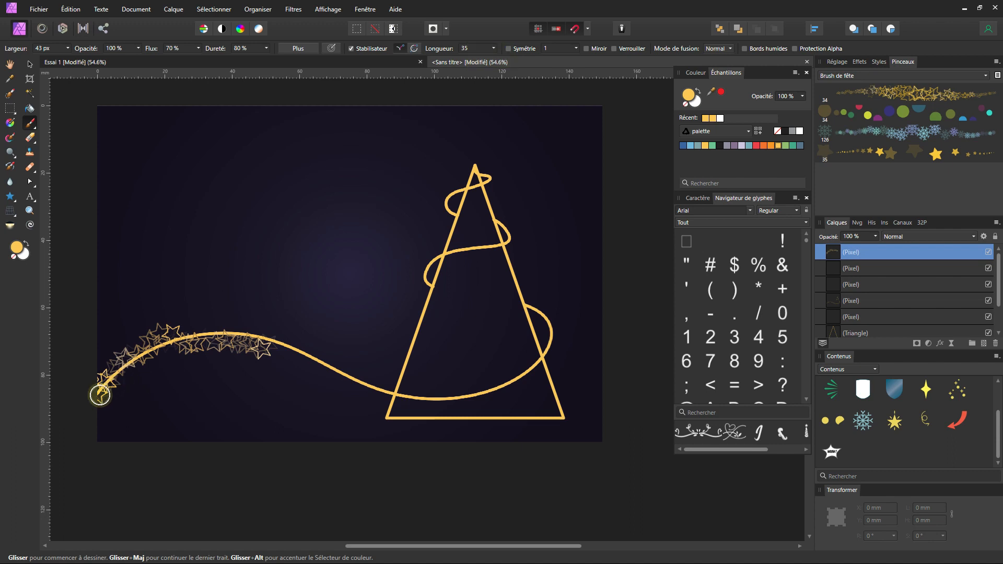
pyautogui.hotkey('ctrl', 'z')
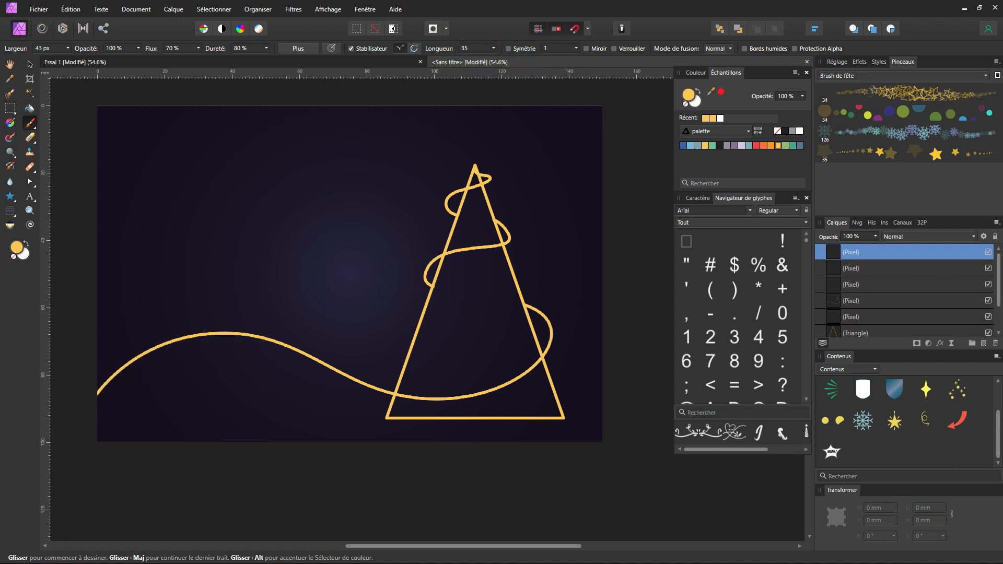
# Step: Paint outlined golden stars on the topmost pixel layer along the long lower curve and the middle curve around the tree
pyautogui.moveTo(123, 364); pyautogui.dragTo(157, 345)
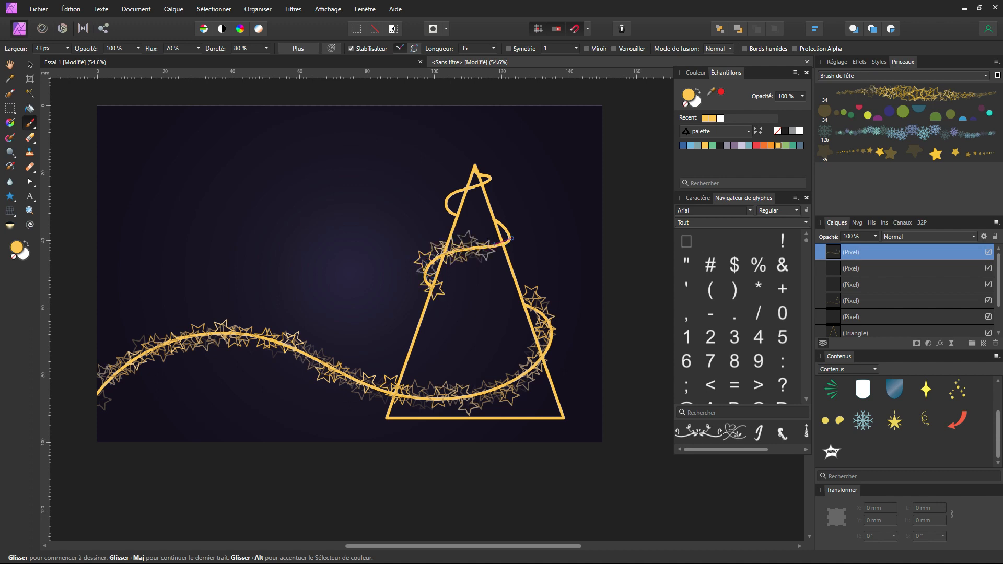
pyautogui.moveTo(480, 212); pyautogui.dragTo(475, 210)
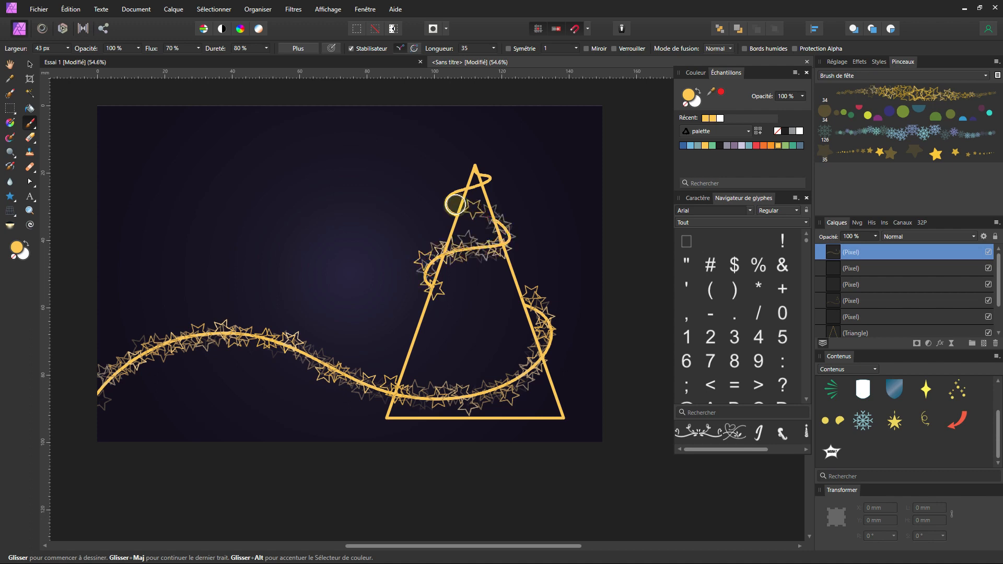
# Step: Set the star brush width to 25 px and paint stars along the small curve around the tree's tip
pyautogui.click(68, 49)
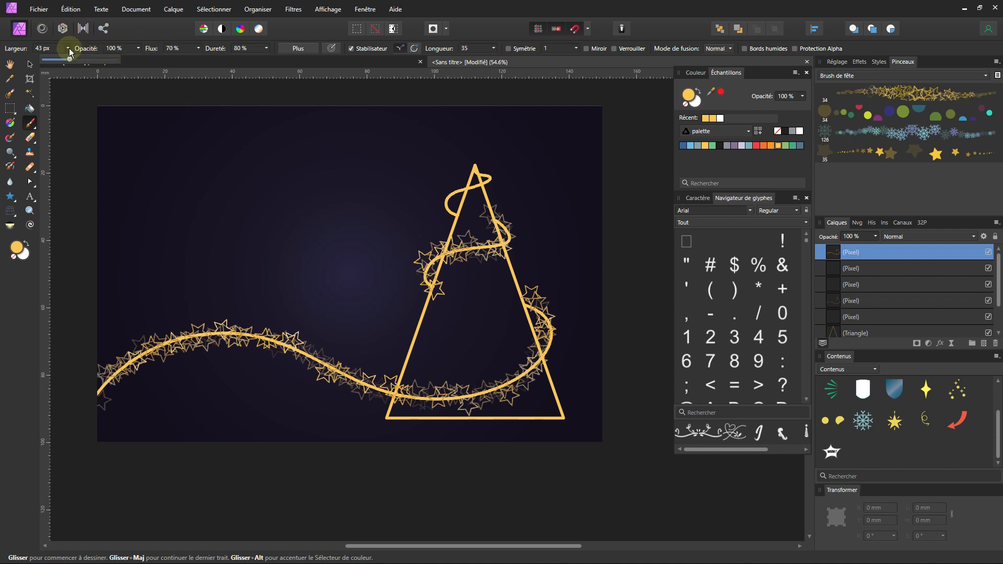
pyautogui.moveTo(69, 60); pyautogui.dragTo(59, 61)
pyautogui.moveTo(459, 214); pyautogui.dragTo(448, 211)
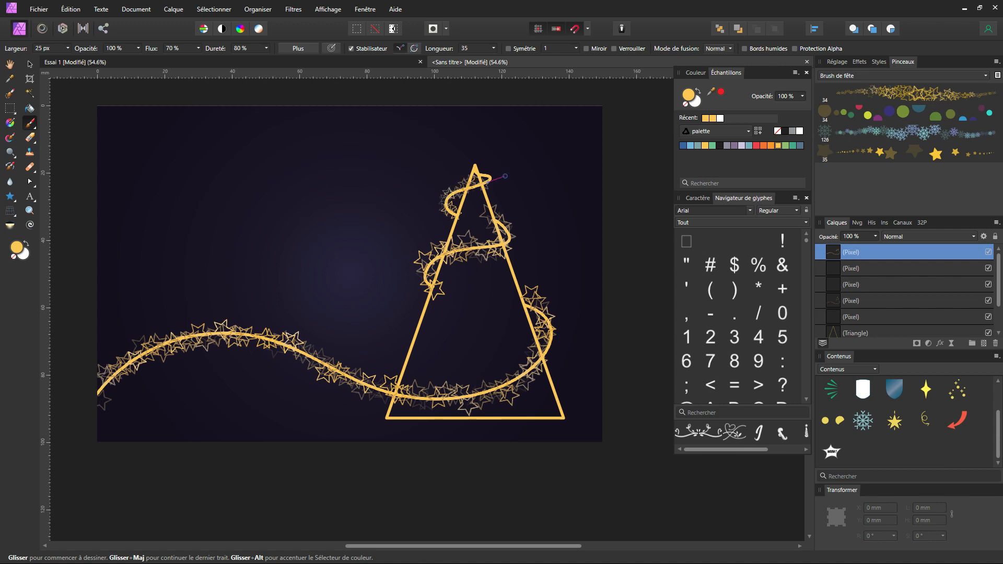
pyautogui.moveTo(465, 163); pyautogui.dragTo(466, 163)
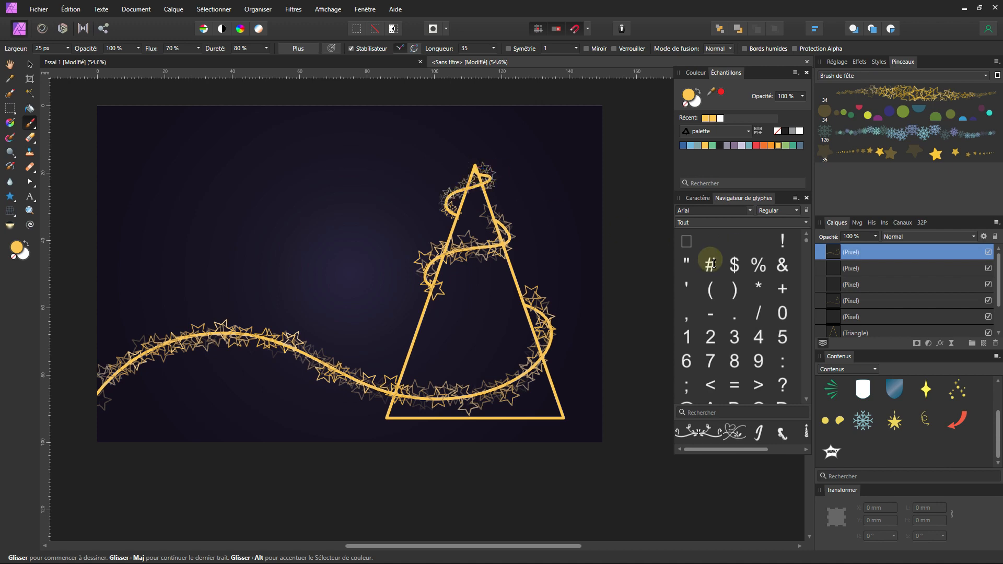
pyautogui.keyDown('ctrl'); pyautogui.scroll(-1, 522, 246); pyautogui.keyUp('ctrl')
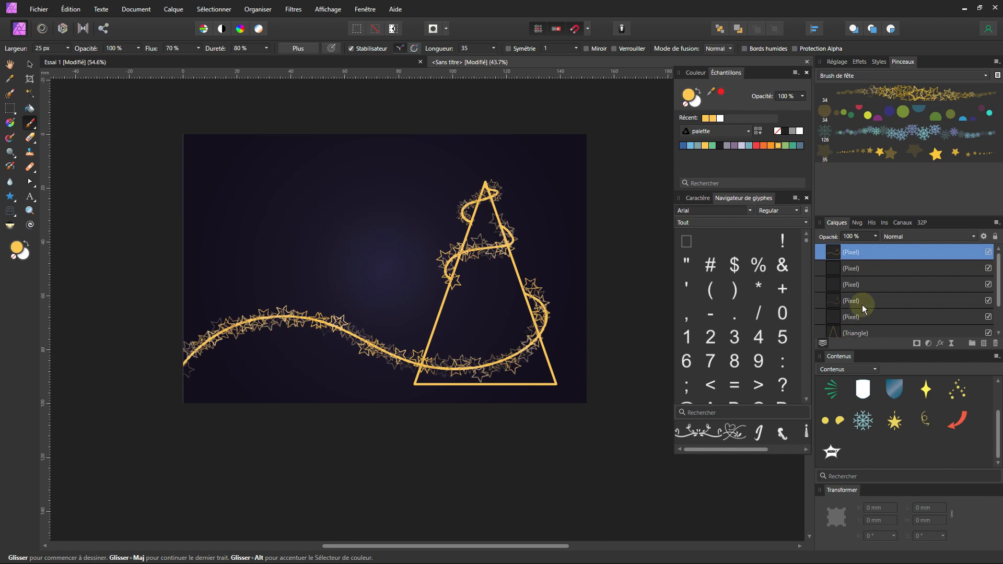
# Step: Move an empty pixel layer beneath the triangle and paint coloured circles across the card on it with the 220 px circle brush
pyautogui.click(860, 268)
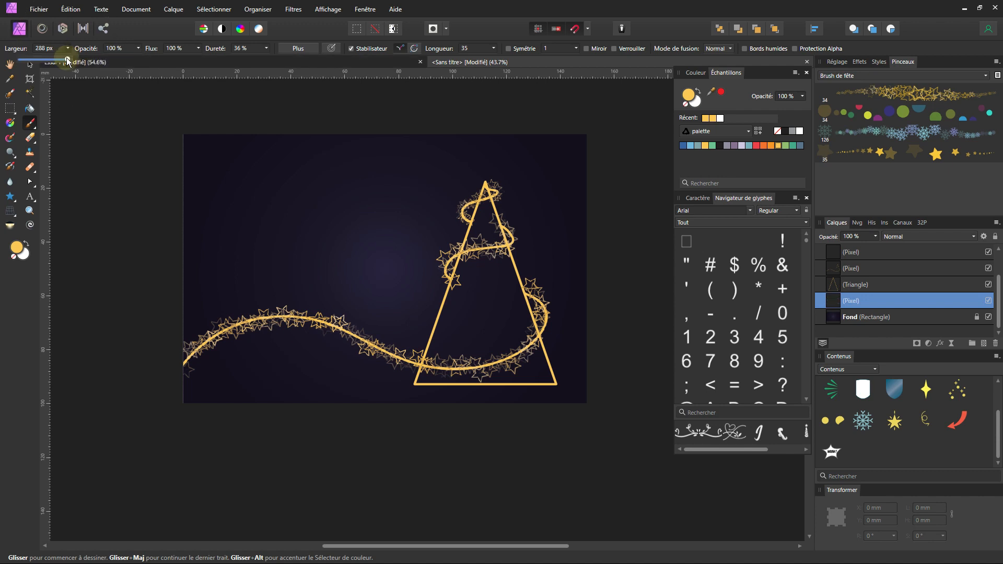
pyautogui.moveTo(61, 61); pyautogui.dragTo(69, 62)
pyautogui.moveTo(242, 161)
pyautogui.mouseDown()
pyautogui.moveTo(452, 226)
pyautogui.moveTo(600, 212)
pyautogui.mouseUp()
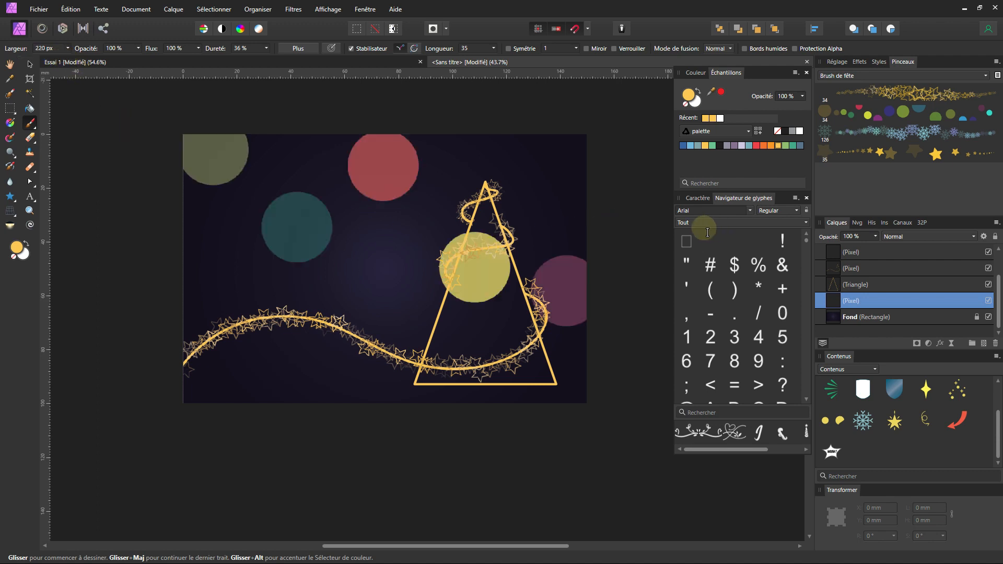
pyautogui.moveTo(561, 159); pyautogui.dragTo(309, 303)
pyautogui.moveTo(187, 373); pyautogui.dragTo(167, 376)
pyautogui.moveTo(146, 242)
pyautogui.mouseDown()
pyautogui.moveTo(389, 329)
pyautogui.moveTo(663, 398)
pyautogui.mouseUp()
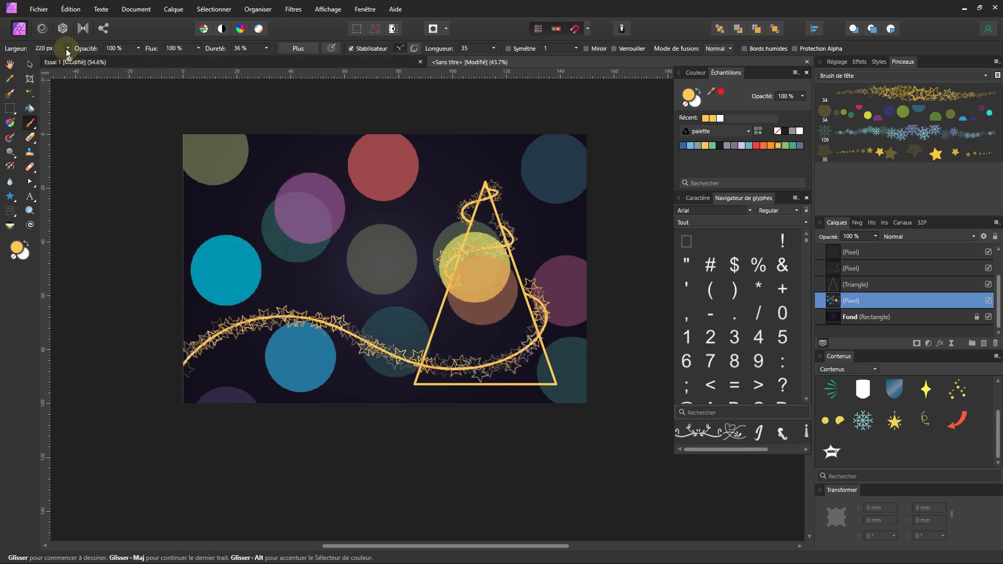
# Step: Set the circle brush width to 357 px and paint larger overlapping coloured circles across the card background
pyautogui.moveTo(68, 53); pyautogui.dragTo(80, 62)
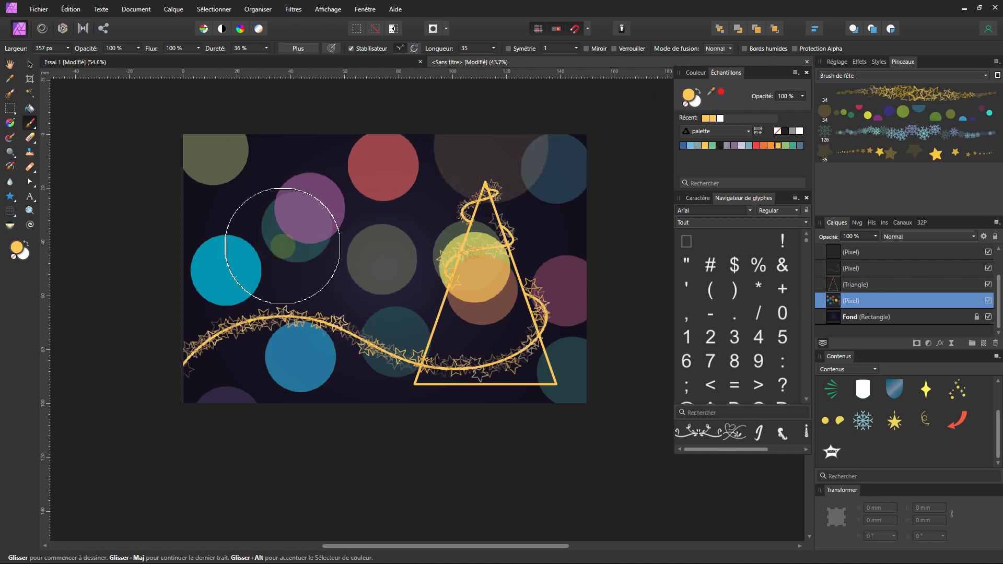
pyautogui.click(222, 211)
pyautogui.click(370, 320)
pyautogui.click(513, 213)
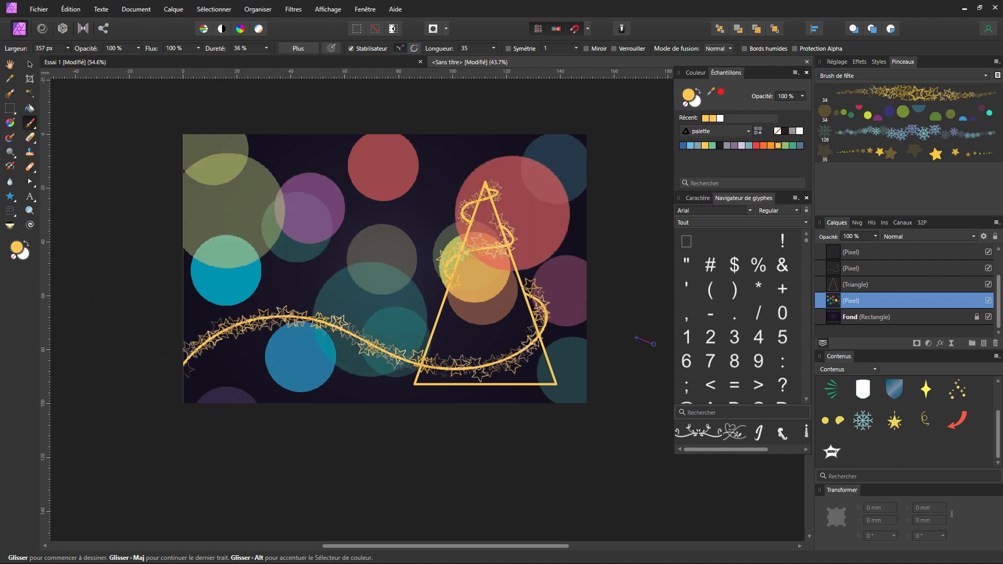
pyautogui.click(488, 361)
pyautogui.click(343, 338)
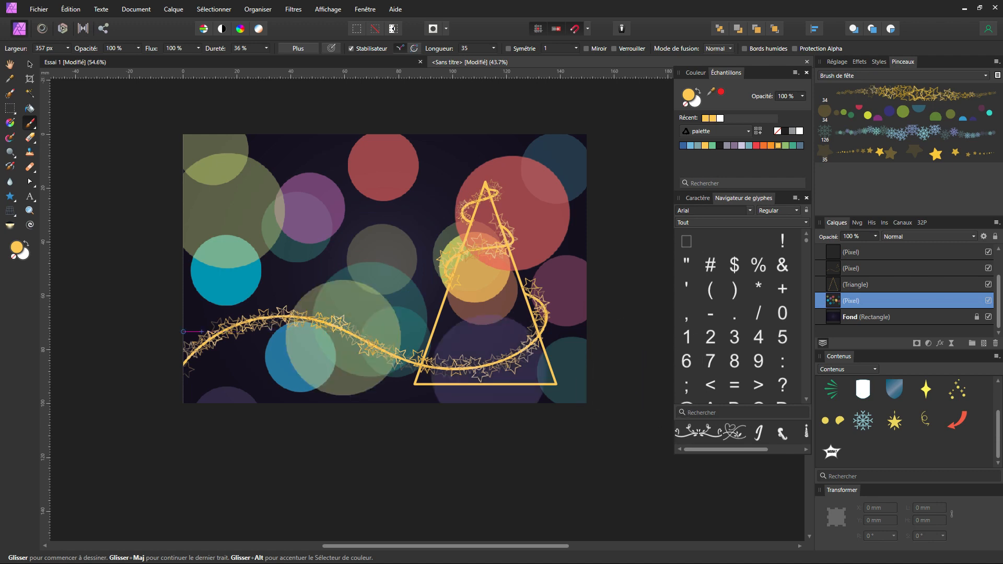
pyautogui.click(143, 335)
pyautogui.click(286, 349)
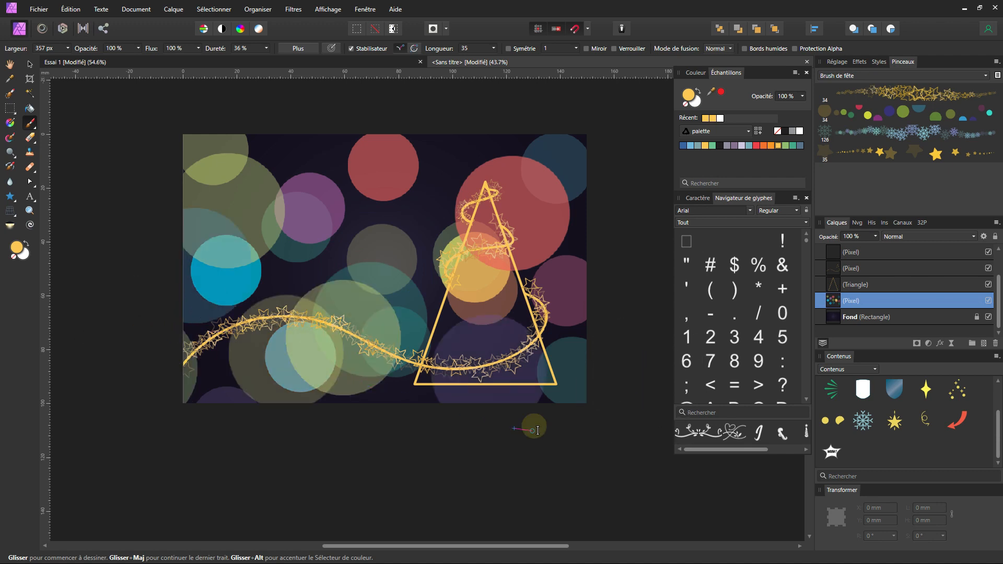
pyautogui.moveTo(234, 141); pyautogui.dragTo(622, 144)
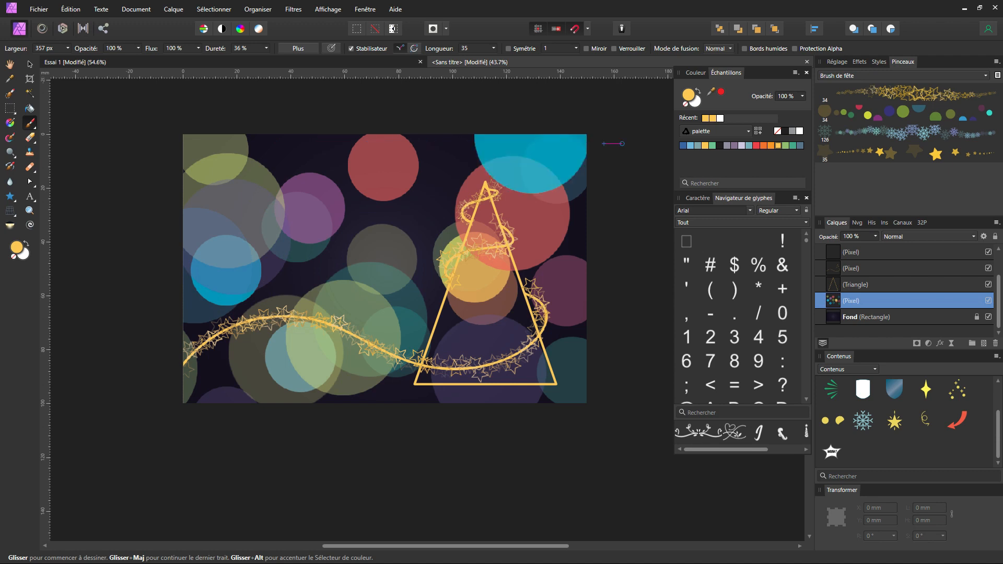
pyautogui.click(383, 157)
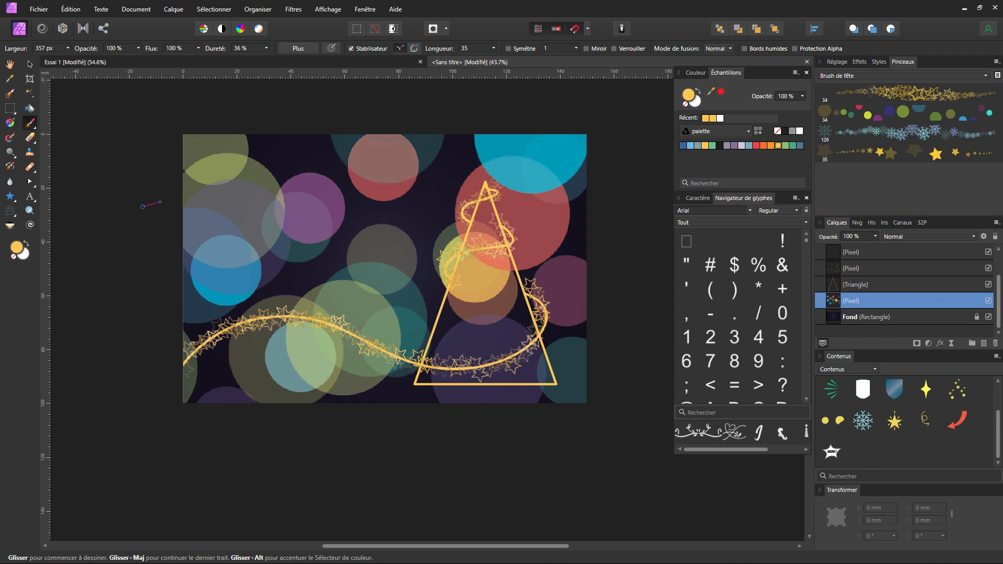
# Step: Set the blend mode of the background circles layer to Lumière tamisée
pyautogui.click(30, 63)
pyautogui.click(296, 162)
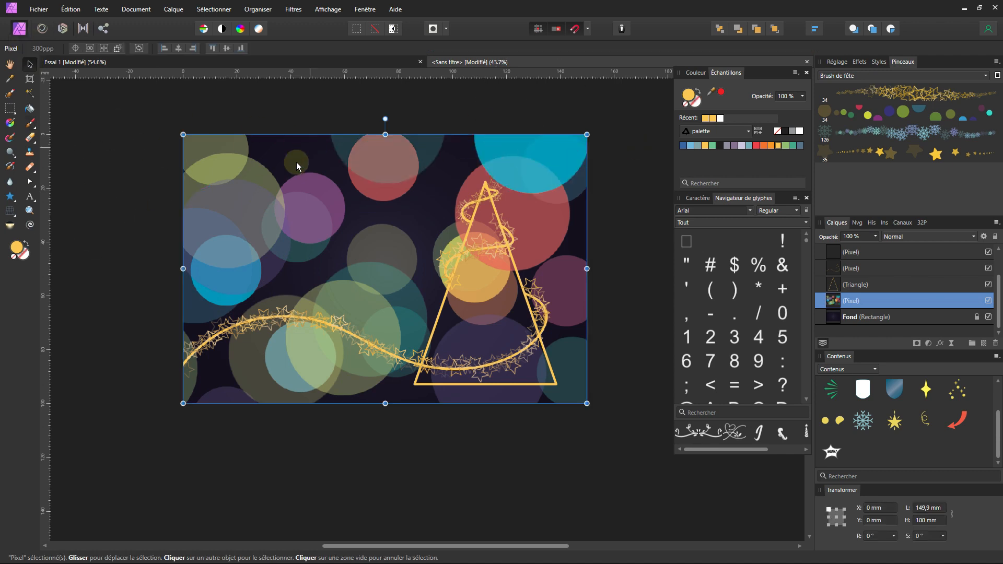
pyautogui.click(974, 238)
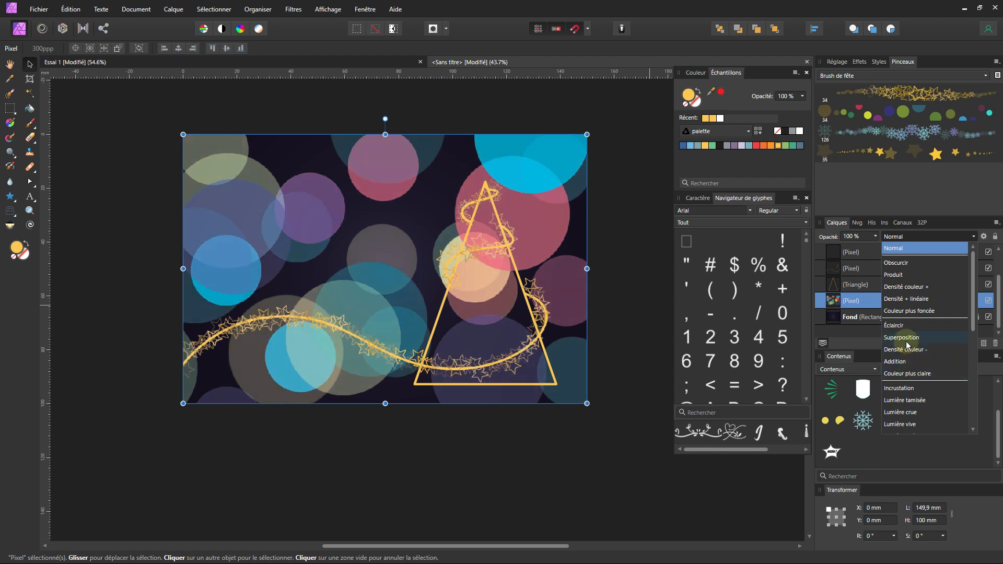
pyautogui.click(907, 400)
# Step: Lower the circles layer's opacity to 16% and nest the layer inside the Fond rectangle
pyautogui.click(862, 238)
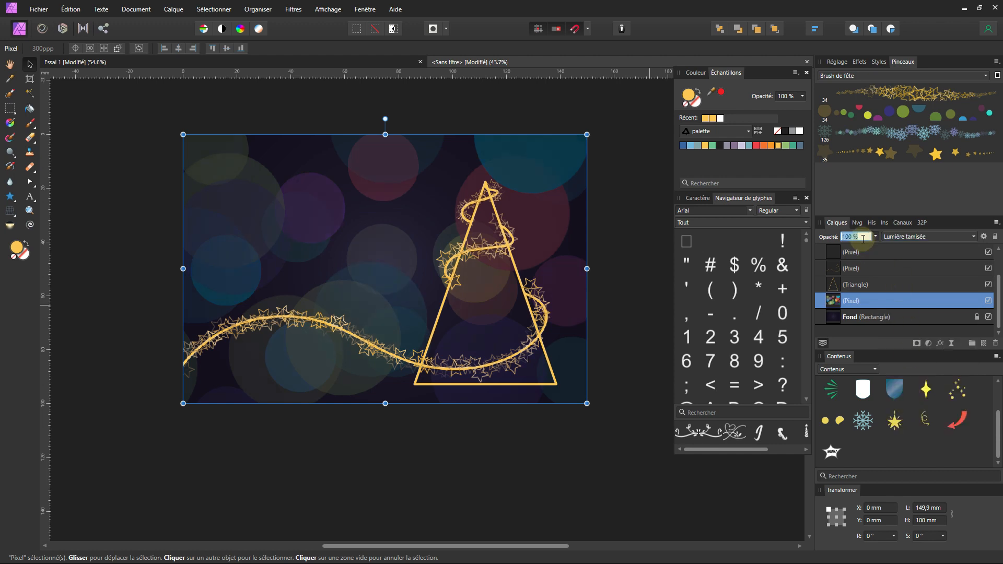
pyautogui.write('50')
pyautogui.press('Return')
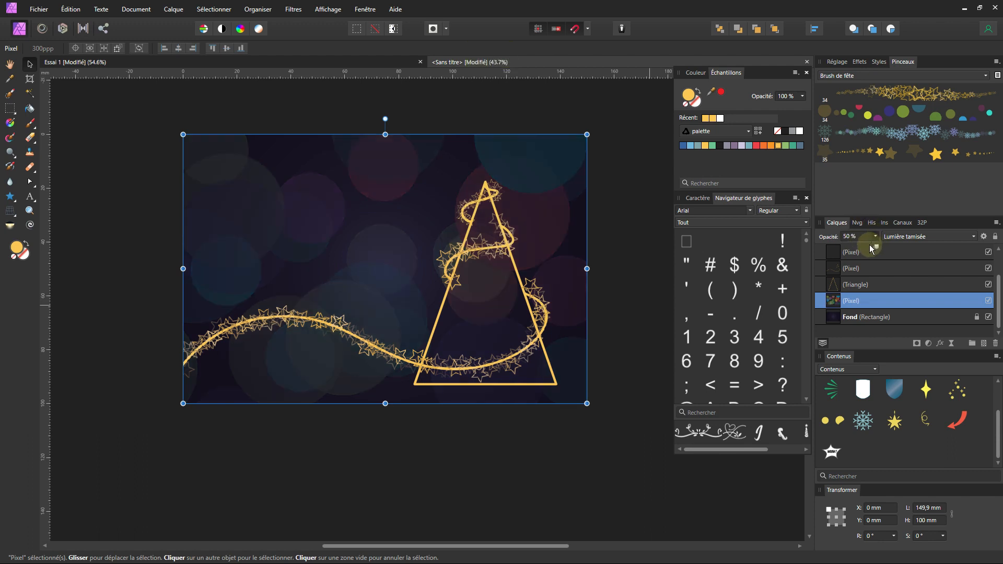
pyautogui.moveTo(871, 249); pyautogui.dragTo(857, 249)
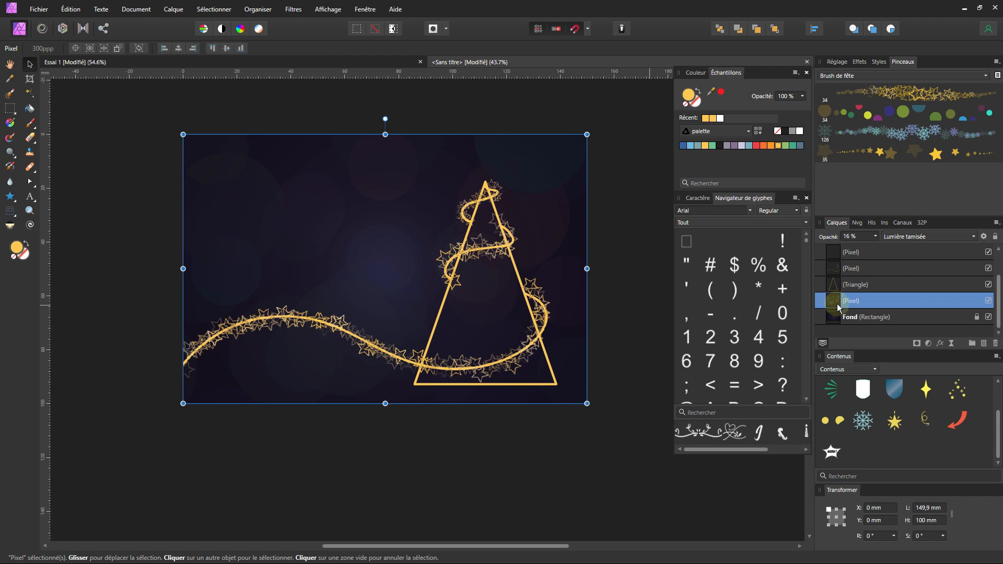
pyautogui.moveTo(850, 302); pyautogui.dragTo(825, 326)
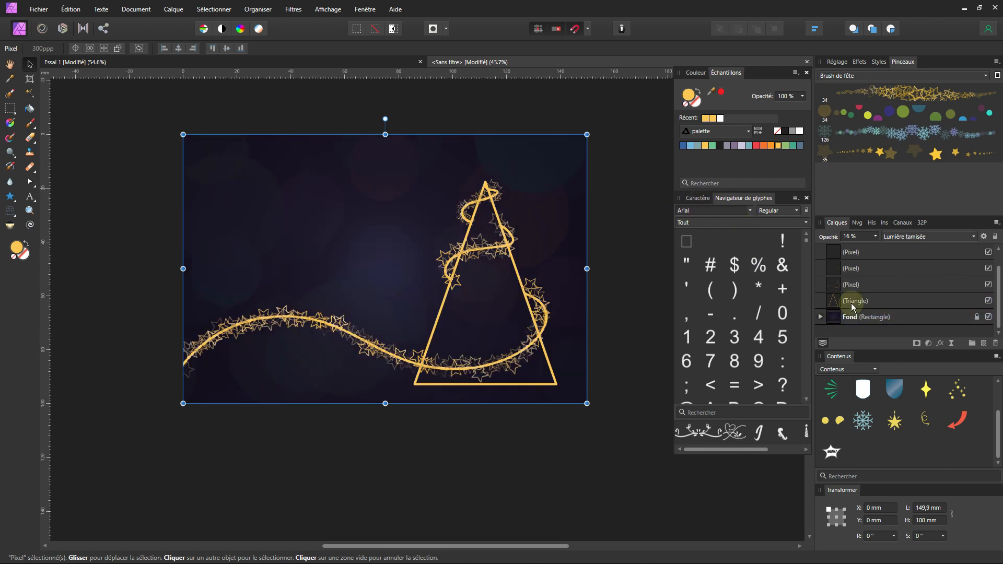
pyautogui.click(387, 428)
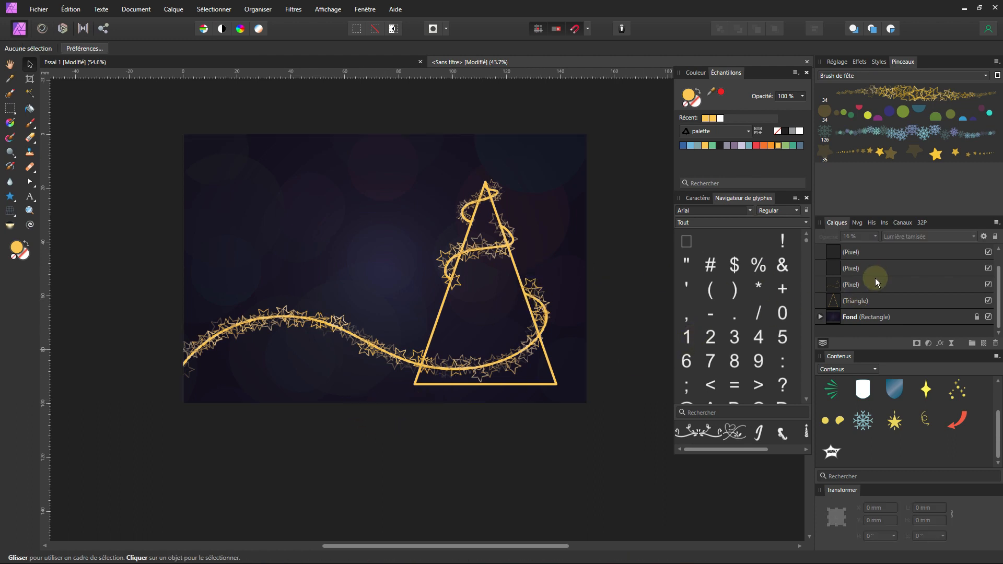
# Step: Paint snowflakes inside the triangle tree on the empty pixel layer below the outlined stars, using the snowflake brush at 126 px
pyautogui.scroll(1, 873, 278)
pyautogui.click(861, 269)
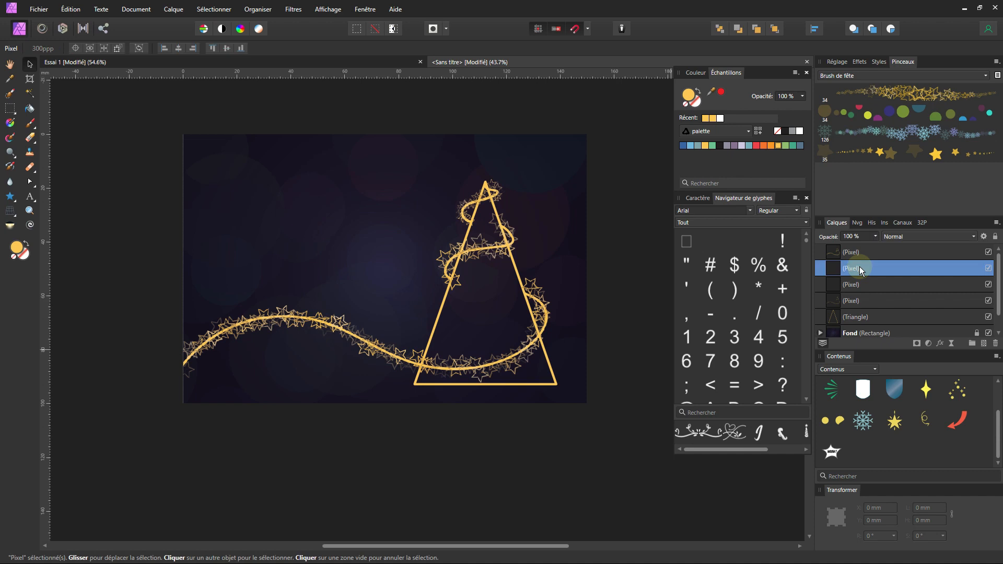
pyautogui.click(934, 133)
pyautogui.click(28, 132)
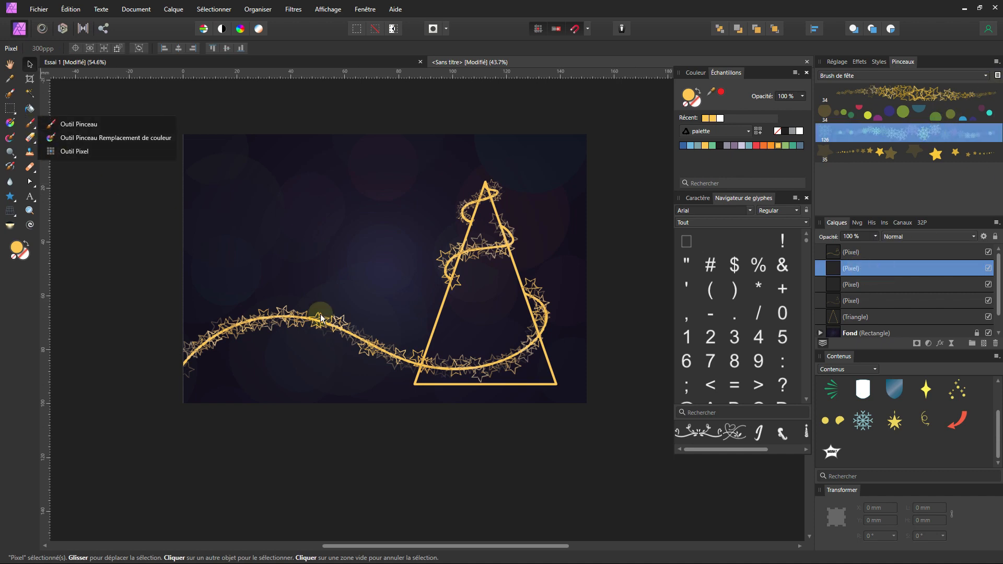
pyautogui.click(73, 124)
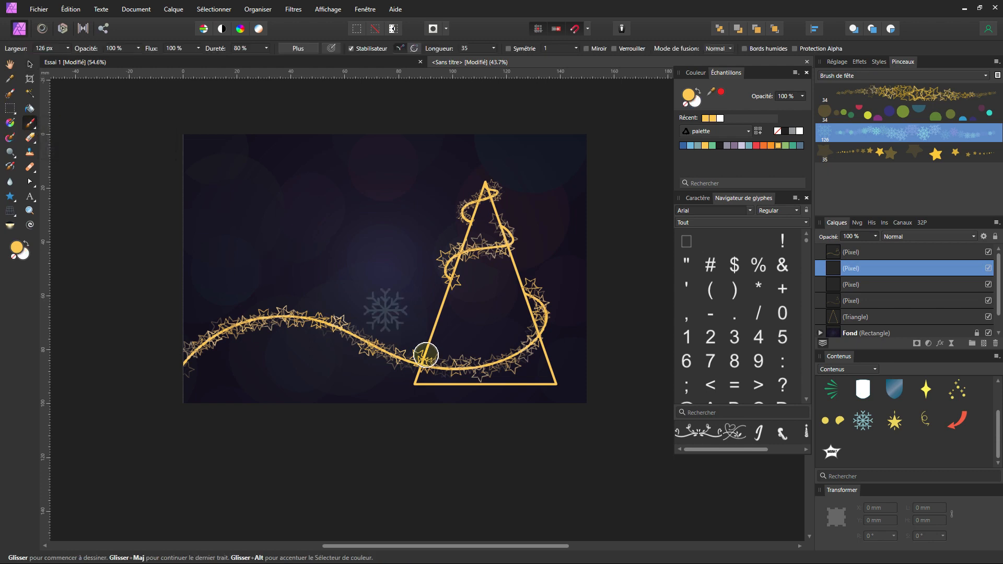
pyautogui.moveTo(457, 338)
pyautogui.mouseDown()
pyautogui.moveTo(480, 282)
pyautogui.moveTo(484, 206)
pyautogui.moveTo(483, 216)
pyautogui.mouseUp()
pyautogui.moveTo(483, 249)
pyautogui.mouseDown()
pyautogui.moveTo(517, 329)
pyautogui.moveTo(473, 271)
pyautogui.mouseUp()
pyautogui.moveTo(494, 331); pyautogui.dragTo(523, 375)
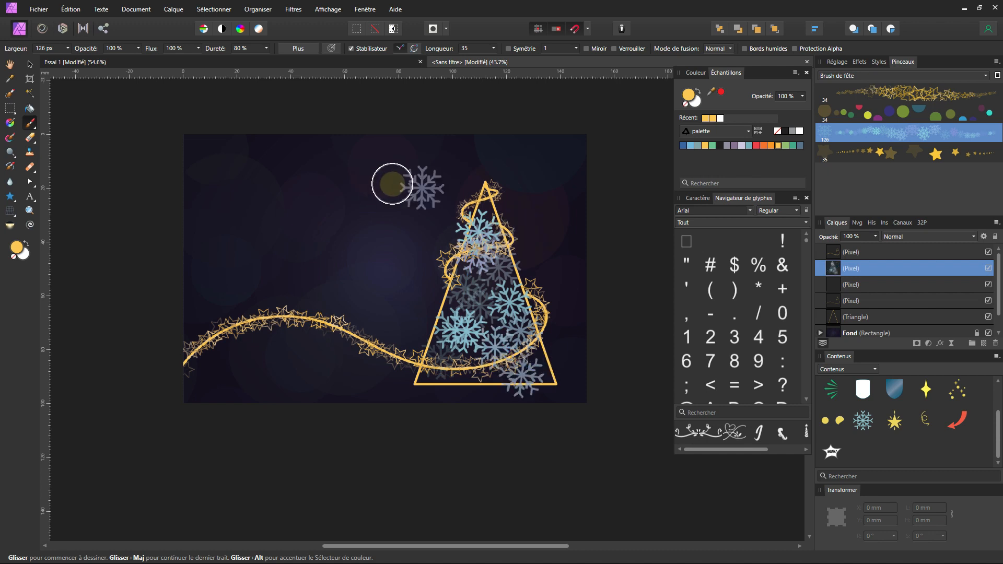
# Step: Choose the solid golden stars brush, set its width to 12 px, and scatter small stars among the tree's snowflakes
pyautogui.click(884, 114)
pyautogui.click(879, 154)
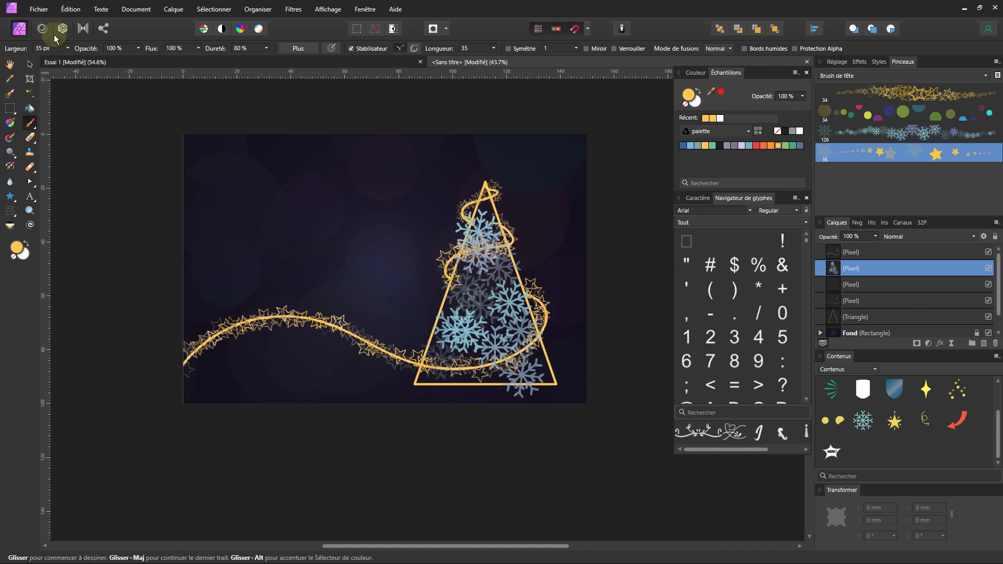
pyautogui.click(68, 49)
pyautogui.moveTo(68, 61); pyautogui.dragTo(54, 60)
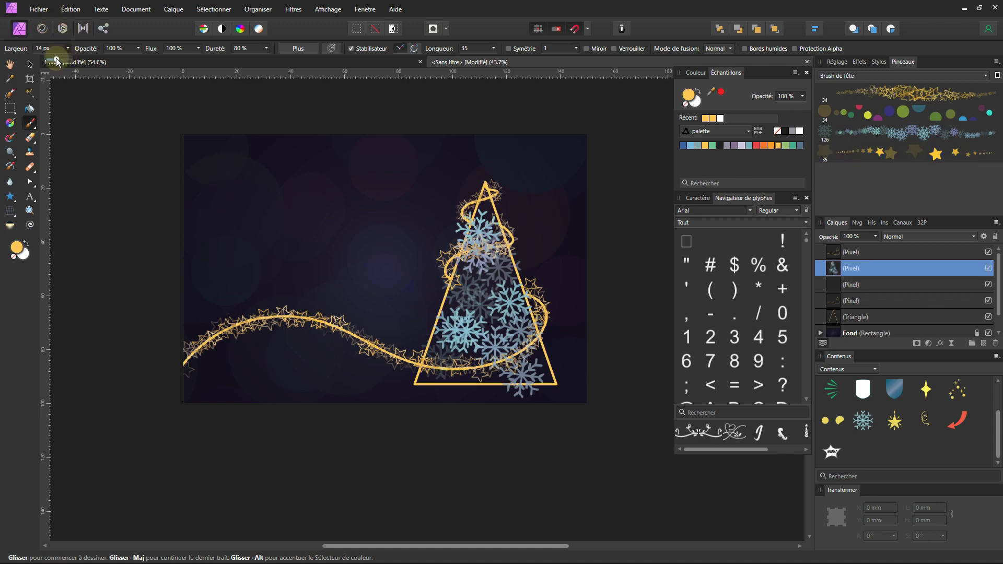
pyautogui.moveTo(198, 349); pyautogui.dragTo(219, 330)
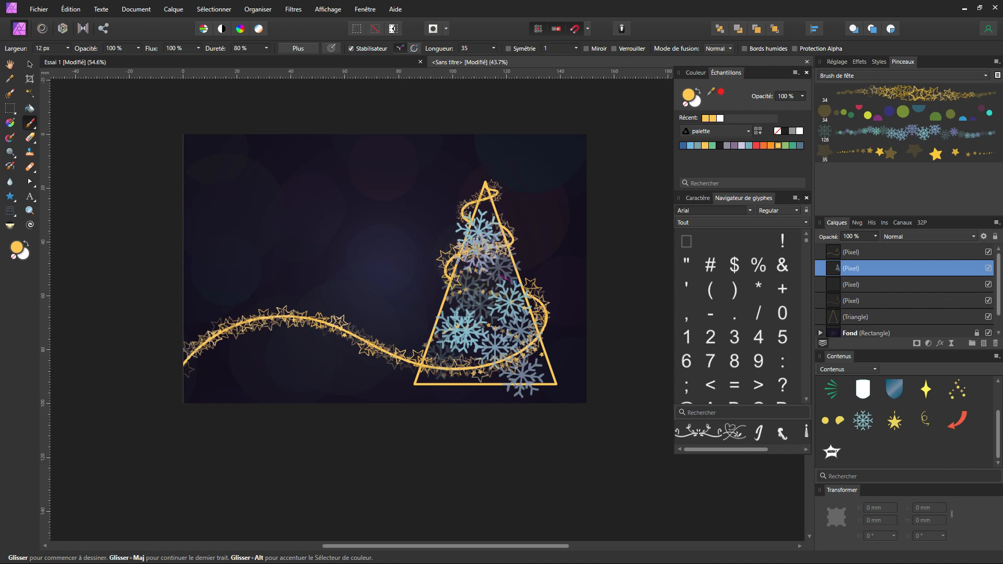
# Step: Paint small coloured circles over the tree on the empty pixel layer below the snowflakes, using the circle brush at 44 px
pyautogui.click(885, 283)
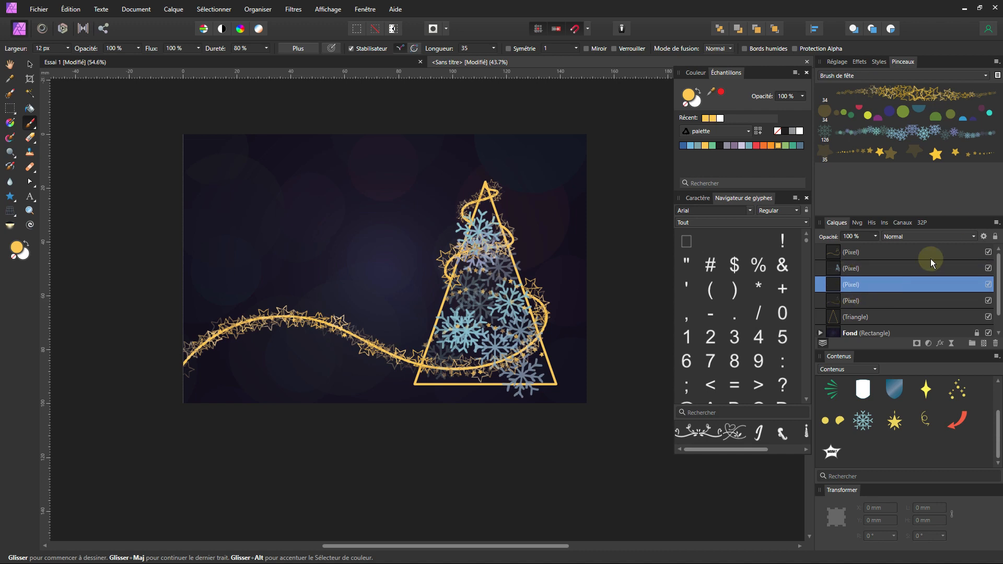
pyautogui.click(913, 114)
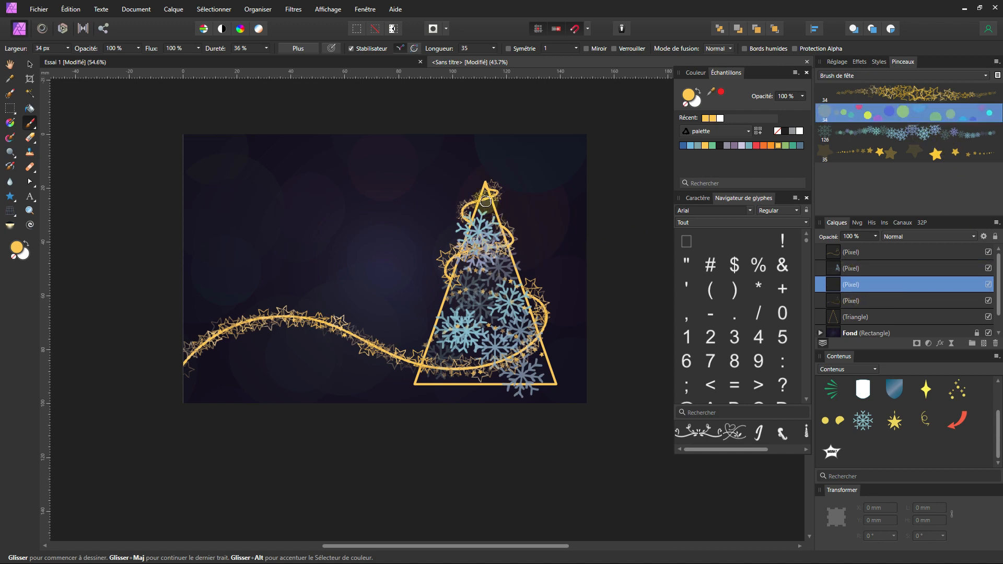
pyautogui.click(67, 51)
pyautogui.moveTo(70, 59); pyautogui.dragTo(75, 59)
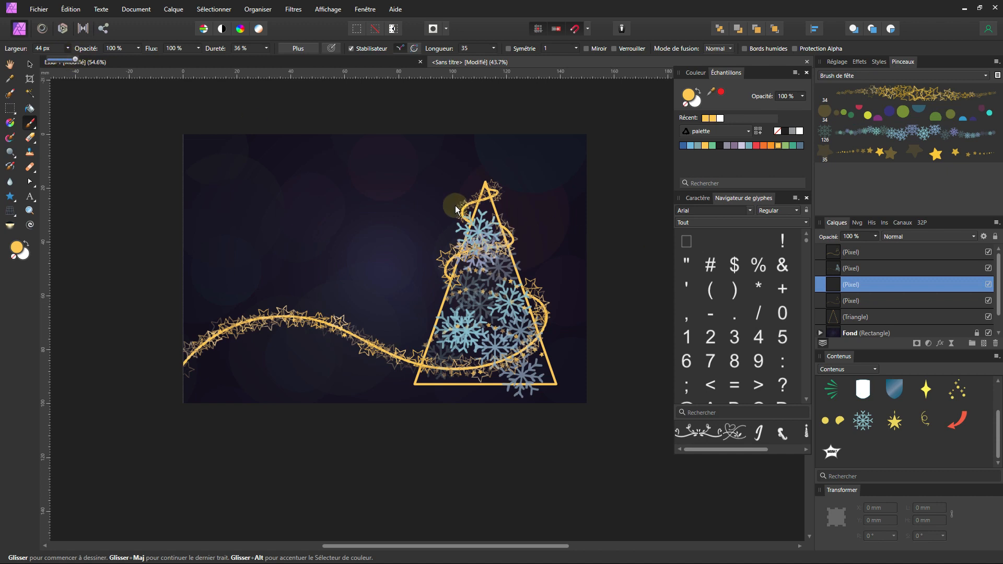
pyautogui.click(477, 202)
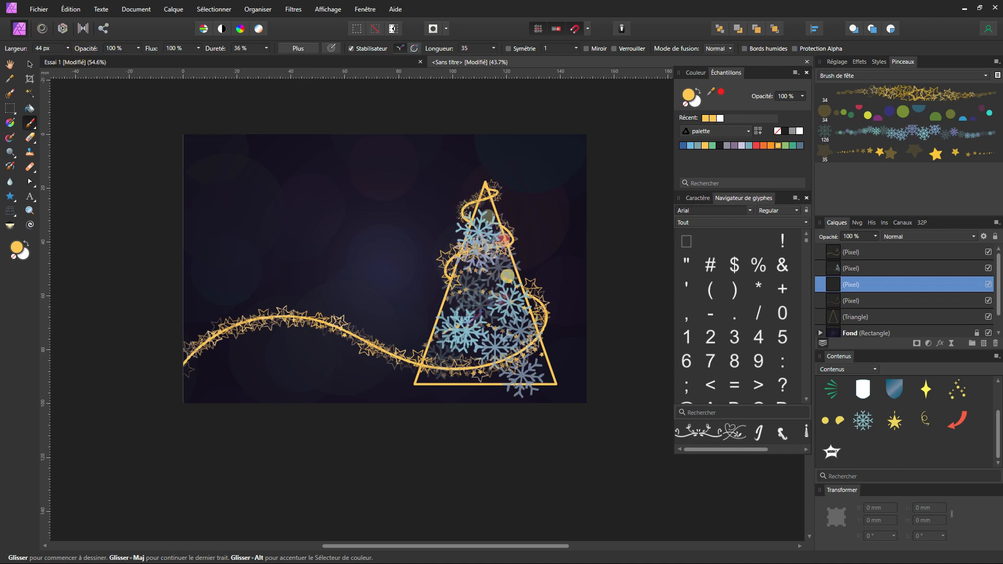
pyautogui.moveTo(532, 374)
pyautogui.mouseDown()
pyautogui.moveTo(553, 369)
pyautogui.moveTo(495, 344)
pyautogui.mouseUp()
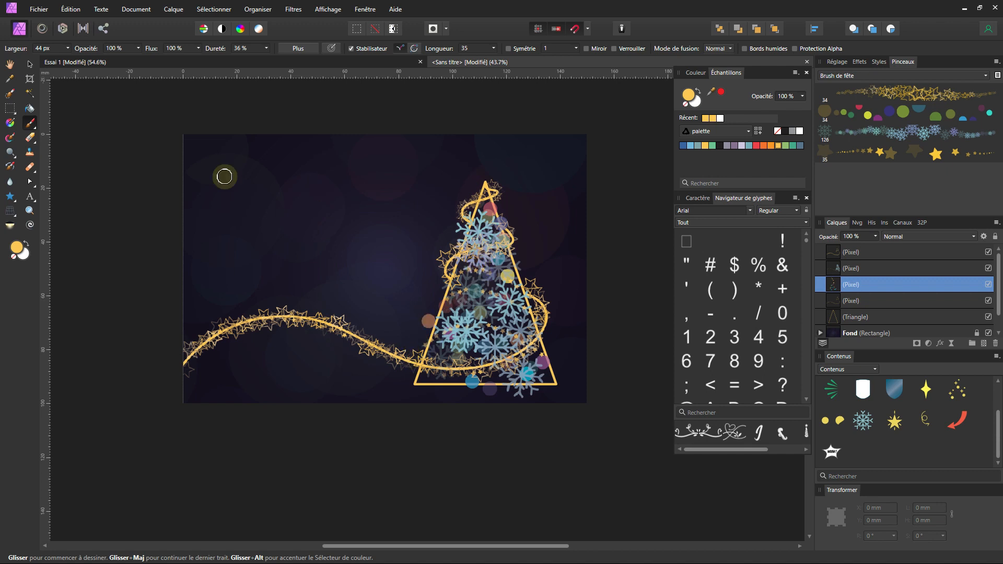
pyautogui.click(29, 64)
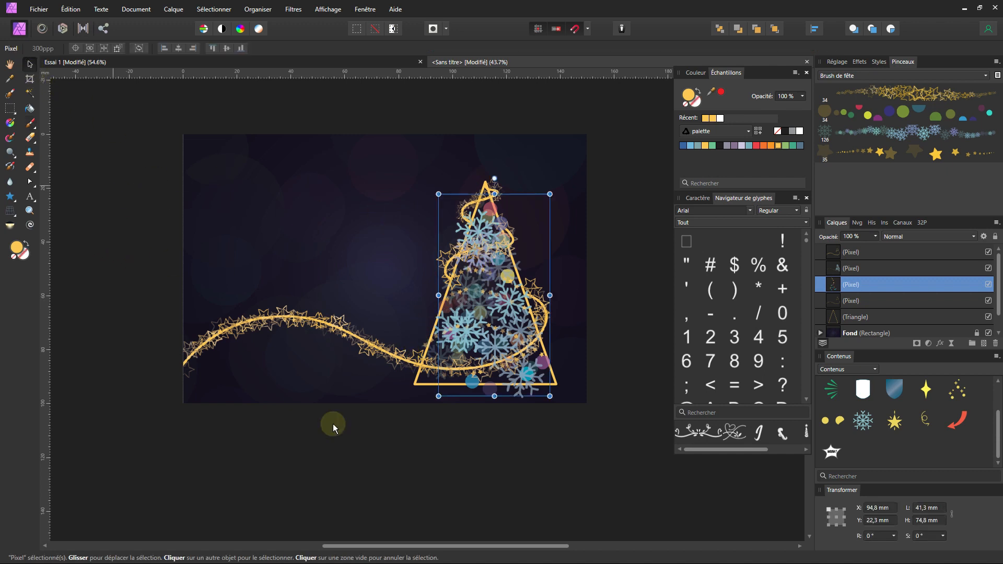
pyautogui.click(466, 464)
# Step: Add an outer glow with a 50 px radius to the pixel layer running along the golden curve, just above the triangle layer
pyautogui.scroll(-1, 883, 302)
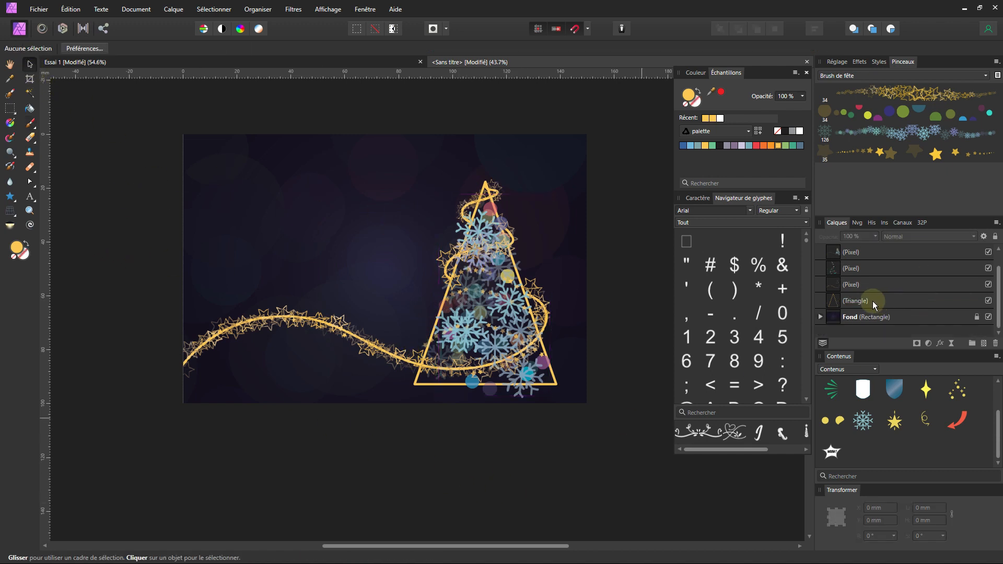
pyautogui.click(851, 284)
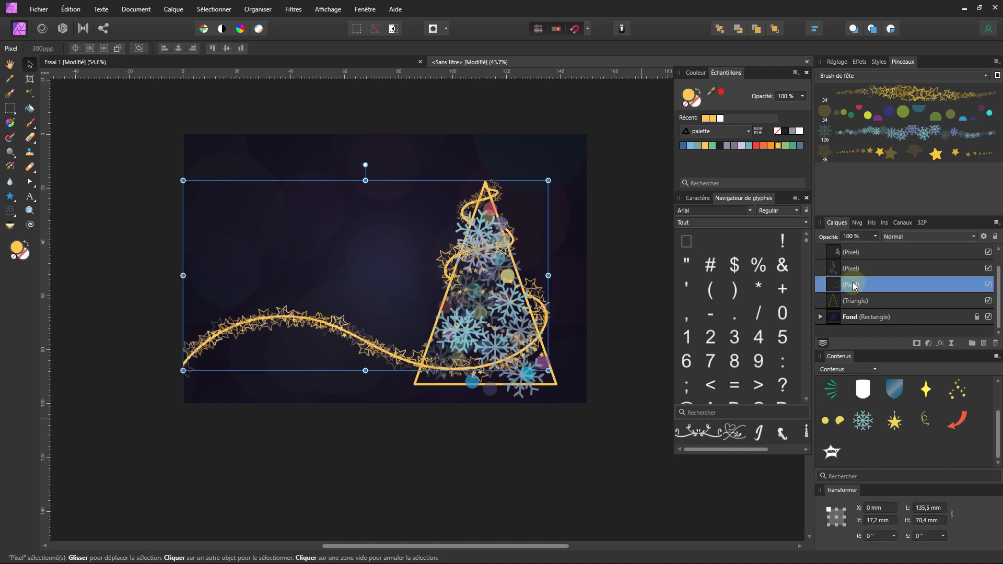
pyautogui.click(941, 343)
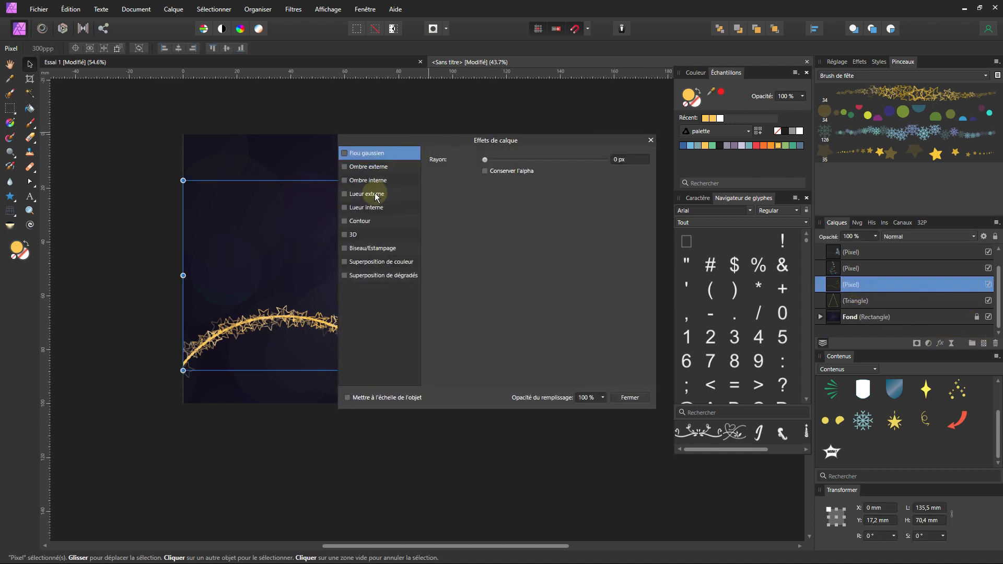
pyautogui.click(347, 198)
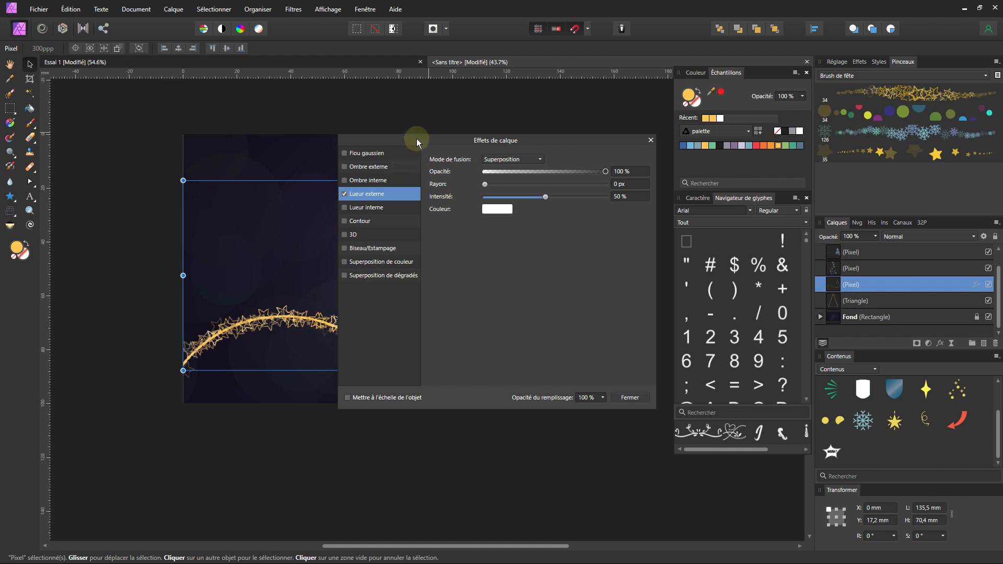
pyautogui.moveTo(416, 139); pyautogui.dragTo(670, 141)
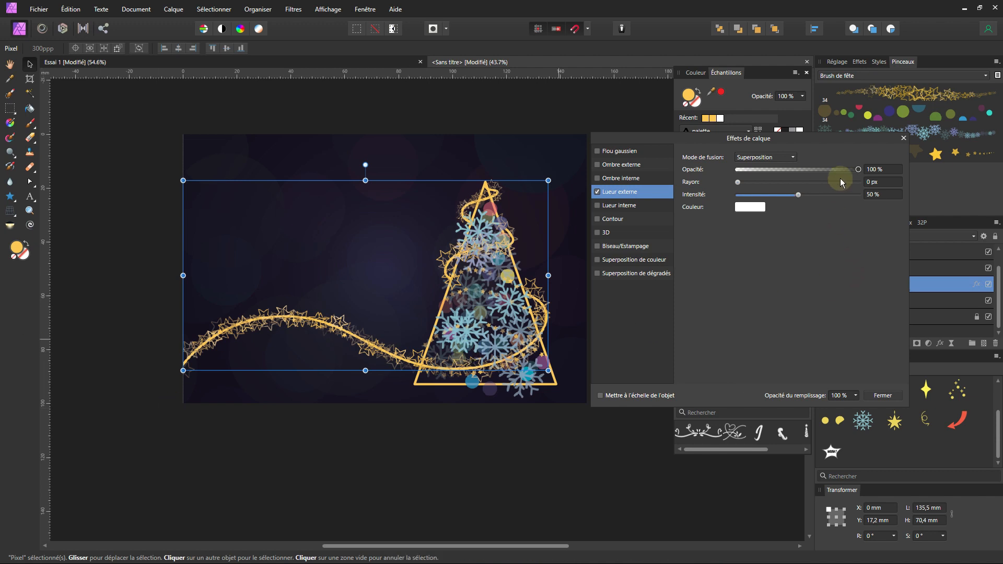
pyautogui.click(875, 183)
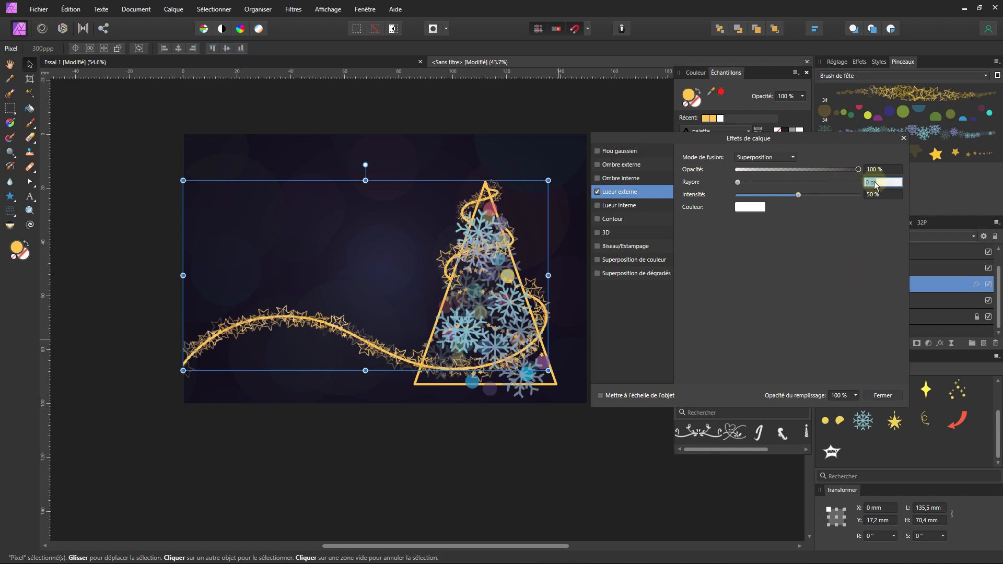
pyautogui.write('50')
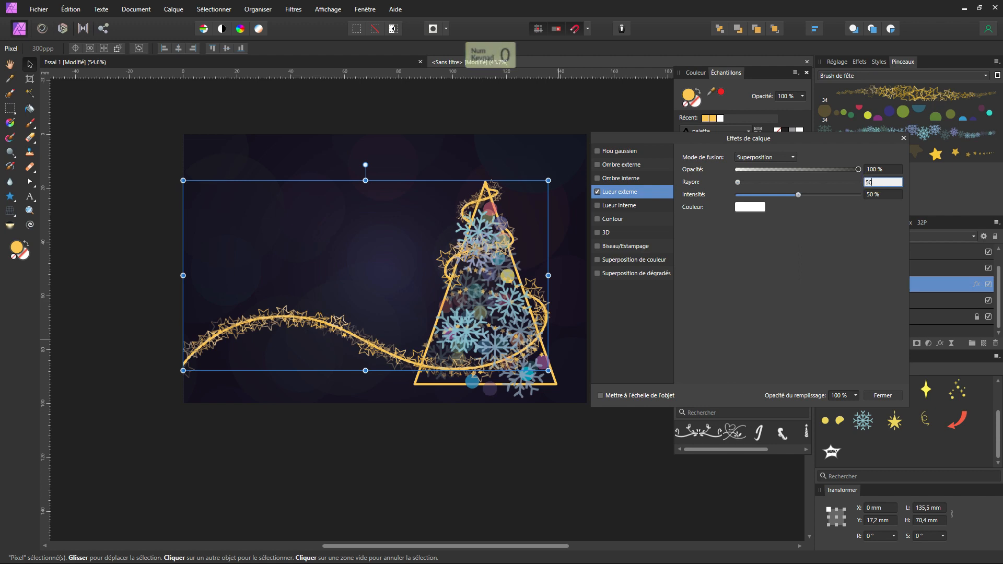
pyautogui.press('Tab')
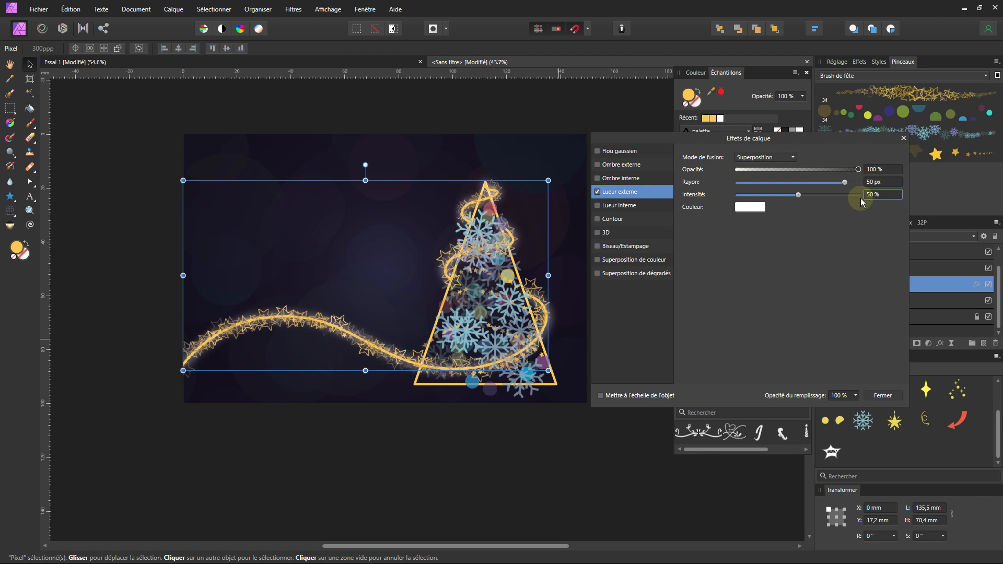
# Step: Set the intensity of the curve layer's outer glow to 80% and close the layer effects
pyautogui.click(875, 195)
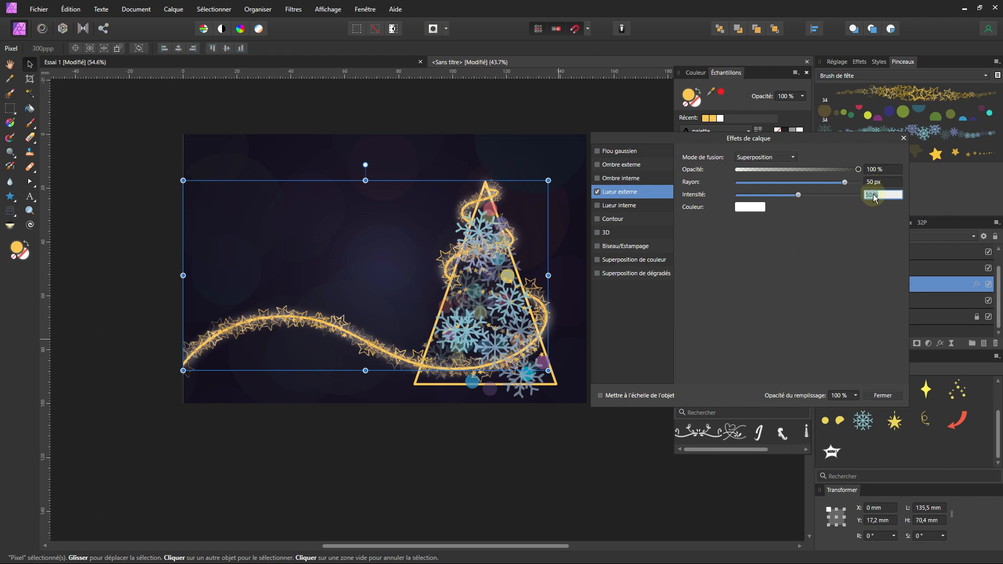
pyautogui.write('80')
pyautogui.press('Tab')
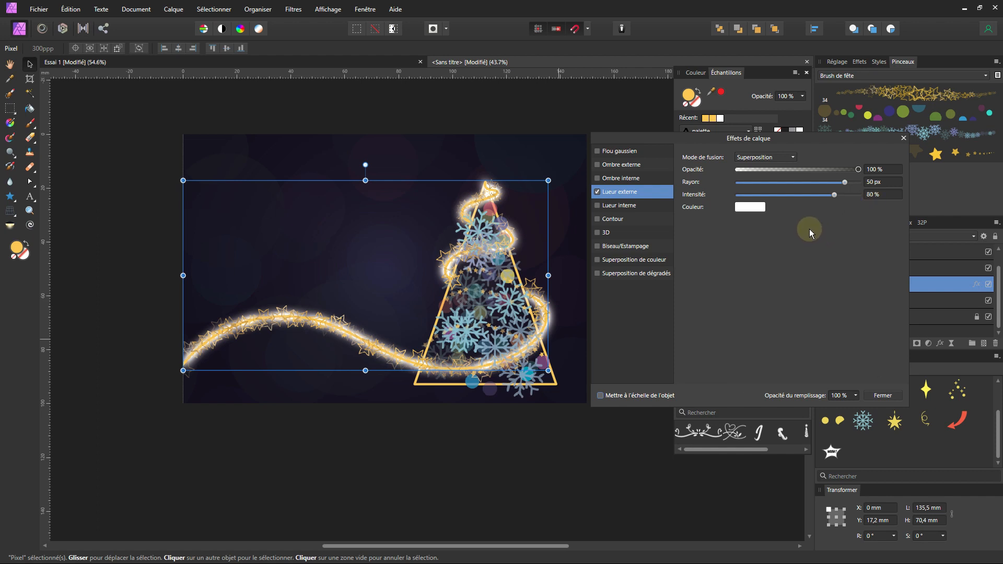
pyautogui.click(879, 396)
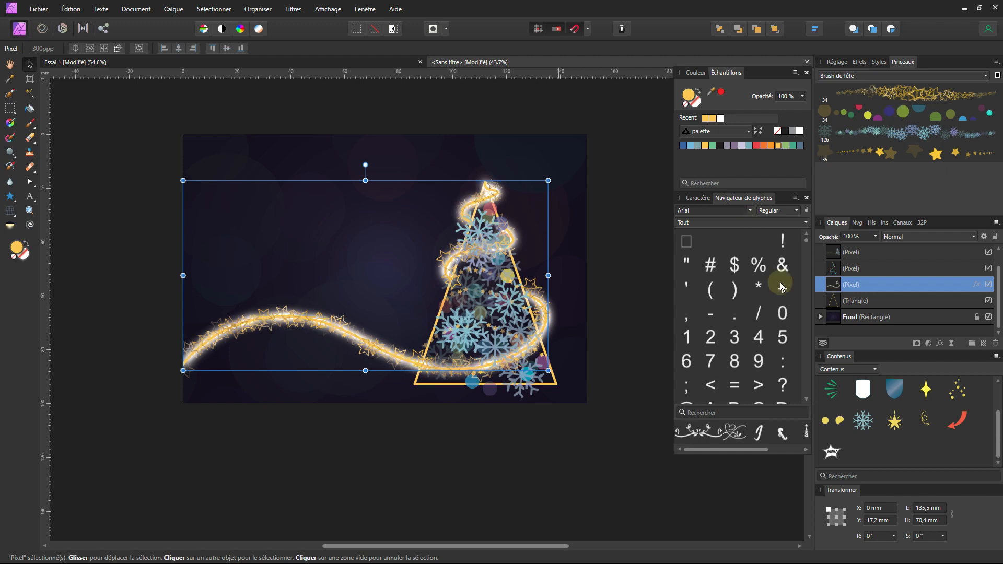
# Step: Hide and reshow the coloured circles layer and the snowflakes layer in turn to check what each contains
pyautogui.click(857, 269)
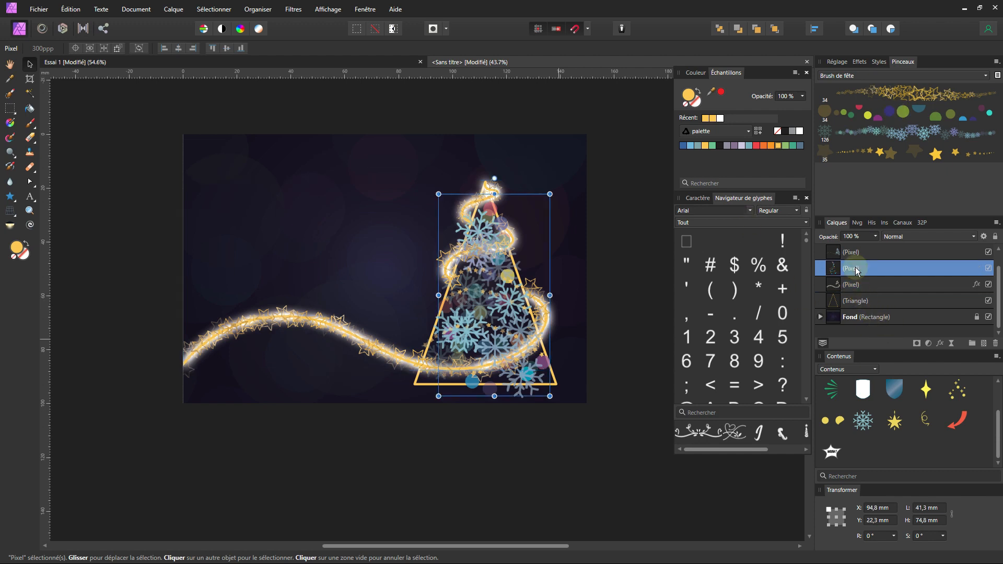
pyautogui.click(987, 269)
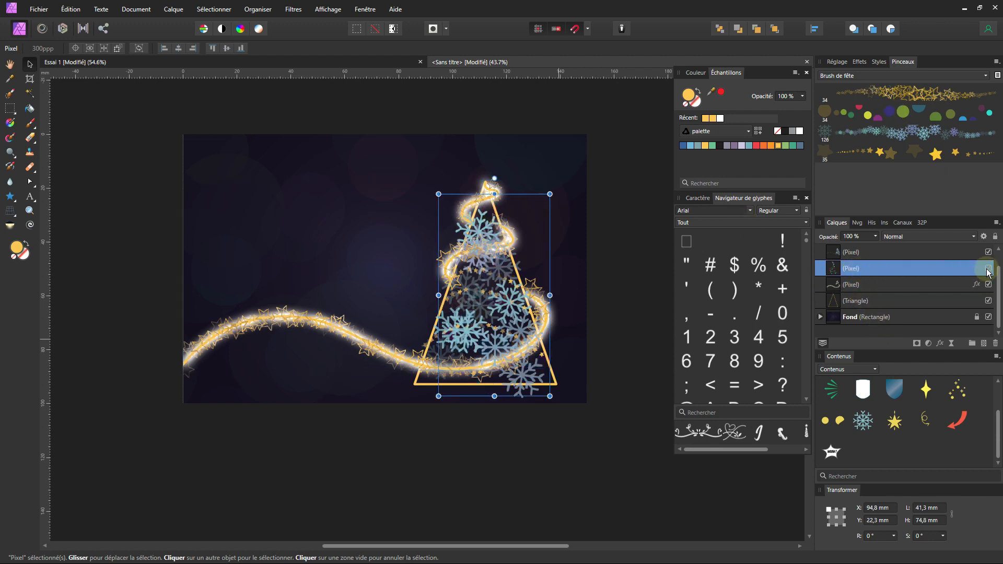
pyautogui.click(987, 268)
pyautogui.click(988, 253)
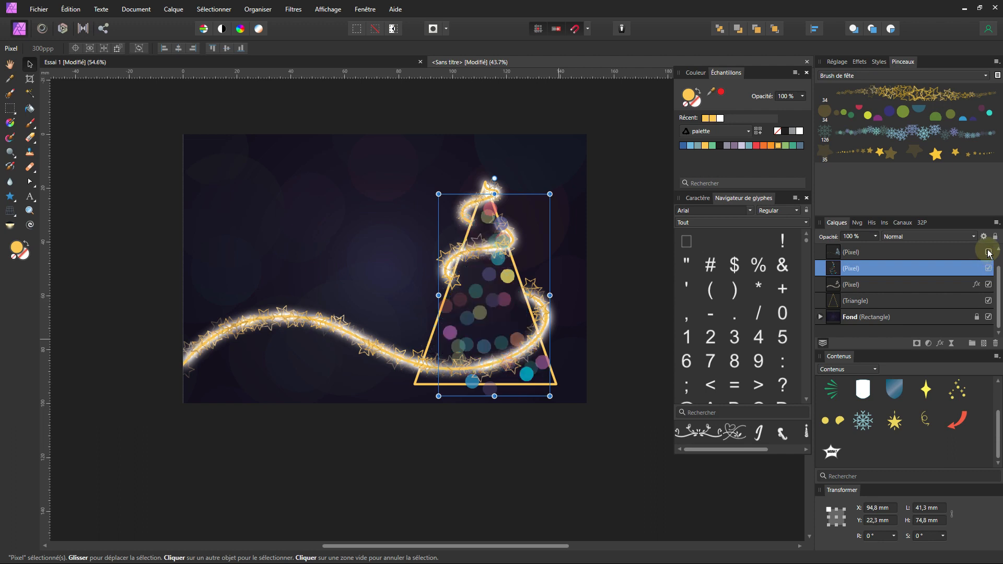
pyautogui.click(987, 252)
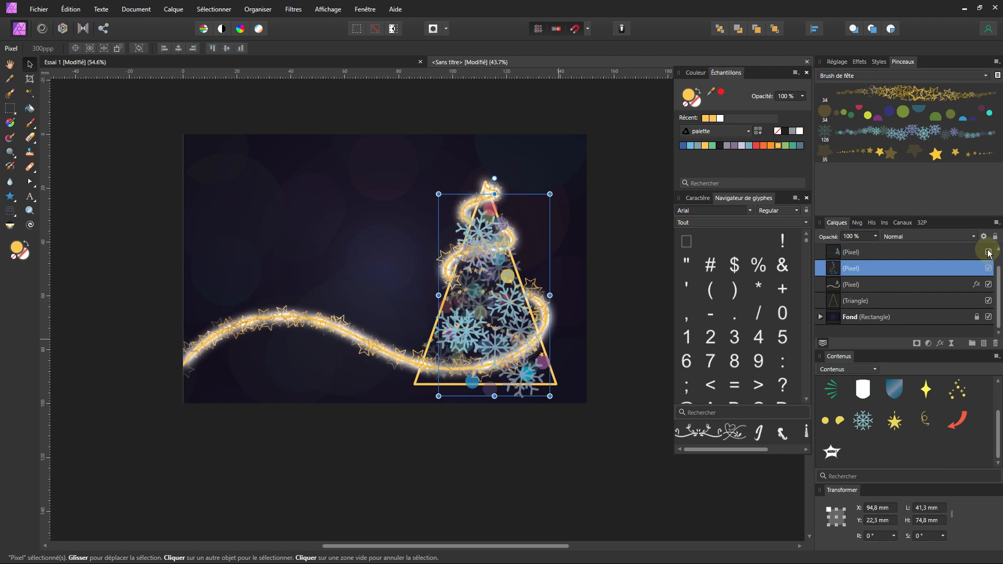
pyautogui.click(958, 253)
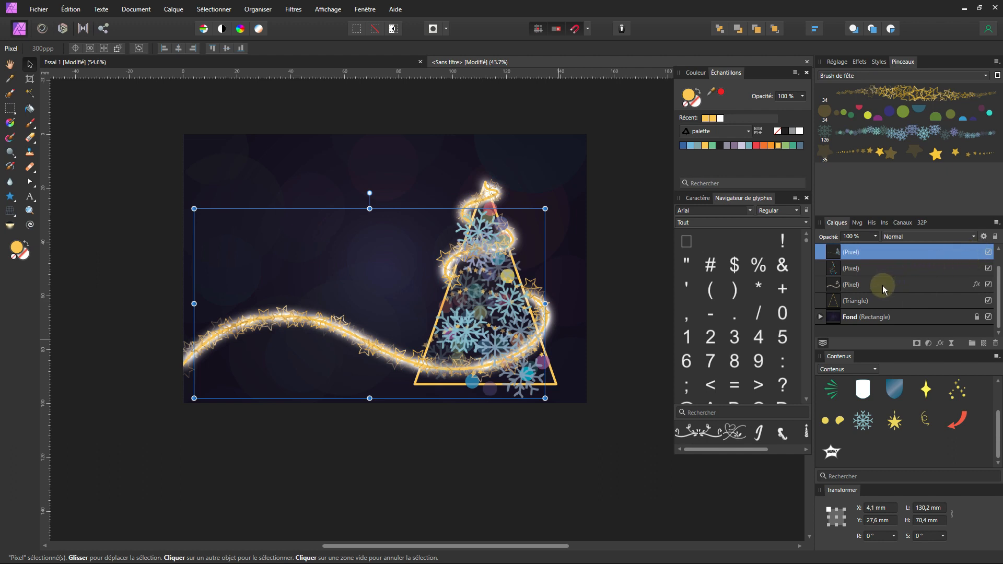
# Step: Add an outer glow with a 50 px radius to the triangle tree
pyautogui.click(888, 301)
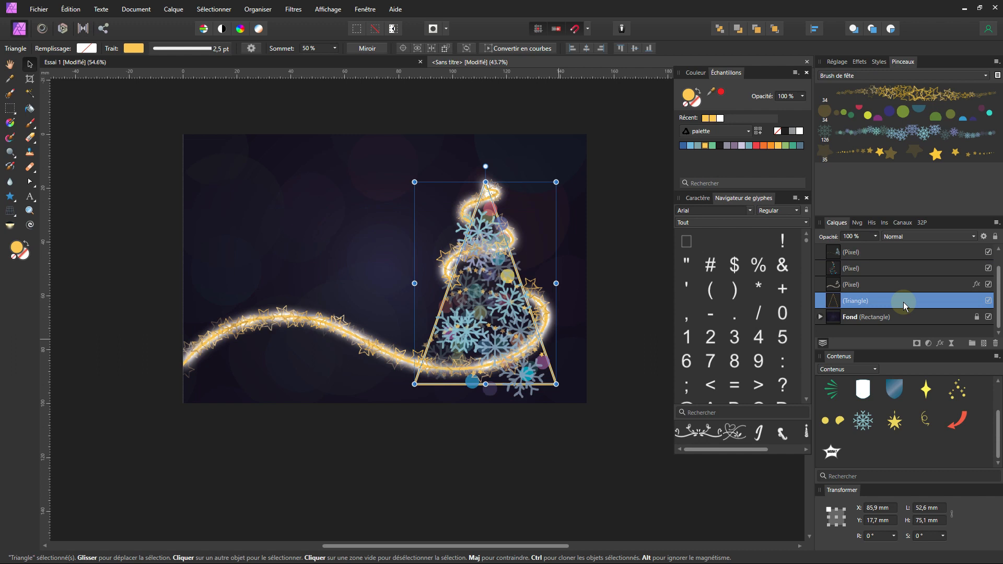
pyautogui.click(940, 343)
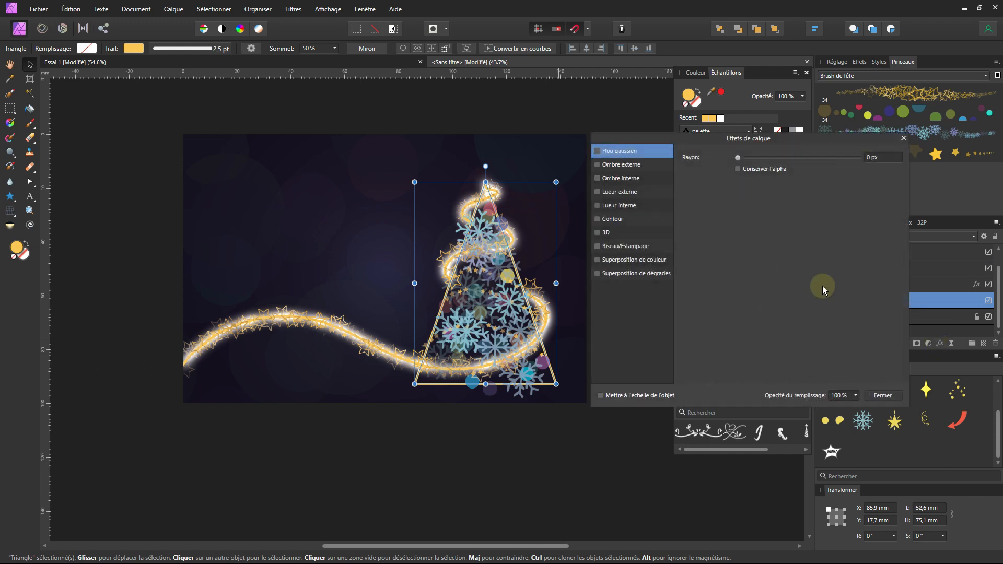
pyautogui.click(597, 193)
pyautogui.moveTo(758, 137); pyautogui.dragTo(788, 116)
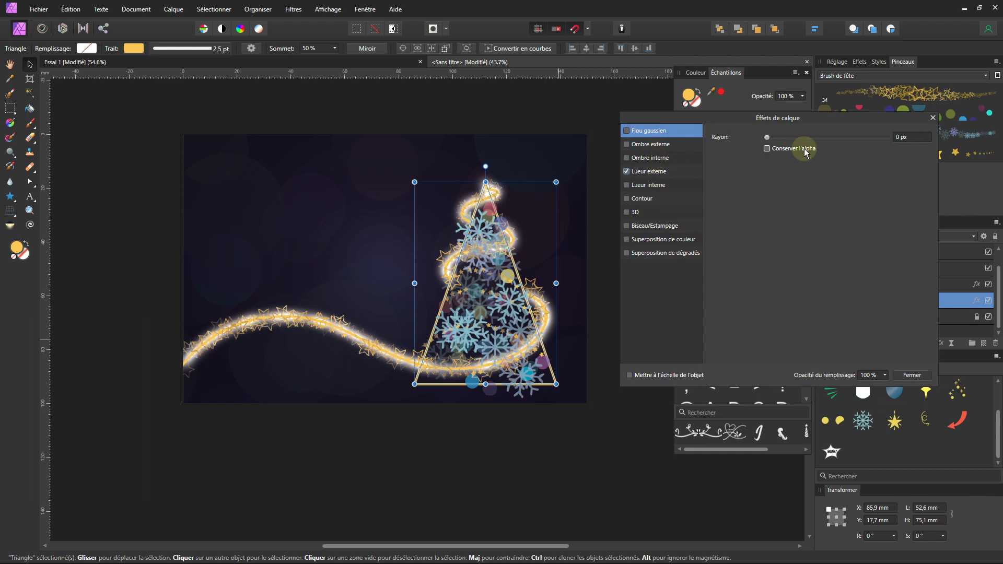
pyautogui.click(653, 172)
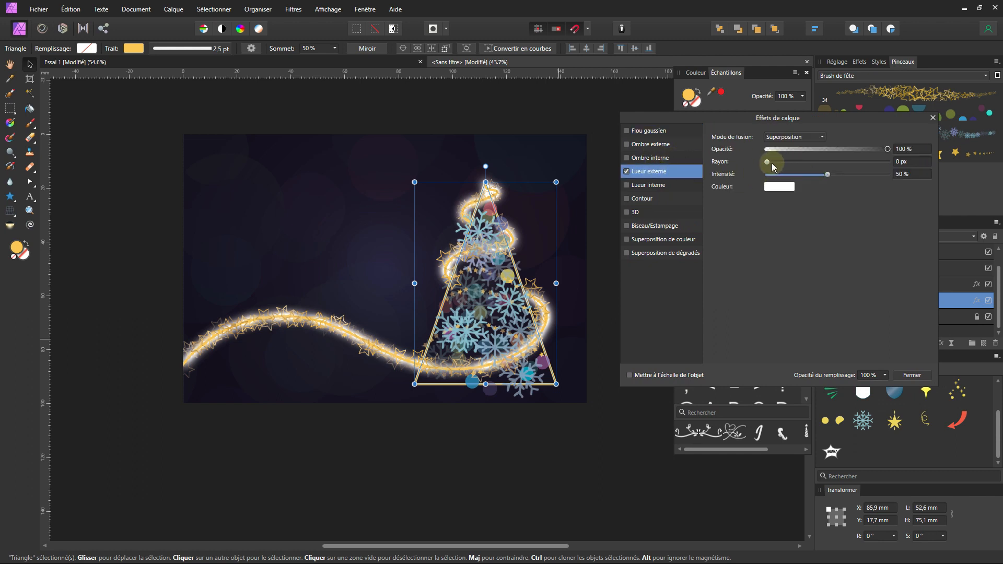
pyautogui.moveTo(772, 164); pyautogui.dragTo(839, 164)
pyautogui.click(916, 162)
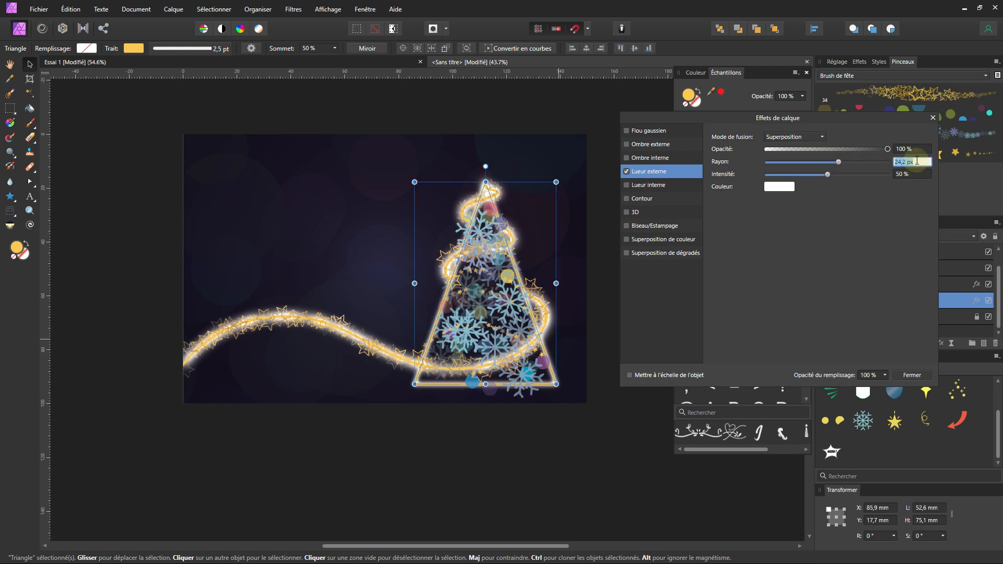
pyautogui.write('50')
pyautogui.press('Tab')
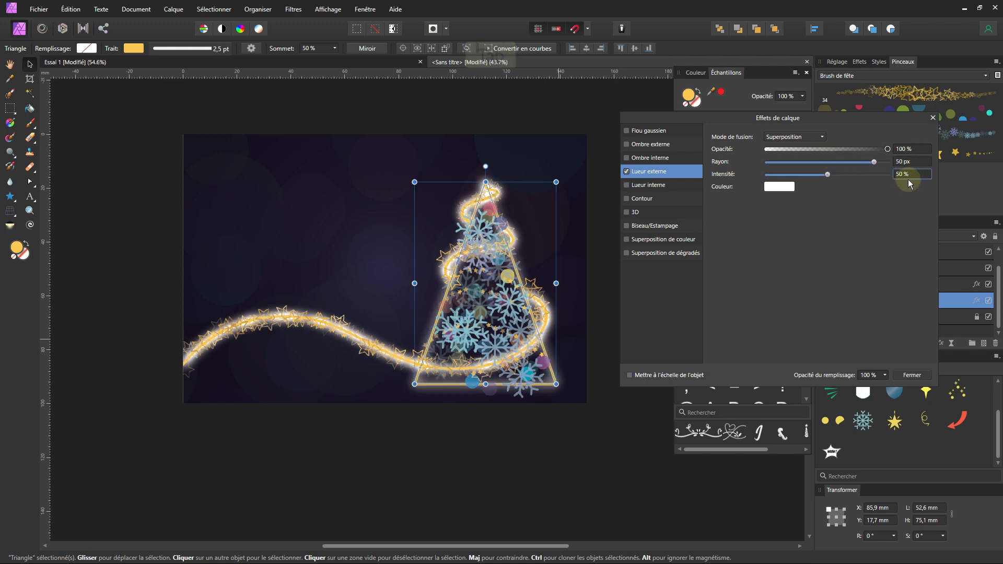
# Step: Adjust the triangle's outer glow to 55% intensity and a radius of about 44.8 px, and close the layer effects
pyautogui.click(914, 175)
pyautogui.write('80')
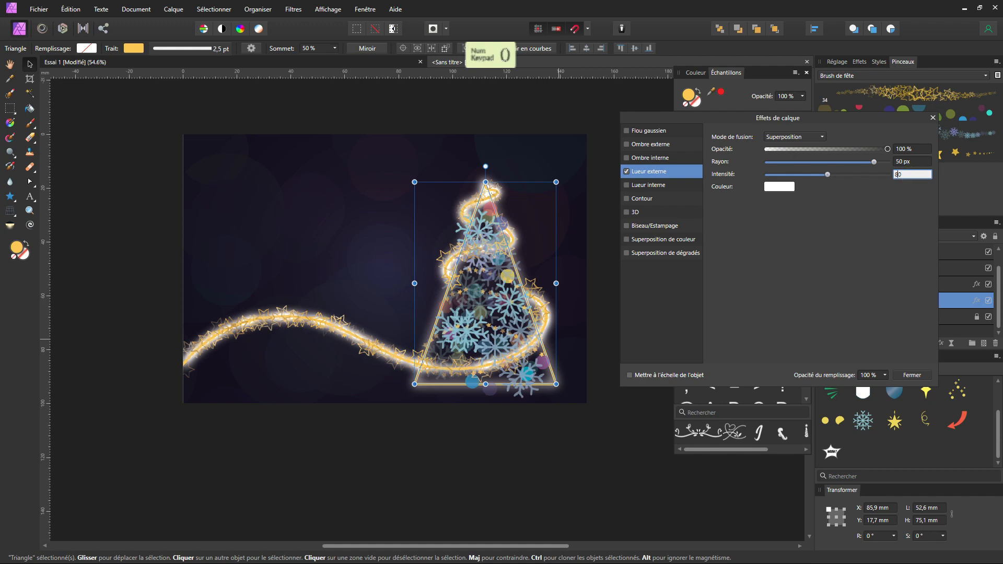
pyautogui.press('Tab')
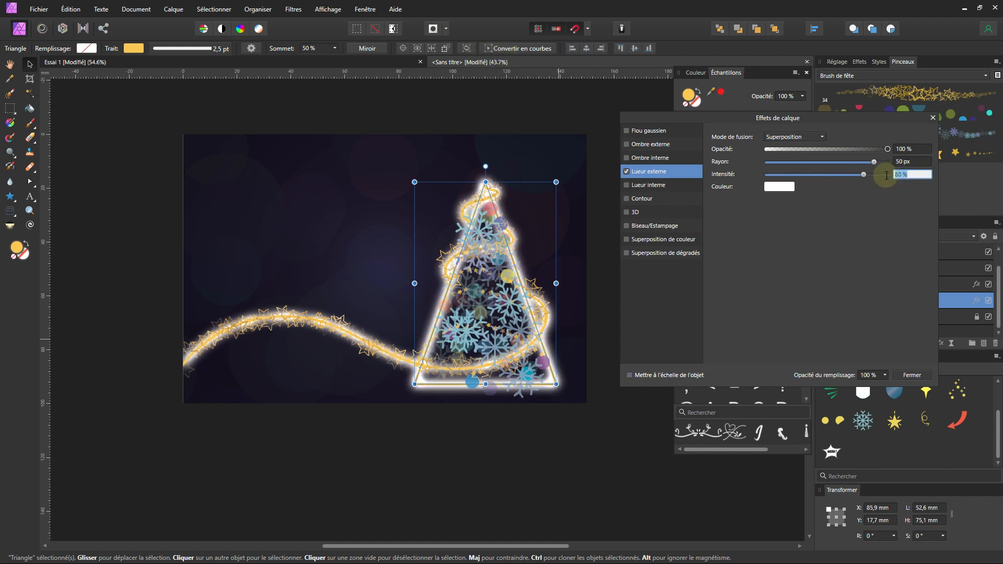
pyautogui.moveTo(864, 175); pyautogui.dragTo(834, 178)
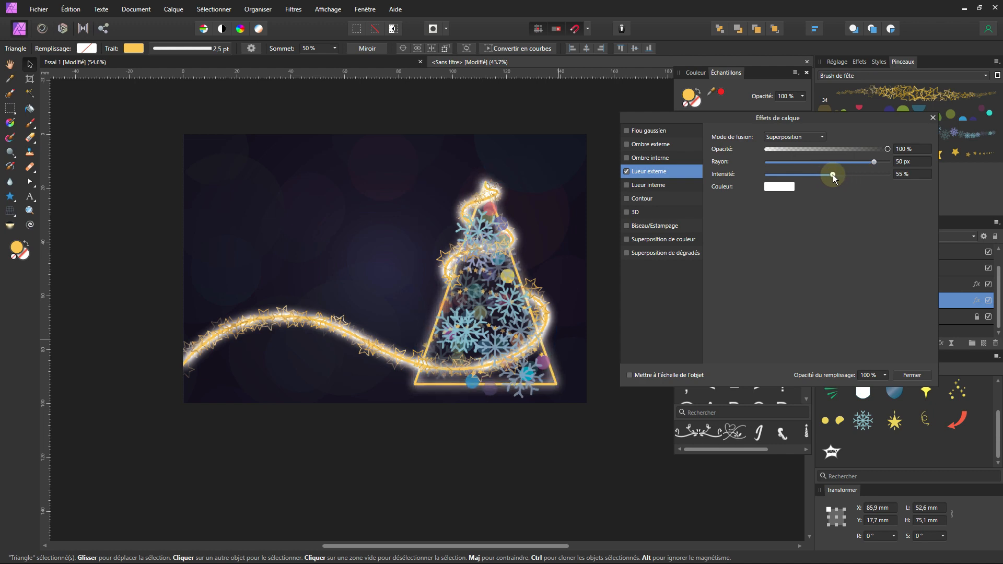
pyautogui.click(867, 164)
pyautogui.moveTo(874, 163); pyautogui.dragTo(866, 161)
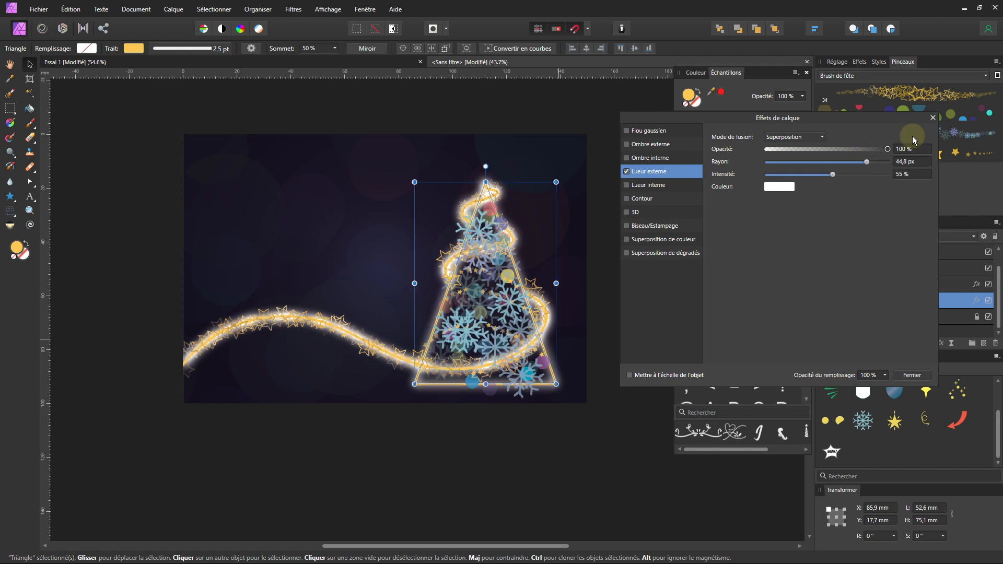
pyautogui.click(931, 120)
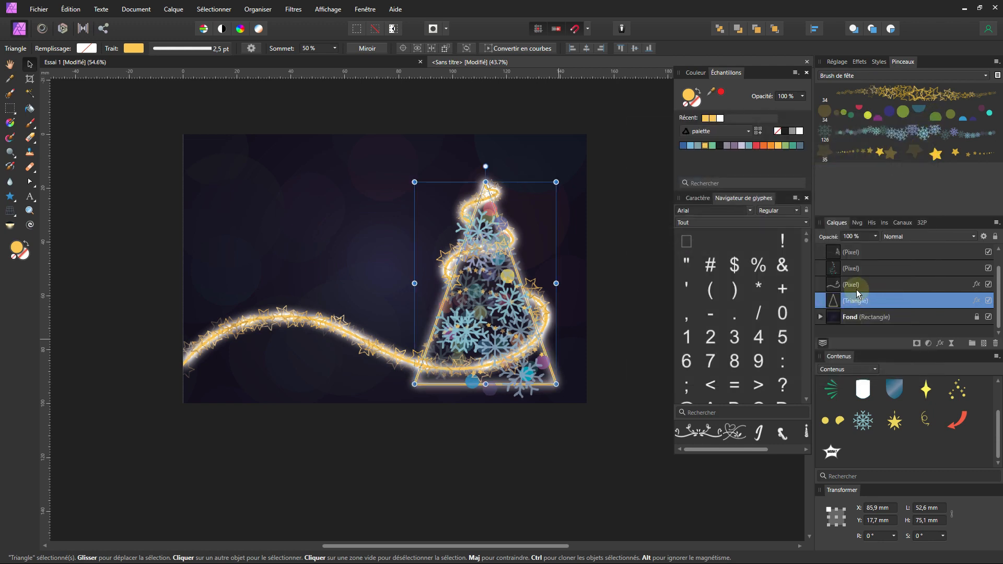
# Step: Add an outer glow of about 8.9 px radius and 44% intensity to the topmost outlined stars layer, and deselect it
pyautogui.scroll(1, 855, 281)
pyautogui.click(850, 253)
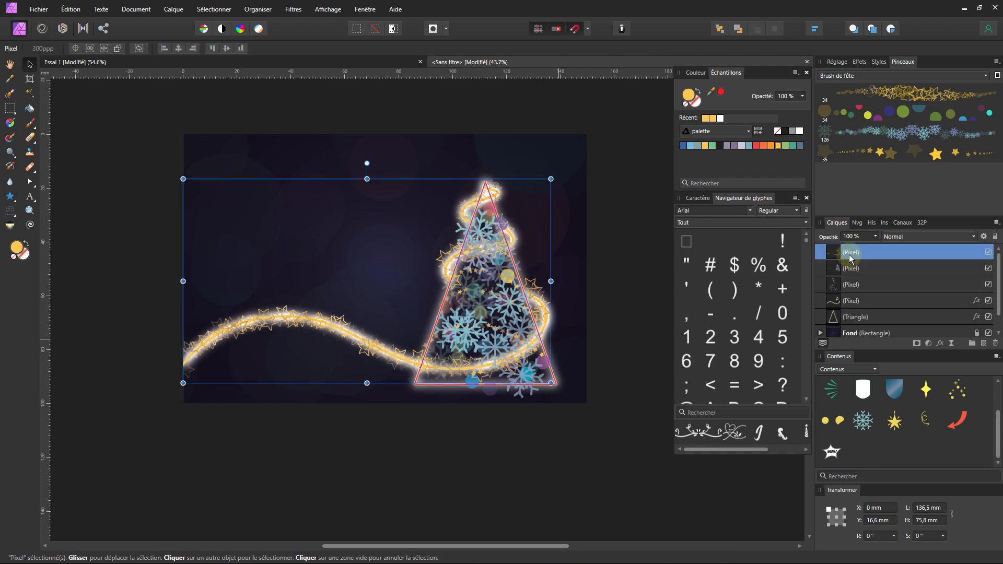
pyautogui.click(987, 252)
pyautogui.click(987, 252)
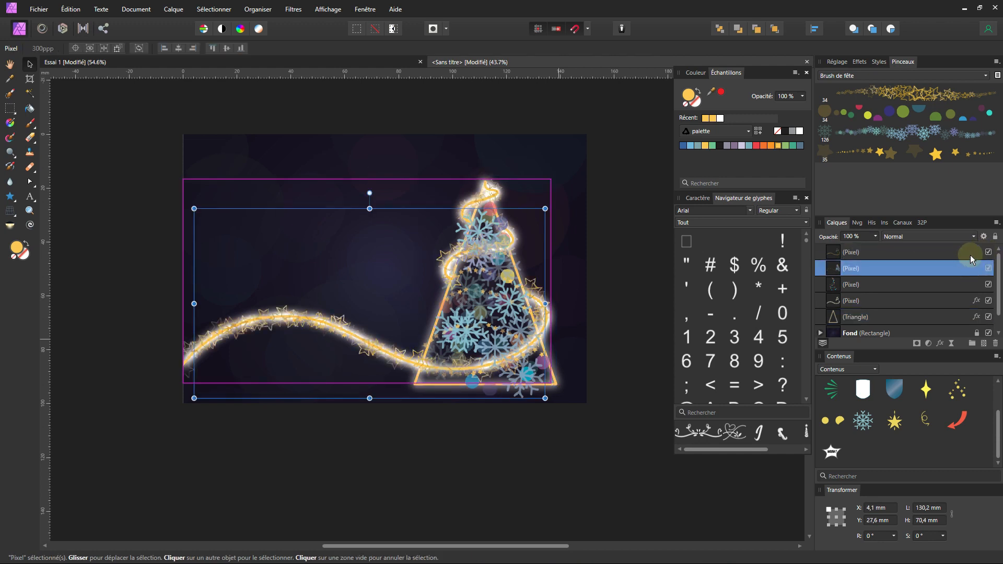
pyautogui.click(940, 345)
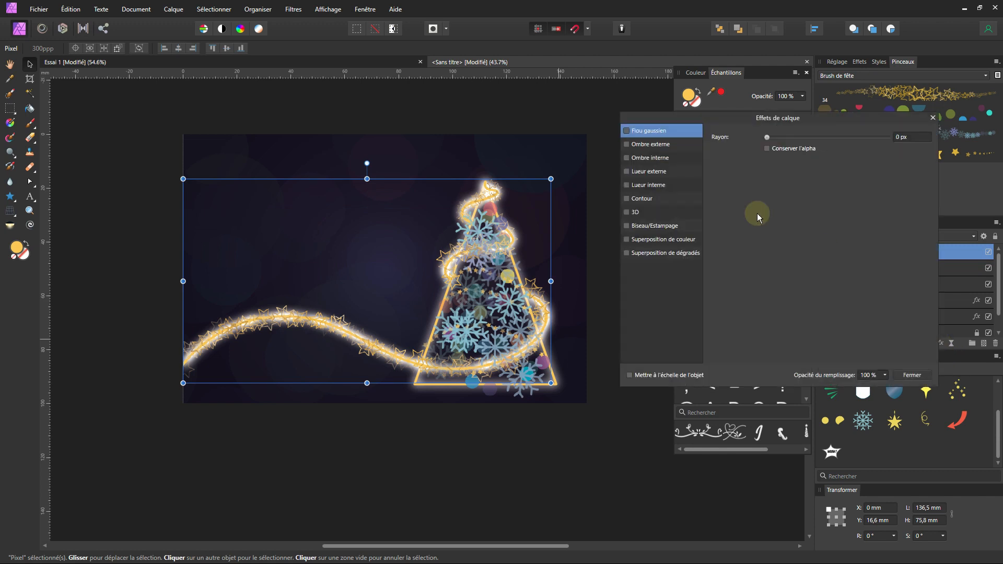
pyautogui.click(627, 172)
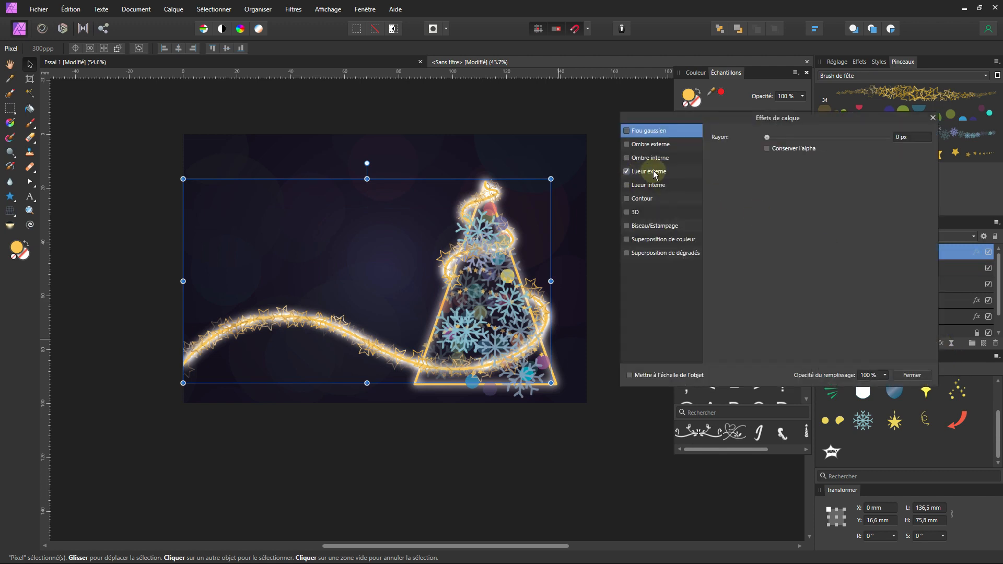
pyautogui.click(668, 171)
pyautogui.moveTo(769, 161); pyautogui.dragTo(816, 166)
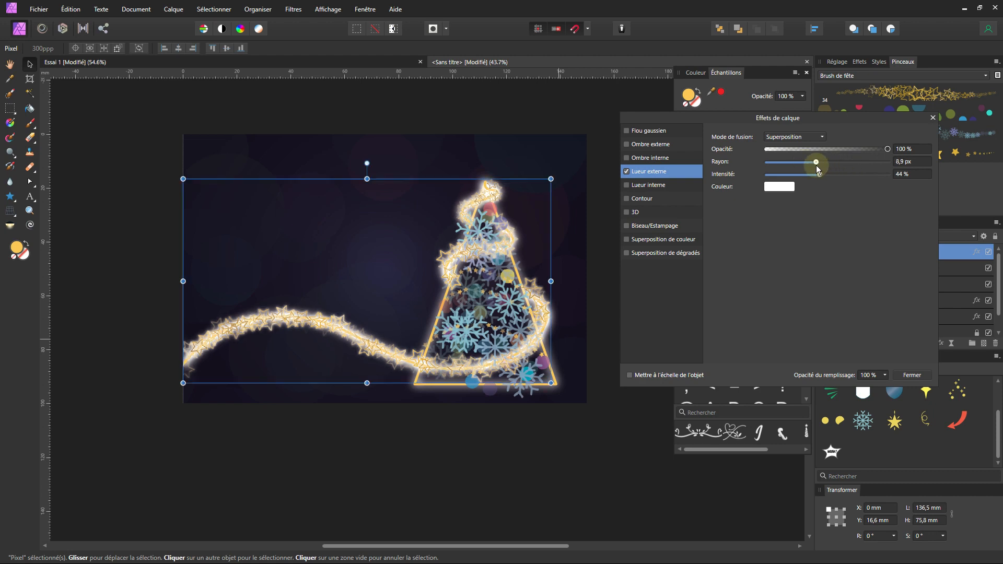
pyautogui.keyDown('ctrl'); pyautogui.scroll(-1, 553, 279); pyautogui.keyUp('ctrl')
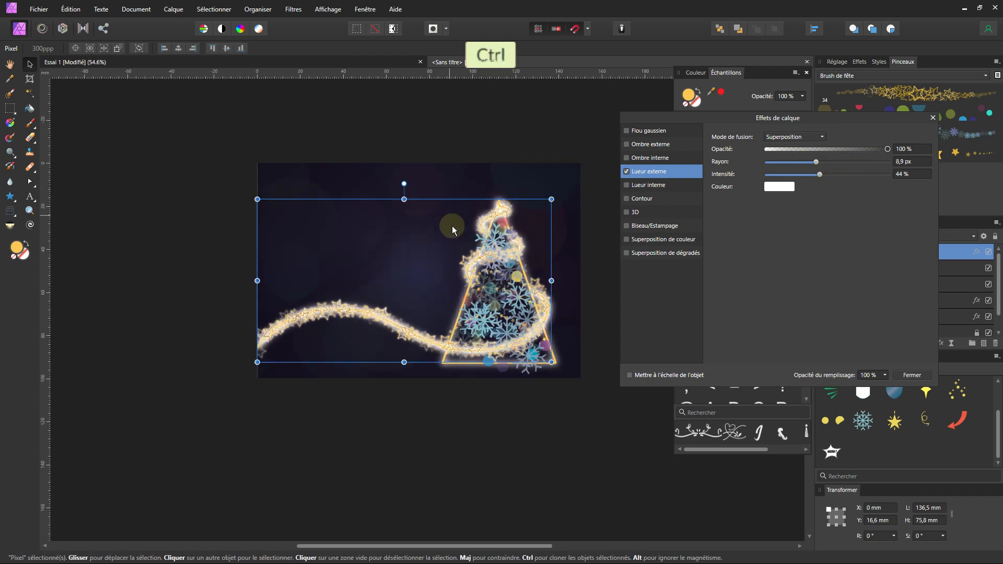
pyautogui.keyDown('ctrl'); pyautogui.scroll(1, 453, 230); pyautogui.keyUp('ctrl')
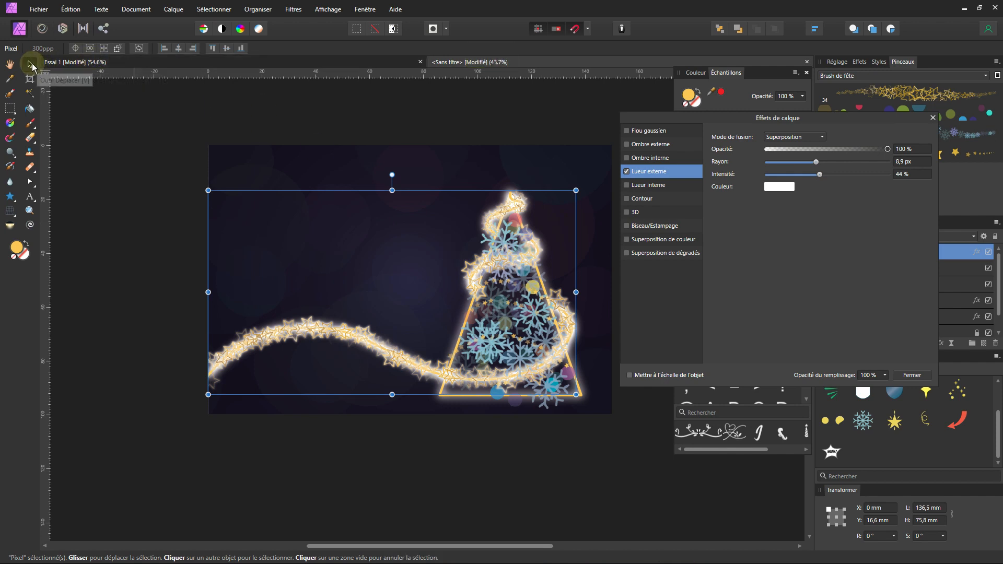
pyautogui.click(190, 167)
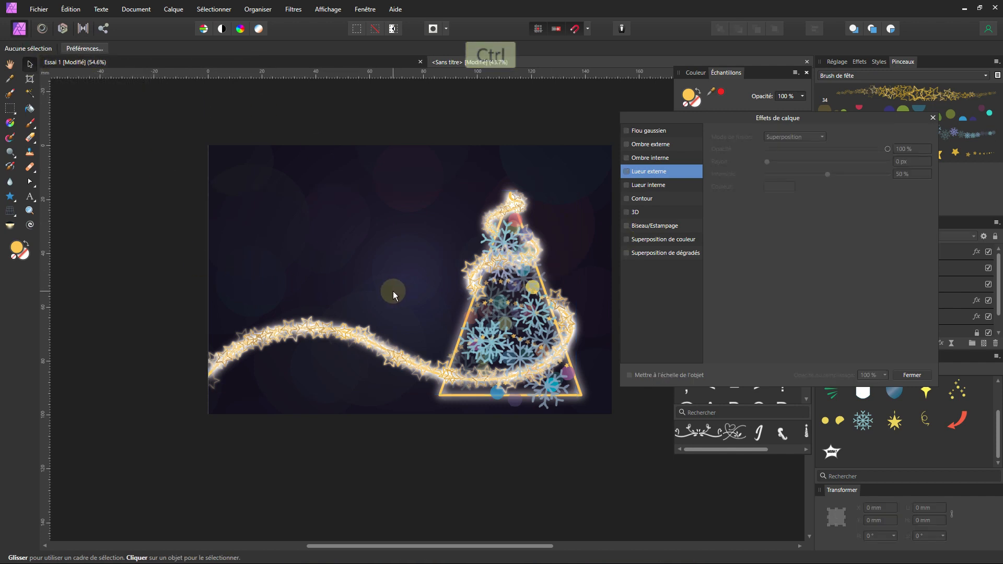
# Step: Close the layer effects and add the artistic text "Joyeuses Fêtes" at about 53.6 pt in the card's dark area above the curve
pyautogui.moveTo(373, 279); pyautogui.dragTo(397, 284)
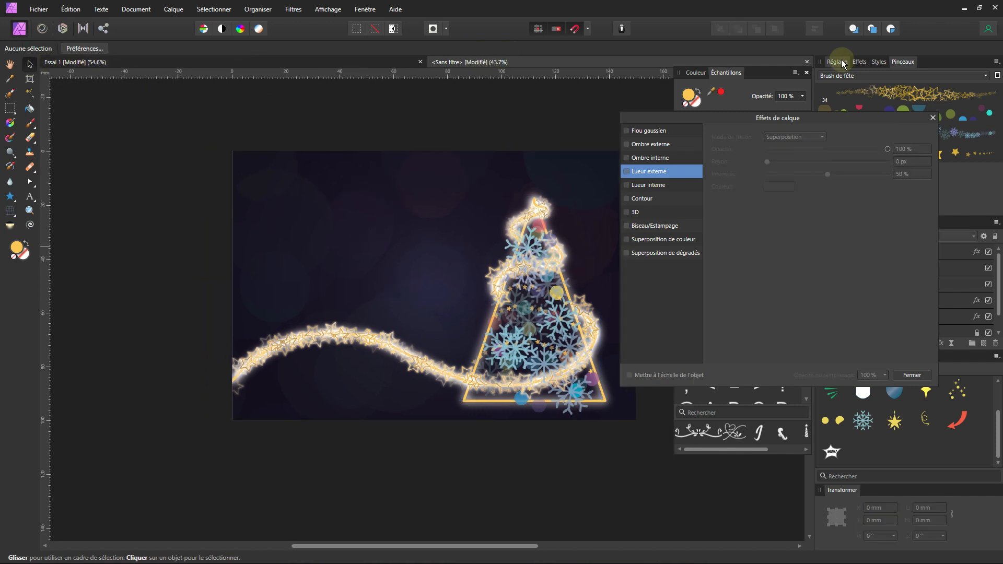
pyautogui.click(933, 118)
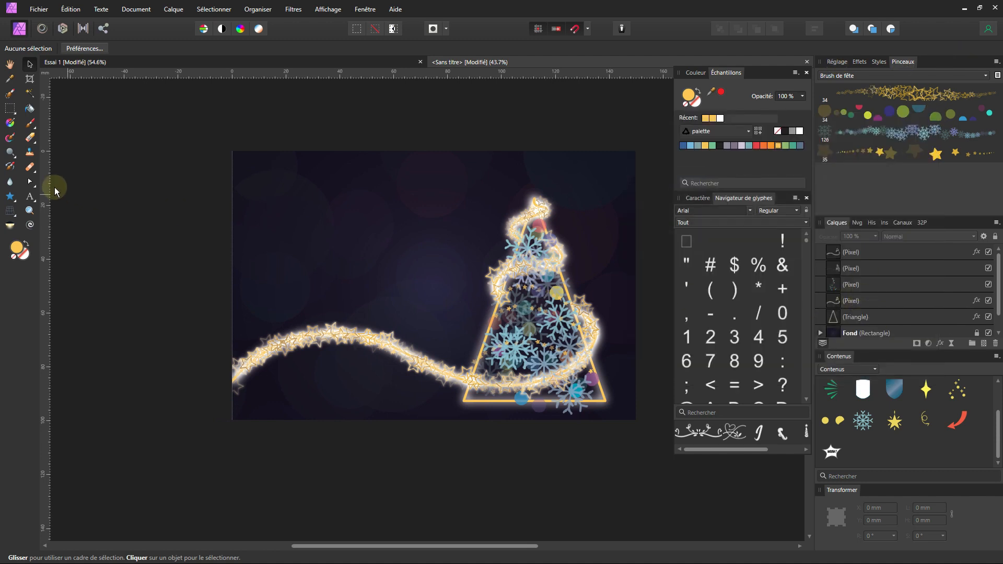
pyautogui.click(31, 198)
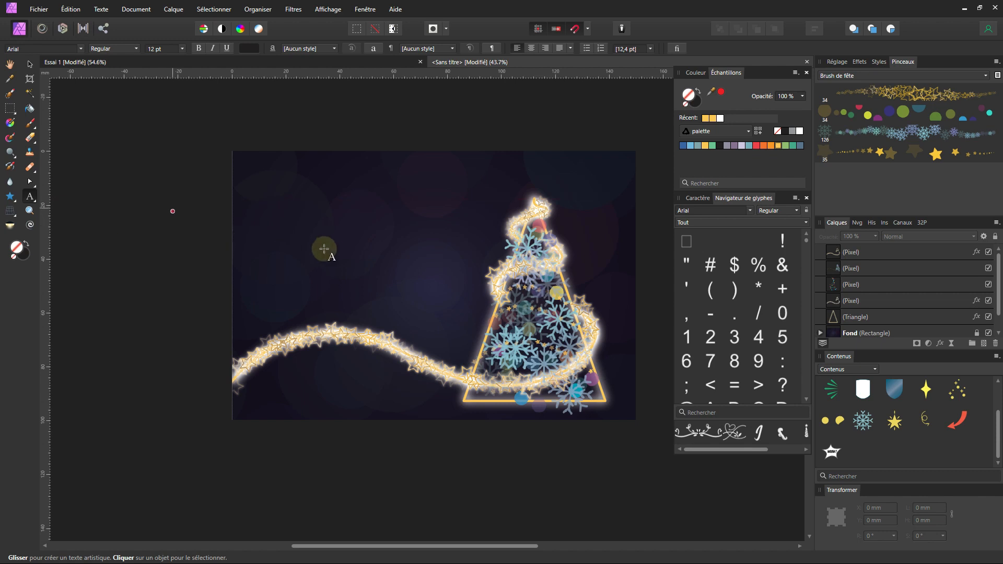
pyautogui.moveTo(288, 233); pyautogui.dragTo(351, 269)
pyautogui.write('Jo')
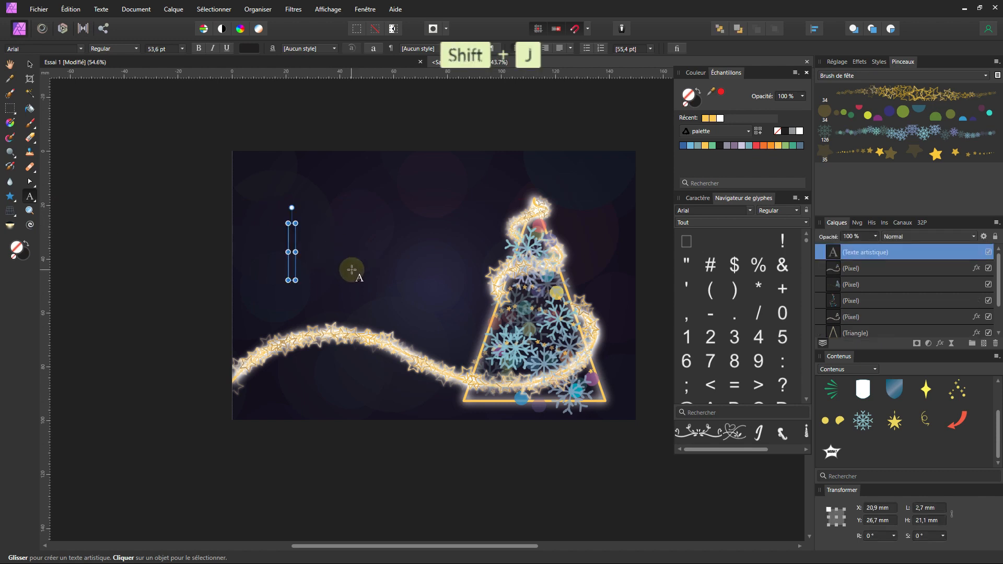
pyautogui.write('yeu')
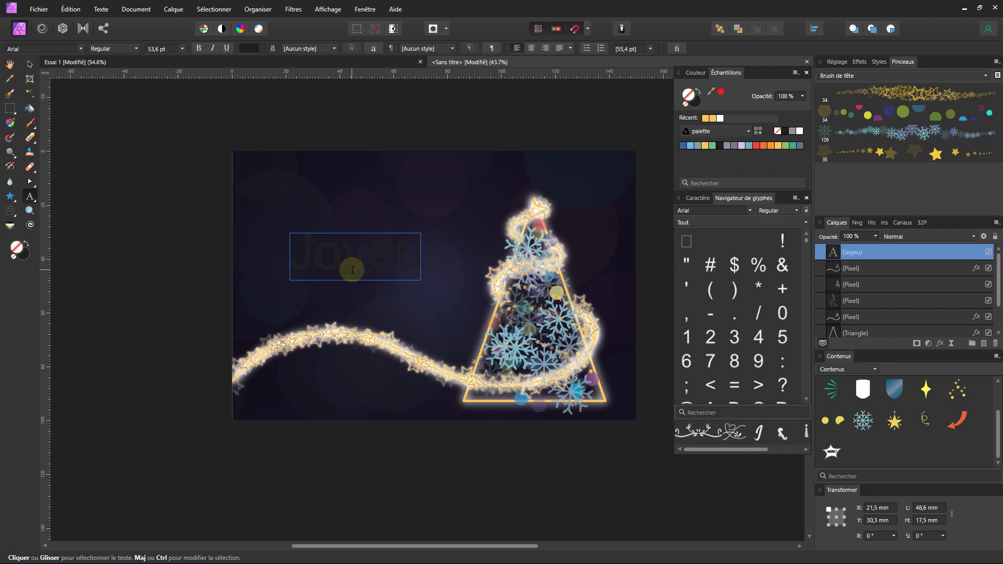
pyautogui.write('ses')
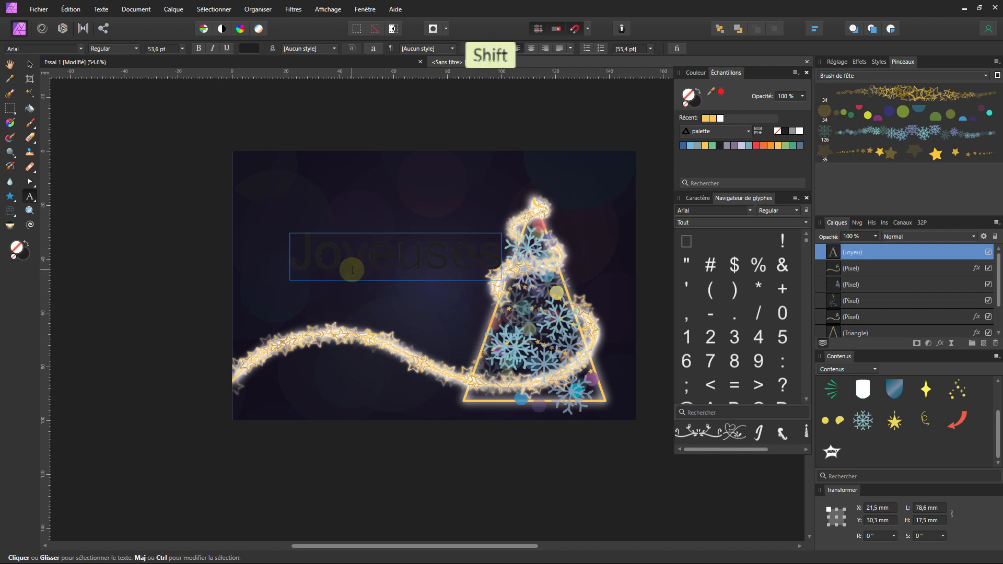
pyautogui.write(' Fetes')
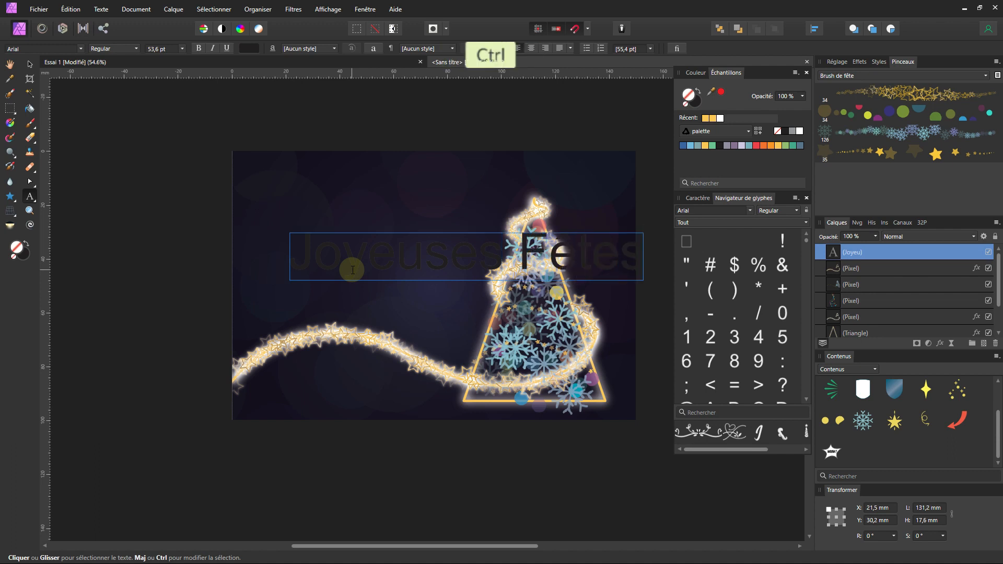
# Step: Set the whole greeting in the Creative Mothers font
pyautogui.hotkey('ctrl', 'a')
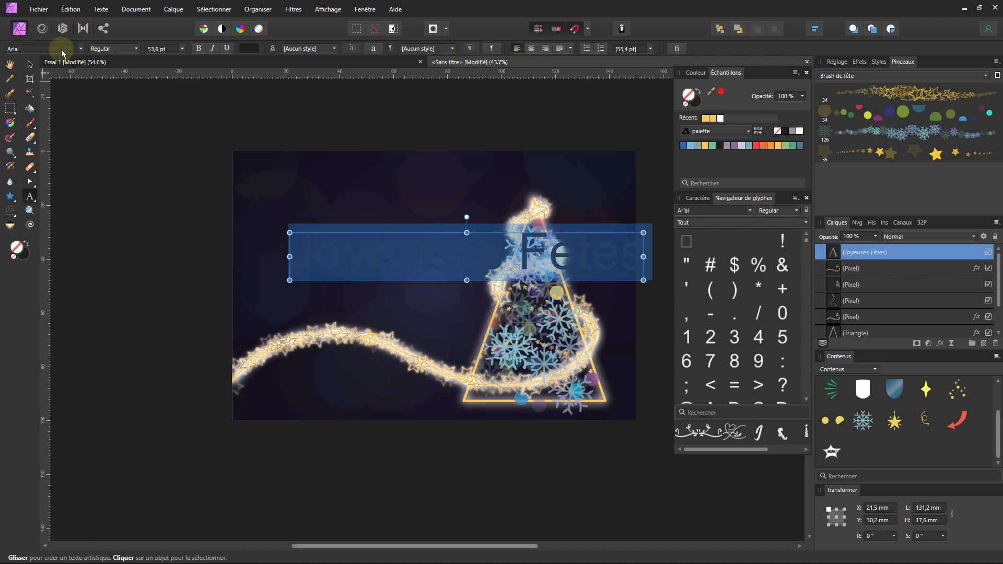
pyautogui.click(81, 49)
pyautogui.click(121, 62)
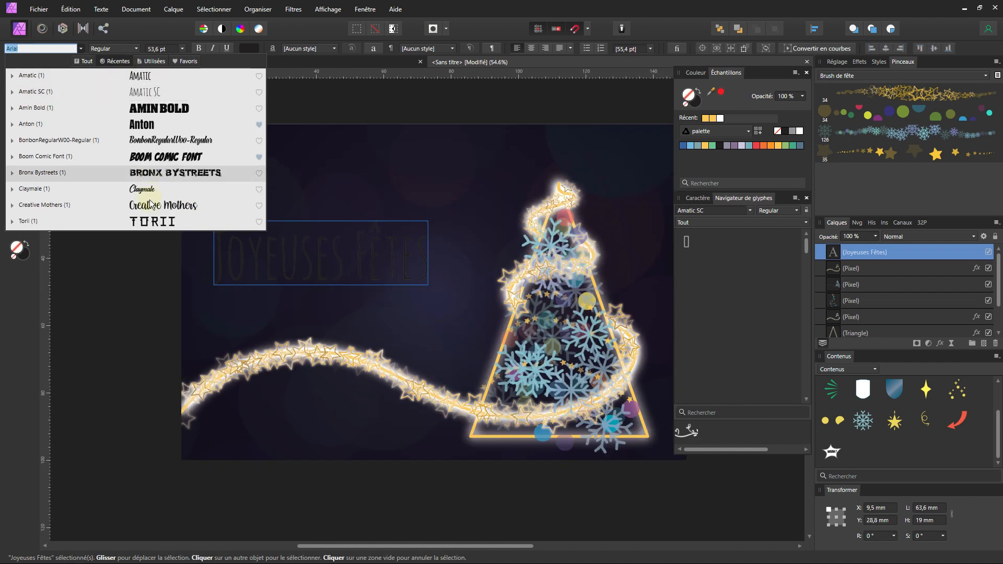
pyautogui.click(187, 204)
pyautogui.click(267, 272)
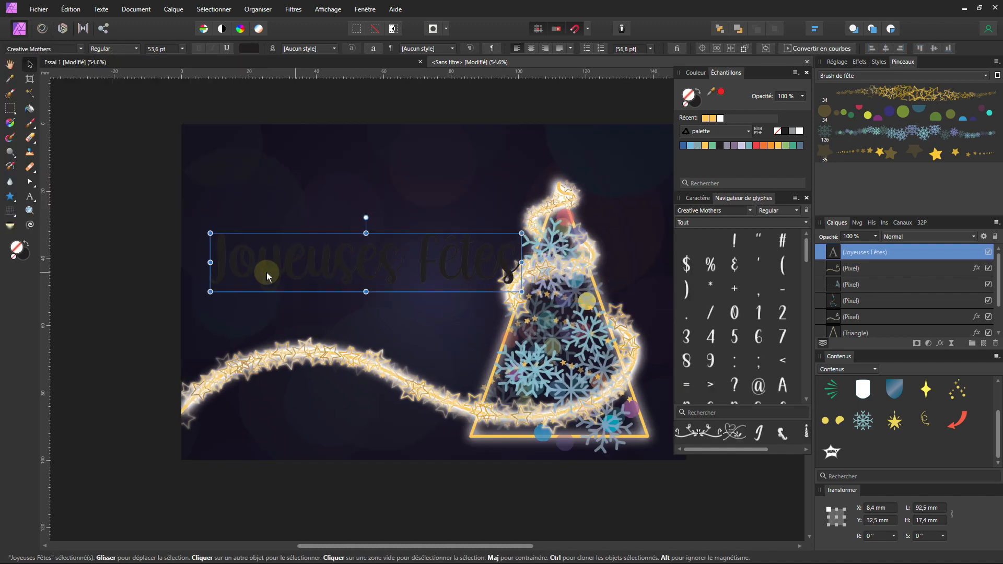
# Step: Enlarge the initial "J" of the greeting to 64 pt
pyautogui.doubleClick(232, 252)
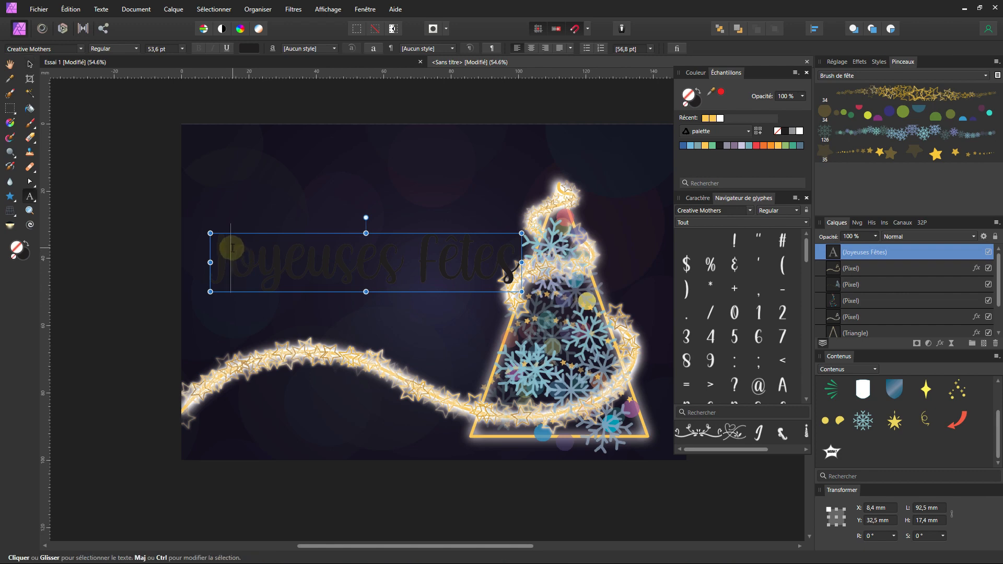
pyautogui.moveTo(232, 252); pyautogui.dragTo(210, 251)
pyautogui.click(181, 51)
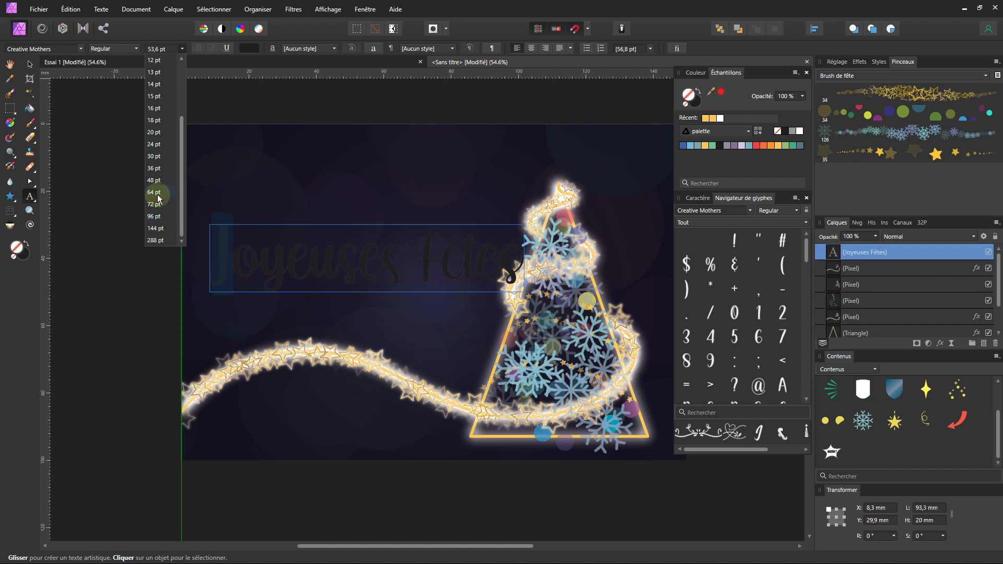
pyautogui.click(157, 192)
pyautogui.click(30, 65)
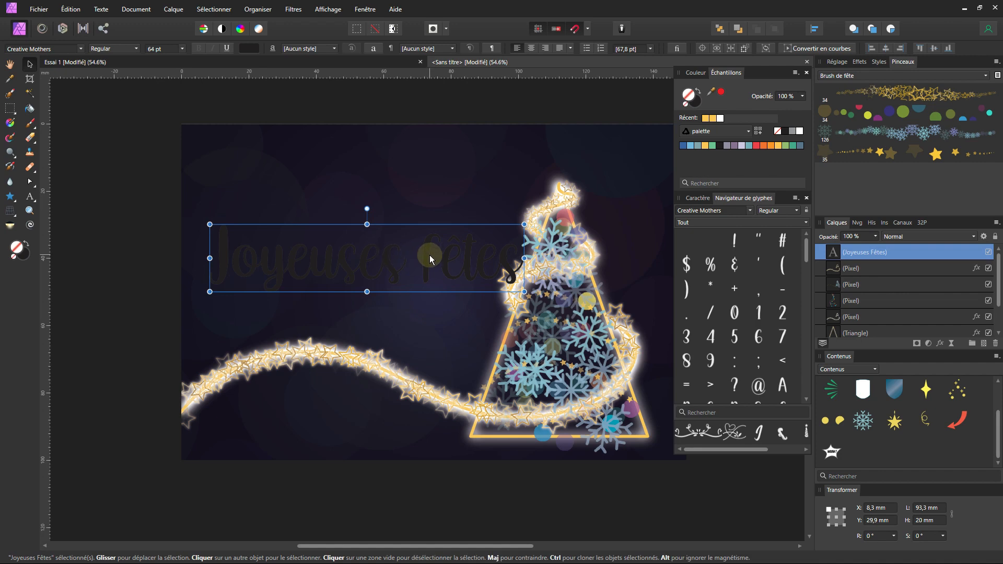
# Step: Scale the greeting down to about 64 mm wide beside the tree and fill it with the recent gold colour
pyautogui.moveTo(501, 285); pyautogui.dragTo(423, 279)
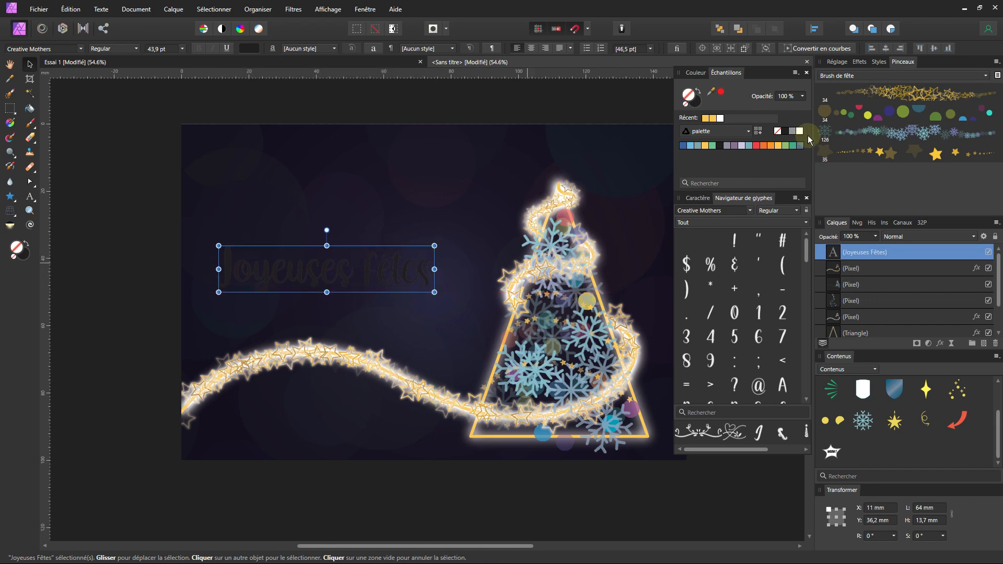
pyautogui.click(705, 119)
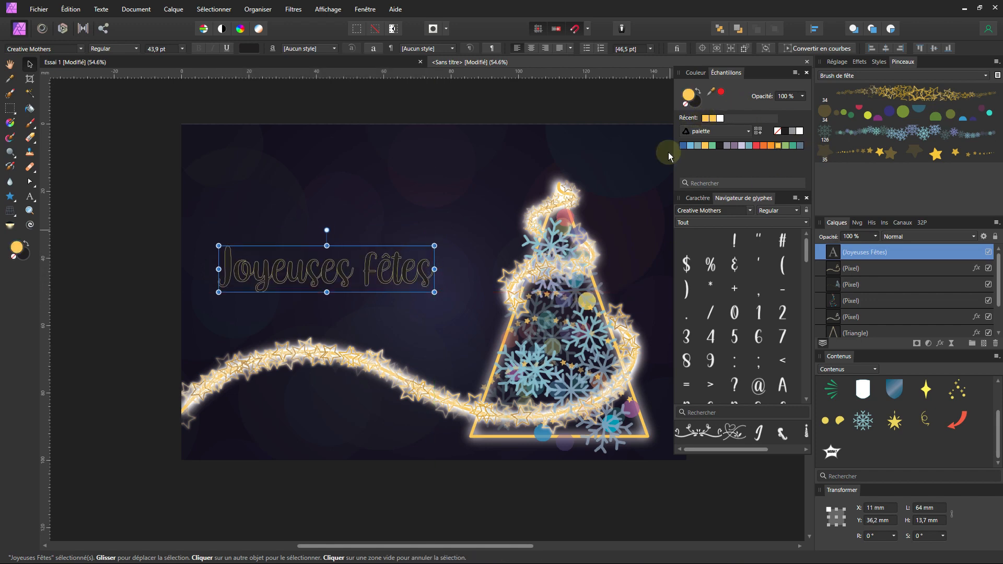
pyautogui.click(699, 93)
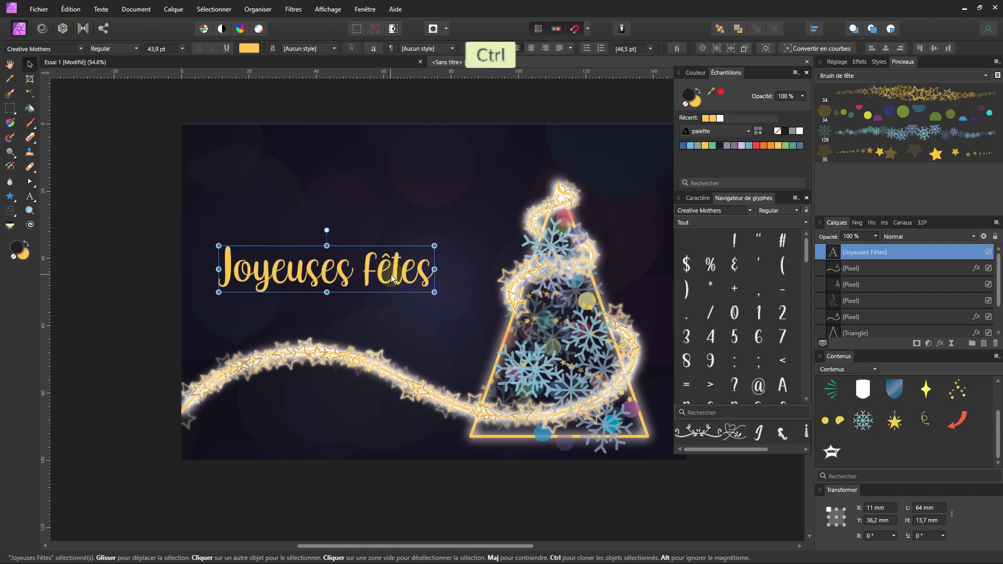
# Step: Duplicate the greeting directly above itself and replace the copy's text with the heart-and-leaf flourish glyph from Creative Mothers
pyautogui.moveTo(395, 275); pyautogui.dragTo(387, 232)
pyautogui.tripleClick(387, 232)
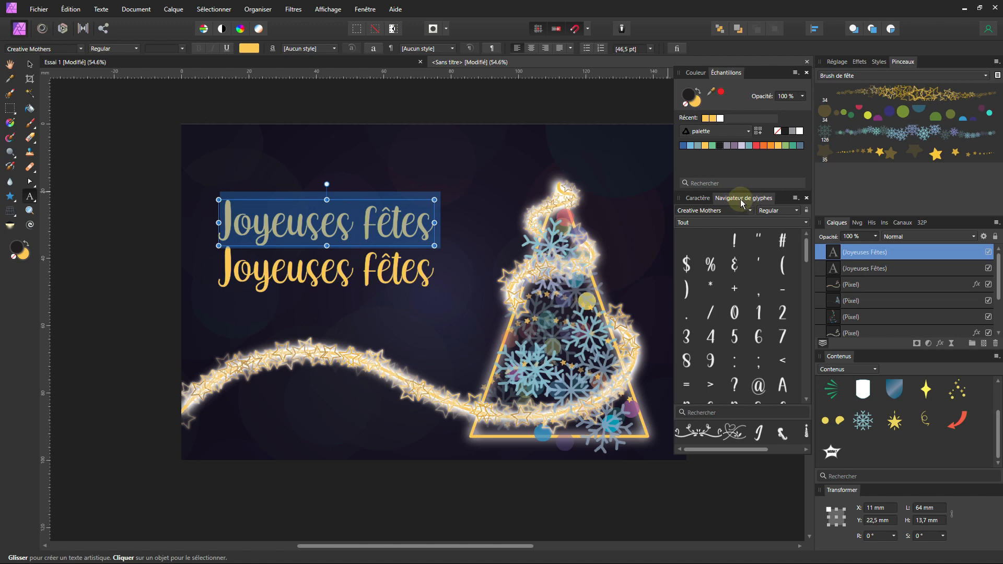
pyautogui.click(103, 9)
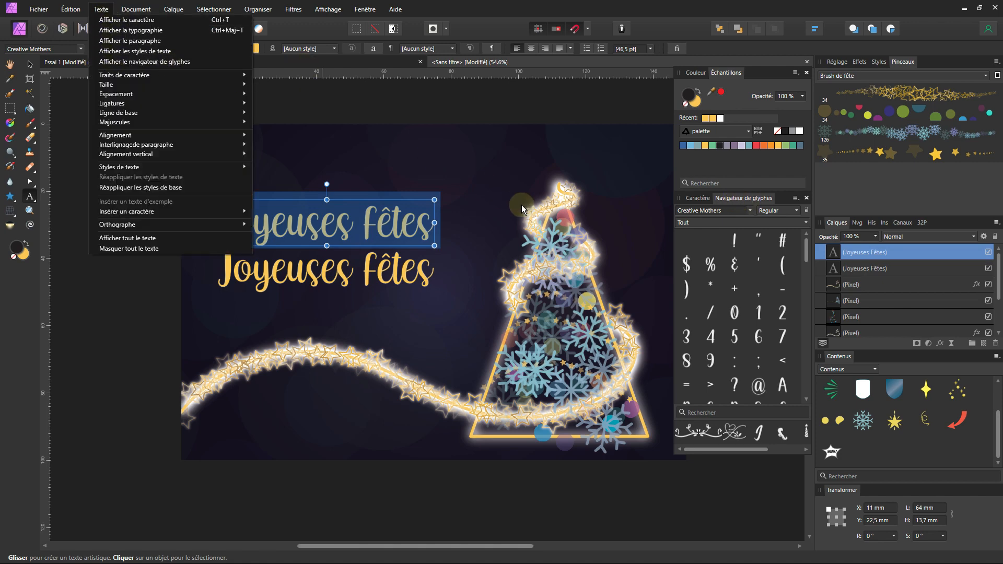
pyautogui.click(811, 255)
pyautogui.moveTo(810, 246); pyautogui.dragTo(791, 395)
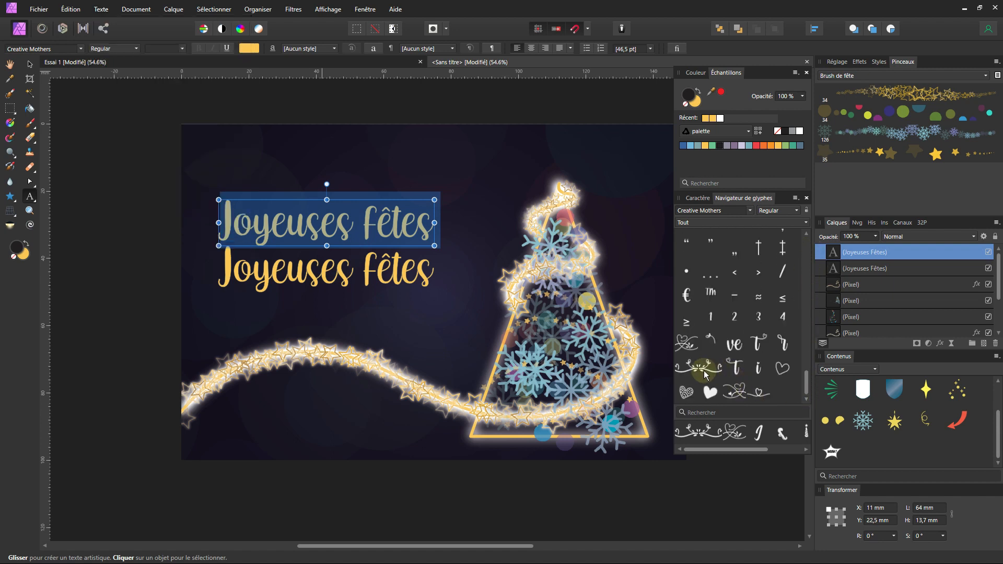
pyautogui.doubleClick(687, 368)
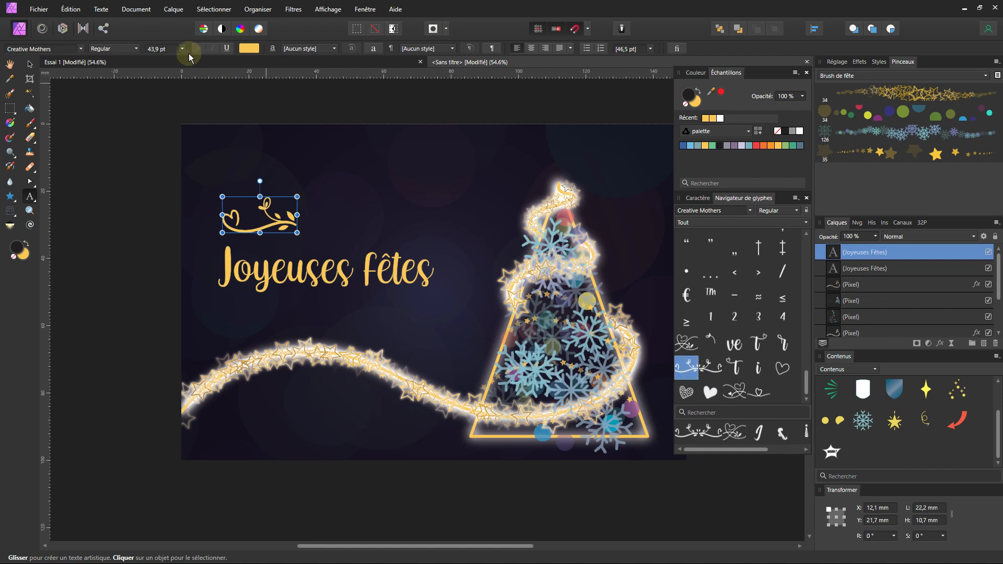
# Step: Shrink the flourish to about 15.5 mm wide above the greeting and place a duplicate against its leafy end
pyautogui.click(29, 64)
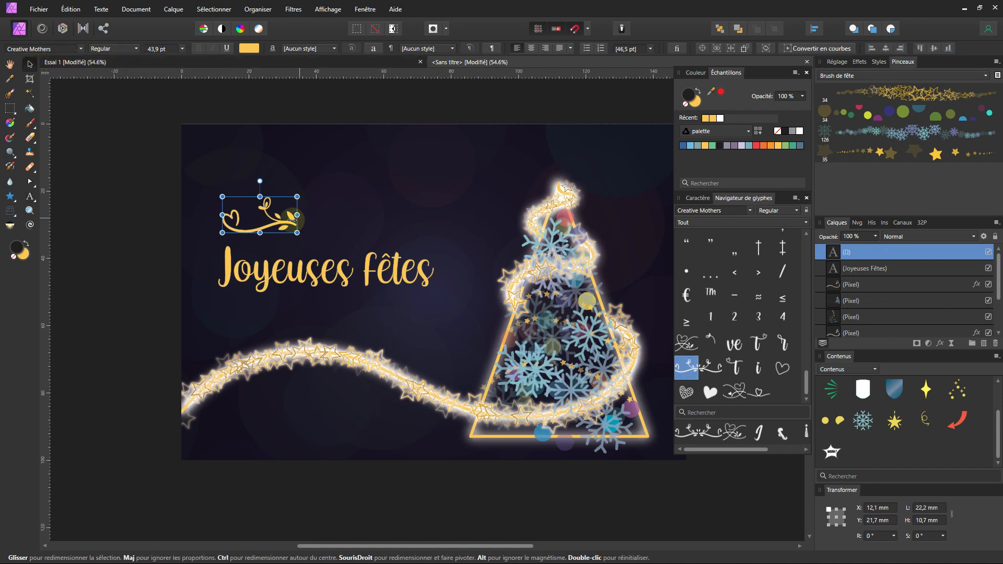
pyautogui.moveTo(296, 196); pyautogui.dragTo(373, 238)
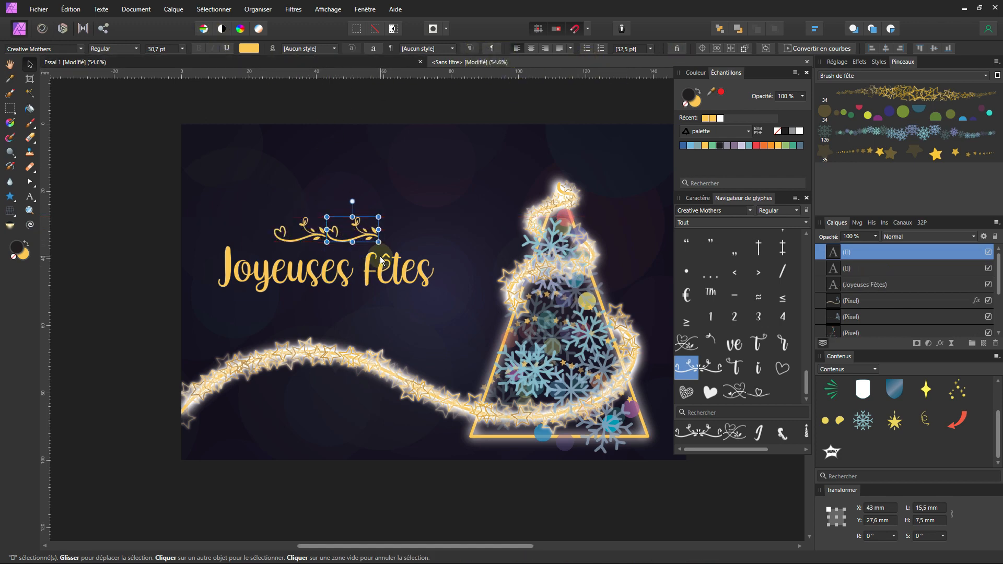
# Step: Try a vertical flip on the duplicated flourish and undo it
pyautogui.rightClick(368, 231)
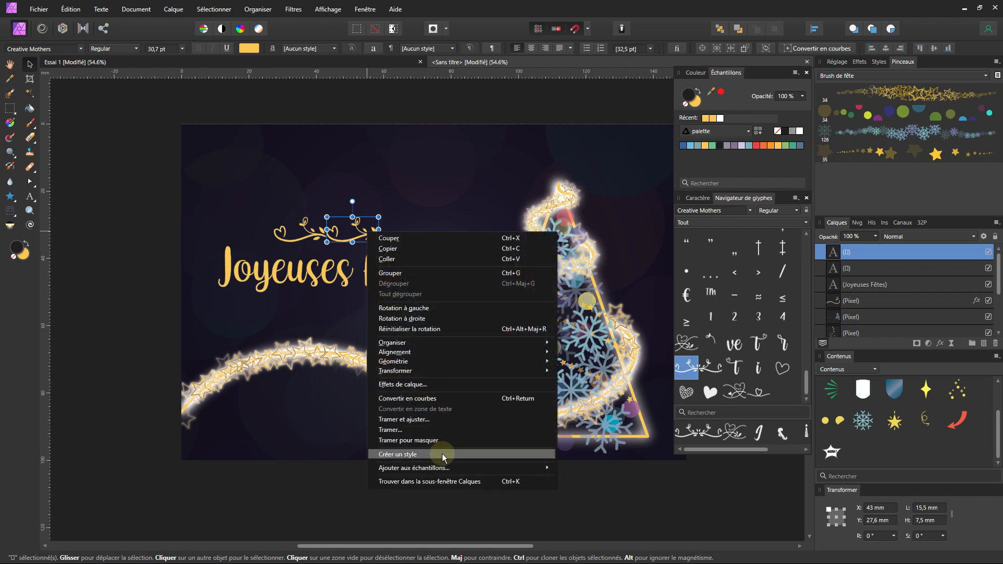
pyautogui.moveTo(446, 468)
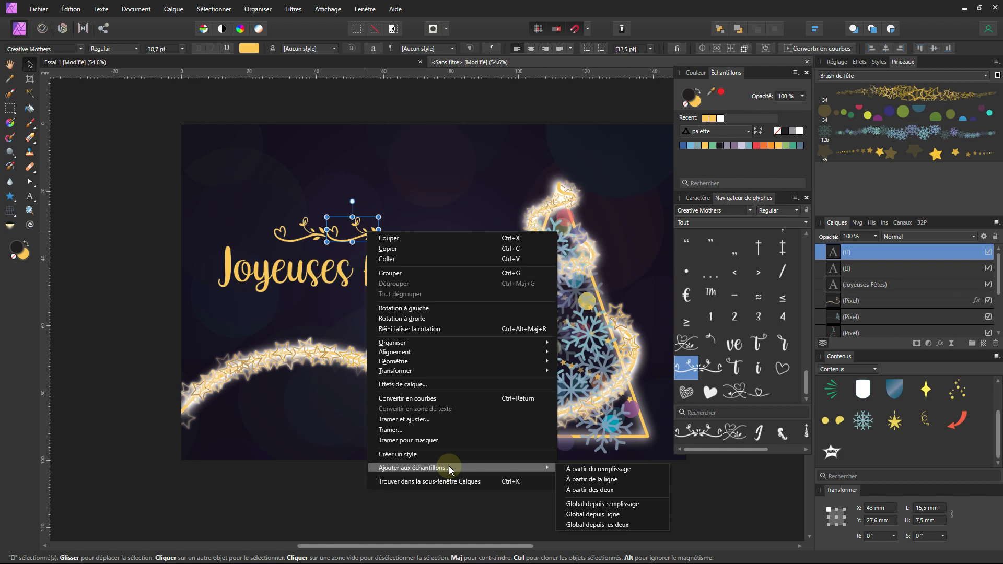
pyautogui.moveTo(475, 371)
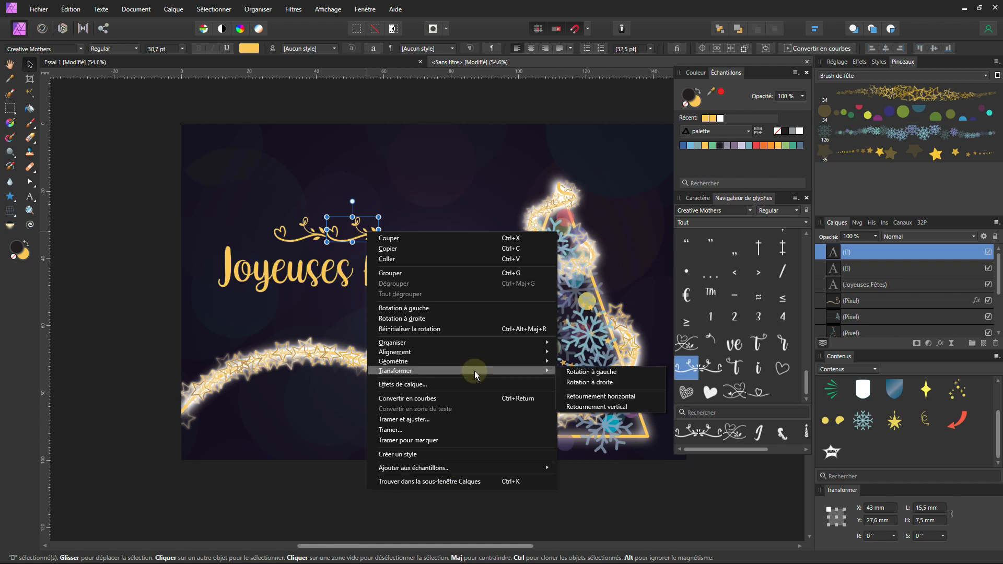
pyautogui.click(624, 405)
pyautogui.hotkey('ctrl', 'z')
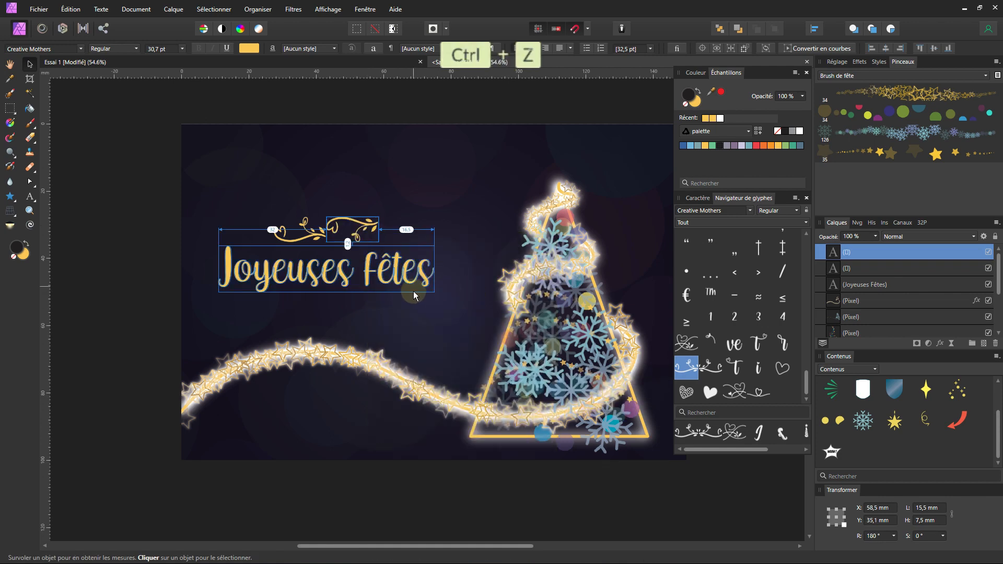
# Step: Flip the duplicated flourish horizontally and group it with the original into one symmetrical ornament
pyautogui.rightClick(370, 234)
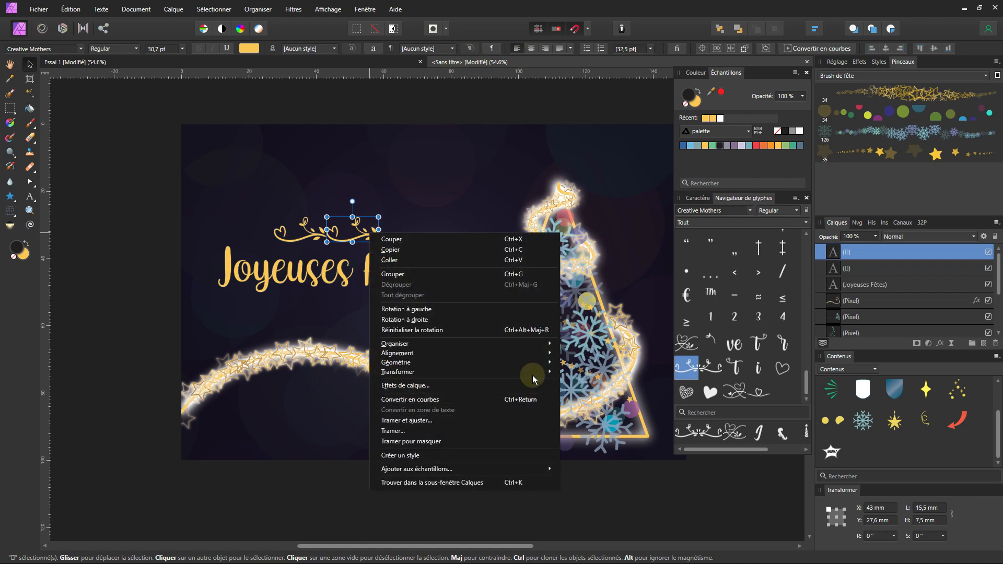
pyautogui.moveTo(532, 372)
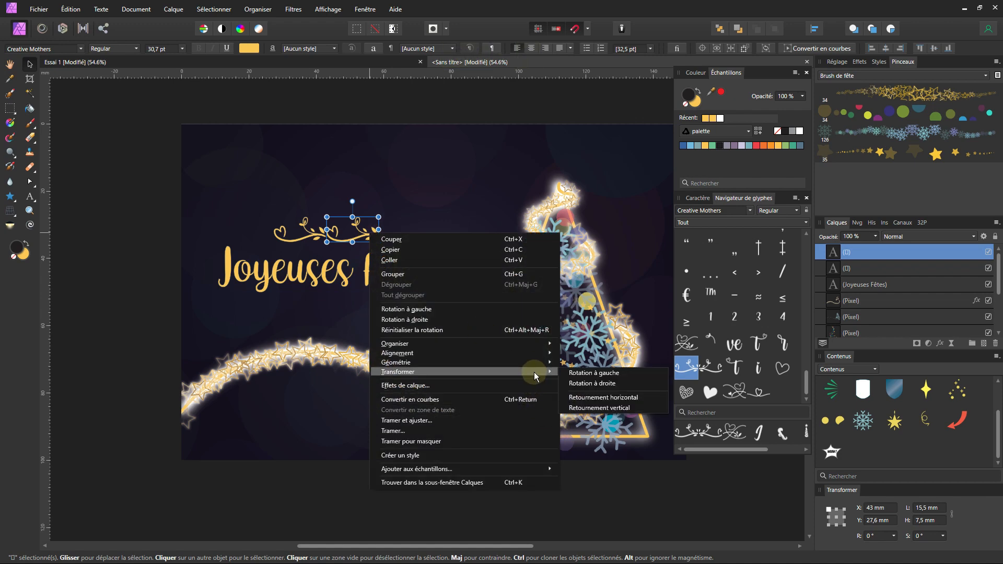
pyautogui.click(623, 398)
pyautogui.press('shift')
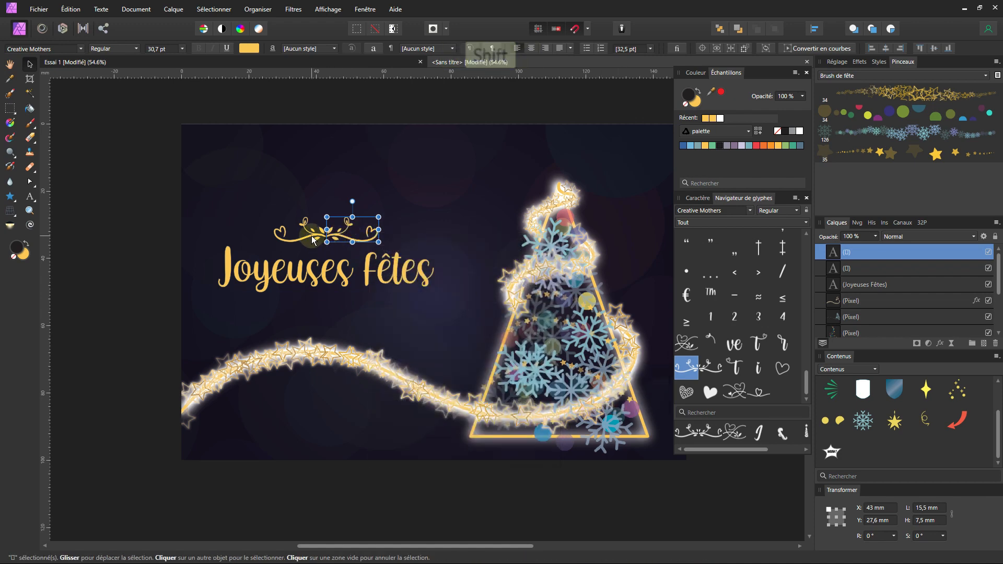
pyautogui.keyDown('shift'); pyautogui.click(313, 240); pyautogui.keyUp('shift')
pyautogui.hotkey('ctrl', 'g')
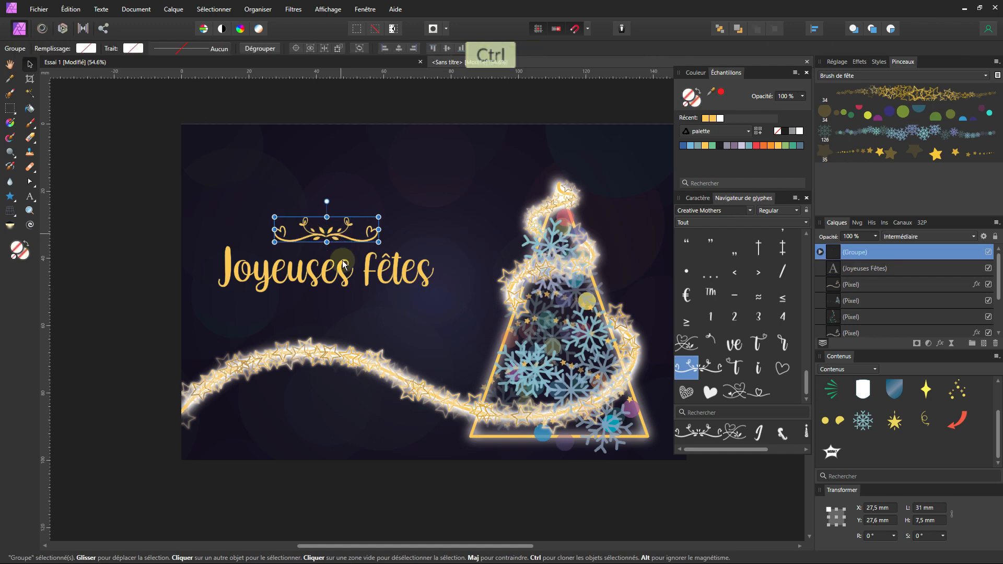
# Step: Duplicate the ornament below the greeting, flip the copy vertically and move it clear of the text
pyautogui.moveTo(341, 235); pyautogui.dragTo(343, 303)
pyautogui.rightClick(410, 324)
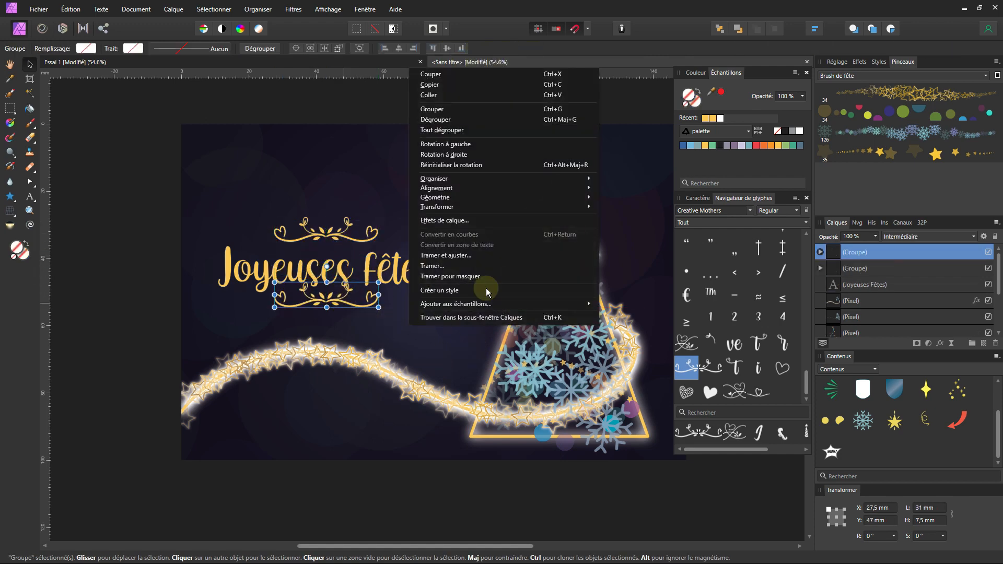
pyautogui.moveTo(521, 206)
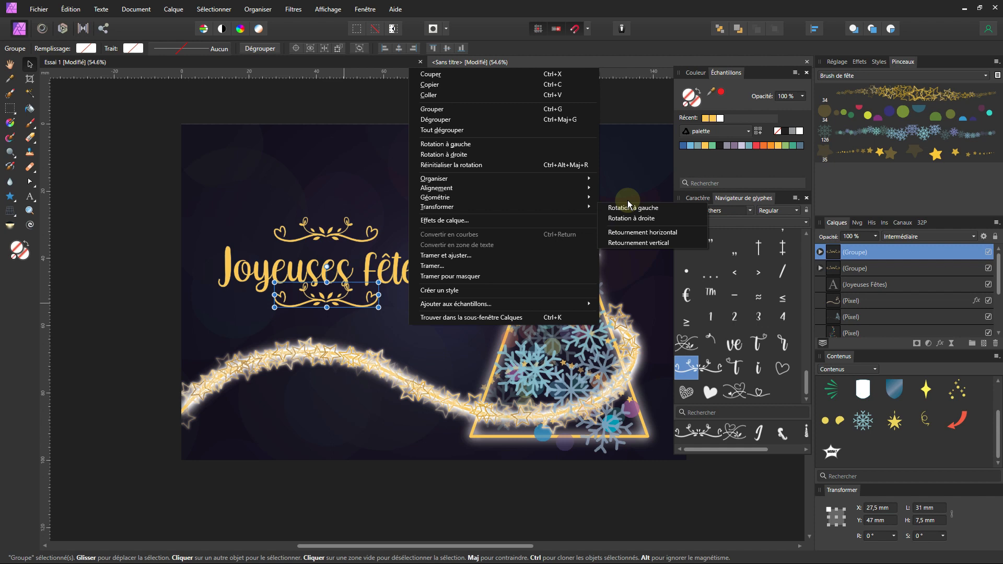
pyautogui.click(636, 243)
pyautogui.moveTo(336, 300); pyautogui.dragTo(338, 321)
# Step: Centre both ornaments and the greeting horizontally on each other and space them evenly in the vertical direction
pyautogui.keyDown('shift'); pyautogui.click(339, 230); pyautogui.keyUp('shift')
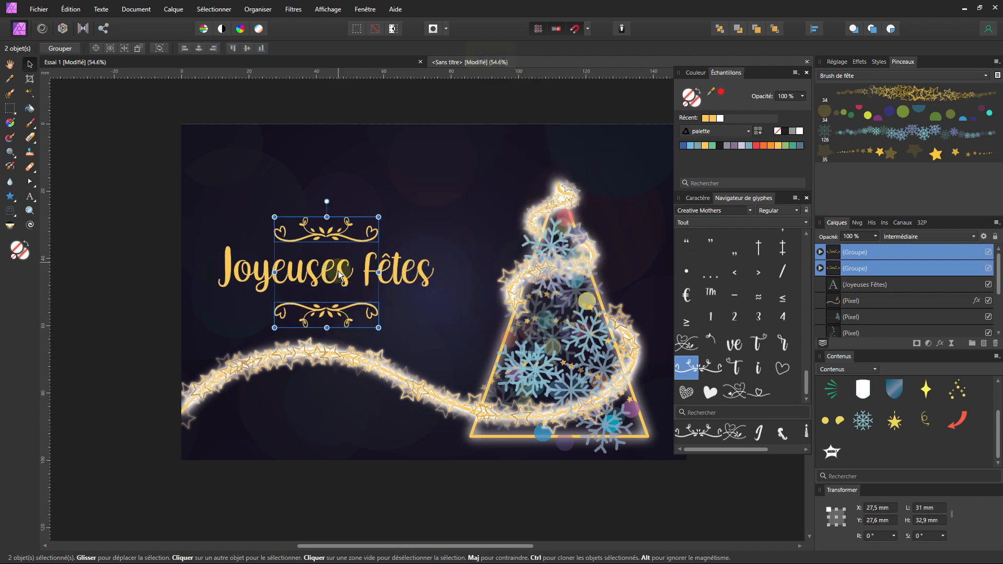
pyautogui.keyDown('shift'); pyautogui.click(339, 274); pyautogui.keyUp('shift')
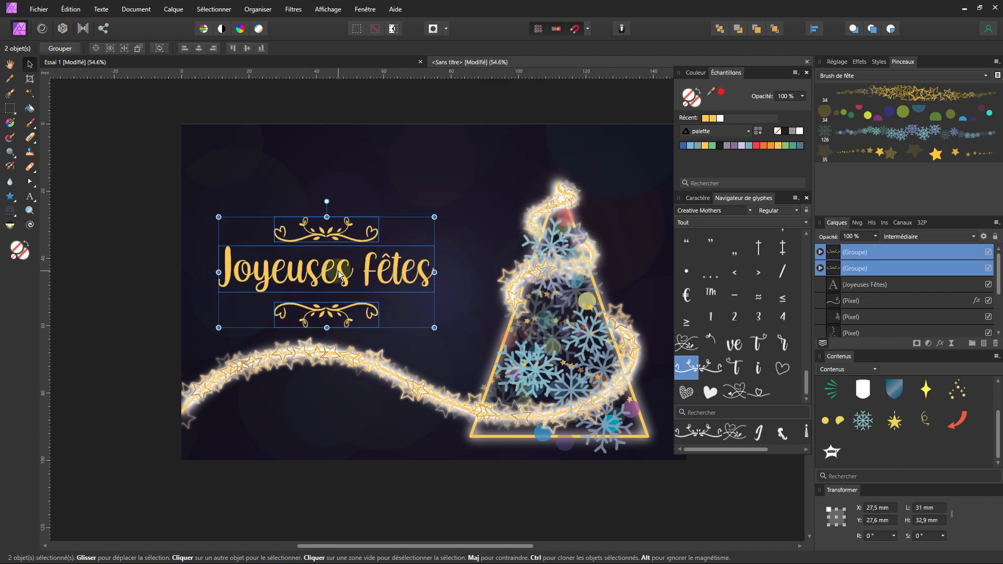
pyautogui.click(814, 29)
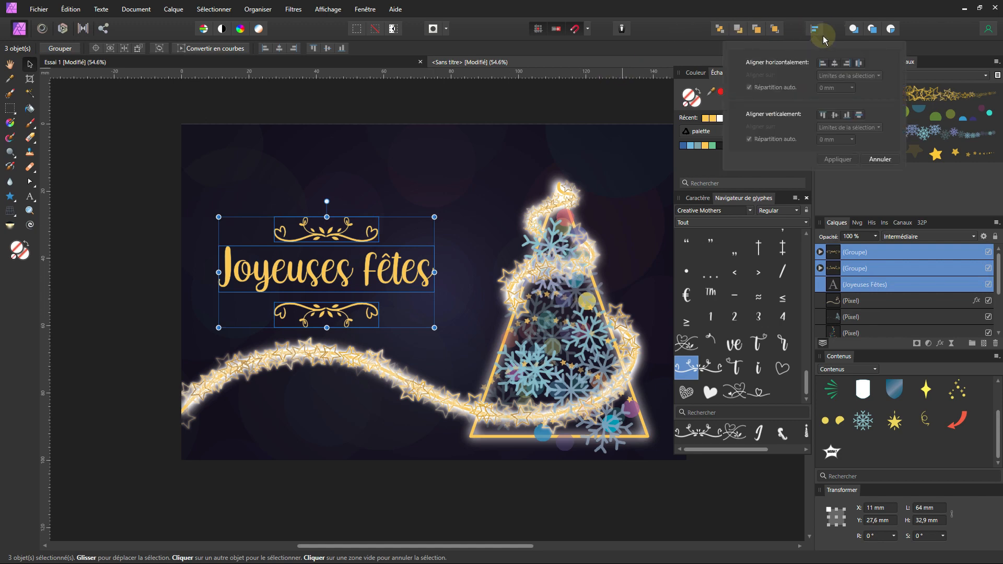
pyautogui.click(834, 64)
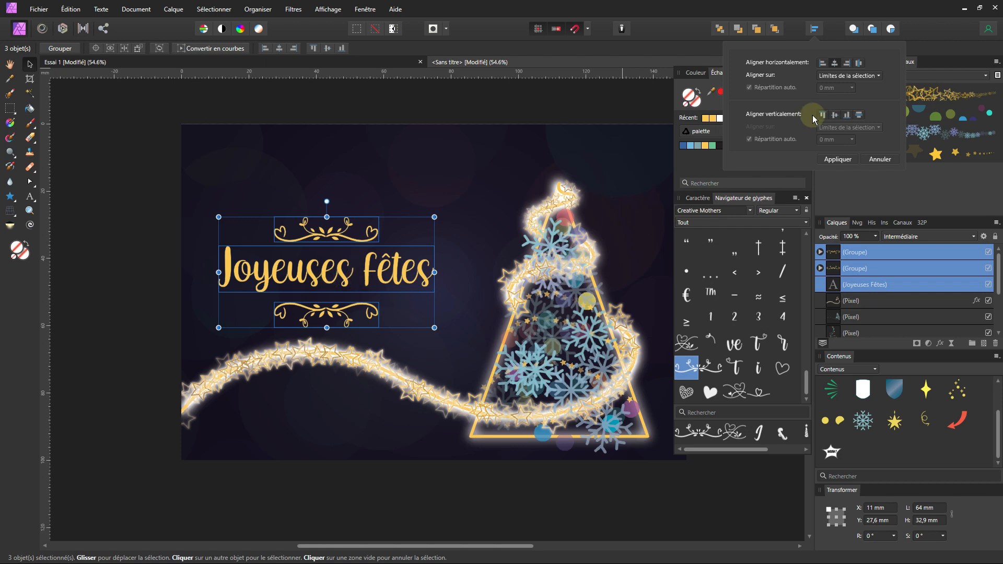
pyautogui.click(858, 114)
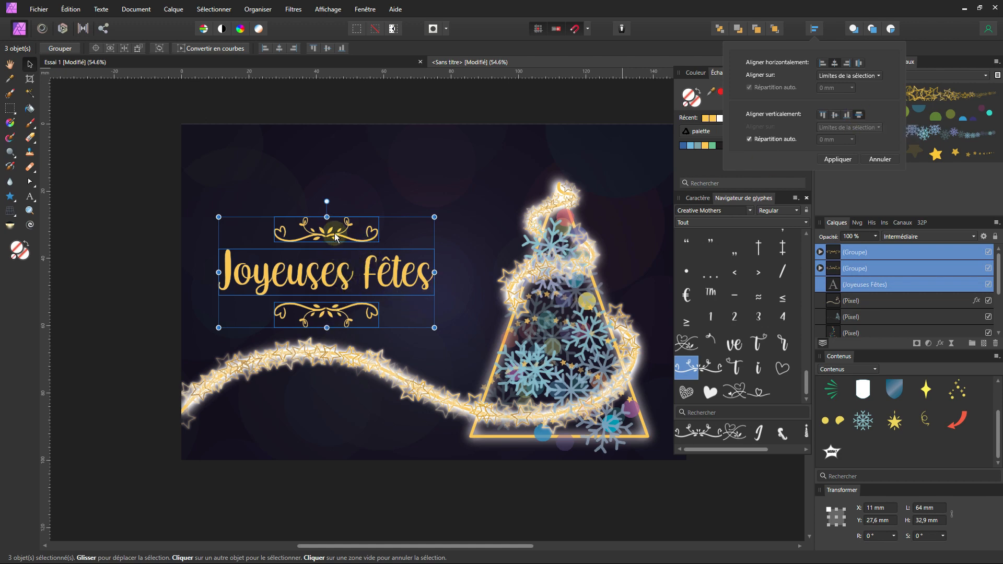
# Step: Move the greeting and its ornaments slightly up to X 12.5 mm, Y 23.1 mm and group them
pyautogui.click(341, 270)
pyautogui.moveTo(336, 280); pyautogui.dragTo(342, 265)
pyautogui.hotkey('ctrl', 'g')
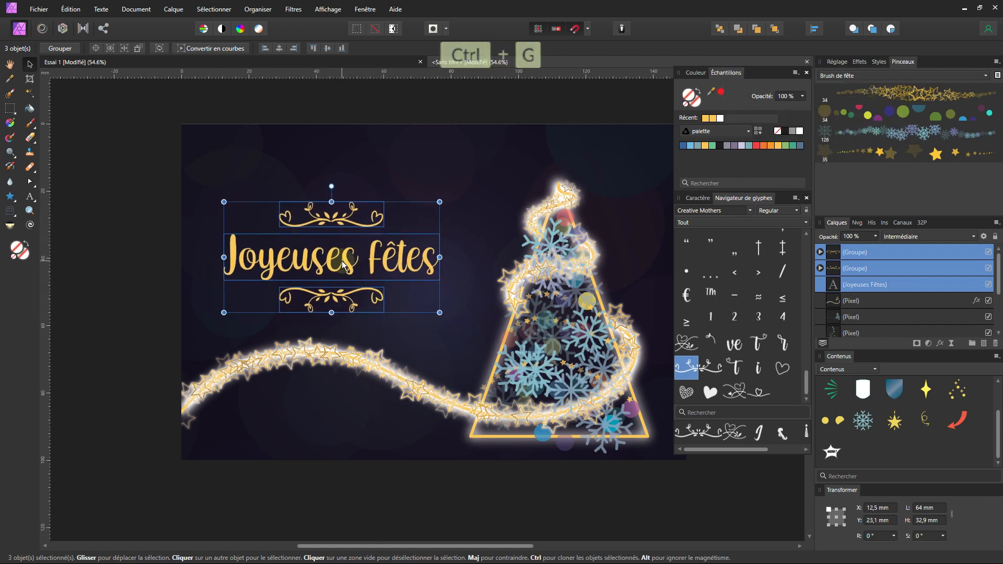
# Step: Apply a 3D layer effect to the greeting group and give it the straight diagonal standard profile
pyautogui.click(940, 345)
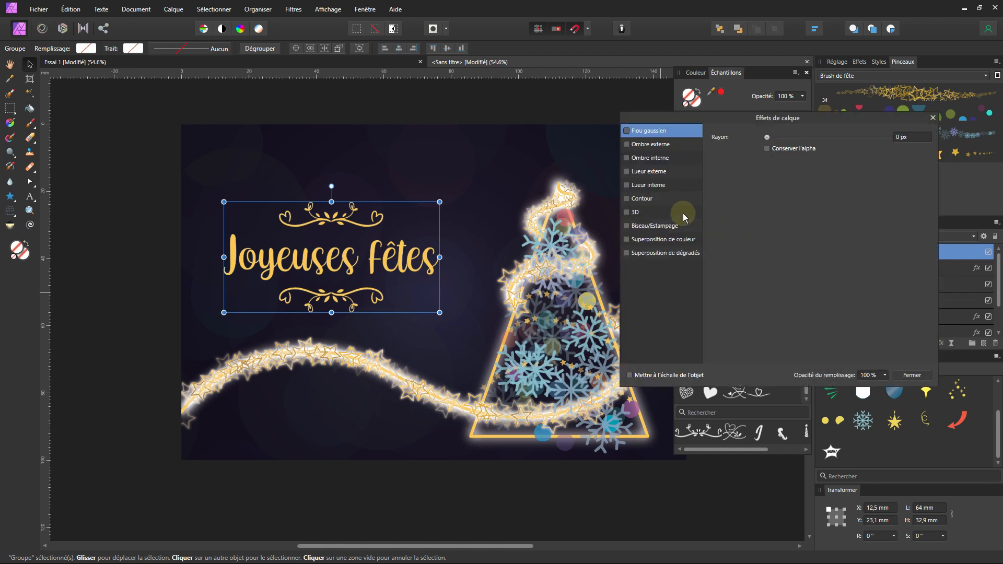
pyautogui.click(626, 212)
pyautogui.scroll(5, 378, 255)
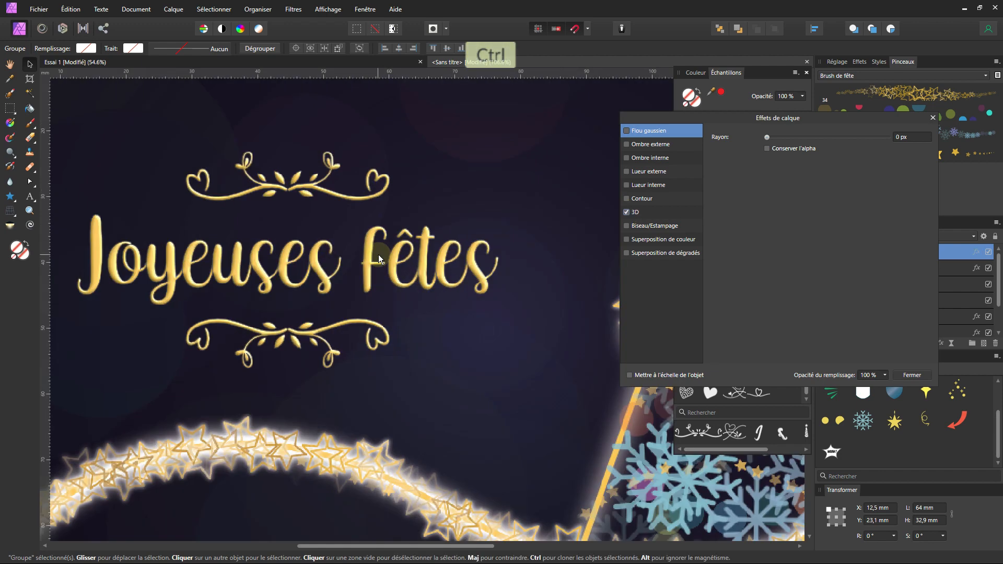
pyautogui.click(648, 212)
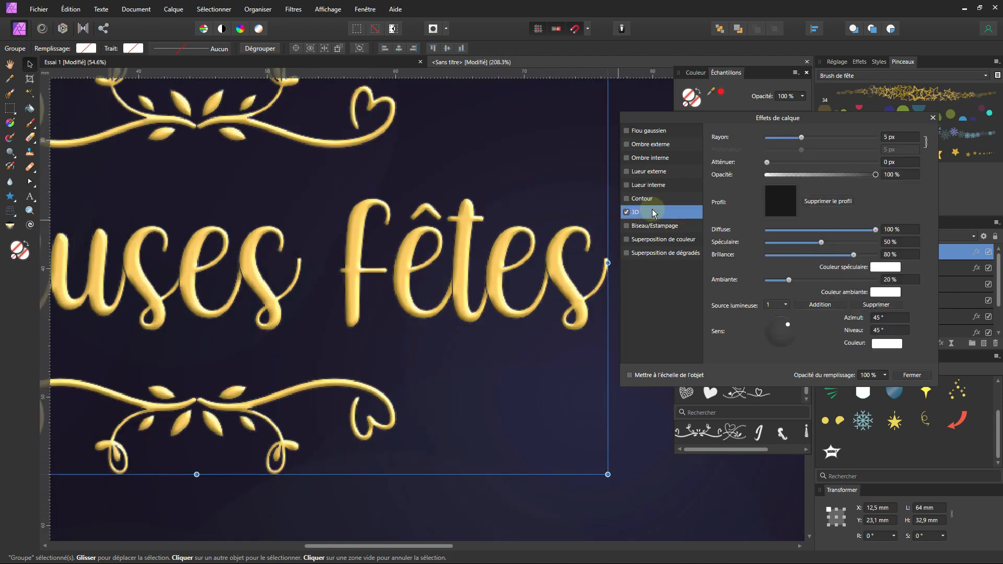
pyautogui.click(781, 205)
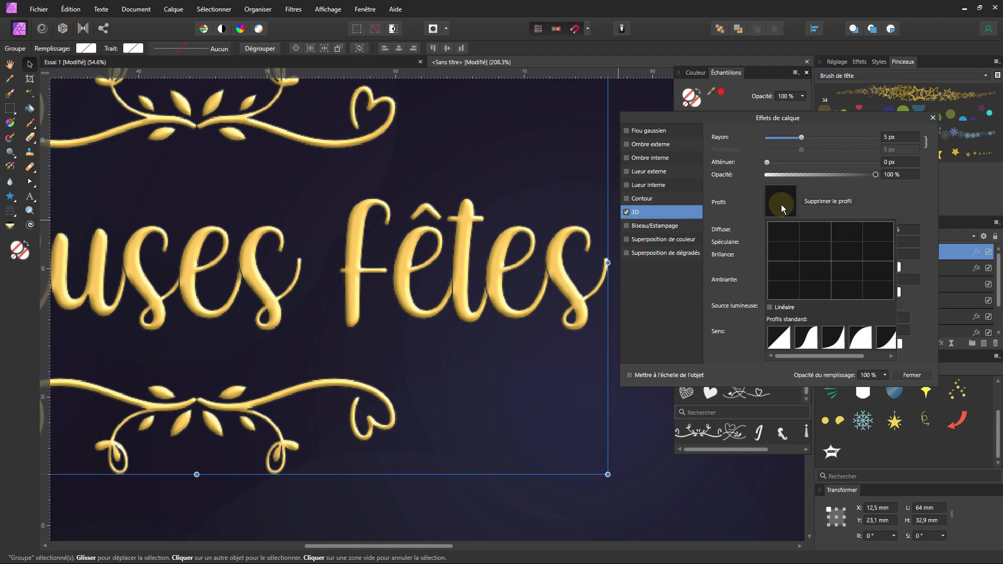
pyautogui.click(776, 337)
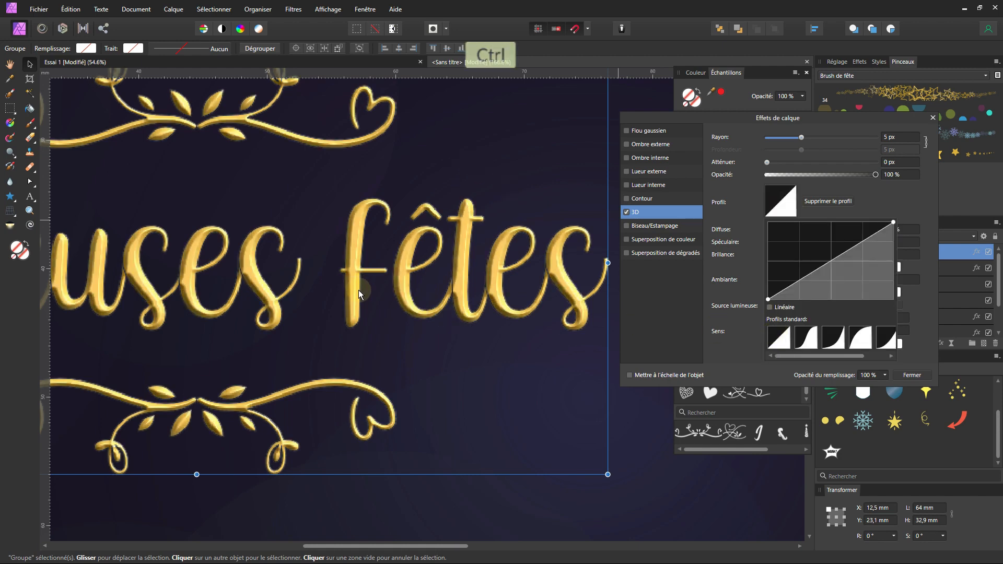
# Step: Adjust the light direction of the greeting's 3D effect and finish editing the layer effects
pyautogui.scroll(-2, 358, 287)
pyautogui.scroll(-2, 413, 290)
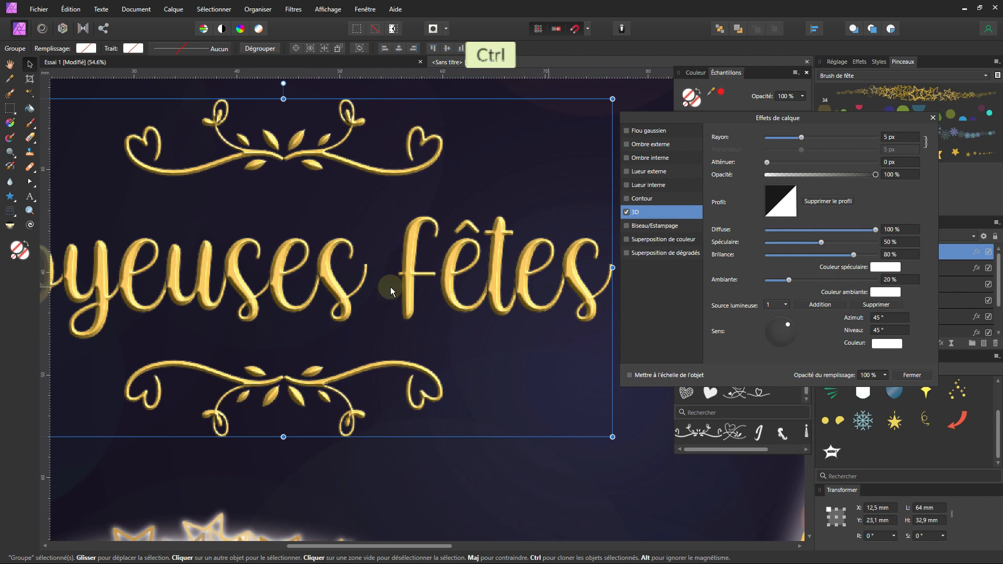
pyautogui.moveTo(364, 288); pyautogui.dragTo(409, 284)
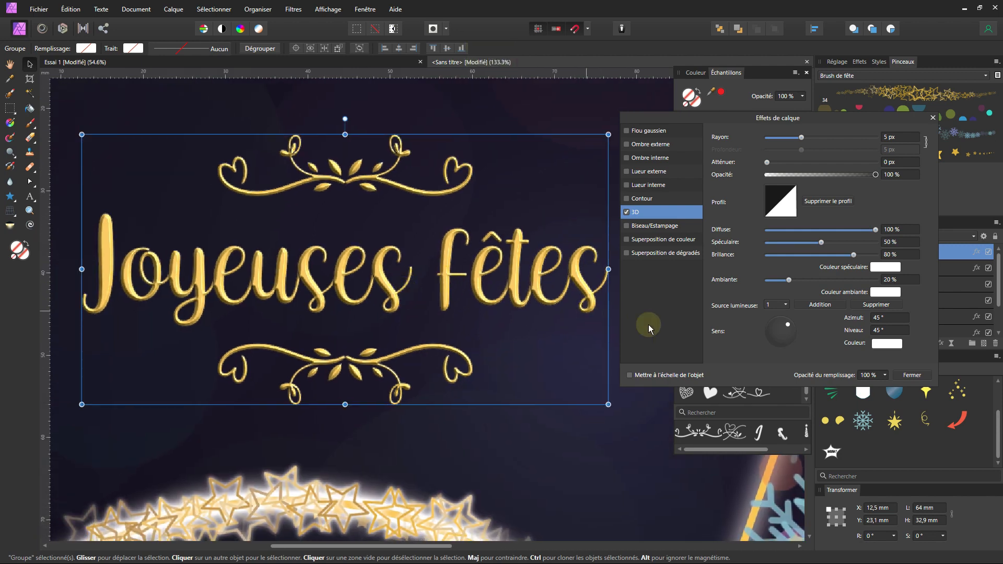
pyautogui.moveTo(788, 325)
pyautogui.mouseDown()
pyautogui.moveTo(776, 343)
pyautogui.moveTo(784, 324)
pyautogui.moveTo(762, 324)
pyautogui.moveTo(786, 324)
pyautogui.mouseUp()
pyautogui.click(909, 375)
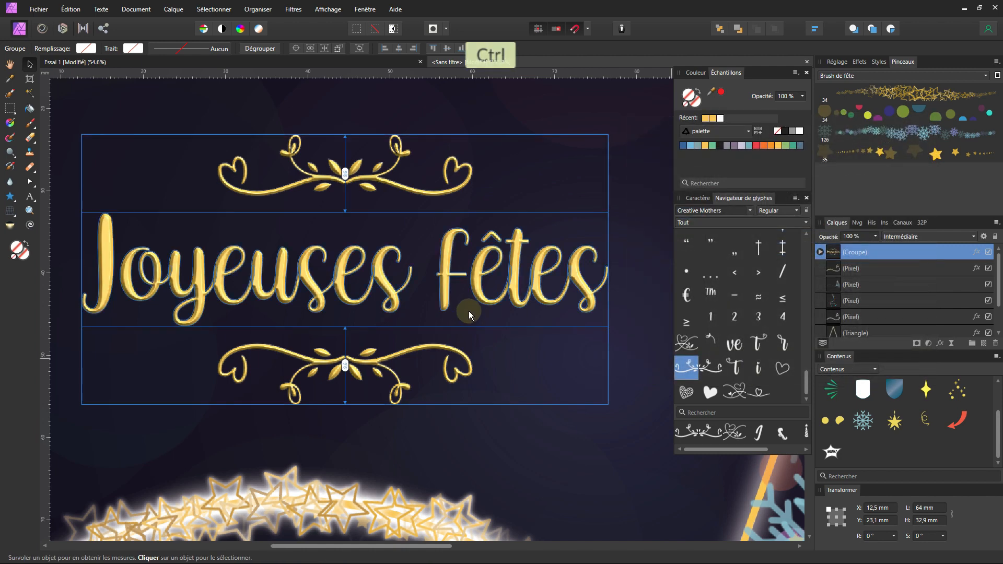
# Step: Deselect the greeting, hide the interface panels and examine the whole card composition
pyautogui.scroll(-3, 469, 311)
pyautogui.click(278, 303)
pyautogui.scroll(-1, 477, 347)
pyautogui.scroll(-1, 531, 337)
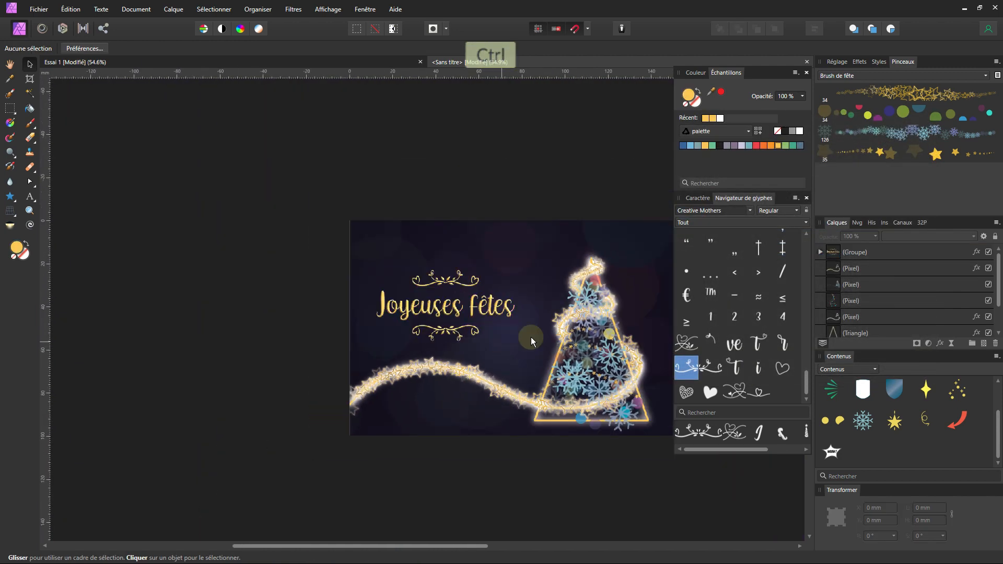
pyautogui.moveTo(546, 342); pyautogui.dragTo(528, 332)
pyautogui.scroll(1, 528, 334)
pyautogui.moveTo(508, 329); pyautogui.dragTo(439, 307)
pyautogui.press('Tab')
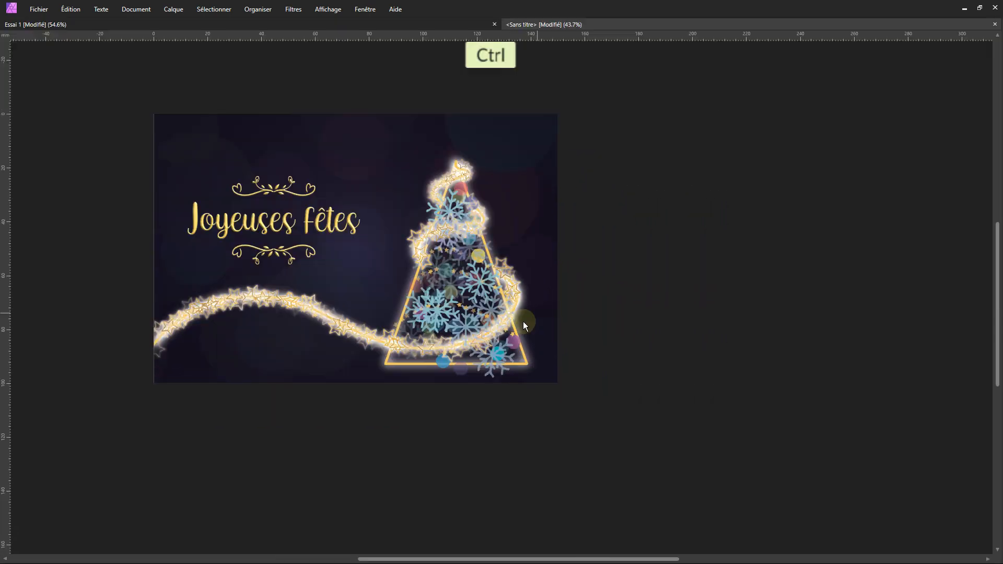
pyautogui.scroll(1, 440, 300)
pyautogui.moveTo(403, 272); pyautogui.dragTo(467, 315)
pyautogui.scroll(1, 467, 315)
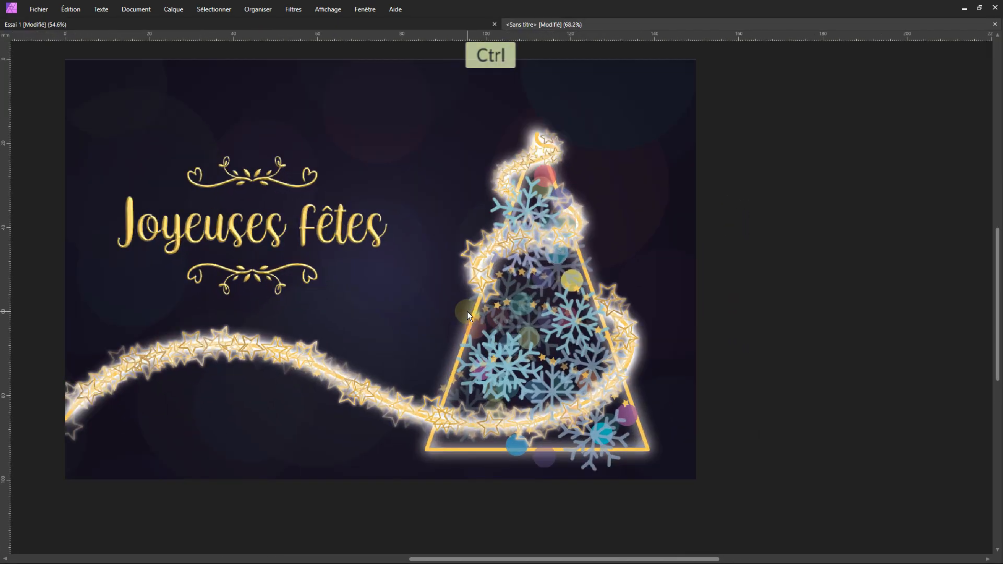
pyautogui.scroll(-1, 572, 313)
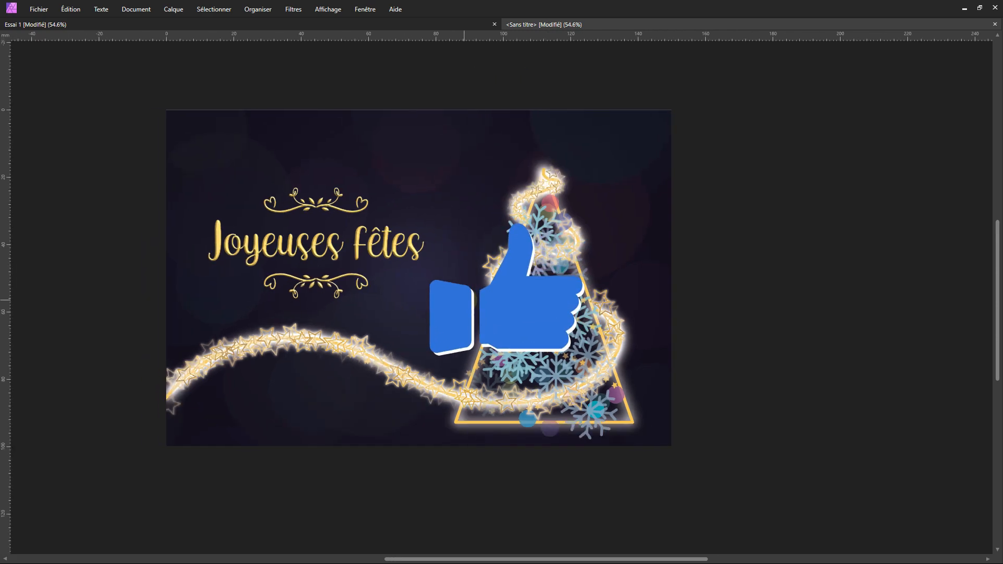